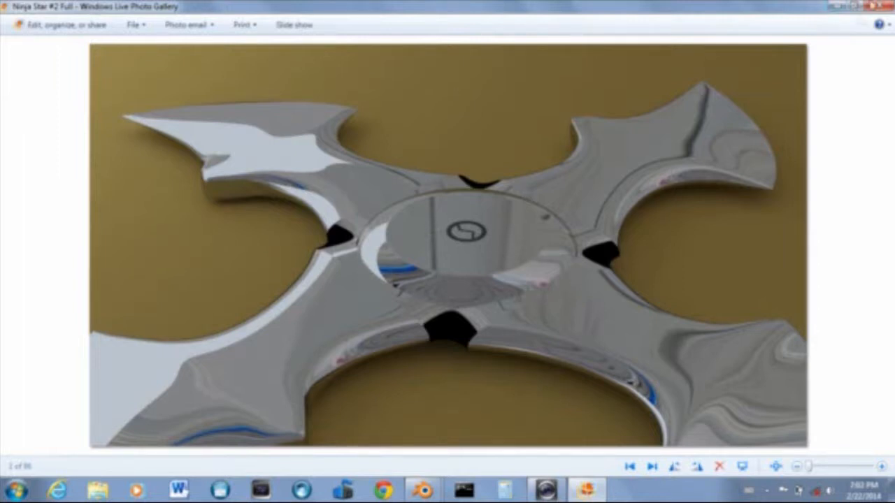
# Close the finished ninja star picture and its project window, leaving only the empty default scene open
pyautogui.click(883, 7)
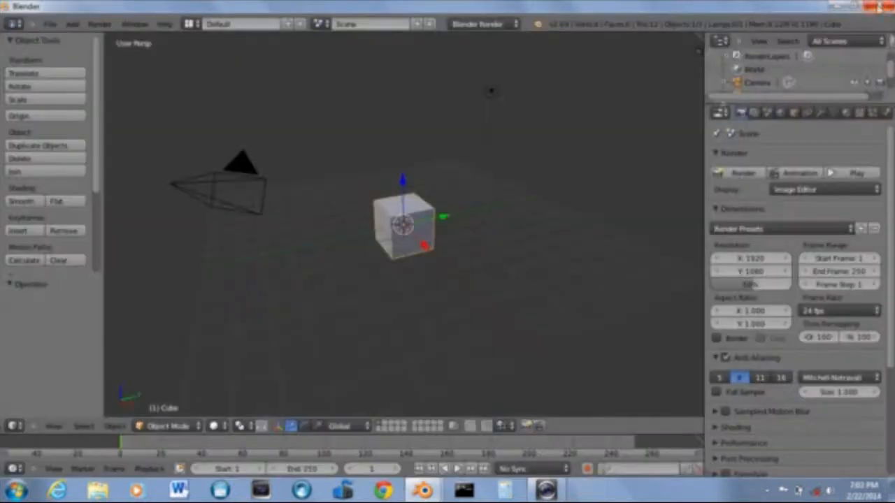
pyautogui.moveTo(434, 493)
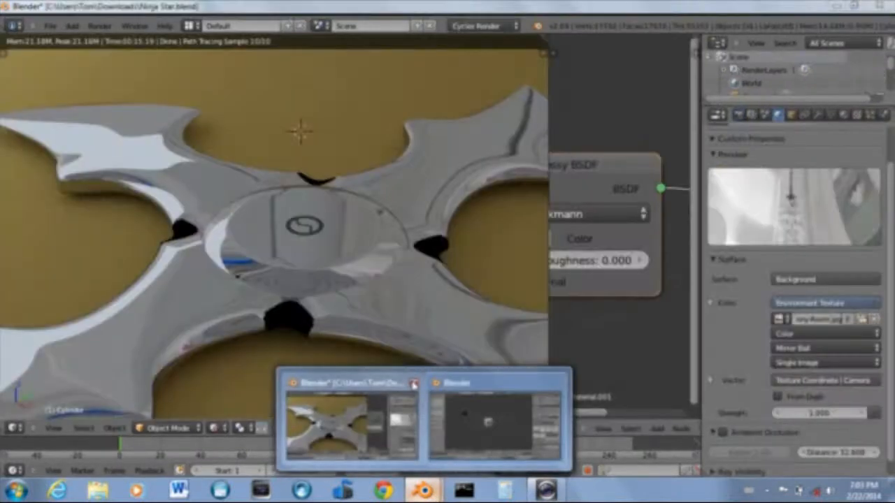
pyautogui.click(413, 384)
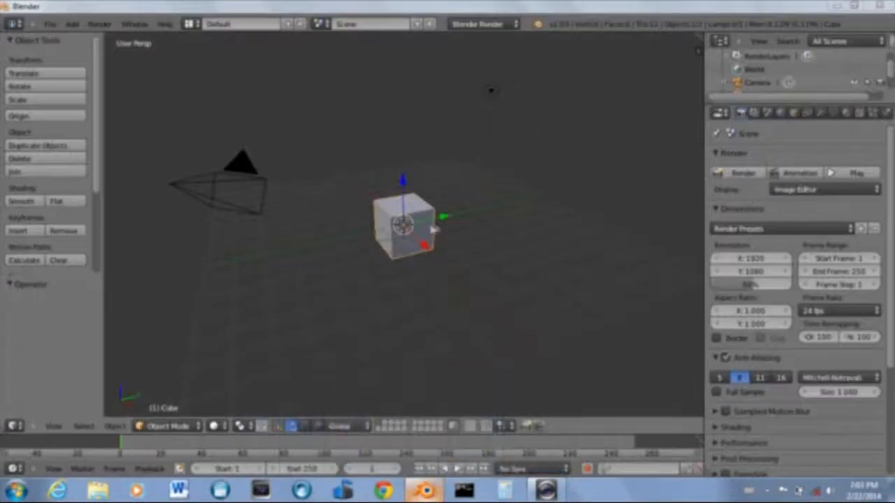
# Set the viewport to orthographic projection and delete the default cube
pyautogui.click(402, 233)
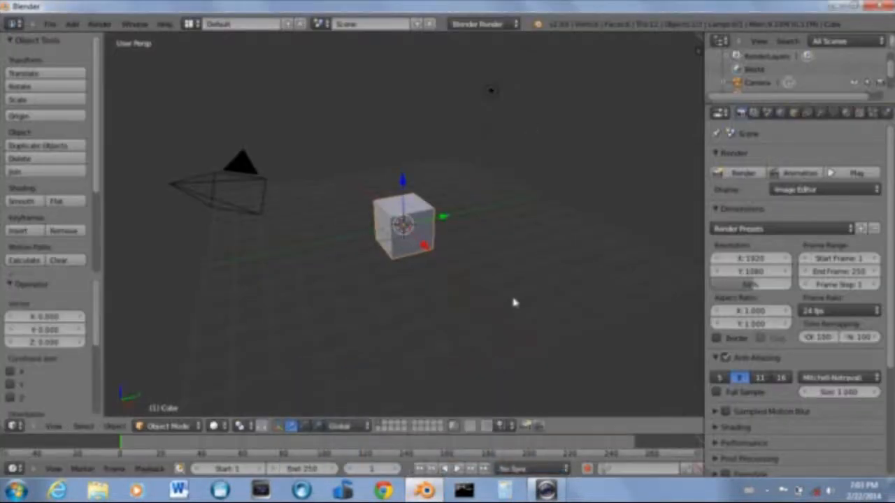
pyautogui.scroll(7, 514, 302)
pyautogui.scroll(-4, 514, 302)
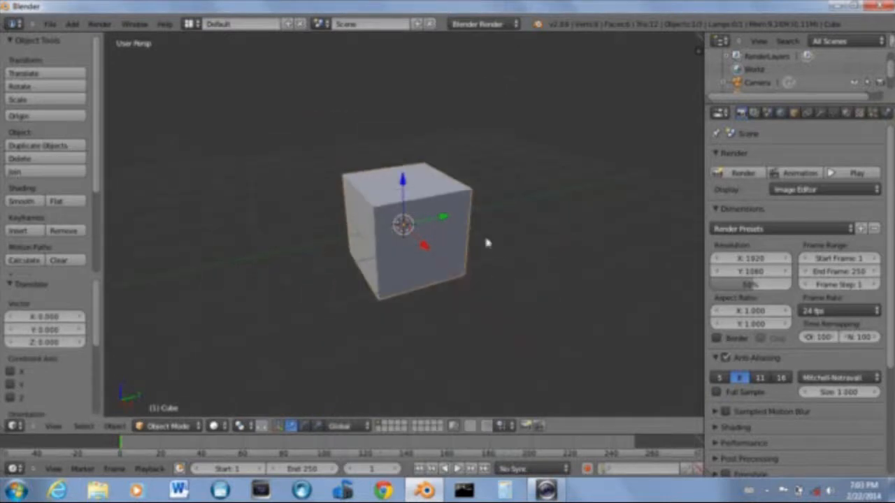
pyautogui.press('KP_5')
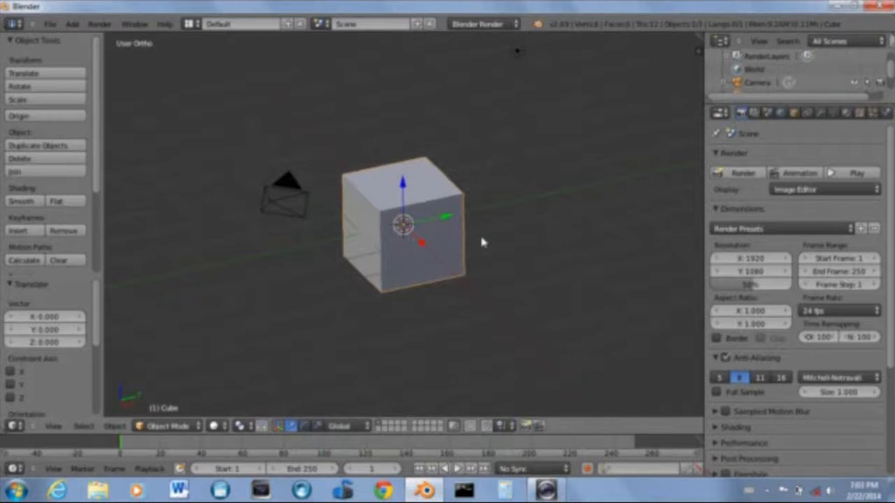
pyautogui.press('x')
pyautogui.click(464, 225)
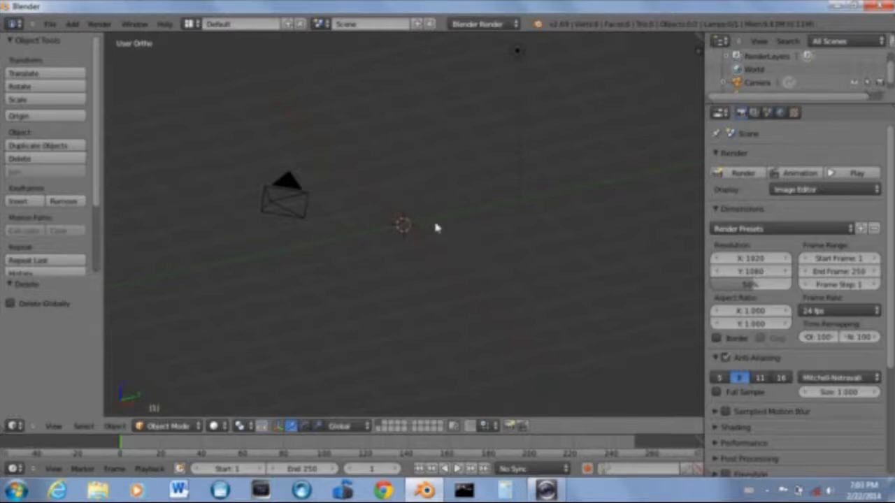
# Look at the scene from the top, and enlarge the 3D view by collapsing the timeline and hiding the tool shelf
pyautogui.press('KP_7')
pyautogui.scroll(-5, 436, 221)
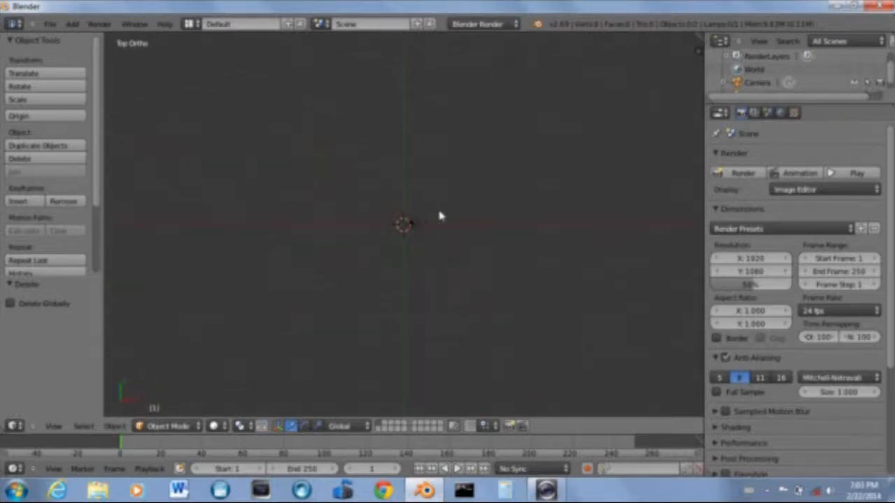
pyautogui.moveTo(6, 432); pyautogui.dragTo(10, 455)
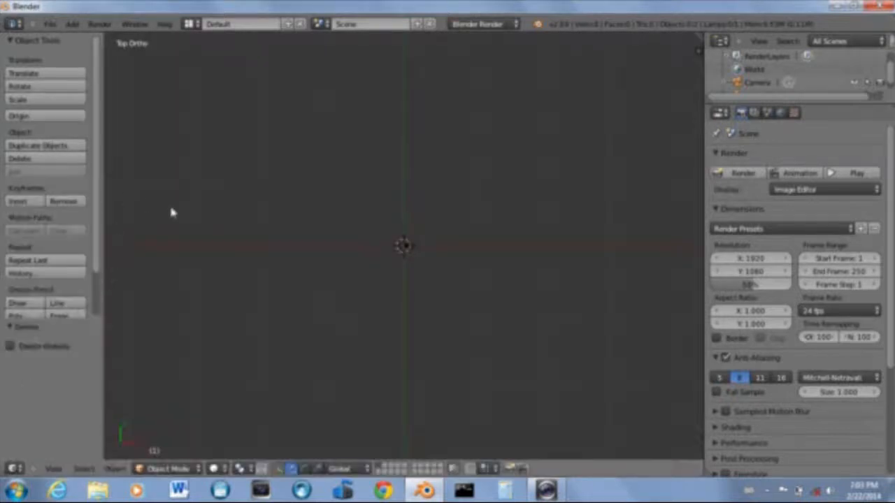
pyautogui.press('t')
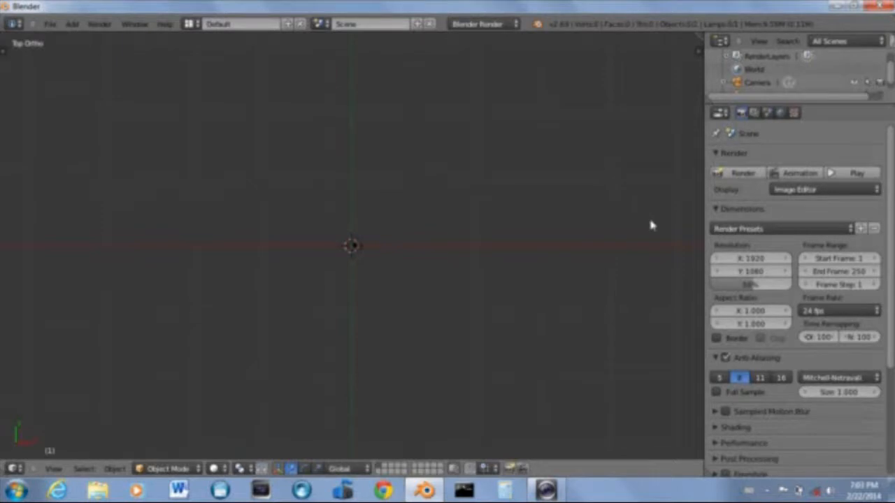
# Enable background images for the 3D view and add a new image entry
pyautogui.press('n')
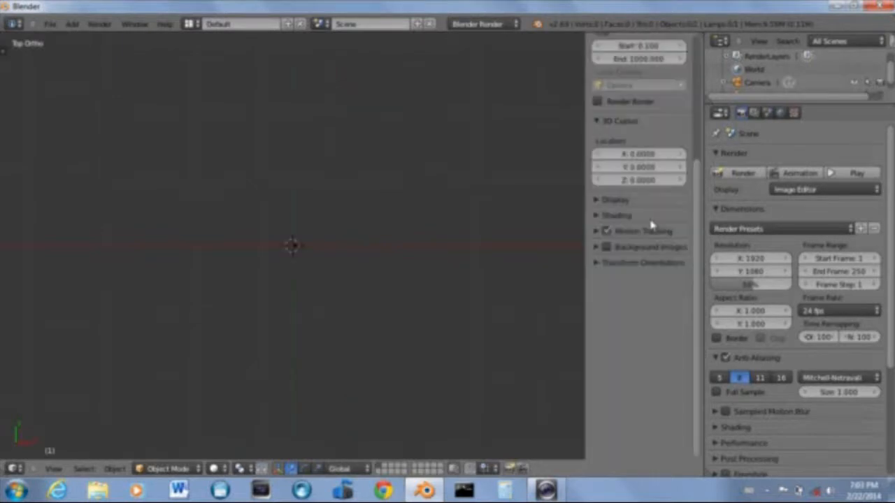
pyautogui.click(598, 250)
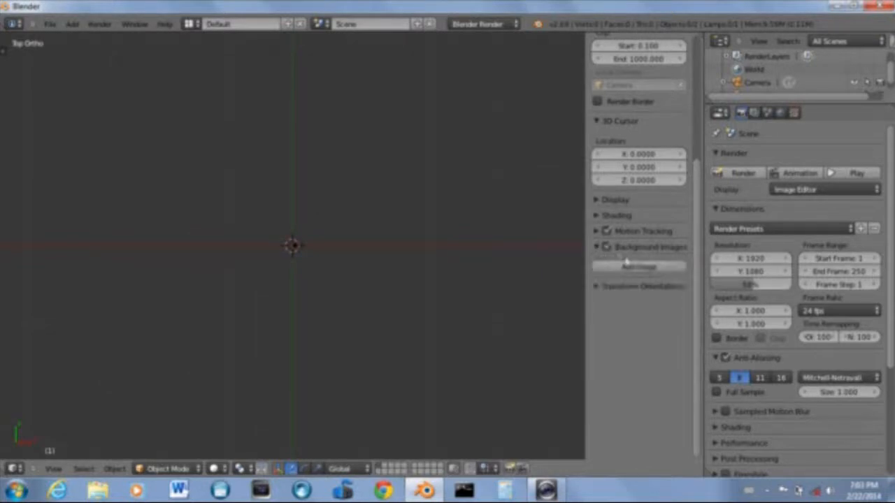
pyautogui.click(630, 270)
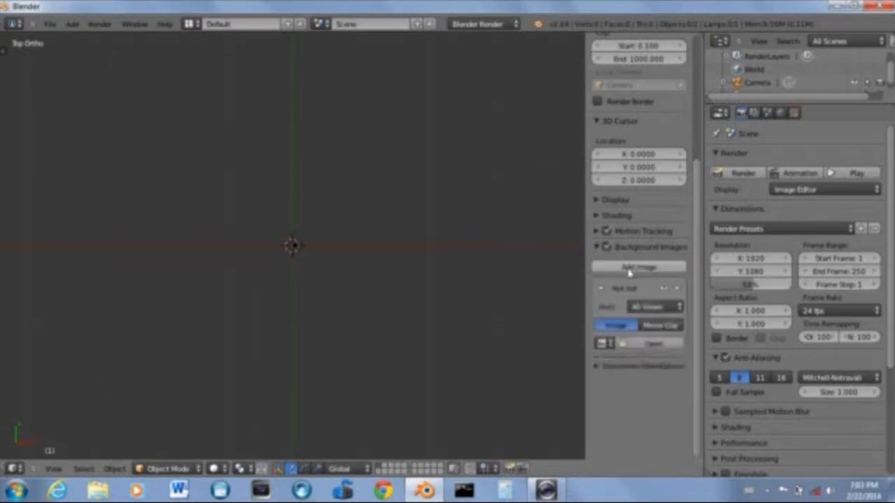
# Load Star.jpg from the Downloads folder as the background image, browsing the files as thumbnails
pyautogui.click(639, 342)
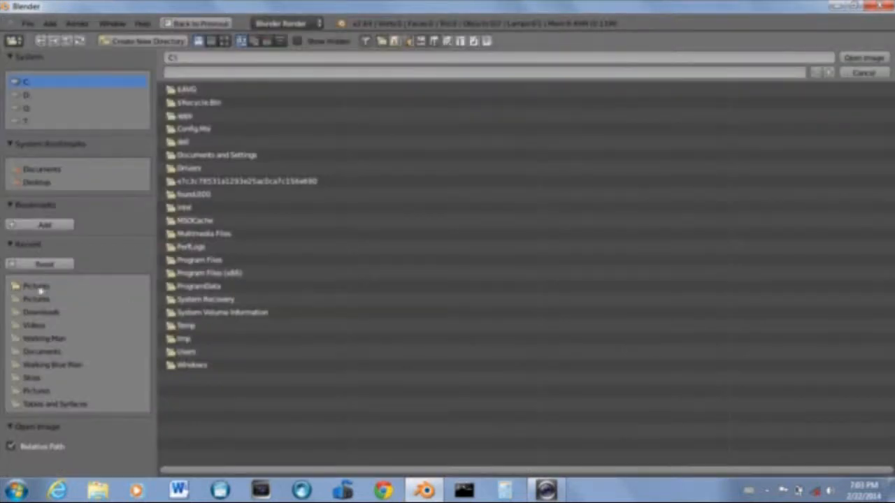
pyautogui.click(35, 312)
pyautogui.click(226, 41)
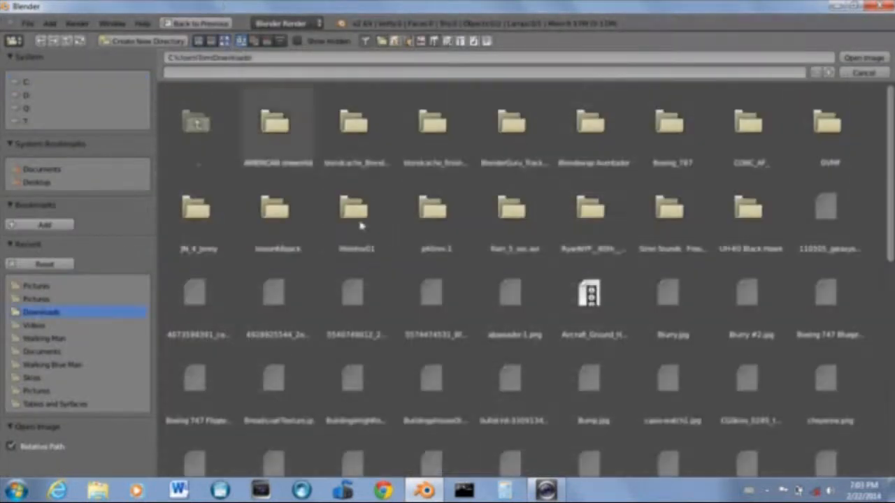
pyautogui.scroll(-6, 578, 286)
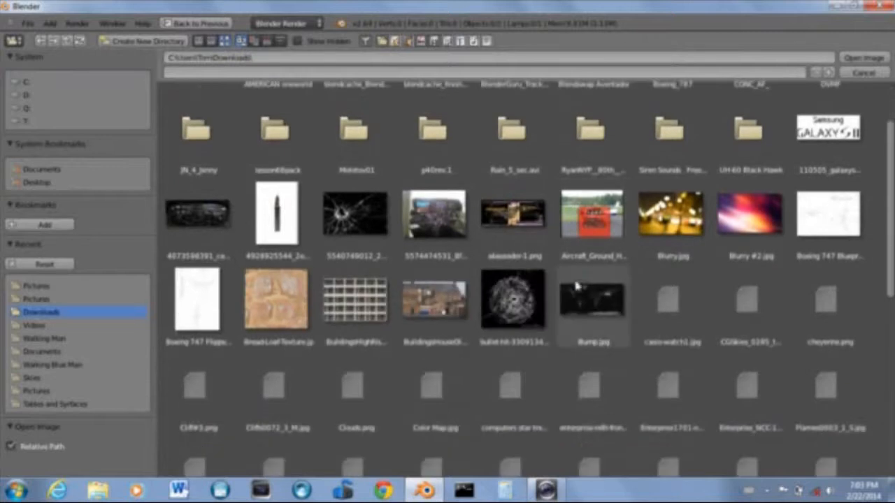
pyautogui.scroll(-4, 605, 226)
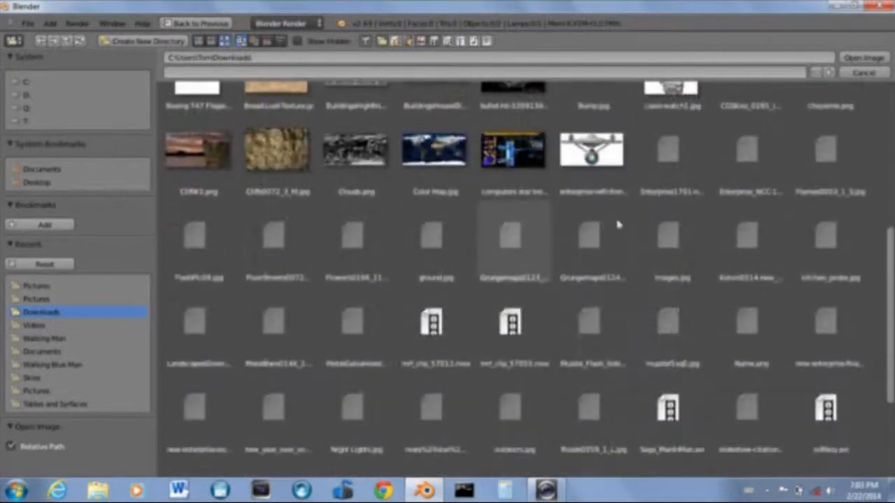
pyautogui.scroll(-2, 582, 238)
pyautogui.scroll(-3, 583, 238)
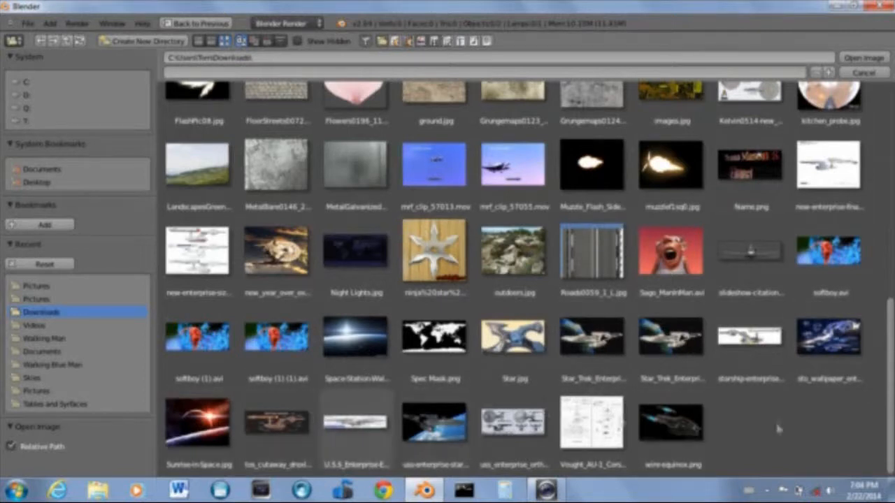
pyautogui.click(511, 350)
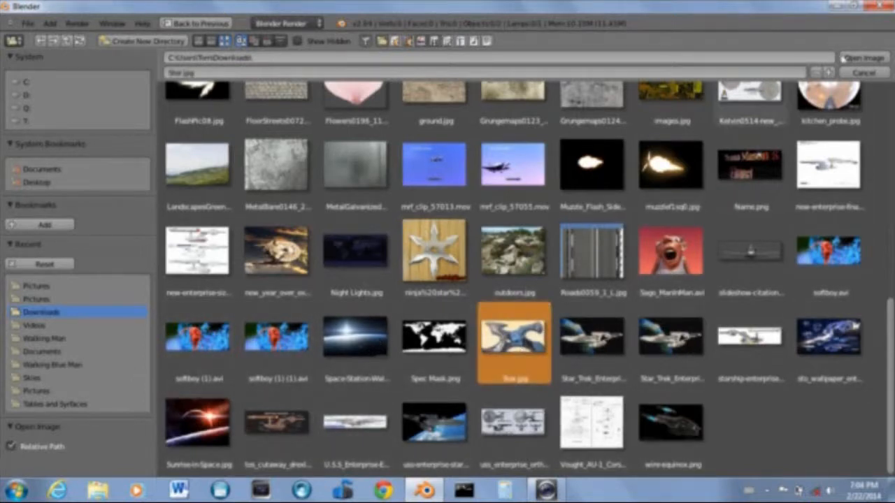
pyautogui.click(863, 57)
# Restrict the background image to the Top view and hide the view properties
pyautogui.scroll(15, 323, 232)
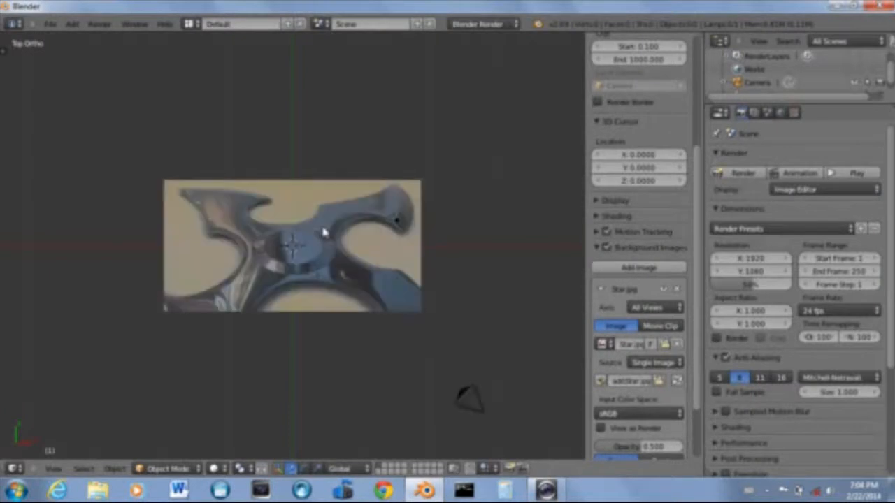
pyautogui.scroll(-6, 322, 229)
pyautogui.scroll(4, 322, 213)
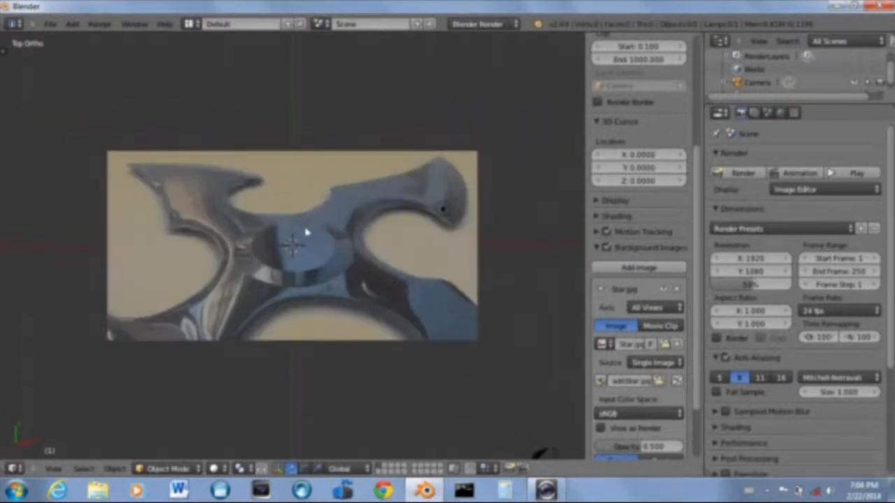
pyautogui.scroll(-2, 319, 231)
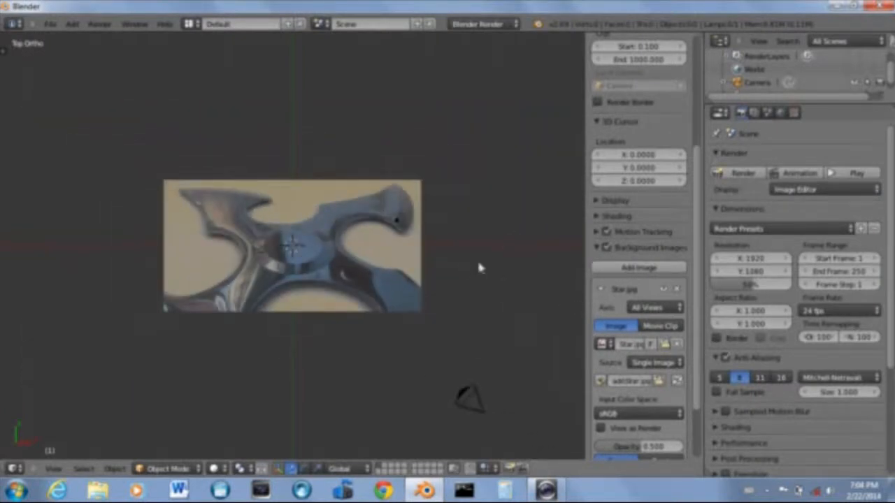
pyautogui.click(647, 308)
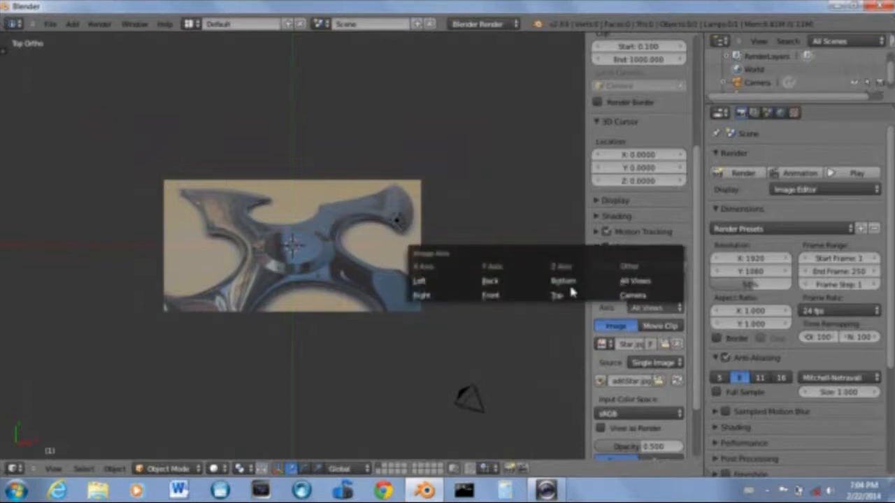
pyautogui.click(574, 295)
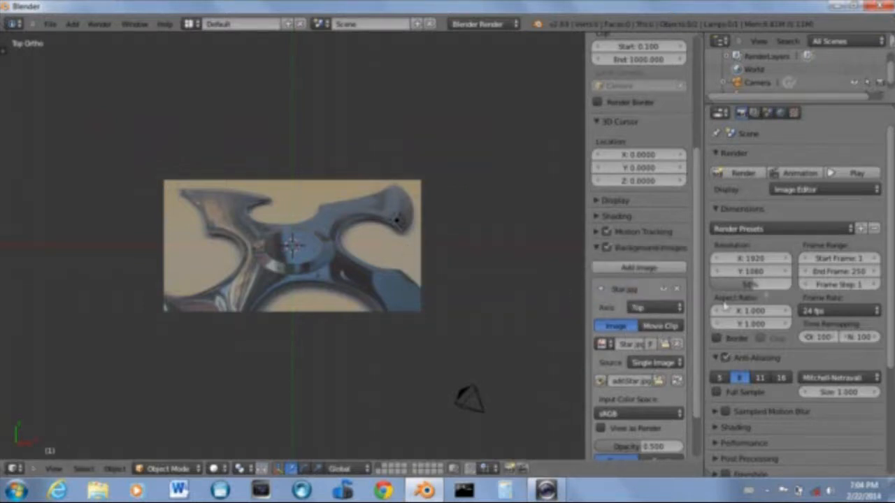
pyautogui.press('n')
pyautogui.moveTo(458, 255); pyautogui.dragTo(552, 345, button='middle')
pyautogui.press('KP_7')
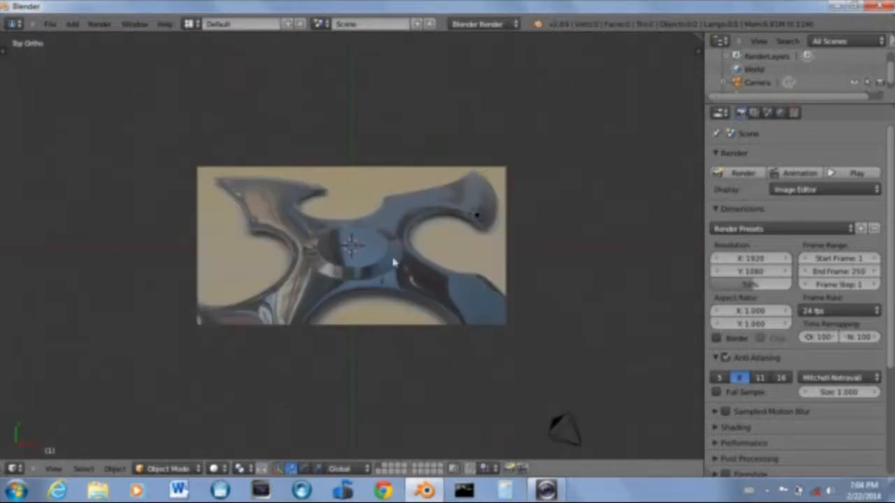
# Add a cube mesh at the centre of the star image and view it from the top
pyautogui.scroll(4, 401, 266)
pyautogui.scroll(-2, 410, 250)
pyautogui.scroll(-3, 409, 245)
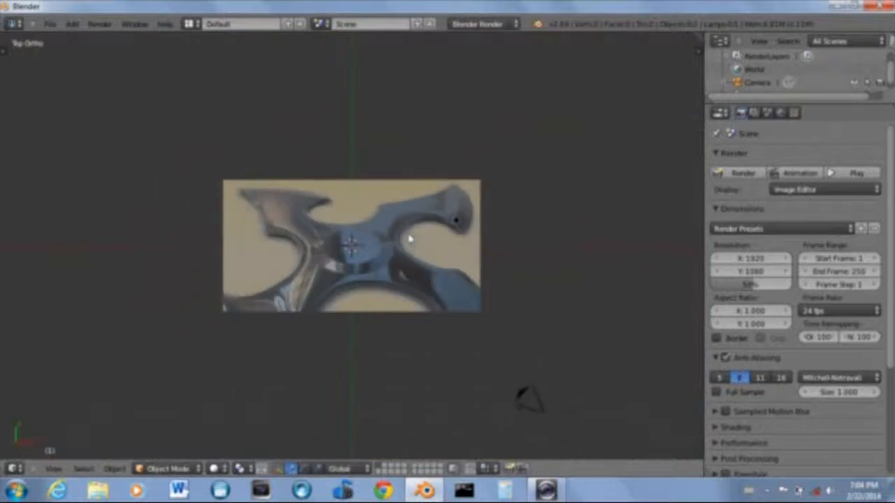
pyautogui.hotkey('shift', 'a')
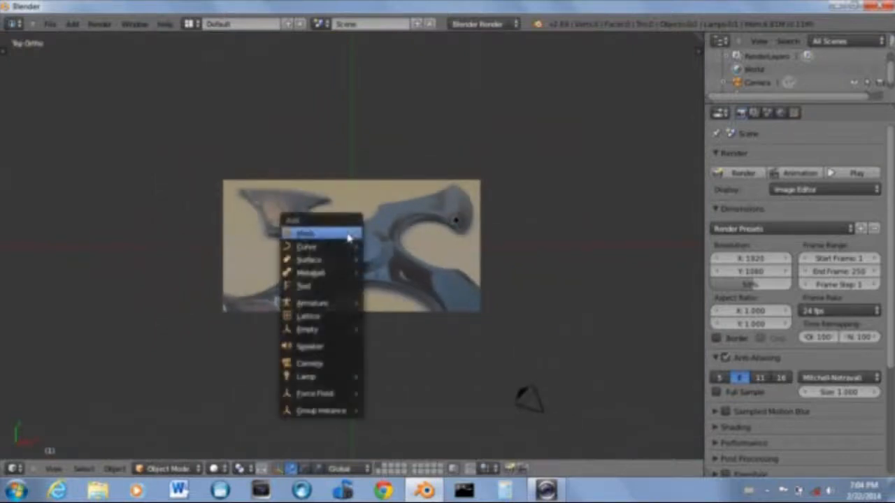
pyautogui.moveTo(350, 234)
pyautogui.click(392, 249)
pyautogui.moveTo(423, 261); pyautogui.dragTo(419, 216, button='middle')
pyautogui.press('KP_7')
pyautogui.scroll(4, 422, 241)
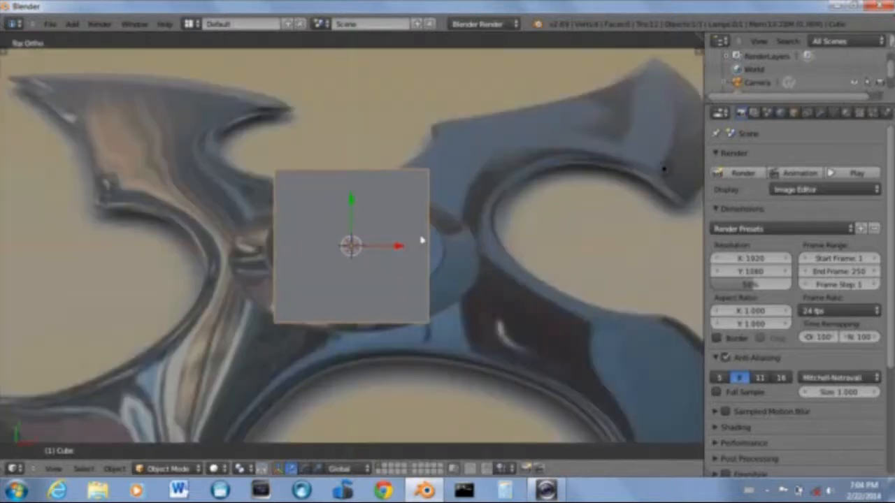
# Display the cube as wireframe and flatten it along the Z axis in the front view
pyautogui.press('z')
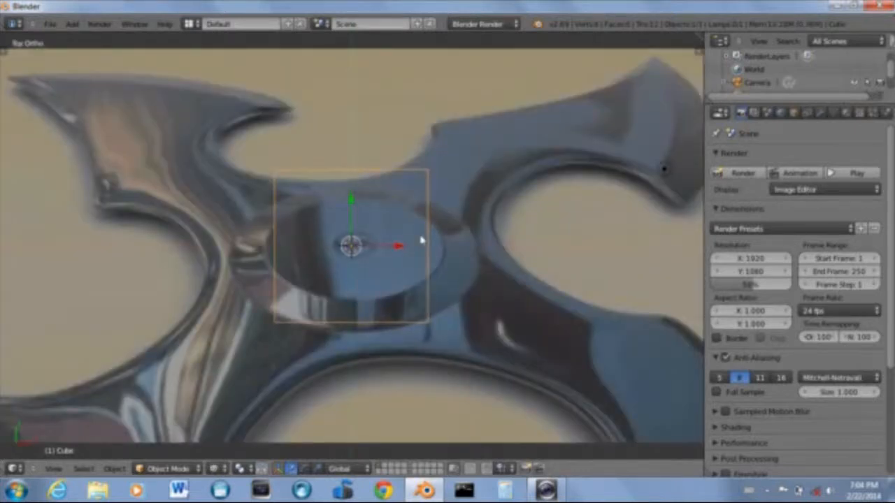
pyautogui.press('KP_1')
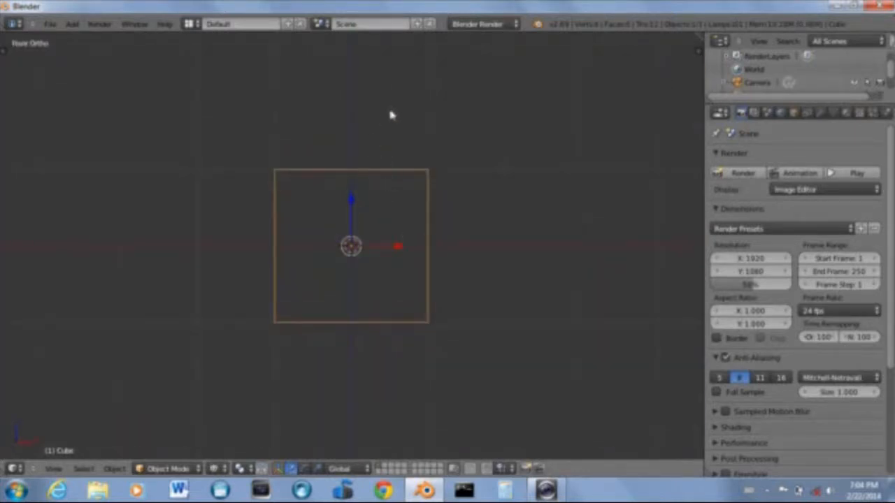
pyautogui.press('s')
pyautogui.press('z')
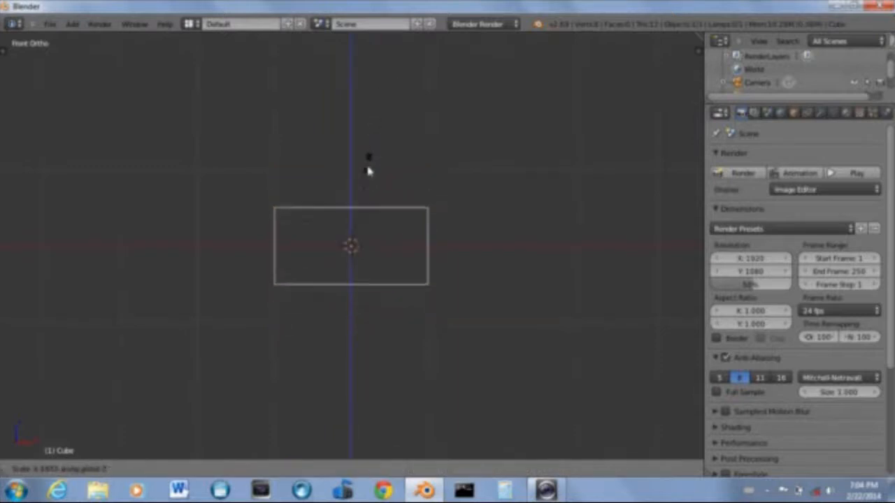
pyautogui.click(351, 245)
# Enter Edit Mode on the cube in the top view and deselect all its vertices
pyautogui.press('KP_7')
pyautogui.scroll(-3, 376, 273)
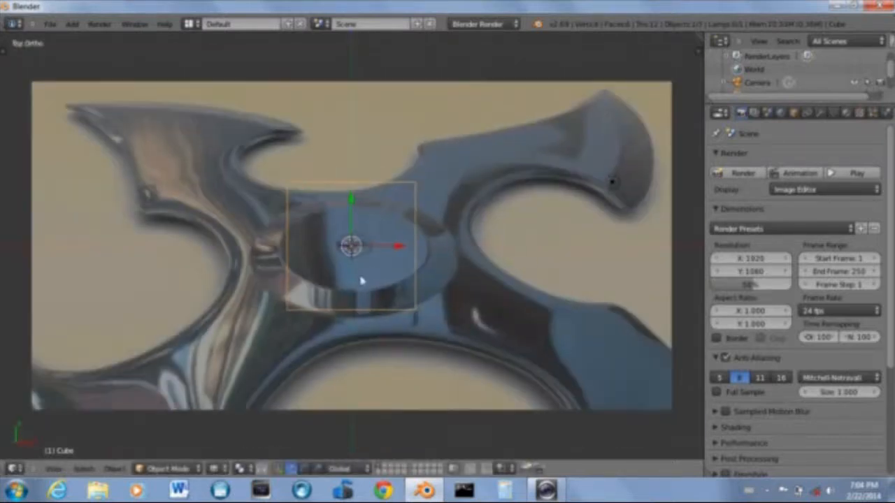
pyautogui.scroll(4, 358, 271)
pyautogui.scroll(-3, 358, 271)
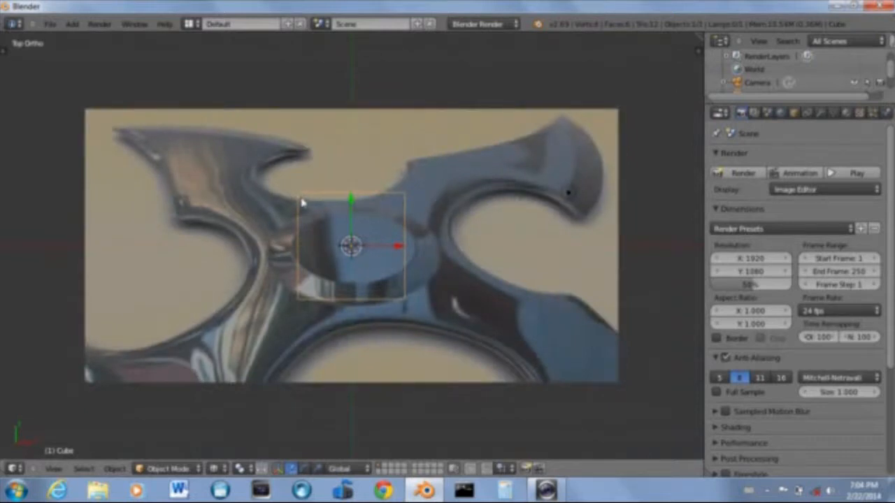
pyautogui.scroll(1, 302, 202)
pyautogui.press('Tab')
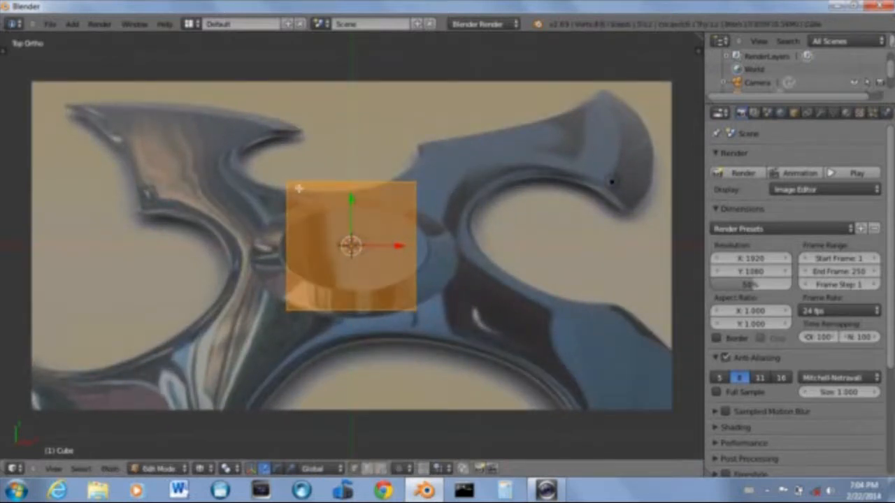
pyautogui.moveTo(348, 205); pyautogui.dragTo(382, 165, button='middle')
pyautogui.press('KP_7')
pyautogui.press('a')
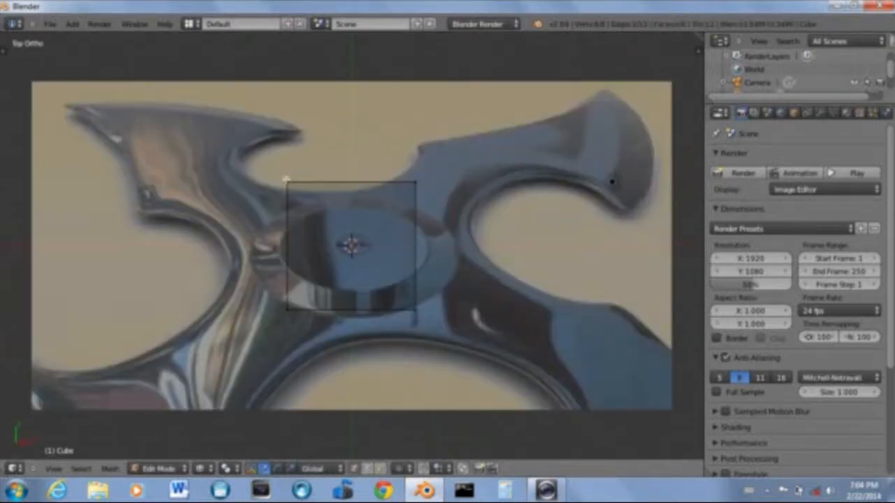
# Select the vertices at the cube's upper-left corner in the top view
pyautogui.press('b')
pyautogui.moveTo(265, 163); pyautogui.dragTo(311, 203)
pyautogui.scroll(-2, 309, 205)
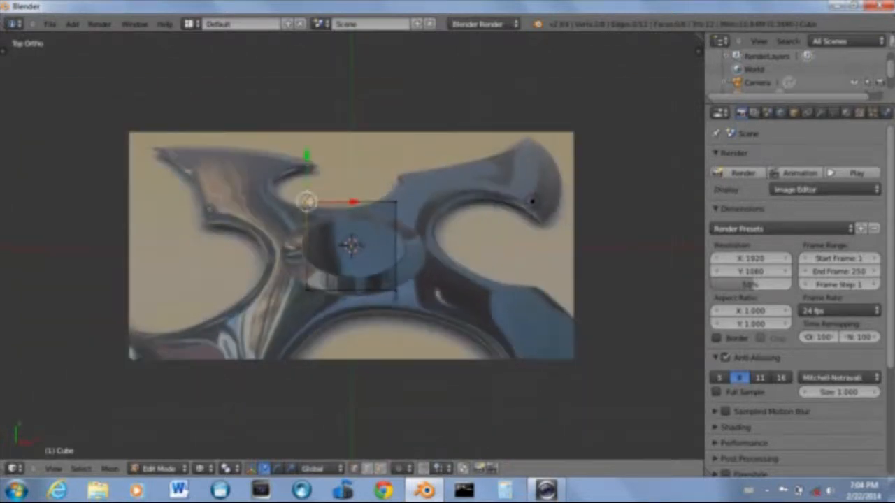
# Try to move the upper-left corner vertices freely outward over the star image, and undo the move
pyautogui.hotkey('ctrl', 'z')
pyautogui.press('g')
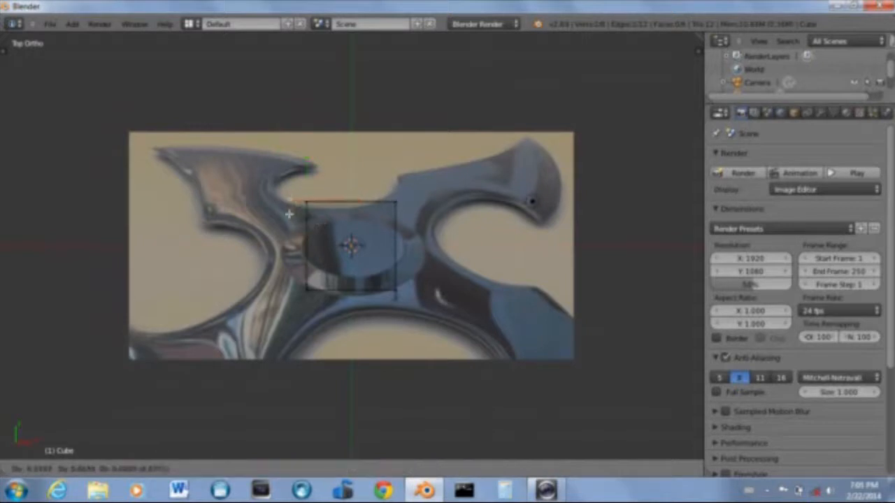
pyautogui.click(270, 196)
pyautogui.moveTo(270, 196); pyautogui.dragTo(252, 268, button='middle')
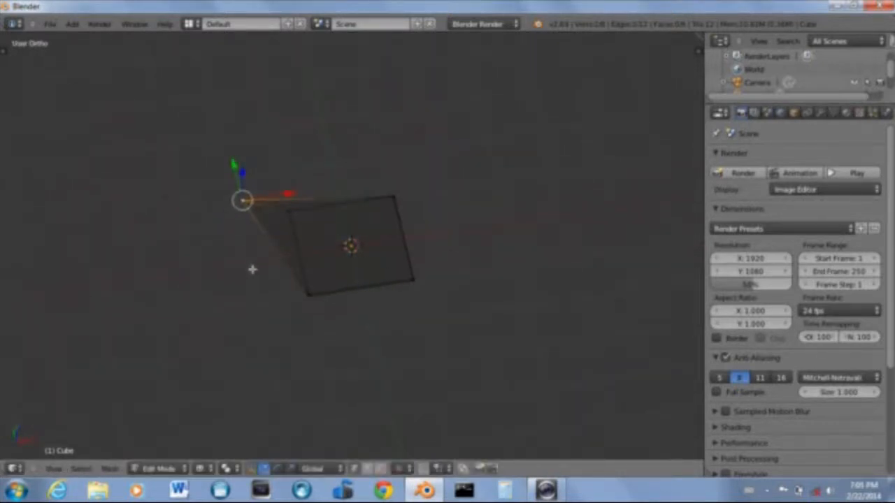
pyautogui.press('KP_7')
pyautogui.hotkey('ctrl', 'z')
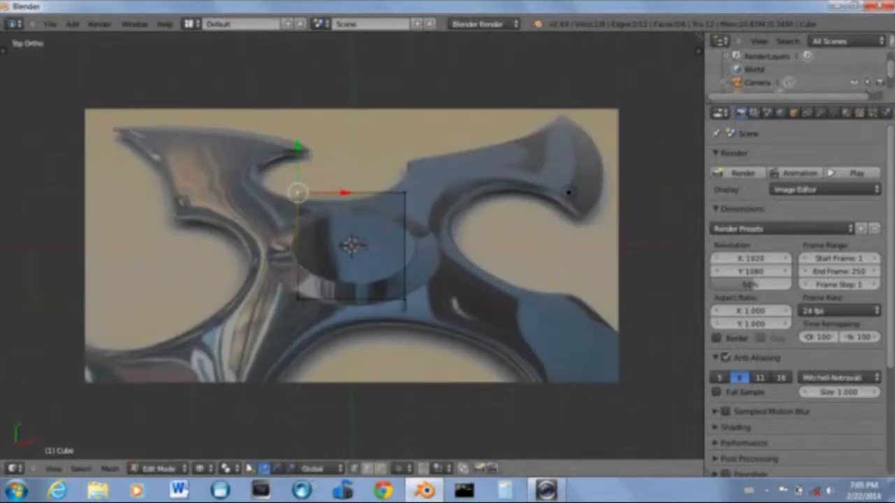
# Hide the transform manipulator and move the upper-left corner vertices about 1.25 units up along the Y axis
pyautogui.click(250, 468)
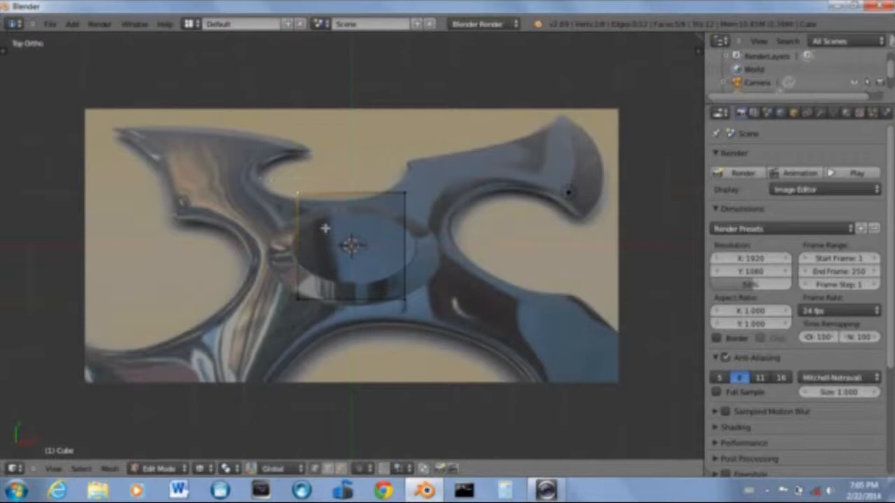
pyautogui.press('g')
pyautogui.press('y')
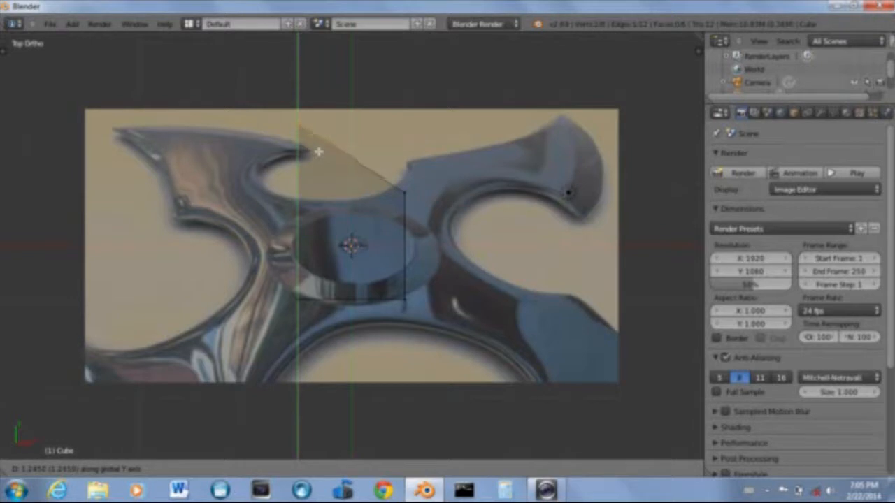
pyautogui.click(316, 153)
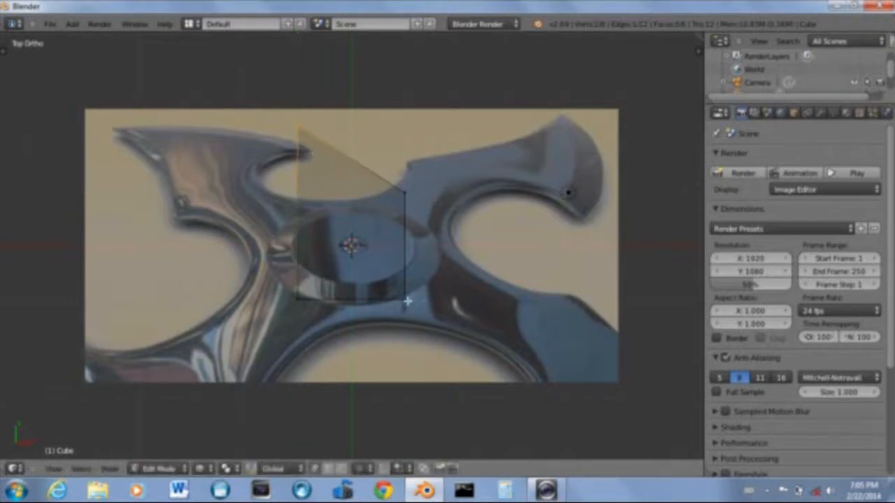
# Move the cube's bottom edge vertices down along the Y axis to the rim of the star's lower opening
pyautogui.press('g')
pyautogui.press('y')
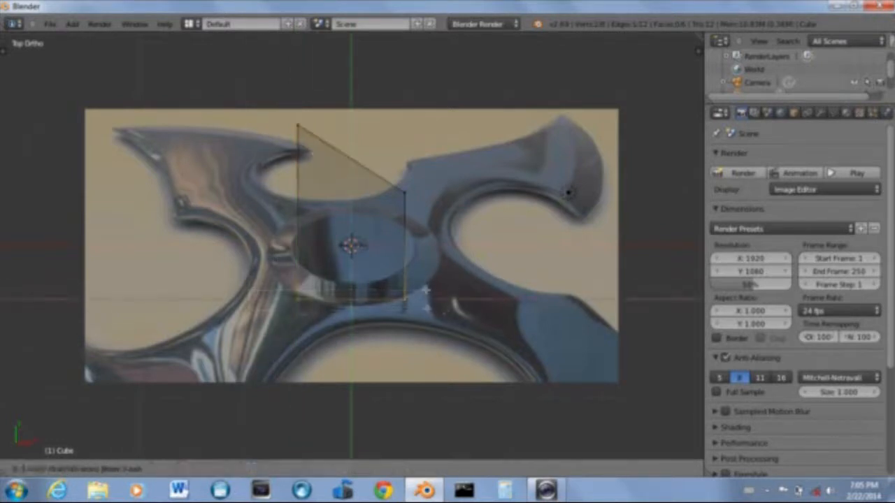
pyautogui.click(430, 320)
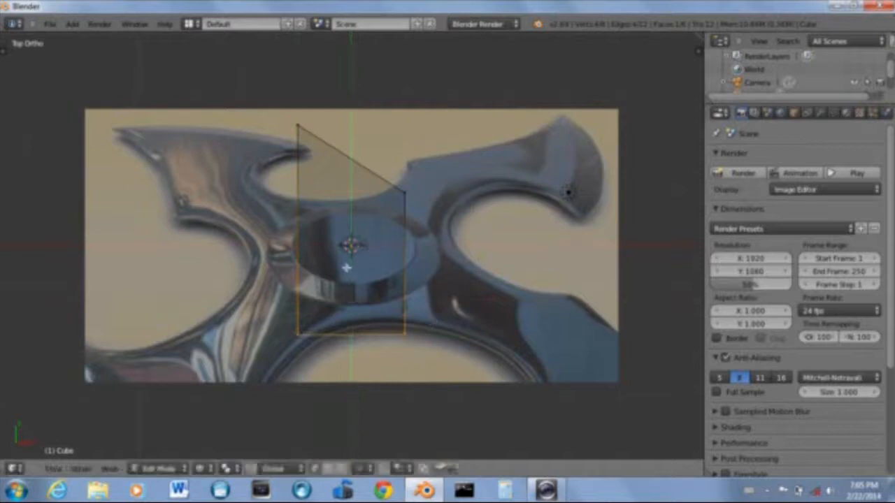
pyautogui.press('s')
pyautogui.press('y')
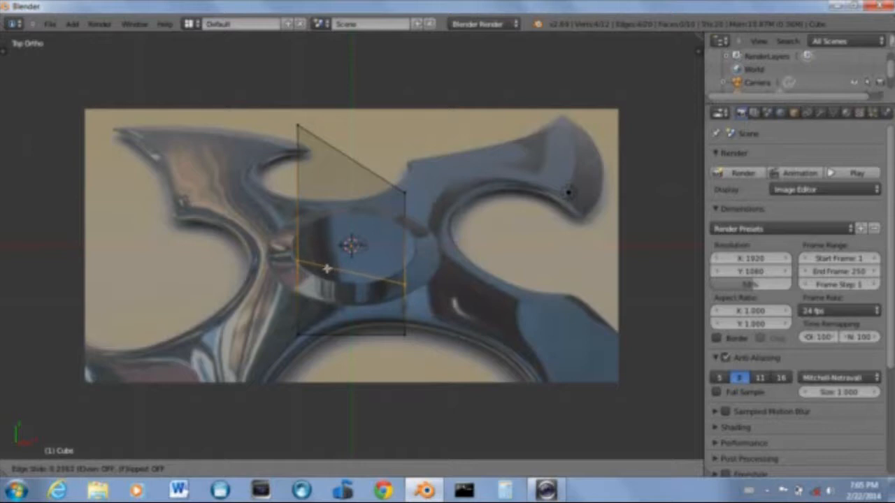
# Add three crosswise loop cuts to the cube: one below its centre, one near the bottom and one in the upper part
pyautogui.click(326, 270)
pyautogui.hotkey('ctrl', 'r')
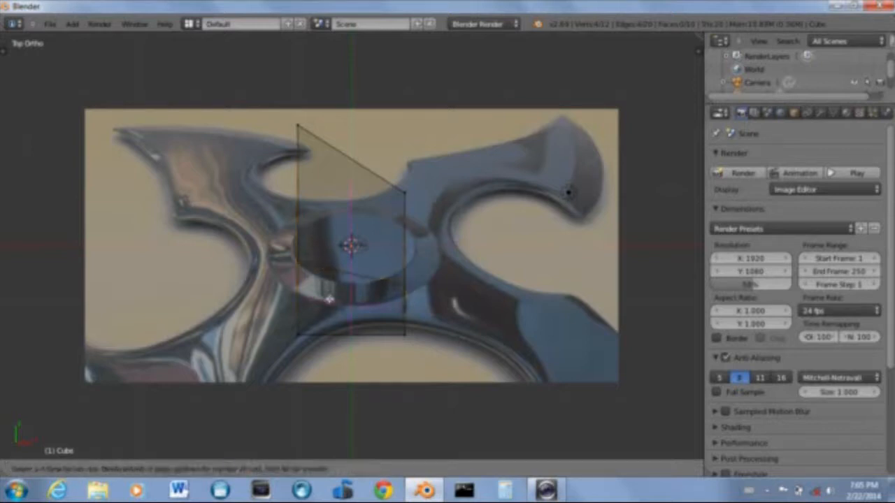
pyautogui.click(320, 299)
pyautogui.click(333, 303)
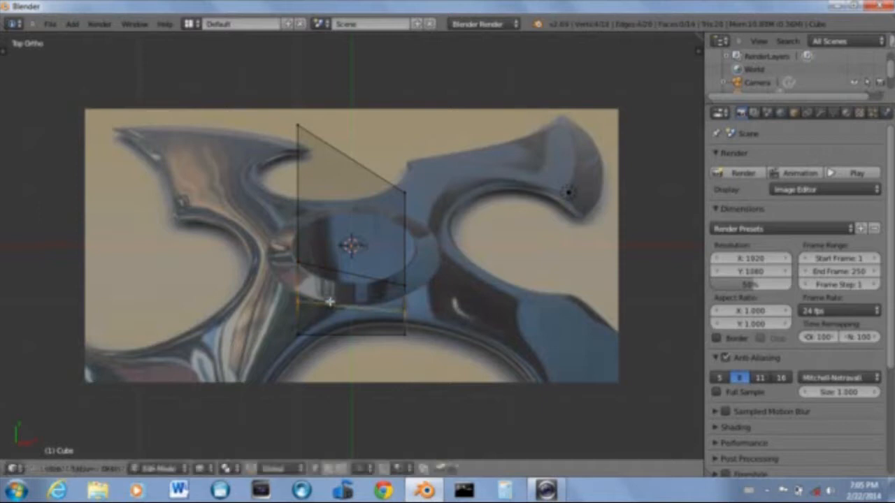
pyautogui.hotkey('ctrl', 'r')
pyautogui.click(335, 205)
pyautogui.click(336, 203)
# Move the mesh's upper-left corner vertices left along the X axis onto the top edge of the left blade
pyautogui.press('a')
pyautogui.press('b')
pyautogui.moveTo(280, 116); pyautogui.dragTo(312, 143)
pyautogui.press('g')
pyautogui.press('x')
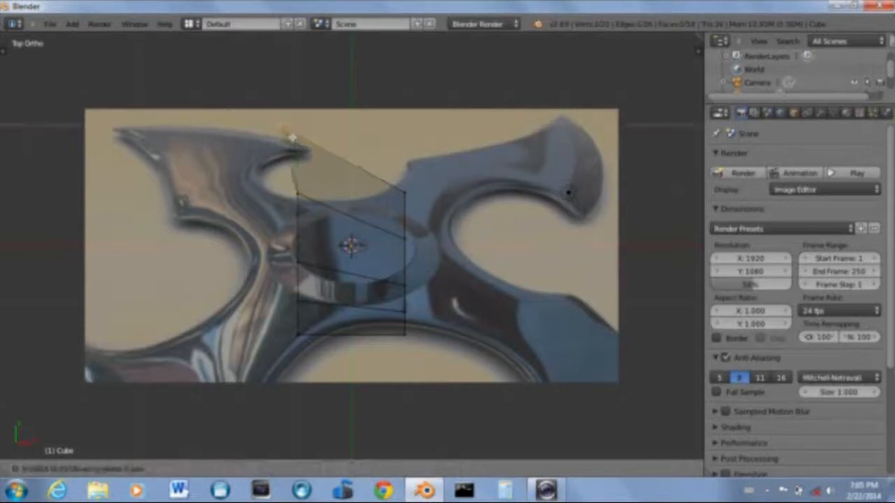
pyautogui.click(306, 144)
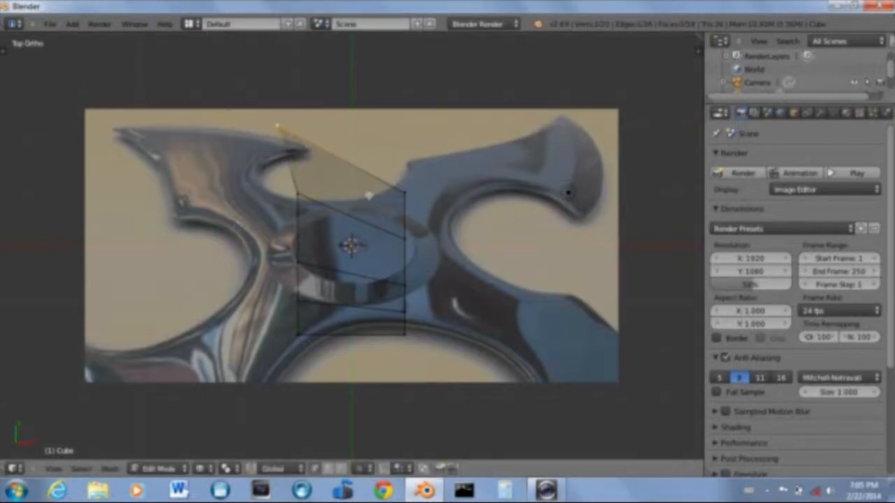
# Move the mesh's upper-right corner vertex up and to the left, and add a crosswise loop cut through the top section
pyautogui.rightClick(406, 190)
pyautogui.press('g')
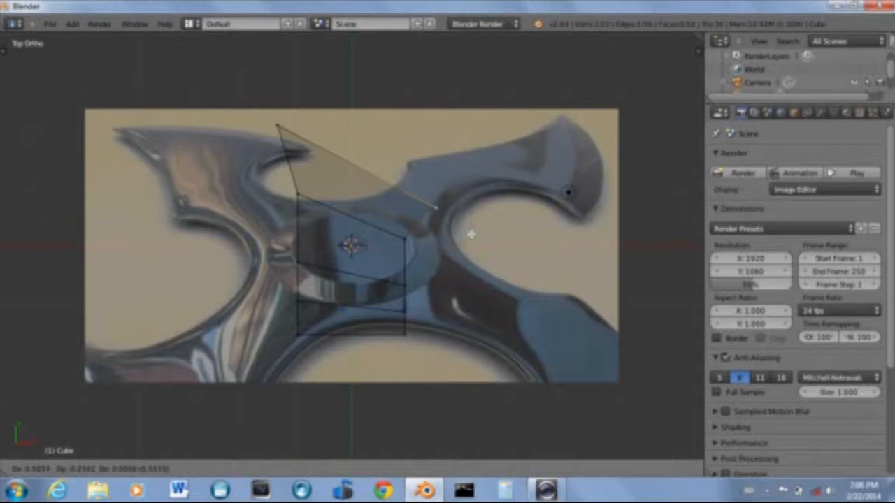
pyautogui.click(409, 183)
pyautogui.press('a')
pyautogui.hotkey('ctrl', 'r')
pyautogui.click(311, 170)
pyautogui.click(312, 170)
# Move the upper-right corner vertex down and to the right onto the base of the right blade
pyautogui.press('a')
pyautogui.rightClick(375, 158)
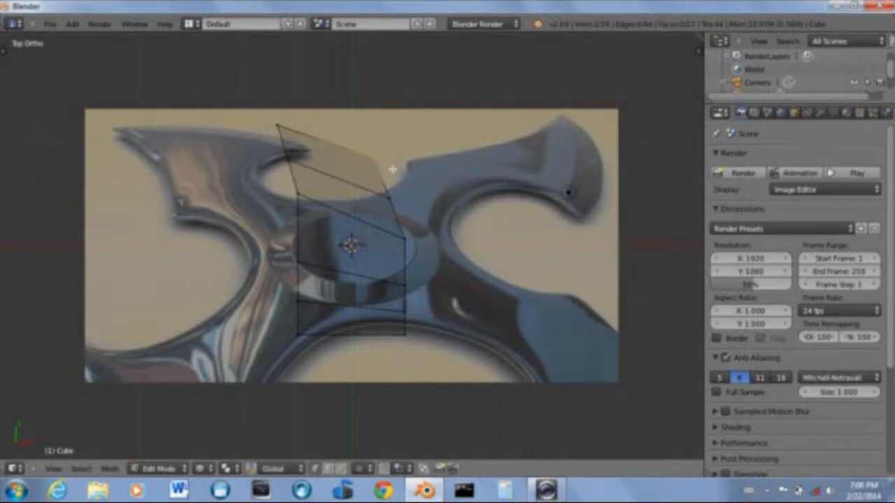
pyautogui.press('g')
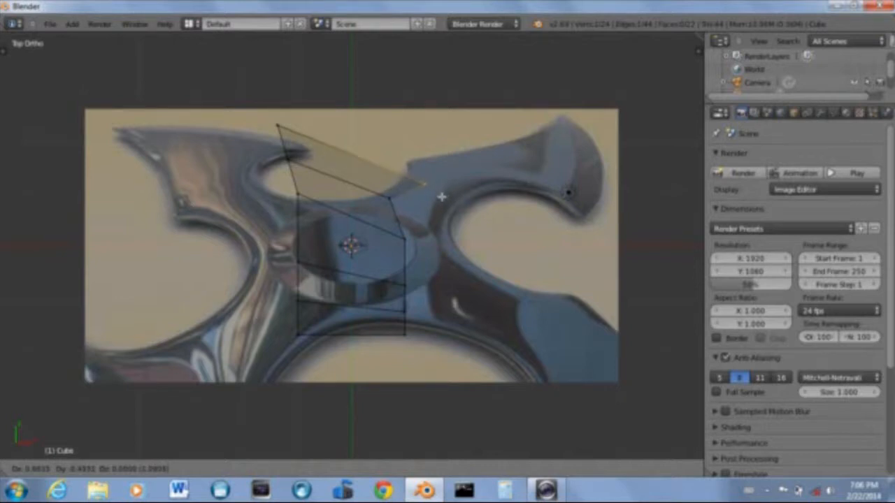
pyautogui.click(442, 198)
# Add a lengthwise loop cut down the middle of the mesh and move its topmost vertices up and to the right
pyautogui.hotkey('ctrl', 'r')
pyautogui.click(340, 170)
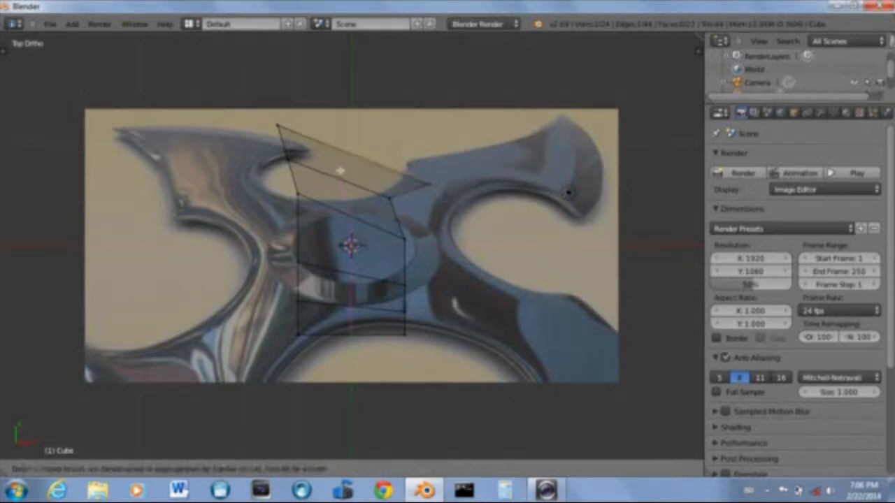
pyautogui.click(341, 170)
pyautogui.press('a')
pyautogui.press('b')
pyautogui.moveTo(349, 149); pyautogui.dragTo(372, 172)
pyautogui.press('g')
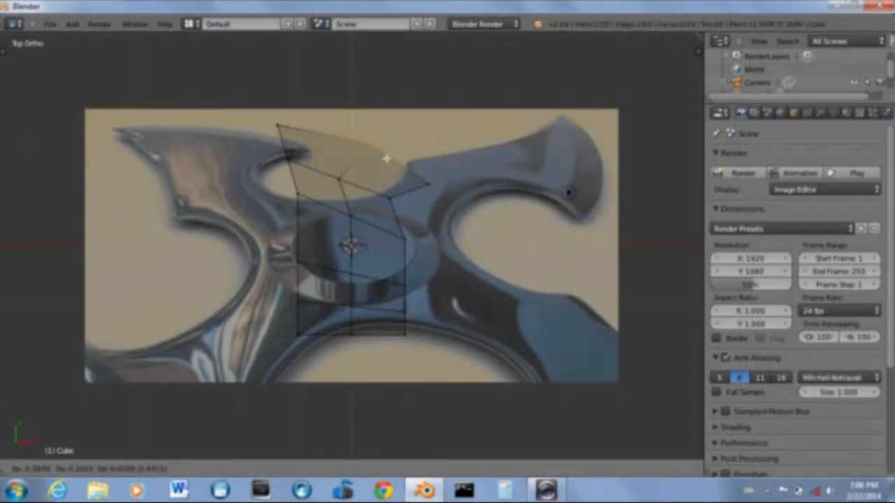
pyautogui.click(388, 161)
# Move the vertices at the mesh's right tip and their neighbours in the row below slightly down
pyautogui.press('a')
pyautogui.press('b')
pyautogui.moveTo(416, 176); pyautogui.dragTo(441, 196)
pyautogui.press('g')
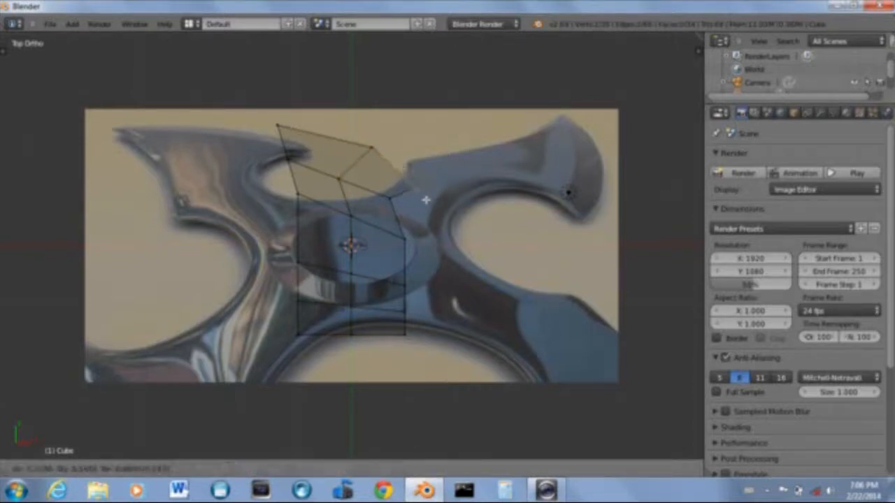
pyautogui.click(438, 201)
pyautogui.press('a')
pyautogui.press('b')
pyautogui.moveTo(371, 190); pyautogui.dragTo(412, 212)
pyautogui.click(408, 221)
pyautogui.rightClick(404, 237)
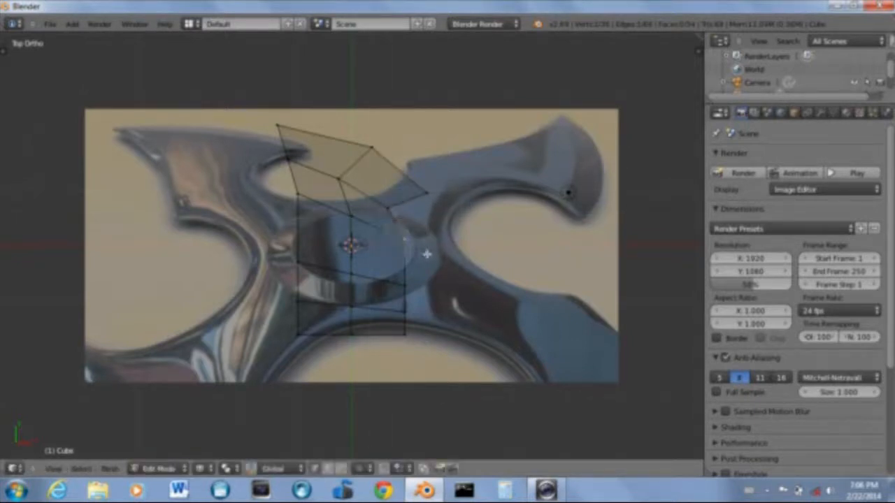
pyautogui.click(546, 490)
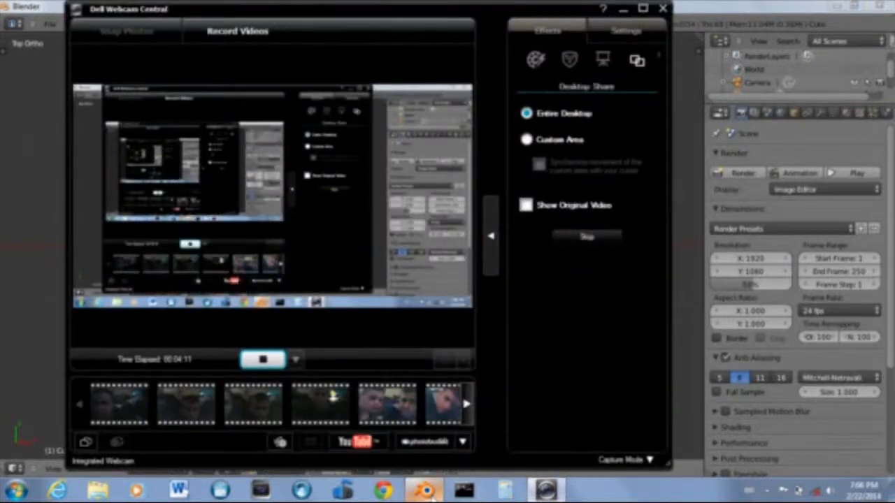
pyautogui.click(424, 490)
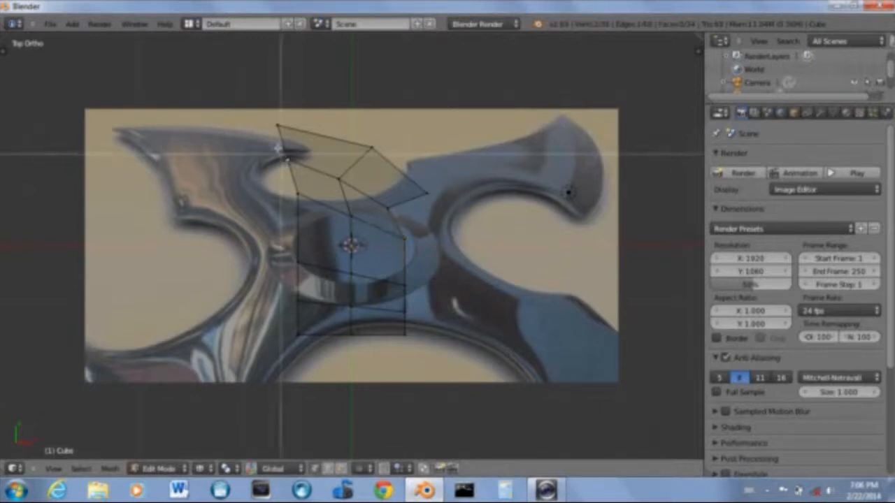
# Reposition the left-edge vertices of the three rows below the top corner to bend that edge around the star's central hub
pyautogui.press('g')
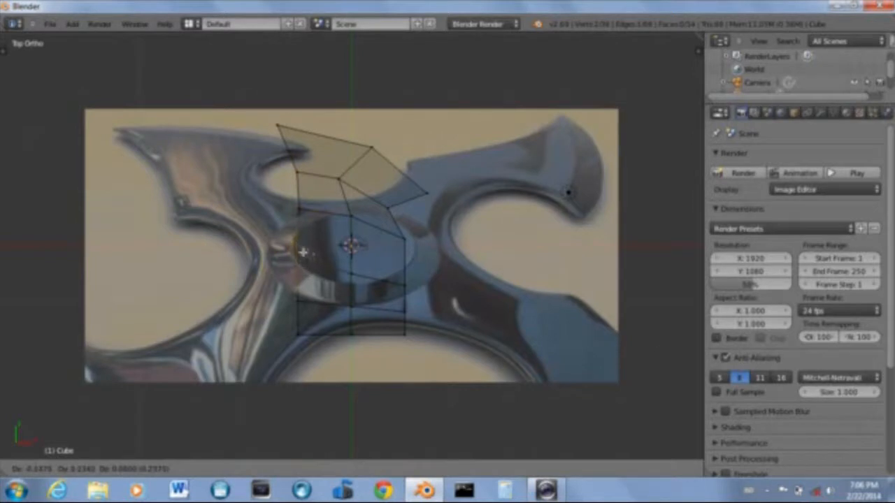
pyautogui.click(305, 251)
pyautogui.rightClick(297, 171)
pyautogui.press('g')
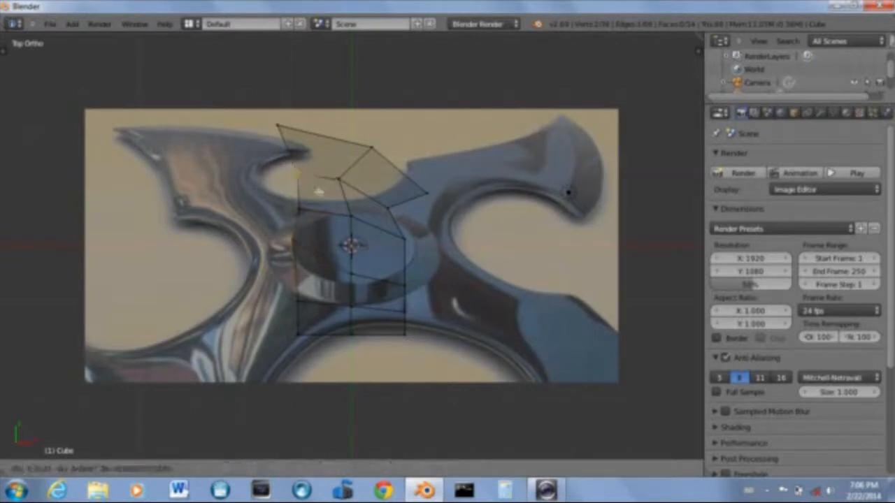
pyautogui.click(299, 207)
pyautogui.press('b')
pyautogui.press('Escape')
pyautogui.press('g')
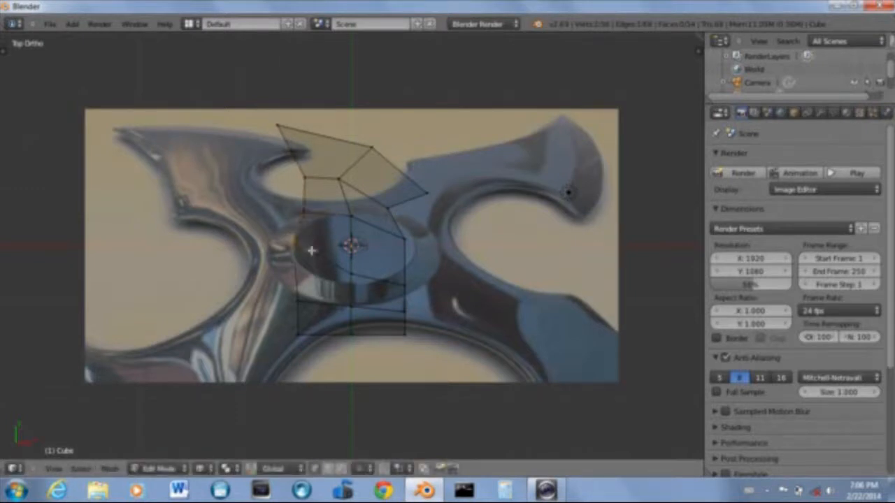
pyautogui.click(309, 249)
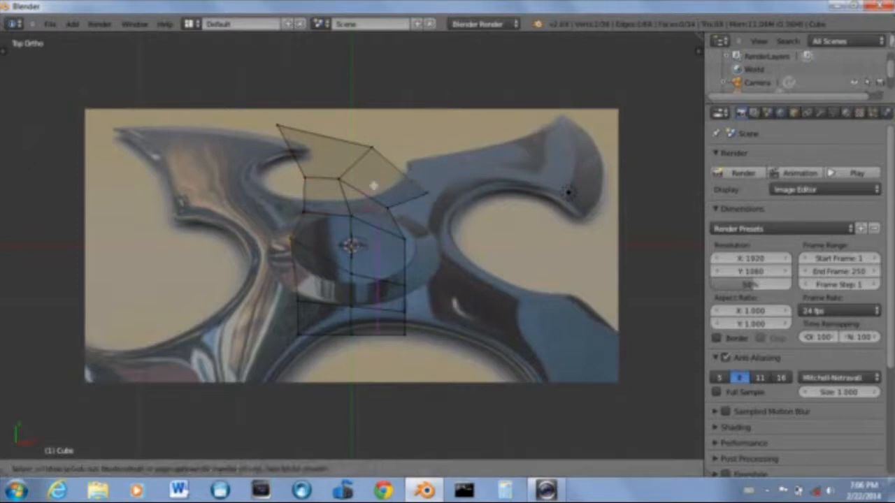
# Try adding lengthwise loop cuts on both sides of the mesh's centre line, and undo them
pyautogui.hotkey('ctrl', 'r')
pyautogui.click(326, 158)
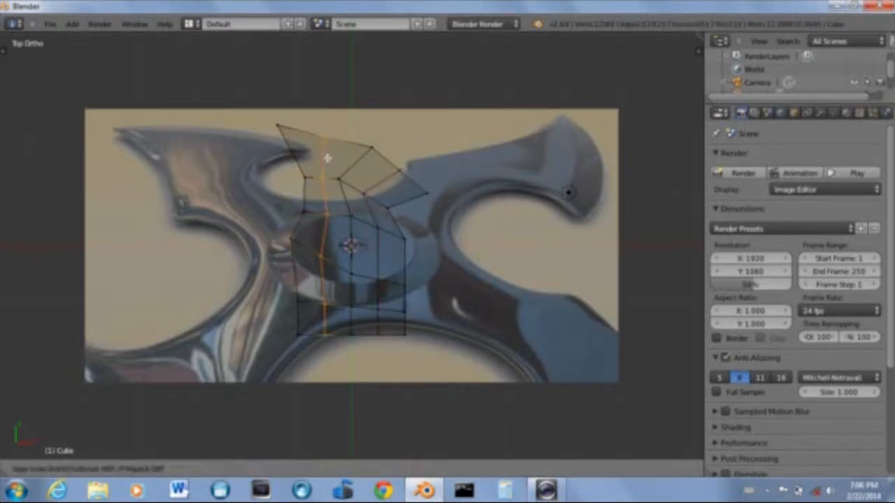
pyautogui.rightClick(327, 158)
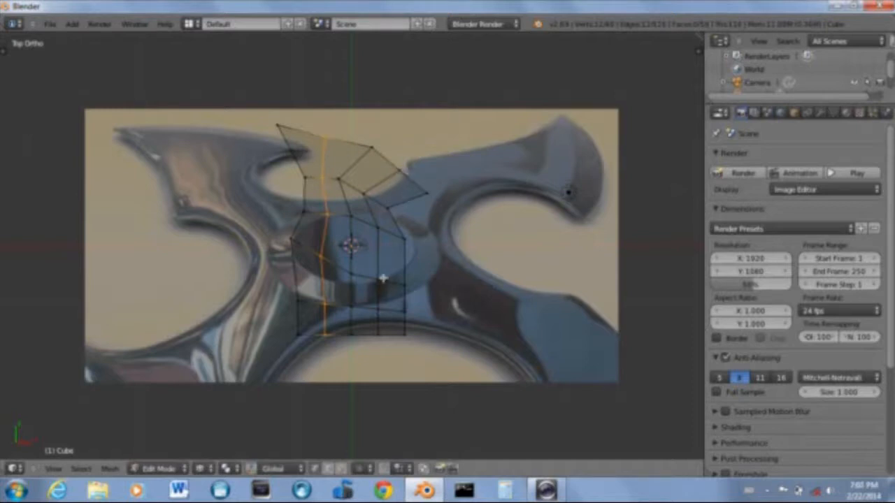
pyautogui.hotkey('ctrl', 'z')
pyautogui.hotkey('ctrl', 'z')
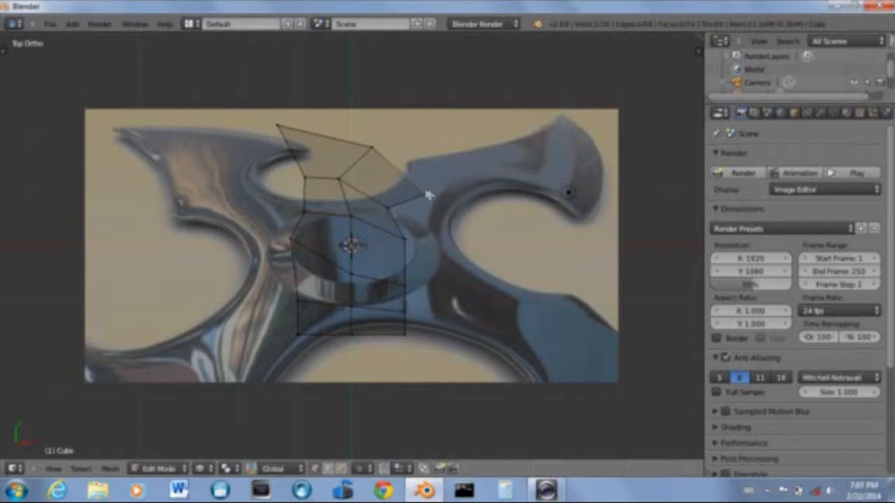
# Move the right-edge vertices beside the hub's upper half inward to the left
pyautogui.rightClick(403, 239)
pyautogui.press('b')
pyautogui.moveTo(387, 233); pyautogui.dragTo(428, 259)
pyautogui.press('g')
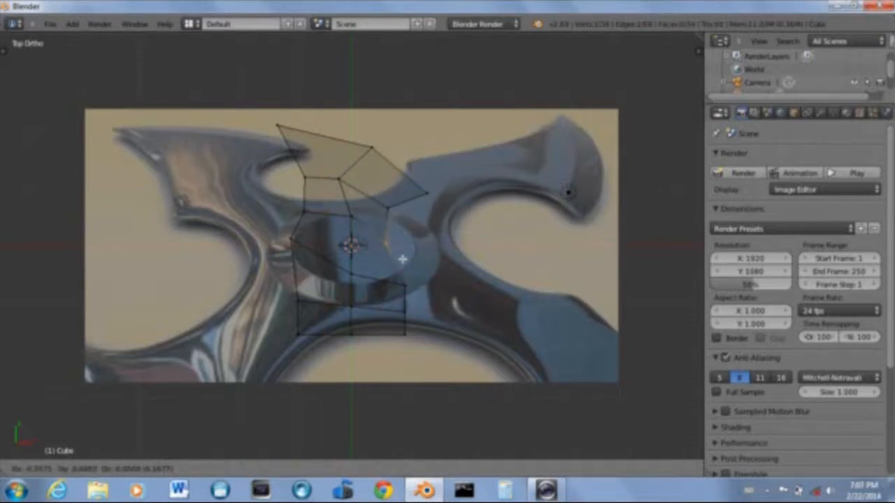
pyautogui.click(396, 262)
# Move the centre-line vertices at the hub's top left beneath the row above, and pull the hub's lower right-edge vertices inward
pyautogui.rightClick(356, 225)
pyautogui.press('g')
pyautogui.click(358, 222)
pyautogui.press('g')
pyautogui.click(338, 206)
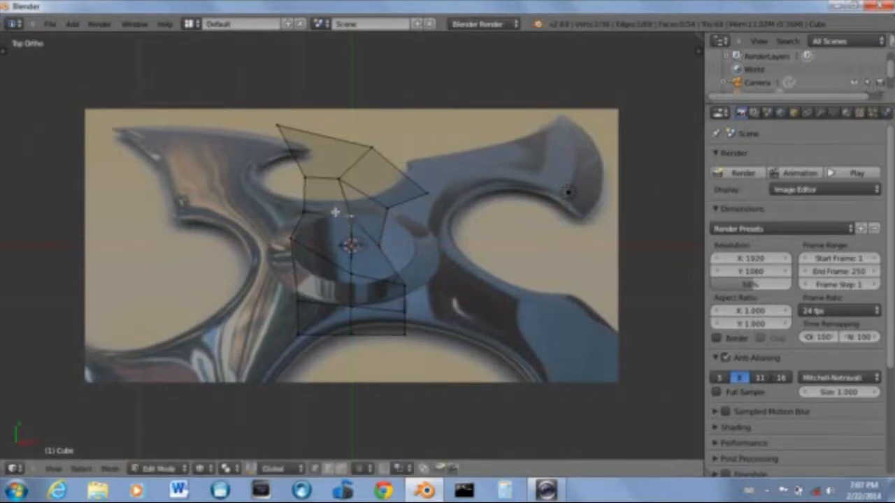
pyautogui.press('g')
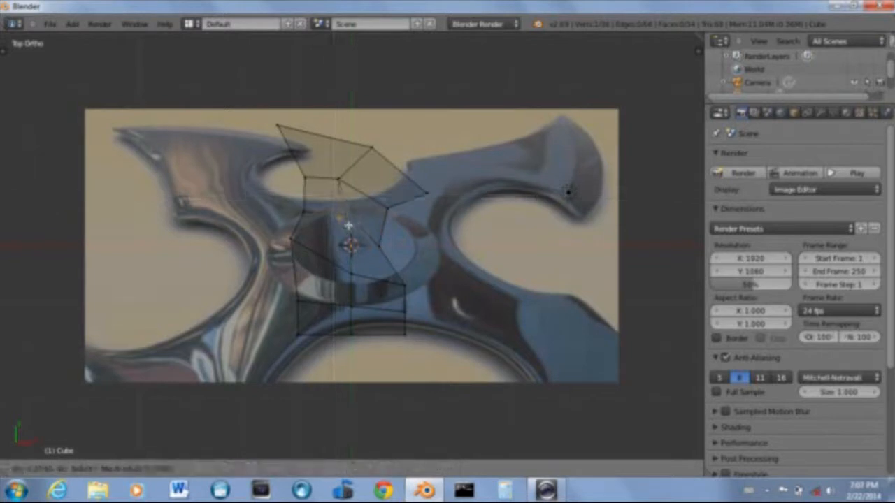
pyautogui.click(348, 226)
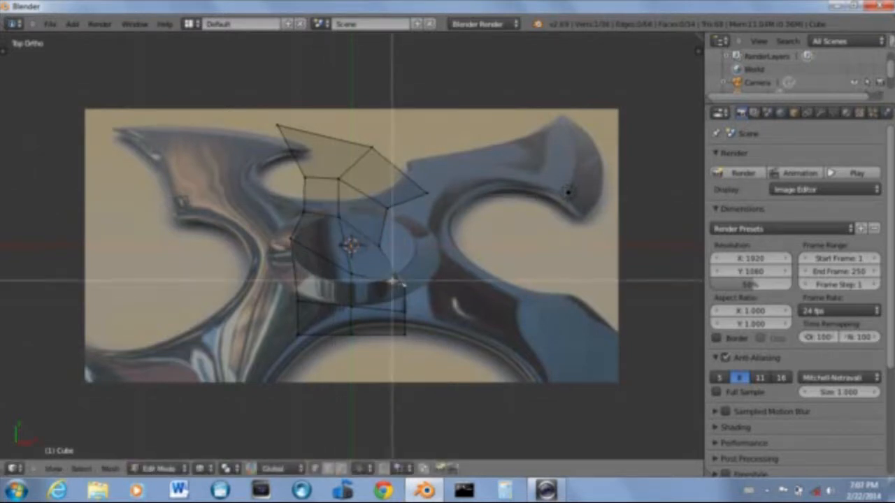
pyautogui.press('g')
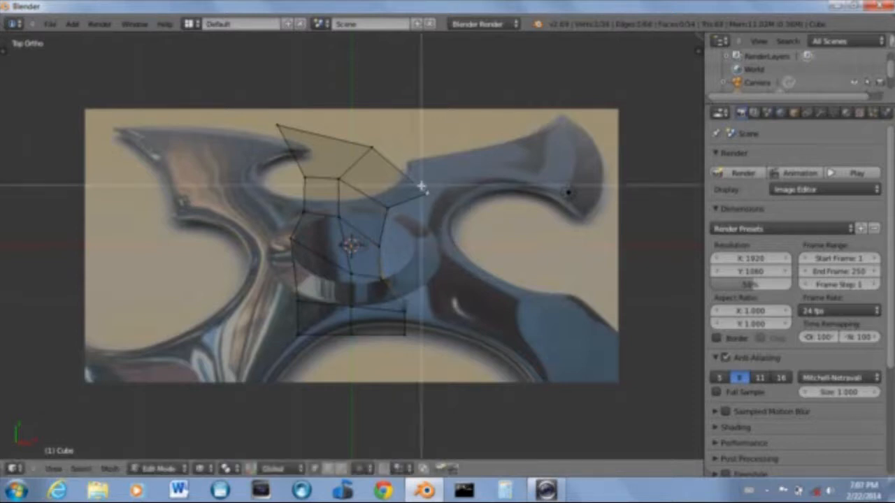
# Move the right-edge vertices at the hub's upper right down and inward, and raise the left-edge vertices at the hub's lower left
pyautogui.click(416, 222)
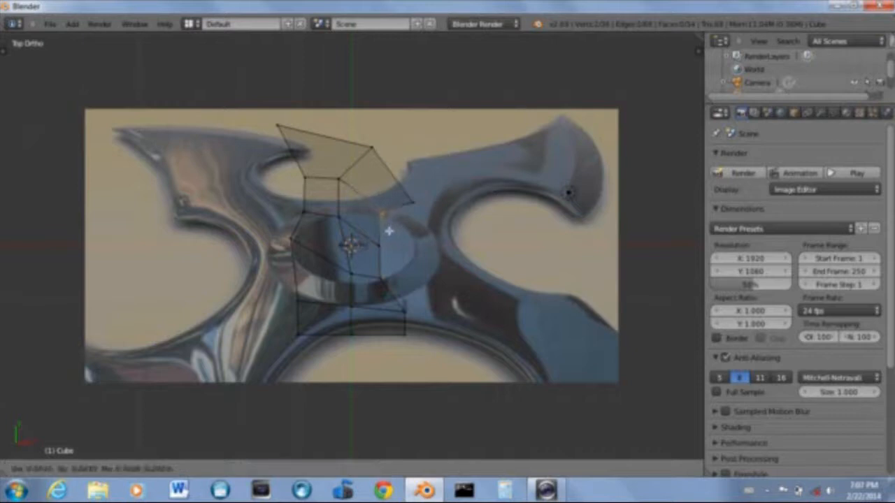
pyautogui.keyDown('shift'); pyautogui.click(343, 257); pyautogui.keyUp('shift')
pyautogui.rightClick(298, 301)
pyautogui.press('b')
pyautogui.moveTo(284, 289); pyautogui.dragTo(308, 309)
pyautogui.press('g')
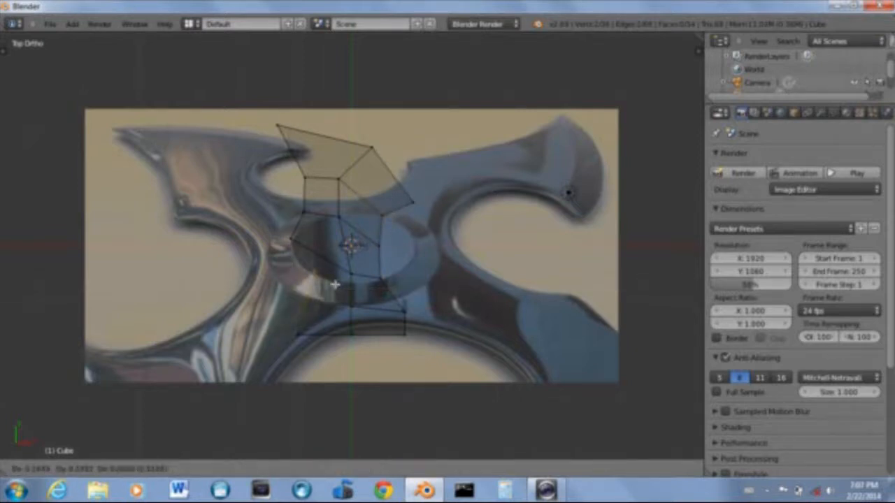
pyautogui.click(324, 289)
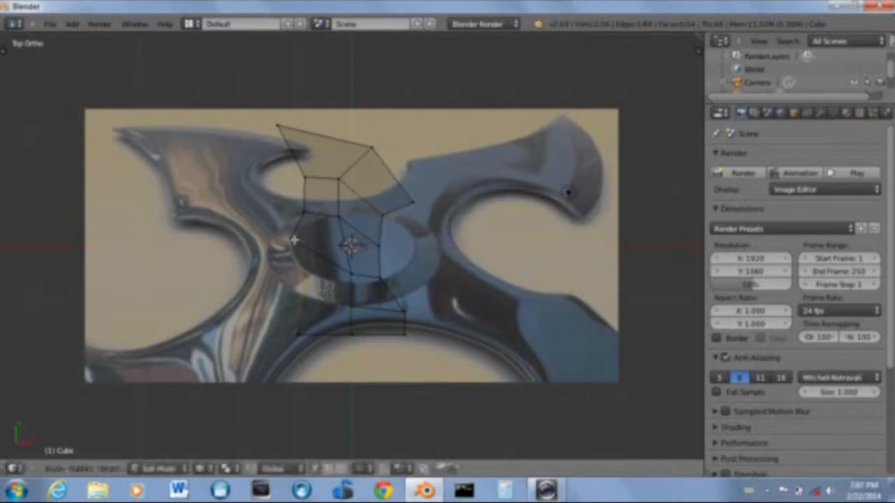
# Adjust the left-edge vertices beside the hub's middle, and shift the ones just below inward to the right
pyautogui.rightClick(293, 239)
pyautogui.press('b')
pyautogui.moveTo(278, 225); pyautogui.dragTo(316, 251)
pyautogui.press('g')
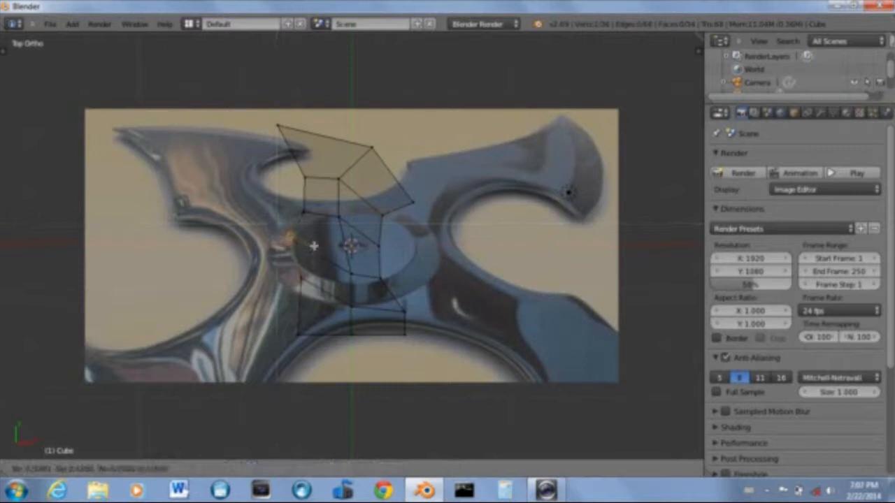
pyautogui.click(316, 252)
pyautogui.rightClick(301, 281)
pyautogui.press('g')
pyautogui.click(356, 296)
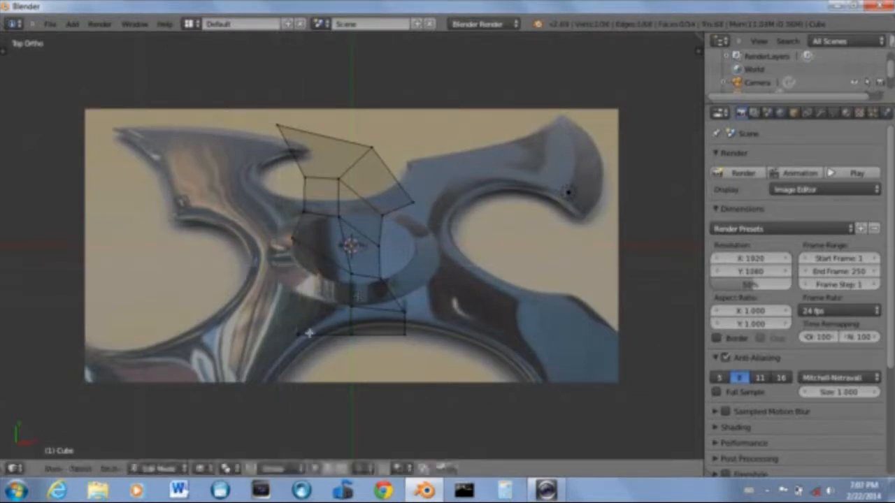
# Move the centre-line vertices at the hub's lower rim slightly upward
pyautogui.press('b')
pyautogui.moveTo(332, 290); pyautogui.dragTo(382, 321)
pyautogui.press('g')
pyautogui.click(362, 301)
# Add a crosswise loop cut through the mesh's bottom section, and move its left-edge vertices inward to the right
pyautogui.hotkey('ctrl', 'r')
pyautogui.click(348, 316)
pyautogui.click(346, 316)
pyautogui.press('b')
pyautogui.moveTo(292, 298); pyautogui.dragTo(329, 316)
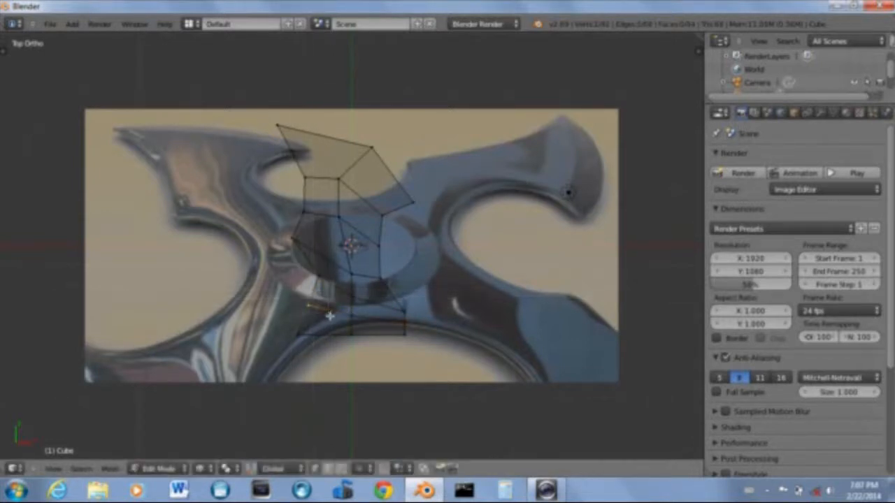
pyautogui.press('g')
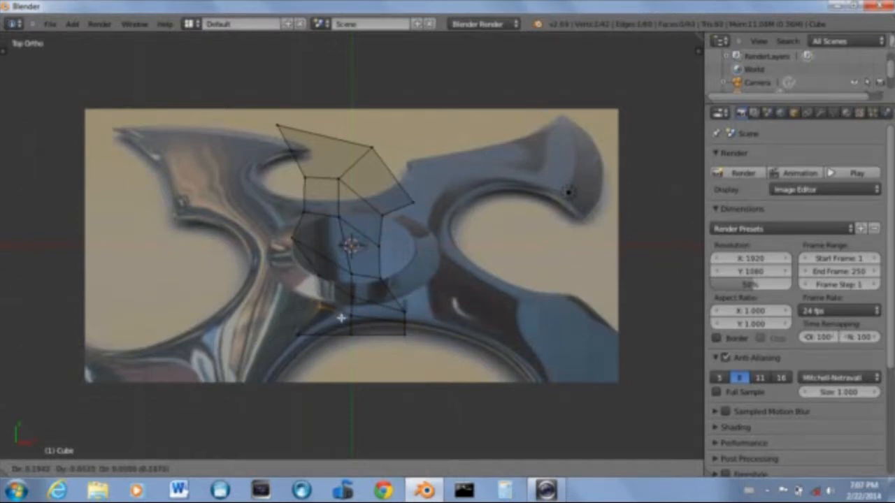
pyautogui.click(341, 318)
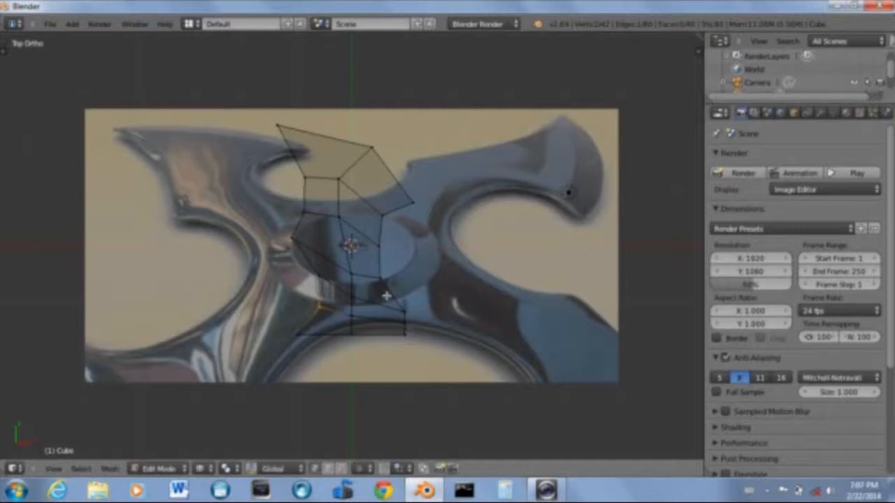
# Move the mesh's bottom-right corner slightly outward, and pull the right-edge vertices at the hub's lower rim up and inward
pyautogui.rightClick(403, 337)
pyautogui.scroll(2, 409, 327)
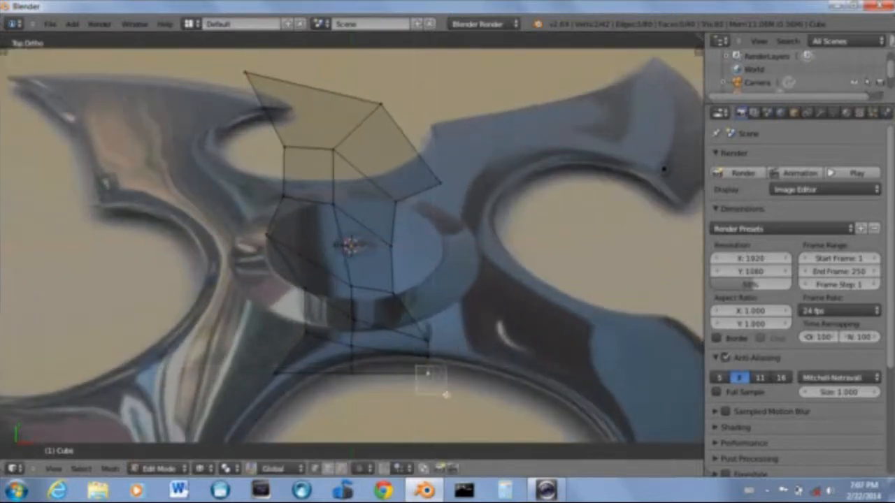
pyautogui.press('g')
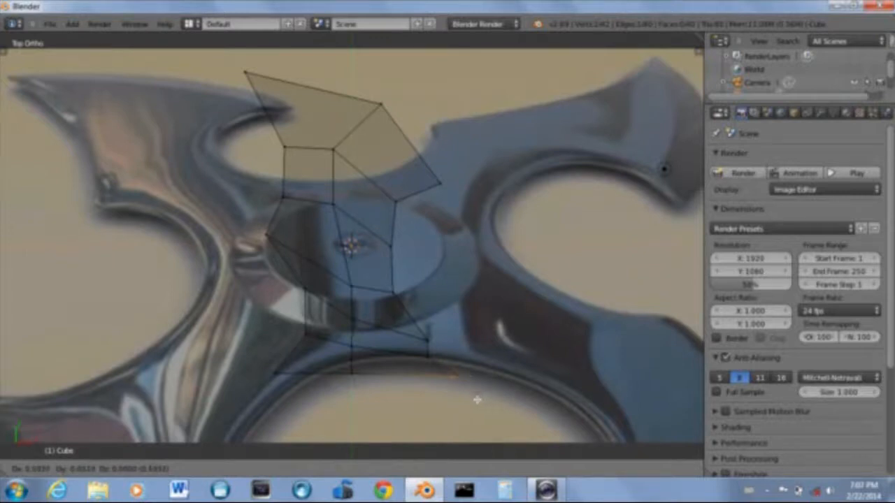
pyautogui.click(452, 383)
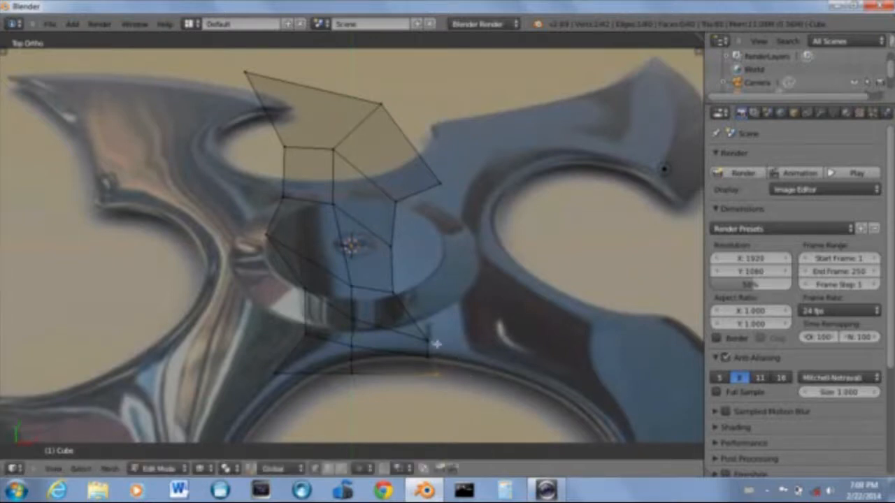
pyautogui.press('g')
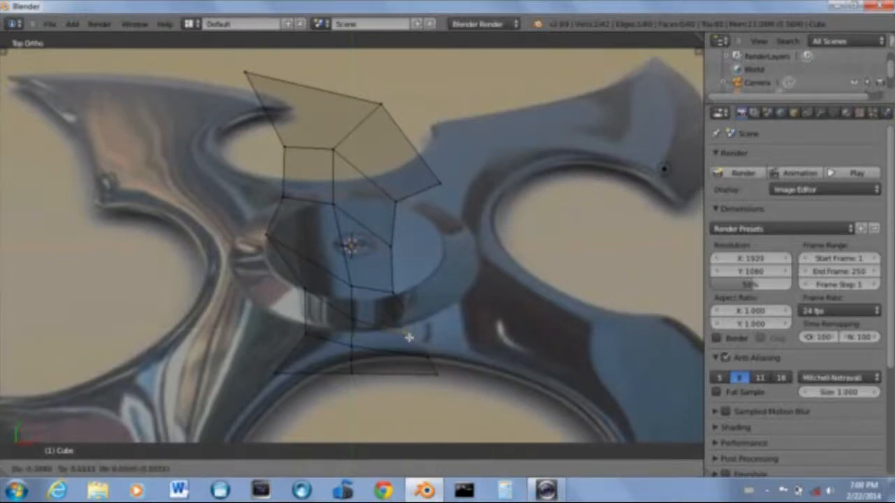
pyautogui.click(403, 332)
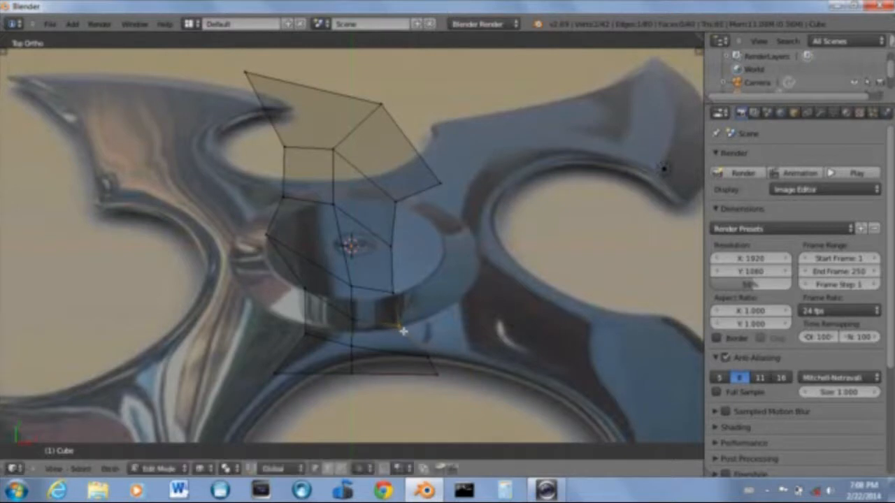
# Move the upper section's right tip outward, and shift the two right-edge vertex rows beneath it down to follow the hub
pyautogui.rightClick(435, 176)
pyautogui.press('g')
pyautogui.click(440, 213)
pyautogui.rightClick(380, 194)
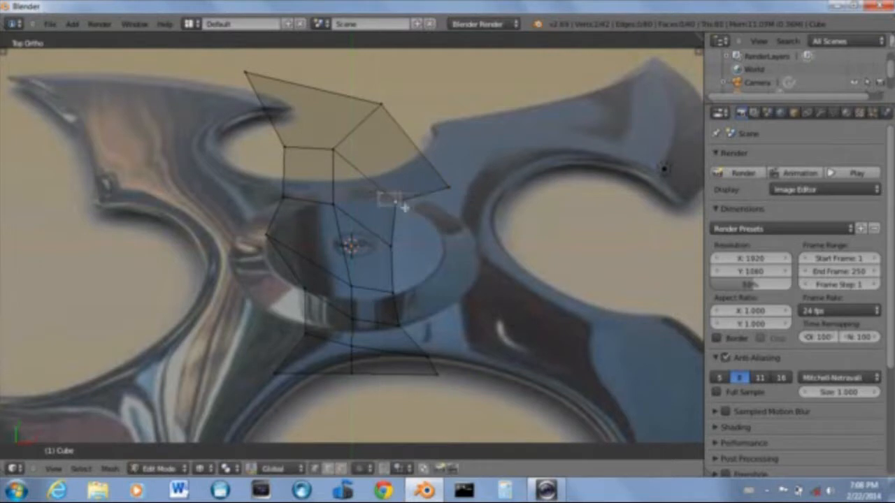
pyautogui.press('g')
pyautogui.click(404, 233)
pyautogui.press('b')
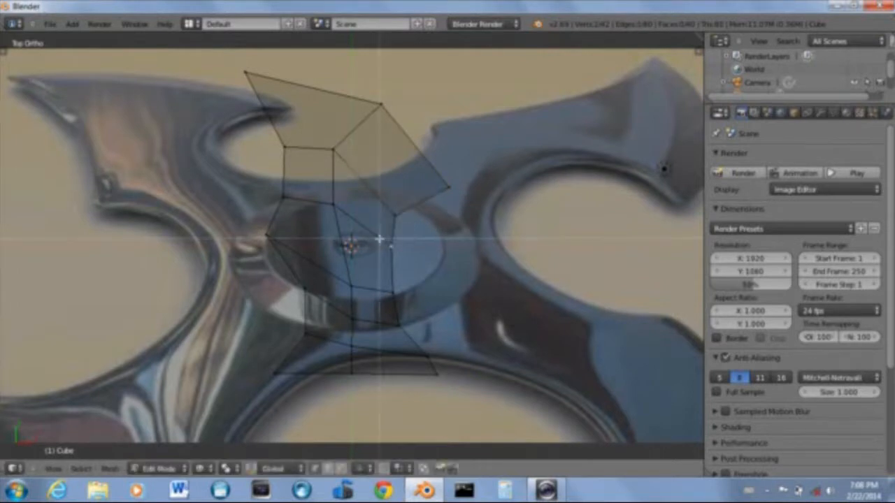
pyautogui.moveTo(382, 241); pyautogui.dragTo(411, 269)
pyautogui.press('g')
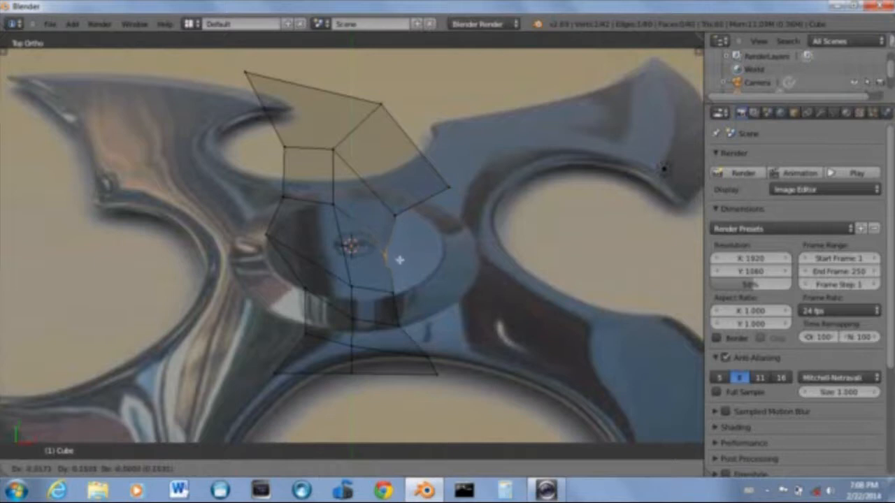
pyautogui.click(397, 263)
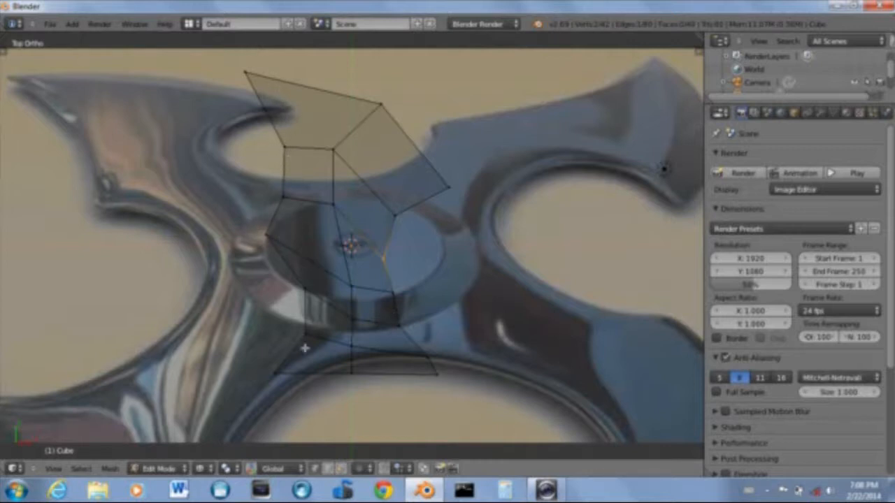
# Raise the mesh's bottom rows slightly along the global Y axis to meet the lower cutout's rim
pyautogui.press('b')
pyautogui.moveTo(231, 318); pyautogui.dragTo(514, 434)
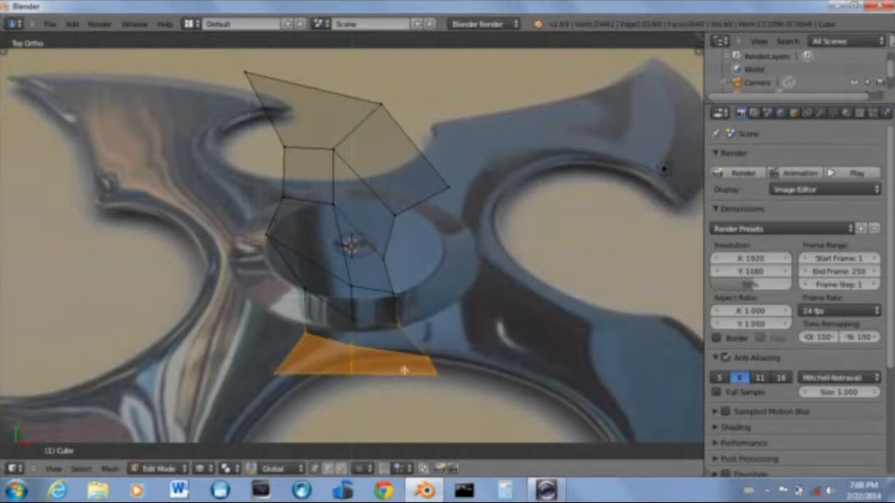
pyautogui.press('g')
pyautogui.press('y')
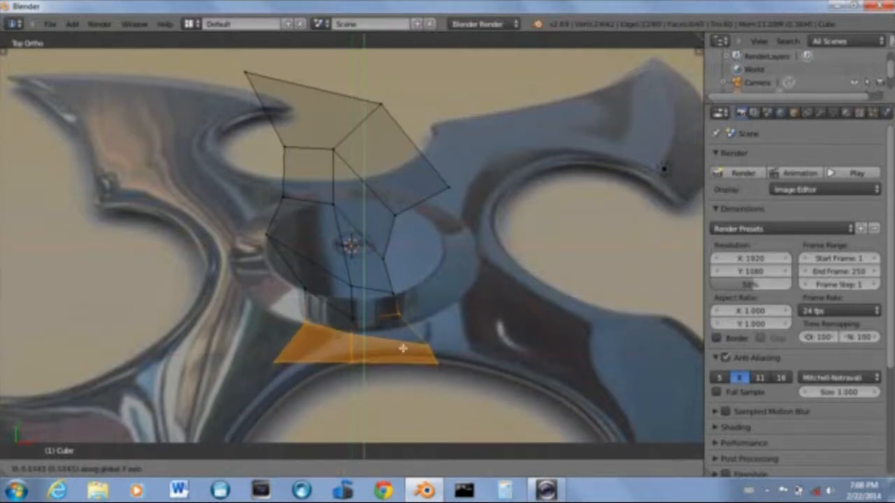
pyautogui.click(403, 349)
# Move the two lower centre-line vertex rows inside the hub up and to the left
pyautogui.rightClick(351, 283)
pyautogui.press('g')
pyautogui.click(357, 266)
pyautogui.press('a')
pyautogui.press('b')
pyautogui.moveTo(337, 307); pyautogui.dragTo(365, 324)
pyautogui.press('g')
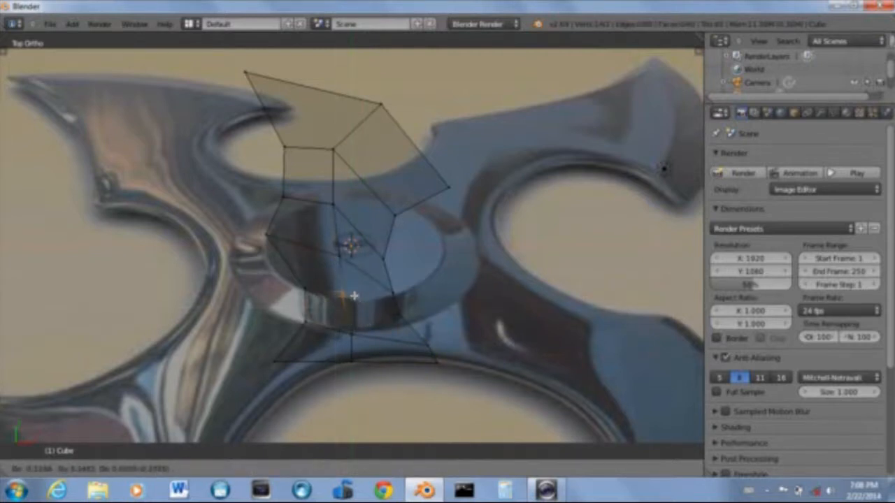
pyautogui.click(354, 297)
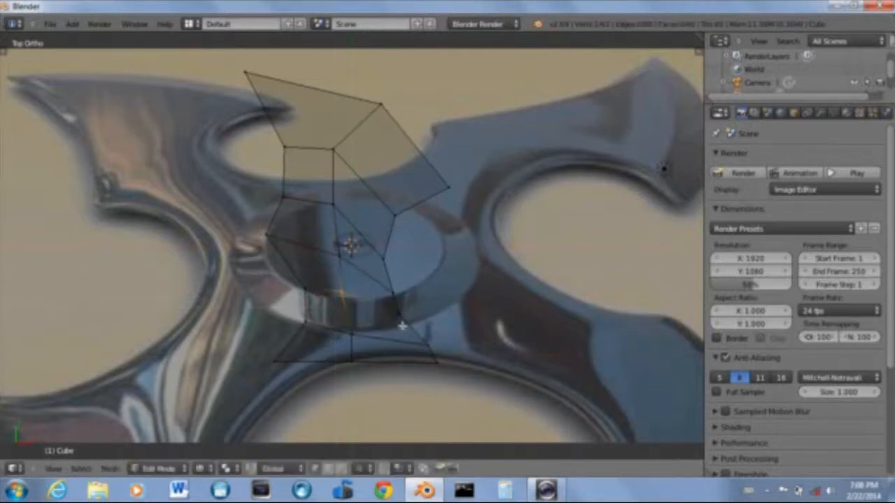
# Add a centred loop cut through the mesh's uppermost row of faces, and move its left-end vertices right to the neighbouring blade's tip
pyautogui.hotkey('ctrl', 'r')
pyautogui.click(341, 119)
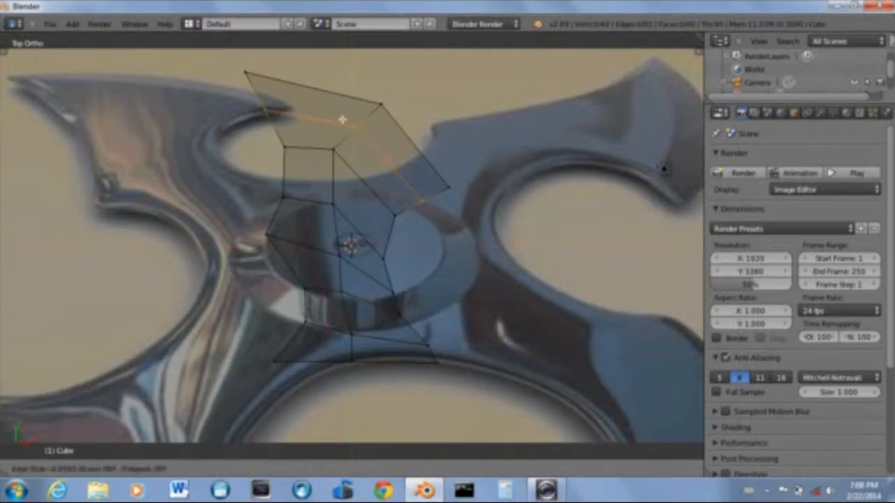
pyautogui.rightClick(343, 119)
pyautogui.press('a')
pyautogui.rightClick(264, 110)
pyautogui.press('g')
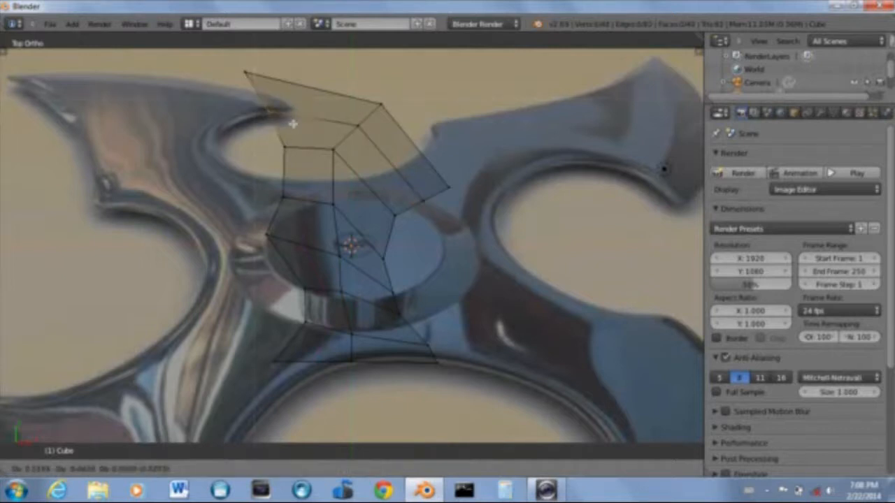
pyautogui.click(305, 121)
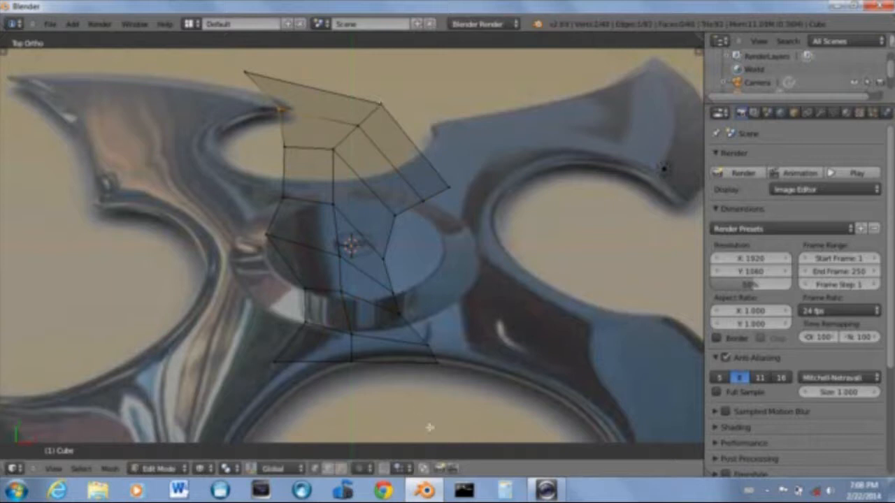
# Move the outer edge's middle corner slightly outward, and shift the right tip down and to the right
pyautogui.rightClick(380, 106)
pyautogui.press('g')
pyautogui.click(425, 162)
pyautogui.press('a')
pyautogui.press('b')
pyautogui.moveTo(437, 173); pyautogui.dragTo(461, 204)
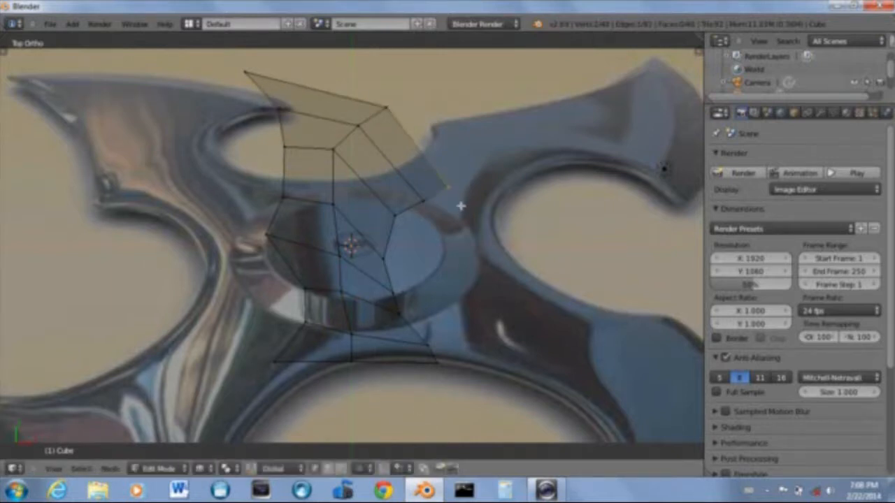
pyautogui.press('g')
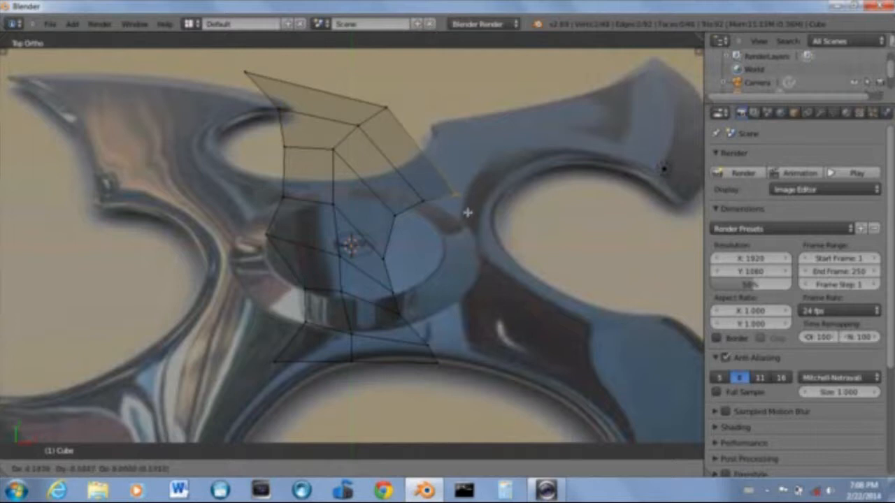
pyautogui.click(467, 207)
# Add lengthwise loop cuts on both sides of the centre line, and move their outer-edge vertices outward to round the top edge
pyautogui.hotkey('ctrl', 'r')
pyautogui.click(321, 114)
pyautogui.click(317, 98)
pyautogui.press('a')
pyautogui.press('b')
pyautogui.moveTo(305, 78); pyautogui.dragTo(331, 100)
pyautogui.press('g')
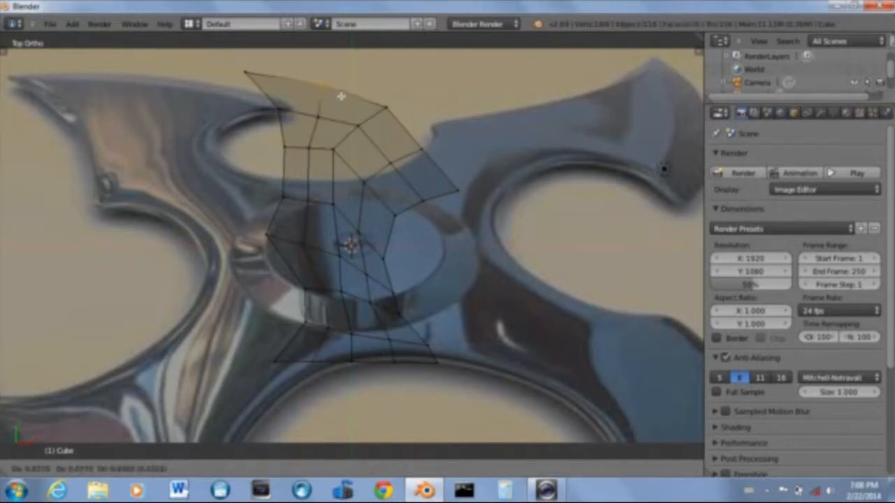
pyautogui.click(439, 173)
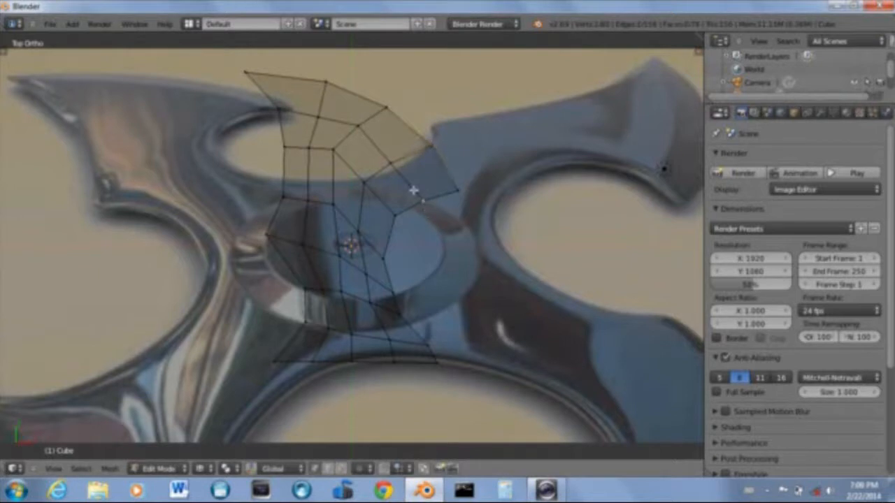
# Move the vertices just inside the right tip slightly upward along the mesh's inner curve
pyautogui.press('g')
pyautogui.click(435, 201)
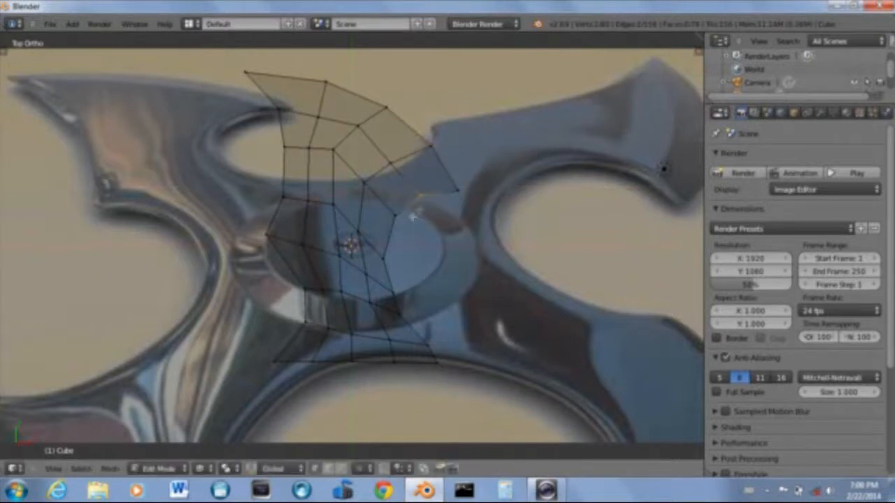
pyautogui.rightClick(391, 290)
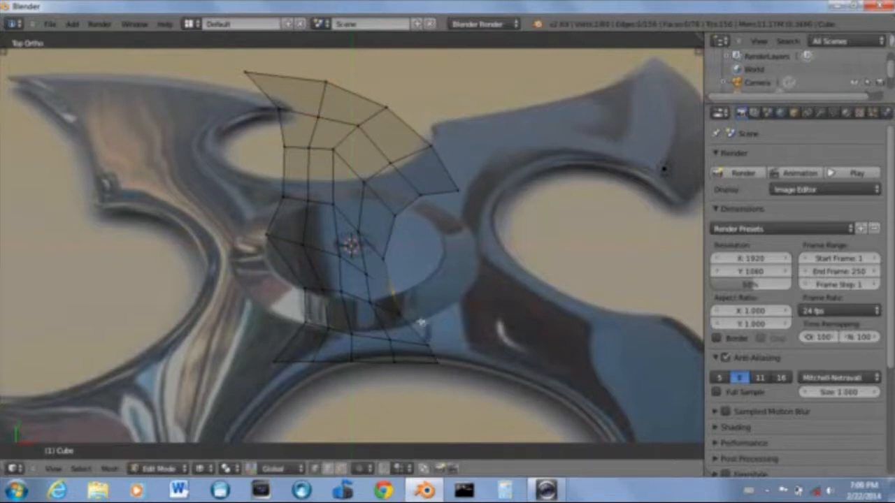
# Switch the mesh to Object Mode and examine its outline against the background image
pyautogui.scroll(-1, 445, 253)
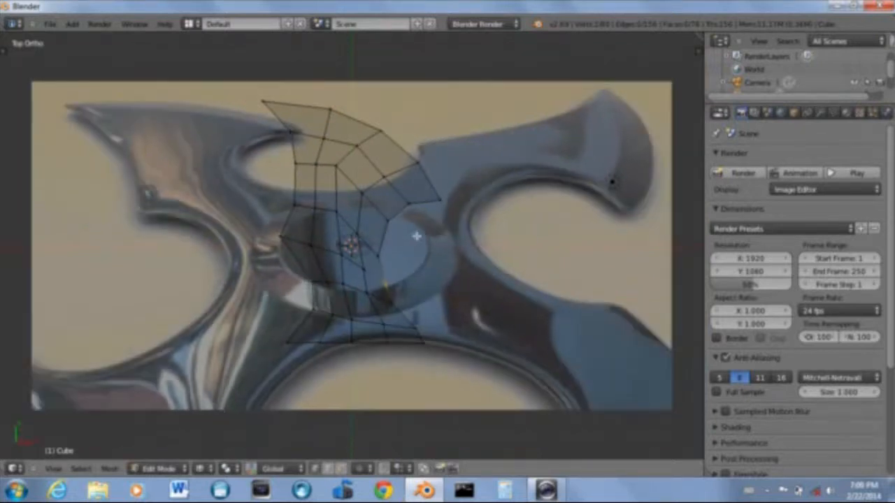
pyautogui.press('Tab')
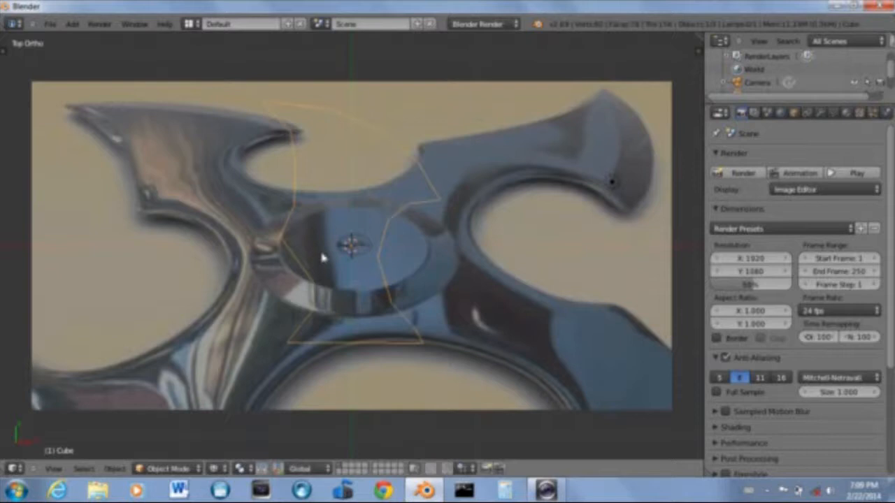
pyautogui.press('Tab')
pyautogui.scroll(3, 314, 265)
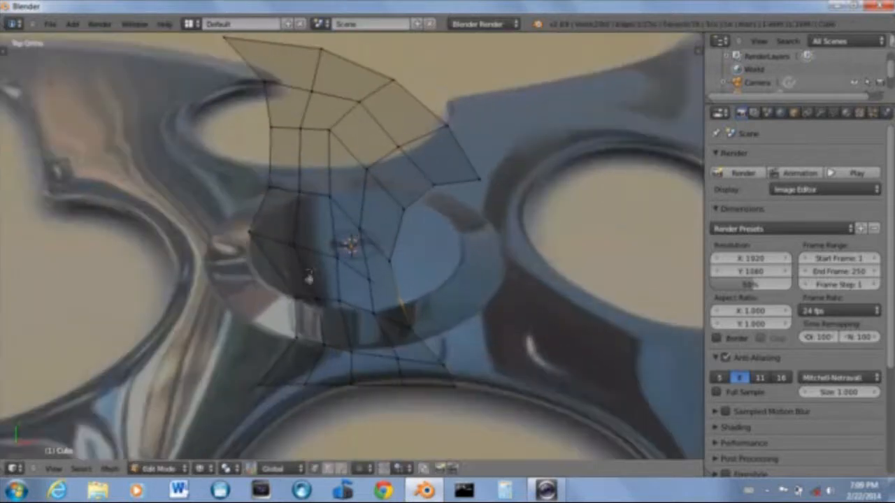
pyautogui.press('b')
pyautogui.press('Escape')
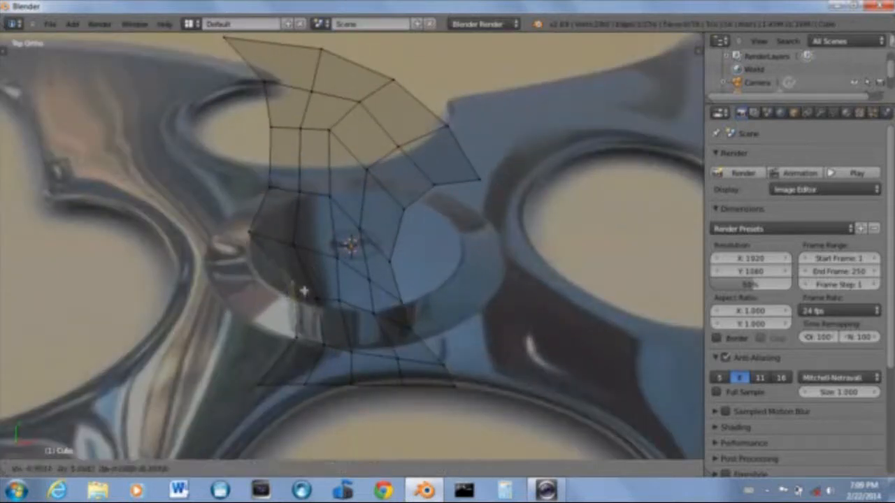
pyautogui.press('Tab')
pyautogui.scroll(-4, 404, 258)
pyautogui.scroll(1, 404, 255)
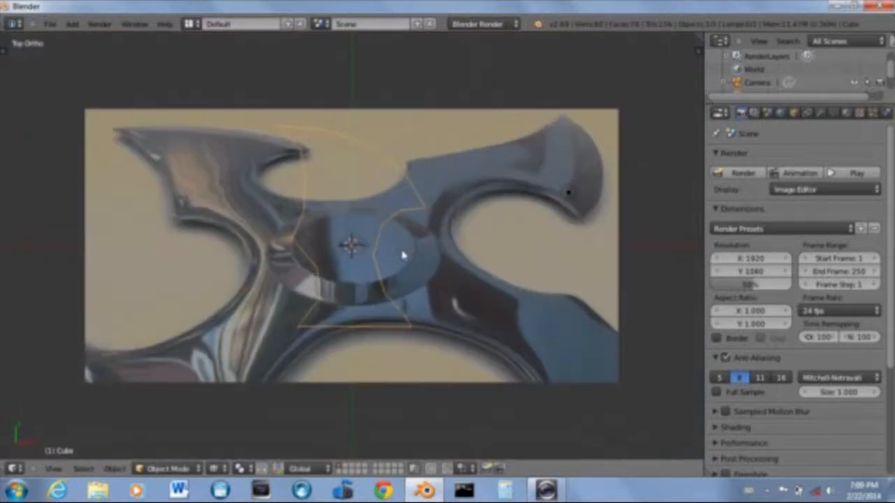
# Set the viewport shading to Solid in Object Mode and show the mesh in top view
pyautogui.press('Tab')
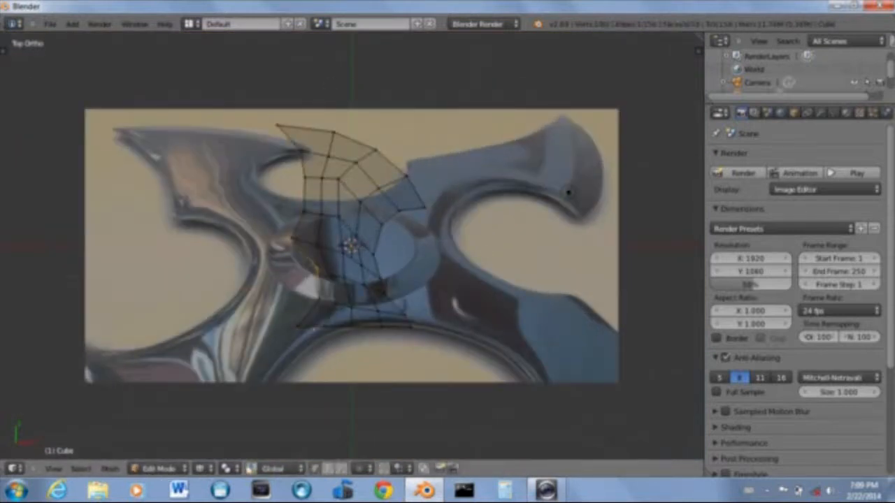
pyautogui.press('Tab')
pyautogui.click(215, 468)
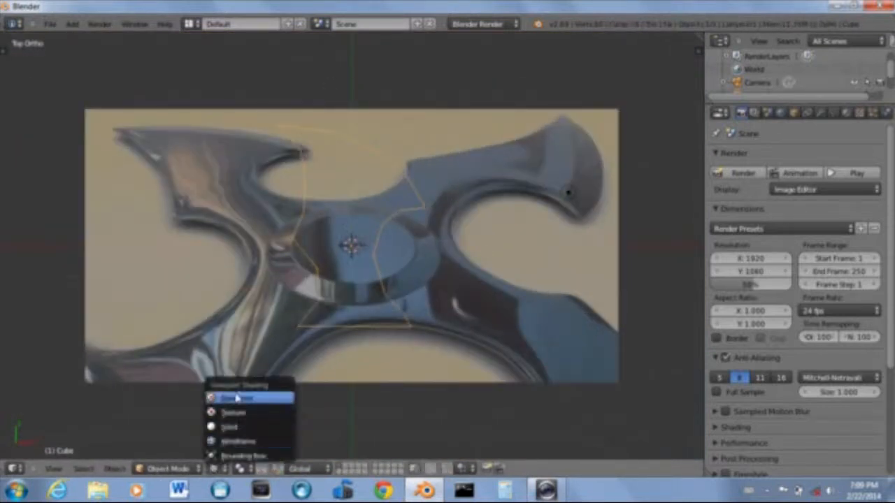
pyautogui.click(209, 425)
pyautogui.moveTo(315, 315)
pyautogui.mouseDown(button='middle')
pyautogui.moveTo(420, 231)
pyautogui.moveTo(403, 198)
pyautogui.moveTo(488, 196)
pyautogui.moveTo(410, 228)
pyautogui.moveTo(412, 241)
pyautogui.mouseUp(button='middle')
pyautogui.press('KP_7')
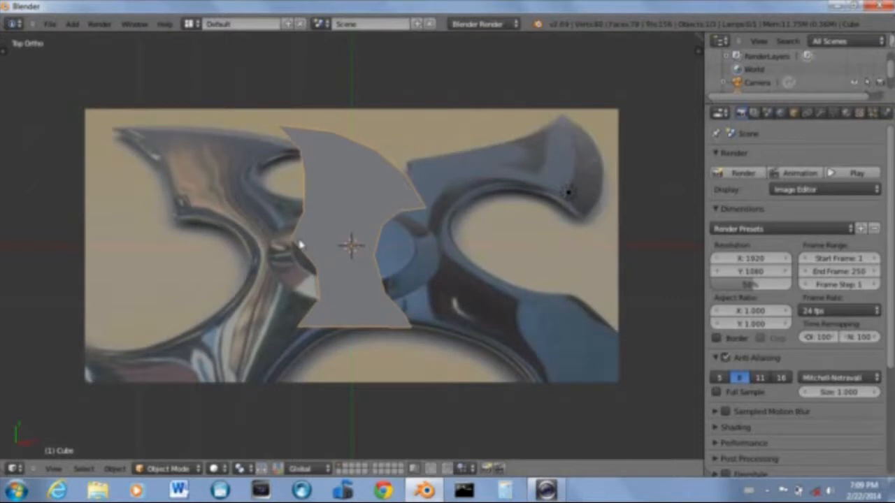
# Add a Subdivision Surface modifier to the blade mesh and put the mesh in Edit Mode
pyautogui.click(820, 113)
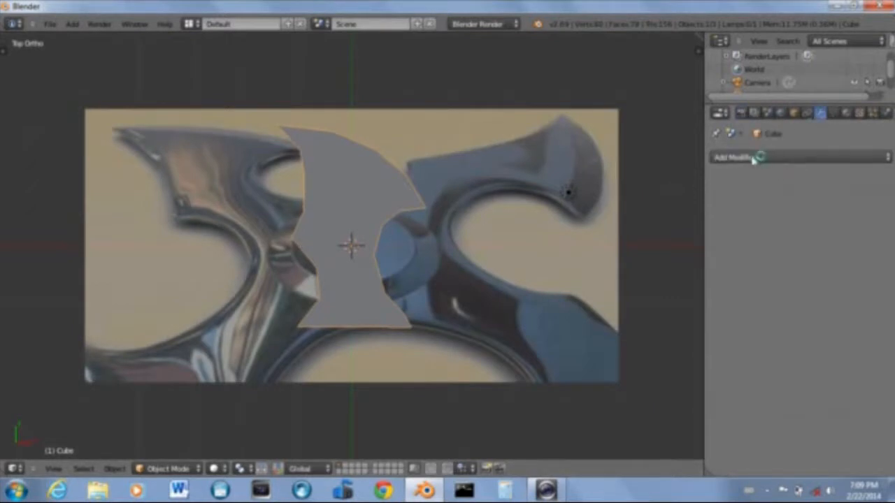
pyautogui.click(770, 161)
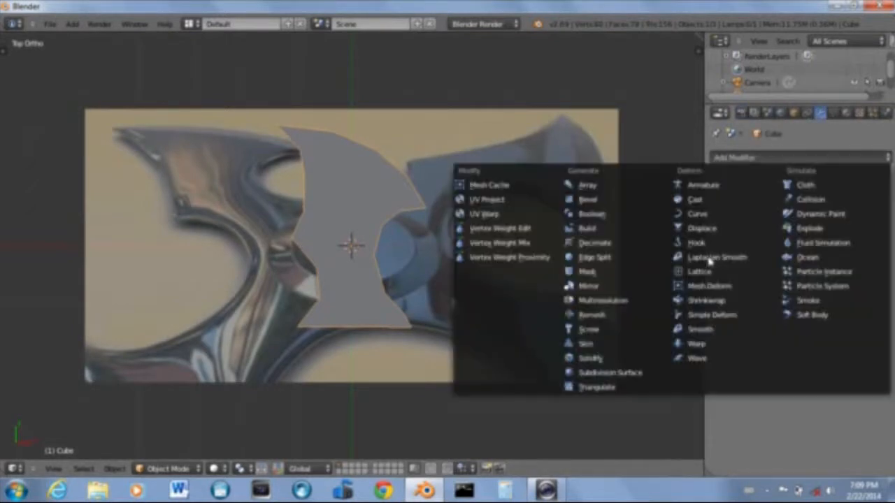
pyautogui.click(606, 373)
pyautogui.scroll(5, 410, 260)
pyautogui.scroll(-4, 409, 259)
pyautogui.press('Tab')
# Thicken the whole mesh by scaling all its vertices up along Z in front view
pyautogui.scroll(3, 388, 203)
pyautogui.scroll(3, 390, 170)
pyautogui.scroll(2, 342, 227)
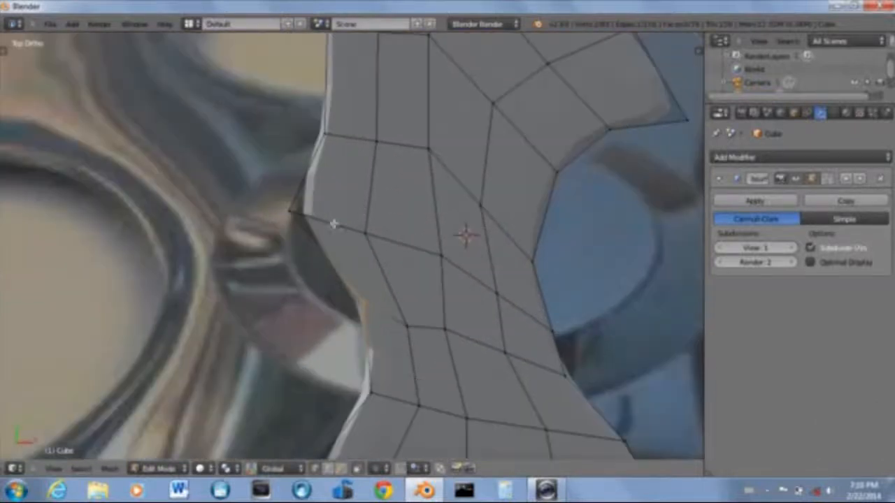
pyautogui.moveTo(300, 307); pyautogui.dragTo(320, 170, button='middle')
pyautogui.press('KP_3')
pyautogui.press('KP_1')
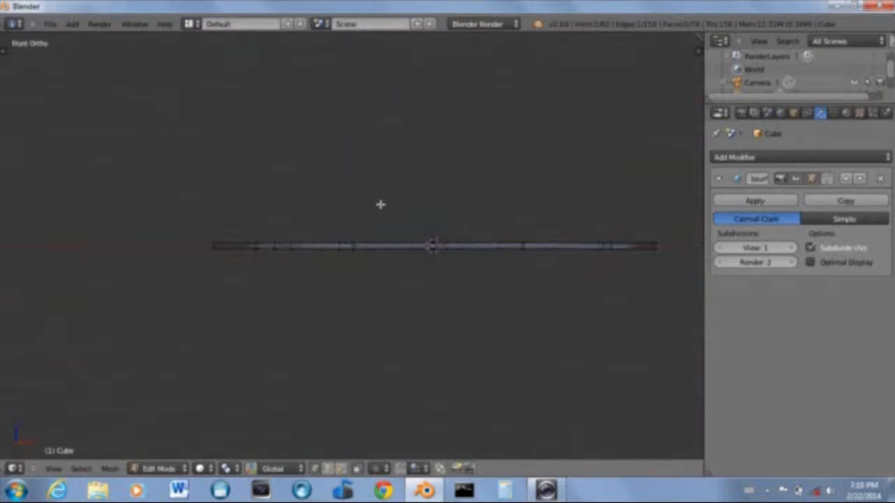
pyautogui.press('a')
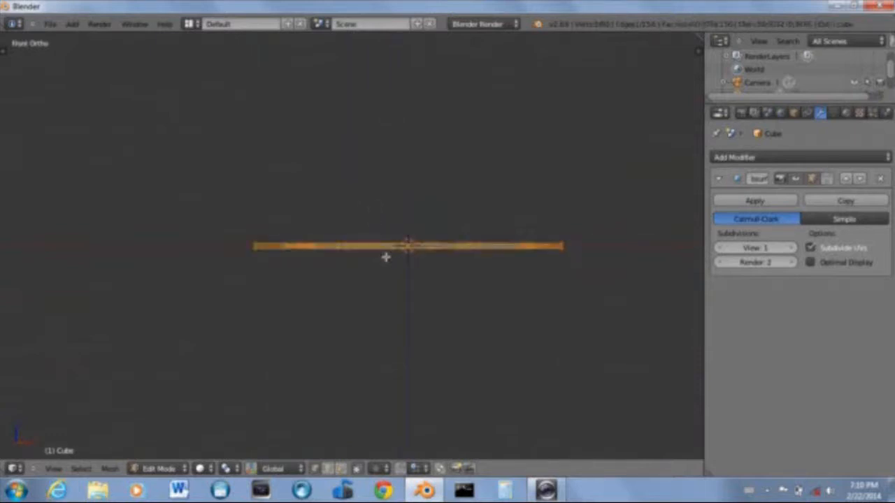
pyautogui.scroll(2, 387, 253)
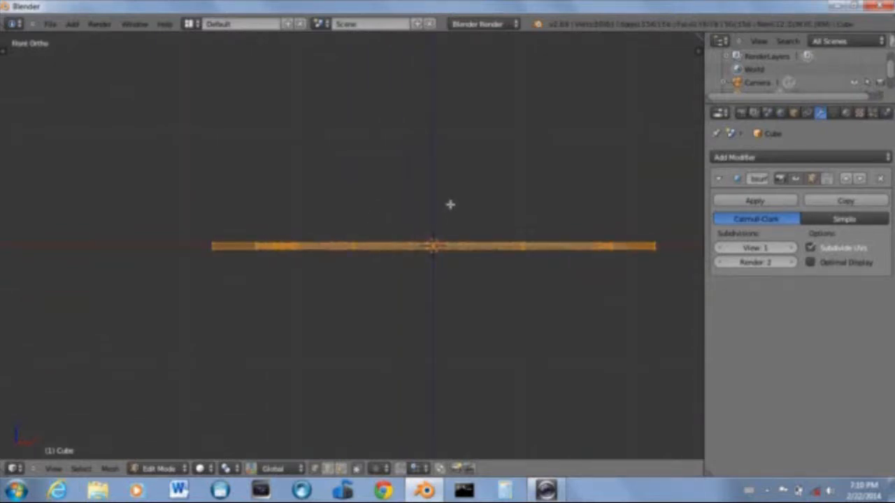
pyautogui.press('s')
pyautogui.press('z')
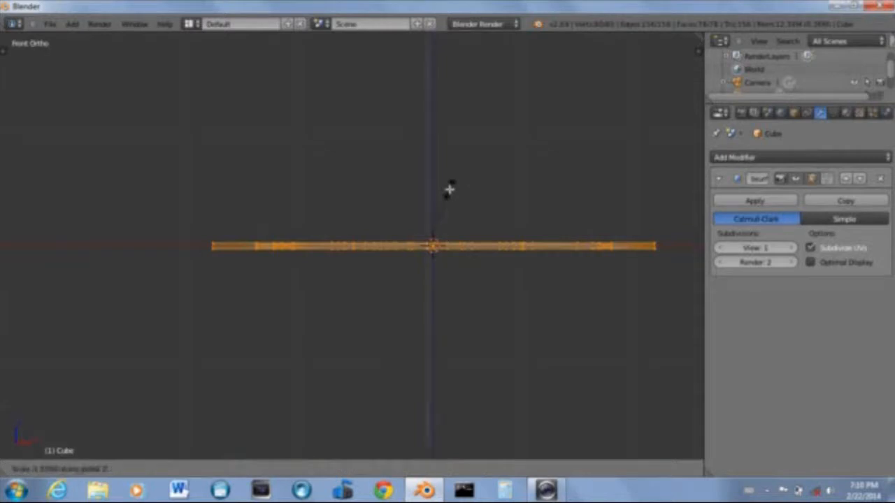
pyautogui.click(494, 62)
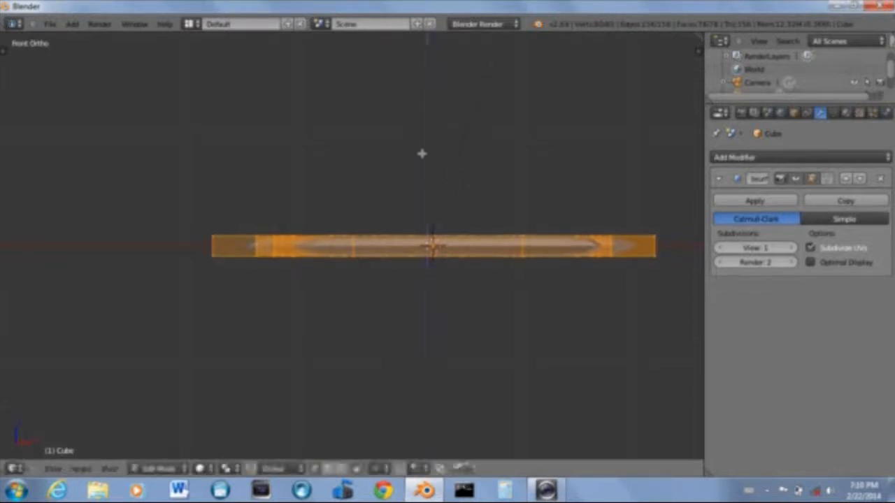
# View the Ninja Star #2 Full render from the Pictures library as a reference, and switch back to Blender
pyautogui.click(98, 491)
pyautogui.doubleClick(226, 164)
pyautogui.scroll(-15, 420, 246)
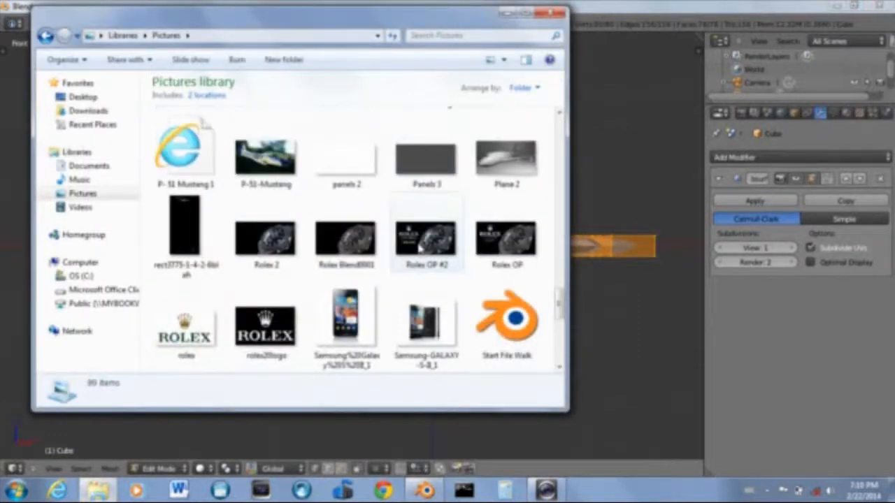
pyautogui.scroll(10, 419, 247)
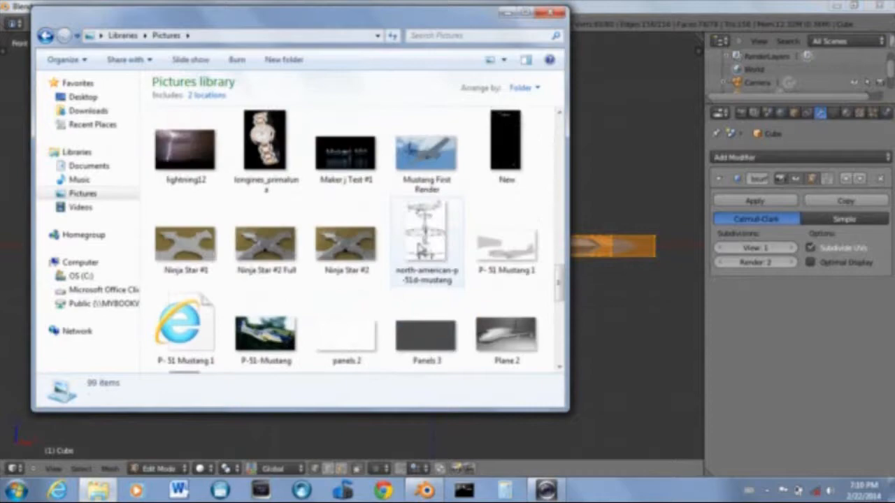
pyautogui.doubleClick(266, 245)
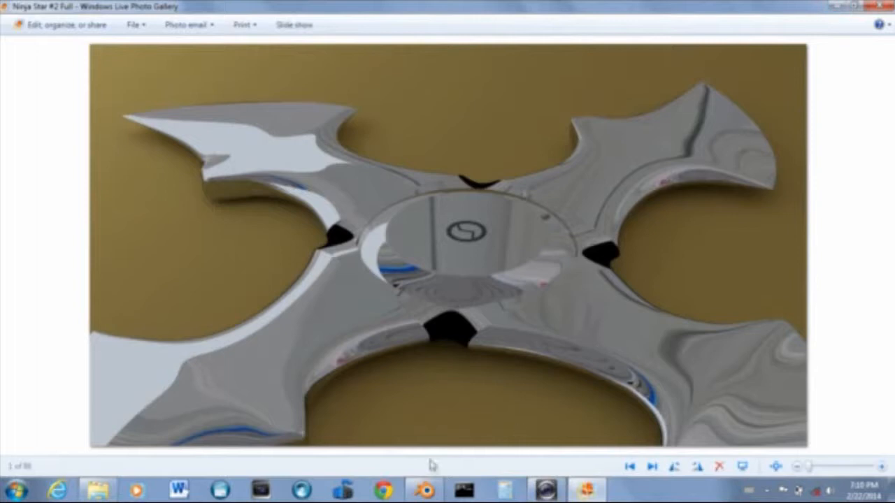
pyautogui.click(423, 492)
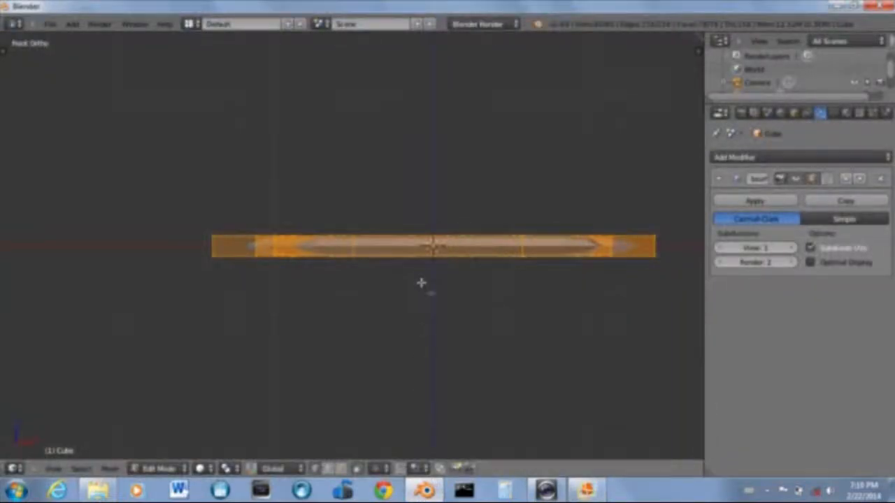
# Crease the short vertical edge at the protruding corner on the blade's inner side and check the smoothed shape
pyautogui.press('KP_7')
pyautogui.scroll(-5, 450, 305)
pyautogui.scroll(2, 456, 300)
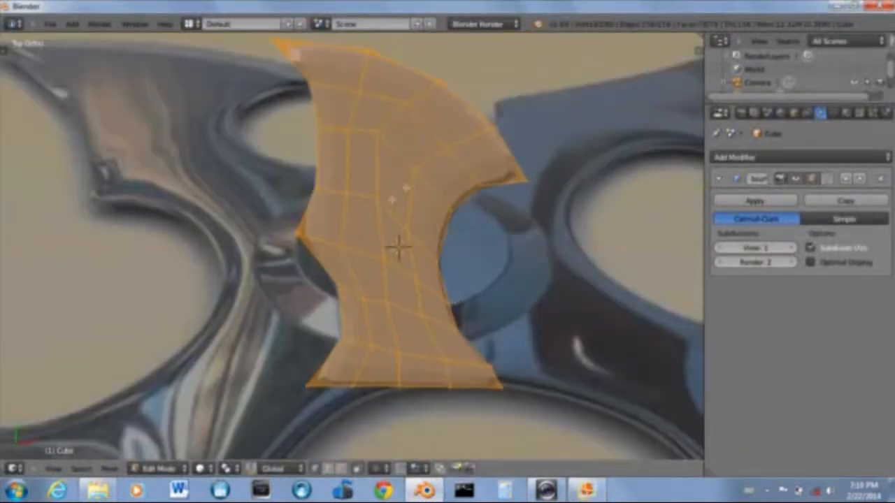
pyautogui.keyDown('shift'); pyautogui.moveTo(405, 183); pyautogui.dragTo(412, 231, button='middle'); pyautogui.keyUp('shift')
pyautogui.moveTo(354, 215); pyautogui.dragTo(345, 295, button='middle')
pyautogui.rightClick(345, 295)
pyautogui.moveTo(430, 336); pyautogui.dragTo(374, 260, button='middle')
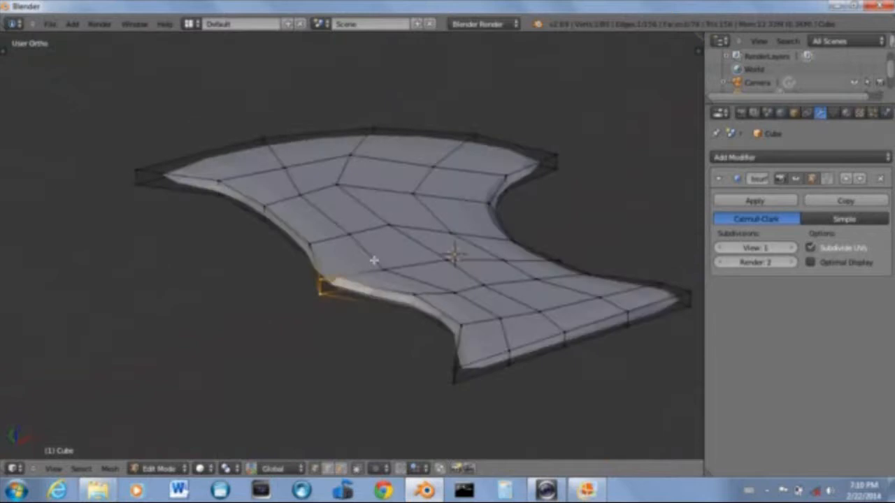
pyautogui.hotkey('shift', 'e')
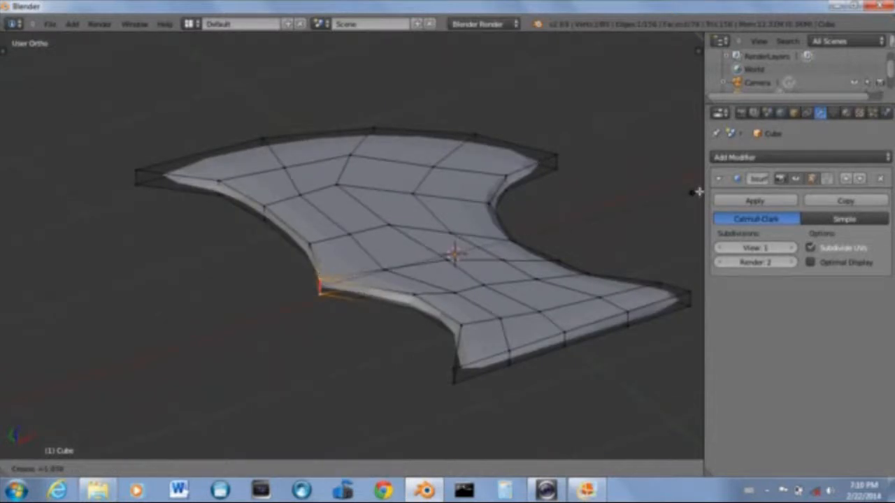
pyautogui.click(683, 198)
pyautogui.scroll(6, 354, 308)
pyautogui.press('Tab')
pyautogui.moveTo(366, 312)
pyautogui.mouseDown(button='middle')
pyautogui.moveTo(357, 314)
pyautogui.moveTo(375, 293)
pyautogui.moveTo(363, 318)
pyautogui.mouseUp(button='middle')
# Crease the neighbouring short vertical edge, one segment from that corner toward the curved blade end
pyautogui.press('Tab')
pyautogui.scroll(-2, 341, 322)
pyautogui.scroll(-2, 310, 314)
pyautogui.scroll(2, 308, 275)
pyautogui.rightClick(266, 238)
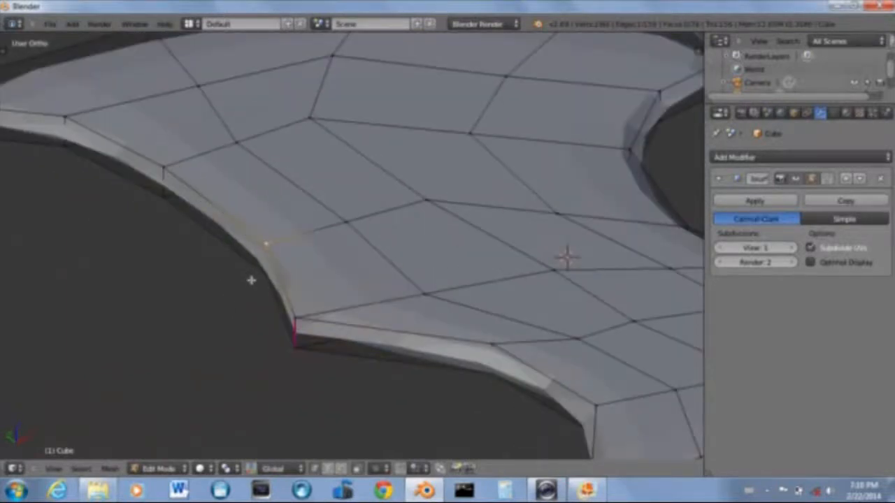
pyautogui.keyDown('shift'); pyautogui.rightClick(290, 279); pyautogui.keyUp('shift')
pyautogui.hotkey('shift', 'e')
pyautogui.click(687, 155)
pyautogui.hotkey('shift', 'e')
pyautogui.click(617, 182)
pyautogui.scroll(-2, 475, 348)
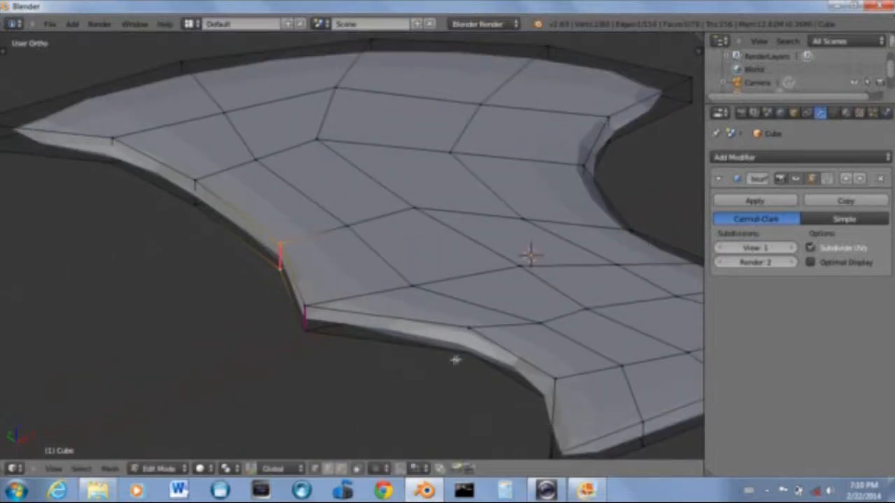
pyautogui.moveTo(399, 336)
pyautogui.mouseDown(button='middle')
pyautogui.moveTo(405, 340)
pyautogui.moveTo(426, 312)
pyautogui.moveTo(413, 327)
pyautogui.mouseUp(button='middle')
# Set the Subdivision Surface modifier's levels to 3 for view and 5 for render
pyautogui.press('KP_7')
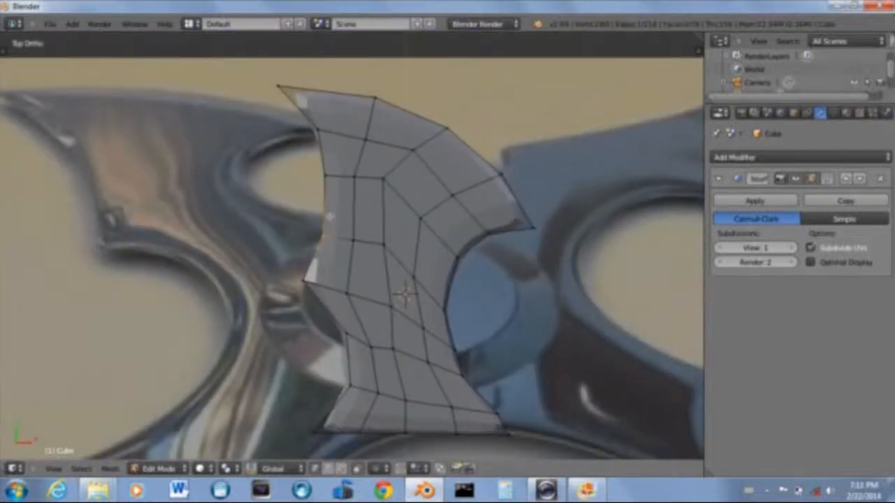
pyautogui.hotkey('ctrl', '3')
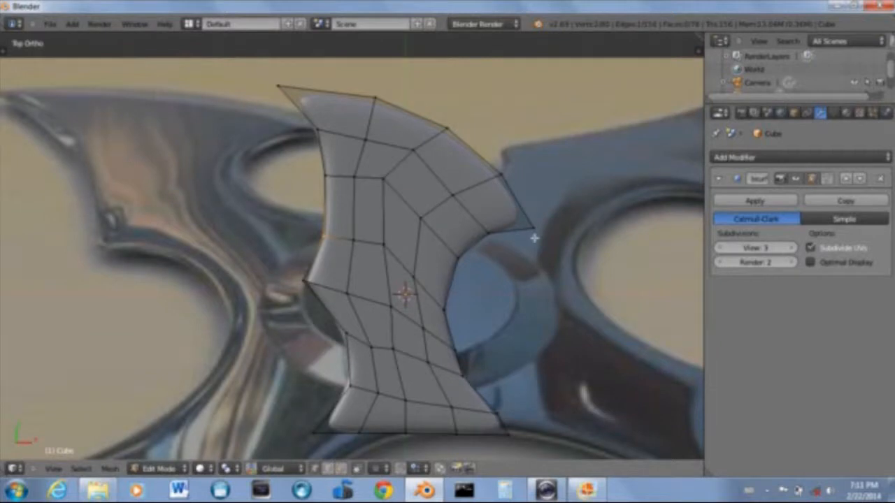
pyautogui.click(793, 263)
# Crease the short vertical edge at the blade's pointed upper-left tip by +1.000
pyautogui.keyDown('shift'); pyautogui.moveTo(364, 133); pyautogui.dragTo(376, 194, button='middle'); pyautogui.keyUp('shift')
pyautogui.scroll(2, 320, 179)
pyautogui.moveTo(314, 134); pyautogui.dragTo(486, 53, button='middle')
pyautogui.scroll(3, 100, 355)
pyautogui.rightClick(146, 341)
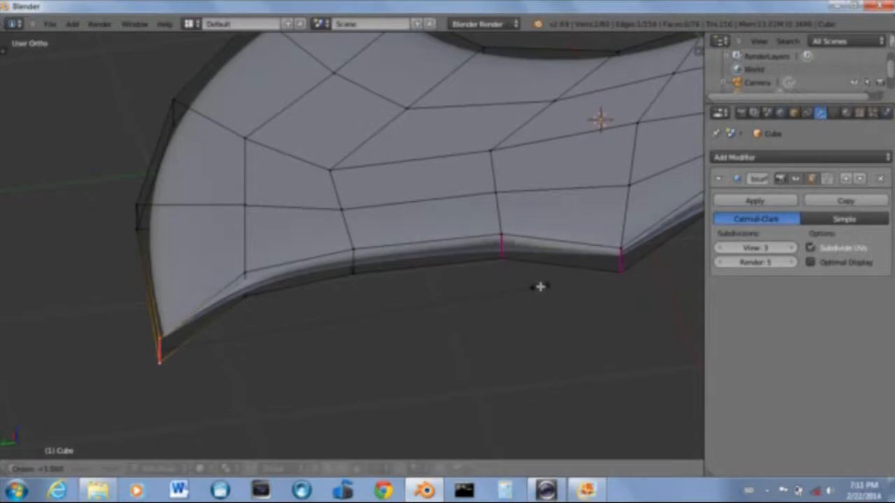
pyautogui.press('KP_7')
# Select the upper and lower edges running along the blade's outer curve from one tip to the other
pyautogui.scroll(-4, 345, 244)
pyautogui.keyDown('shift'); pyautogui.moveTo(386, 205); pyautogui.dragTo(221, 330, button='middle'); pyautogui.keyUp('shift')
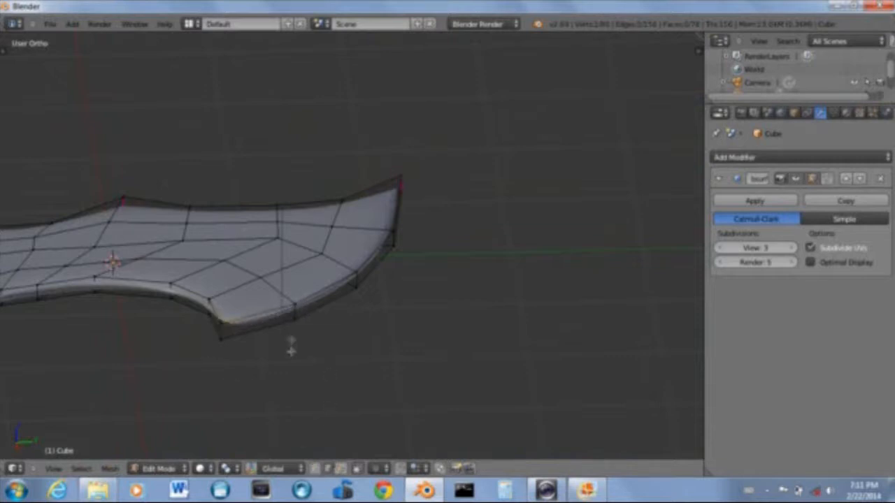
pyautogui.moveTo(403, 246)
pyautogui.mouseDown(button='middle')
pyautogui.moveTo(352, 249)
pyautogui.moveTo(394, 242)
pyautogui.mouseUp(button='middle')
pyautogui.keyDown('shift'); pyautogui.rightClick(364, 268); pyautogui.keyUp('shift')
pyautogui.keyDown('shift'); pyautogui.rightClick(271, 288); pyautogui.keyUp('shift')
pyautogui.keyDown('shift'); pyautogui.rightClick(161, 293); pyautogui.keyUp('shift')
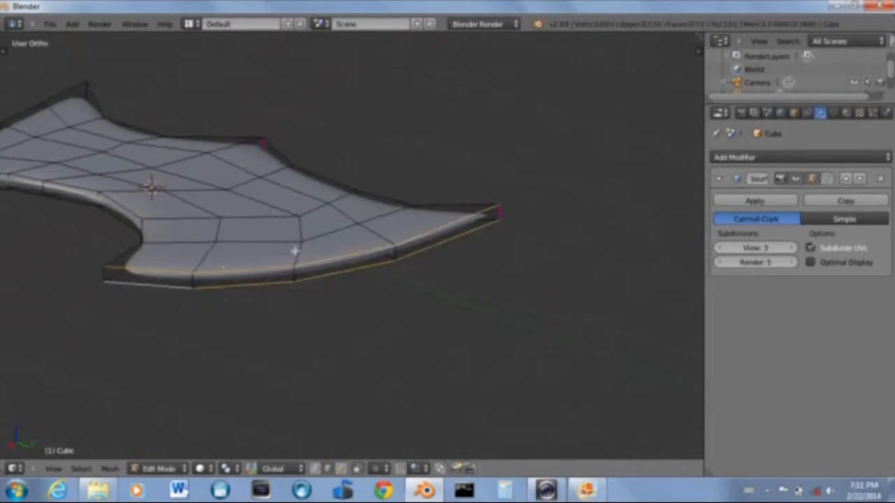
# Try to flatten the selected outer-curve edges by scaling them to 0 along Z
pyautogui.press('s')
pyautogui.press('z')
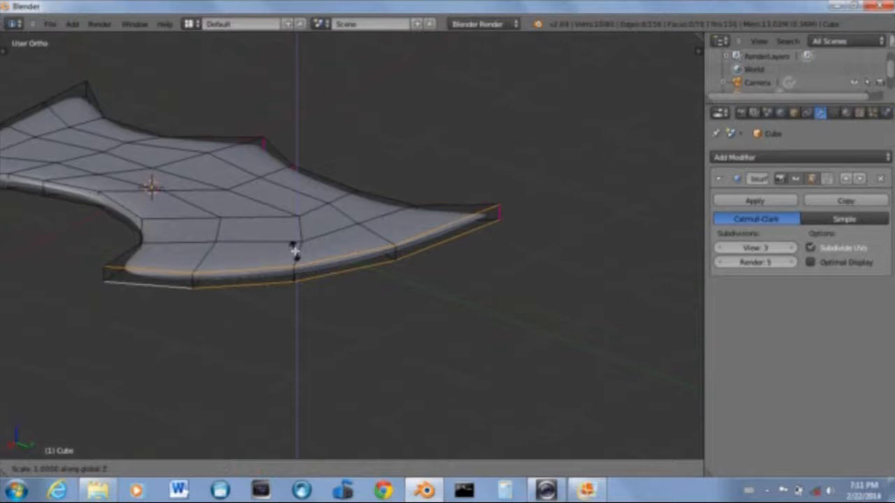
pyautogui.press('0')
pyautogui.press('Return')
pyautogui.scroll(8, 301, 252)
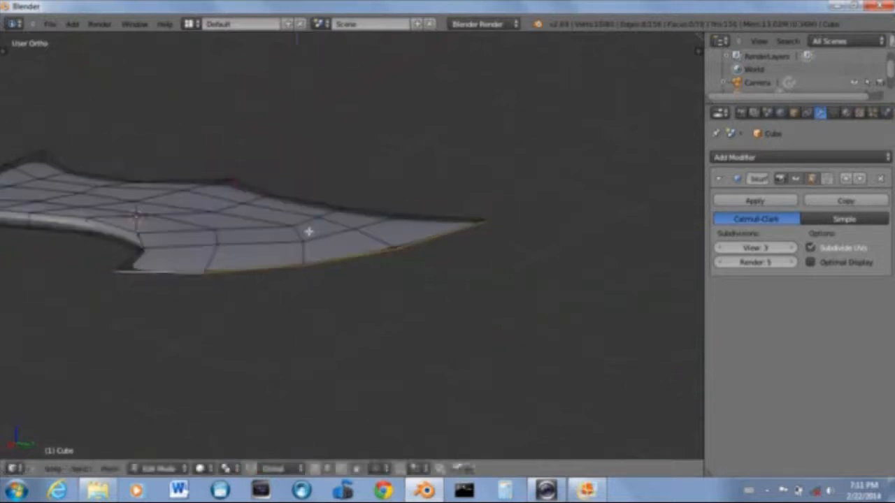
pyautogui.scroll(-8, 219, 264)
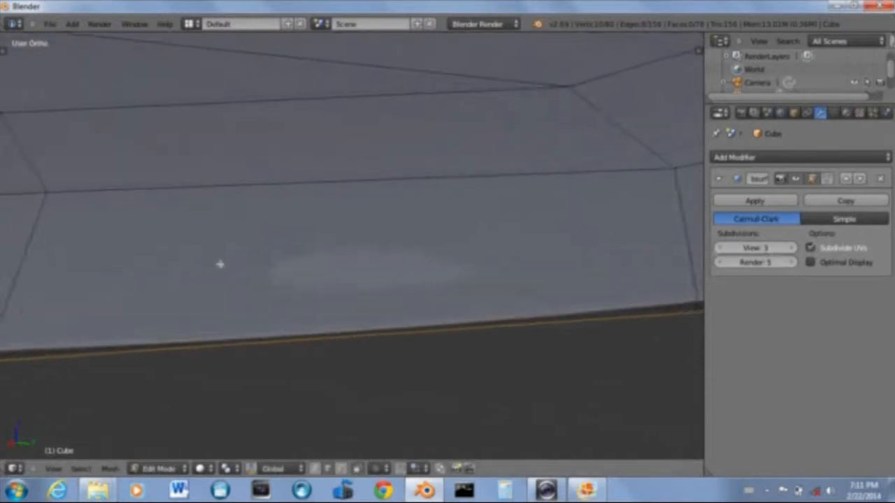
pyautogui.moveTo(321, 242); pyautogui.dragTo(305, 257, button='middle')
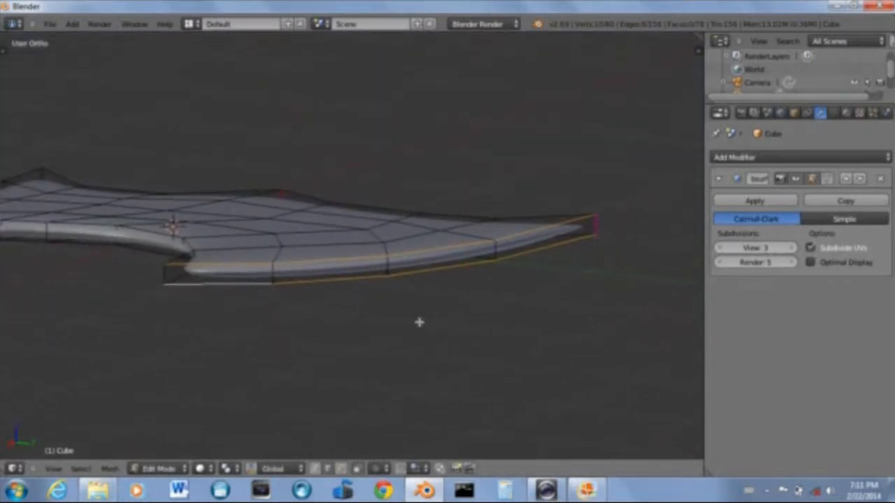
# Try resizing the outer-curve edges freehand along Z, and undo the change
pyautogui.press('s')
pyautogui.press('z')
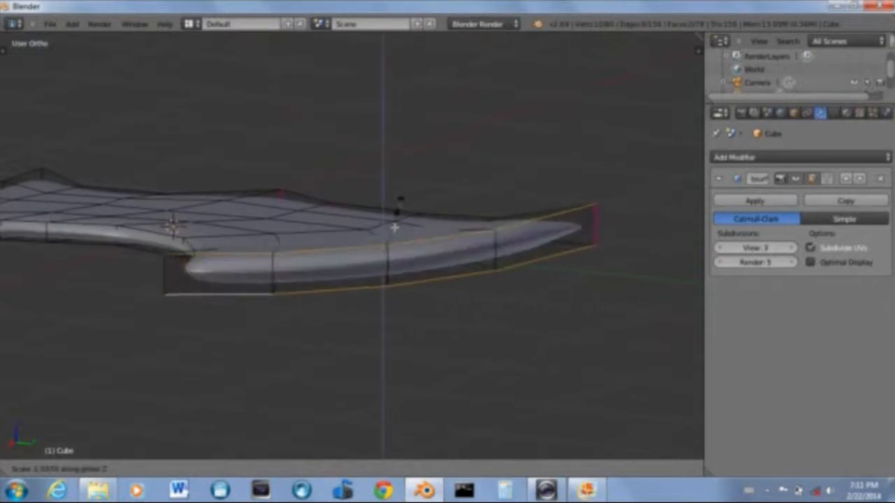
pyautogui.click(389, 287)
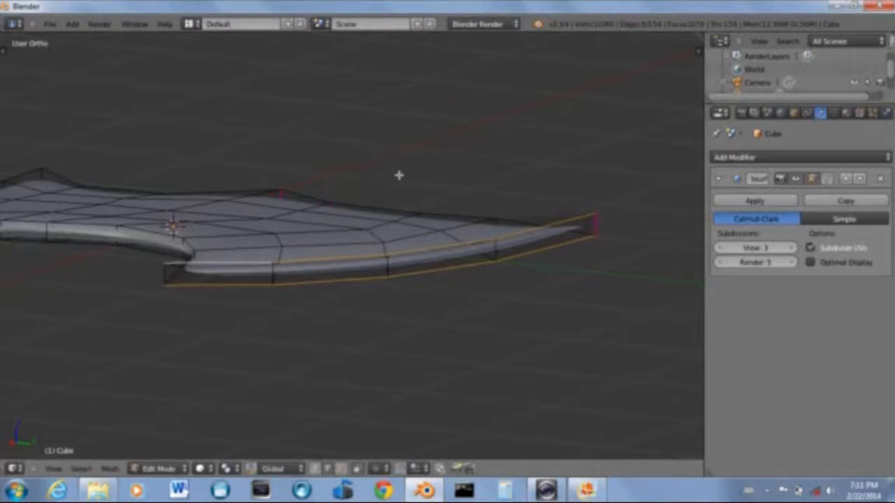
pyautogui.moveTo(397, 179); pyautogui.dragTo(406, 229, button='middle')
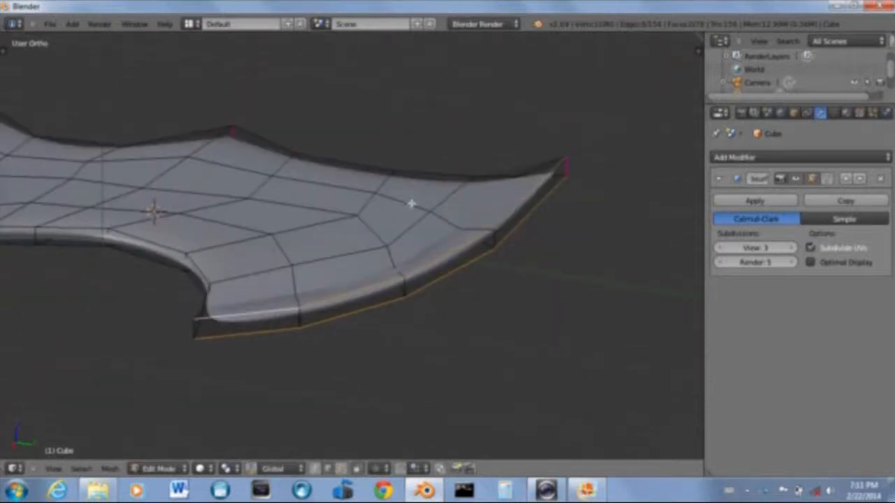
pyautogui.hotkey('ctrl', 'z')
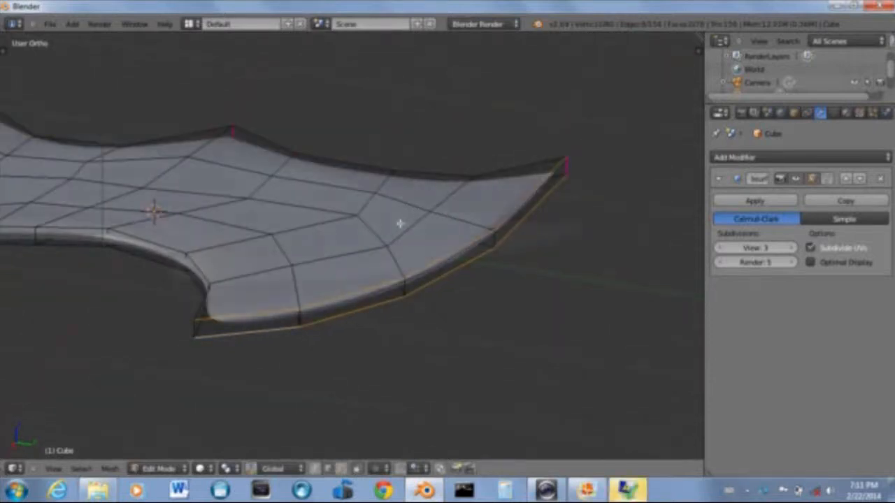
# Try flattening the blade's selected outer-curve edges along Z from a low viewing angle, and undo the change
pyautogui.moveTo(399, 221); pyautogui.dragTo(333, 206, button='middle')
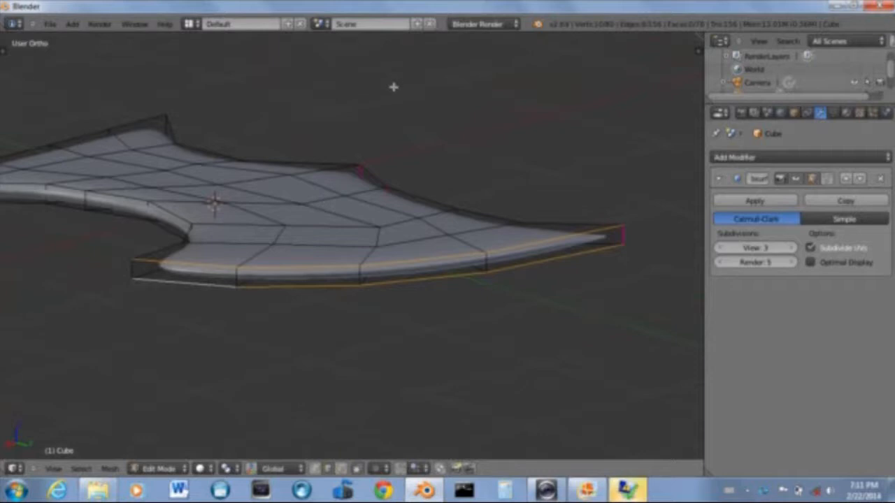
pyautogui.press('s')
pyautogui.press('z')
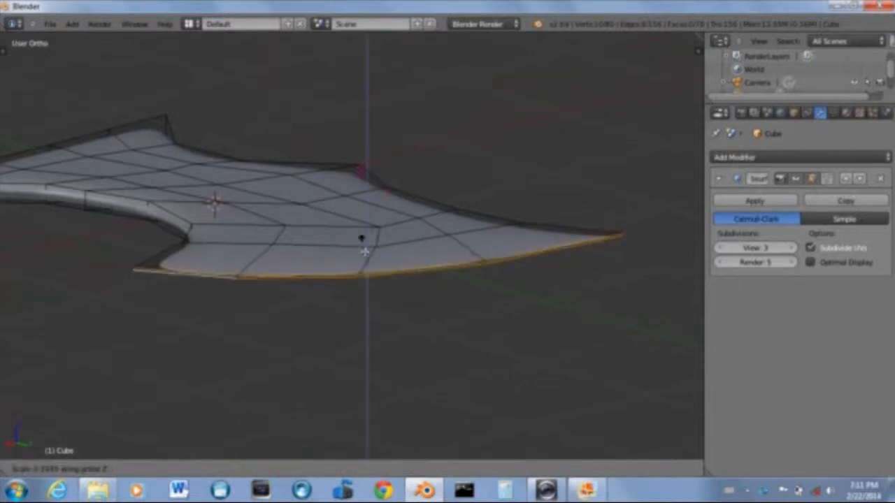
pyautogui.click(365, 331)
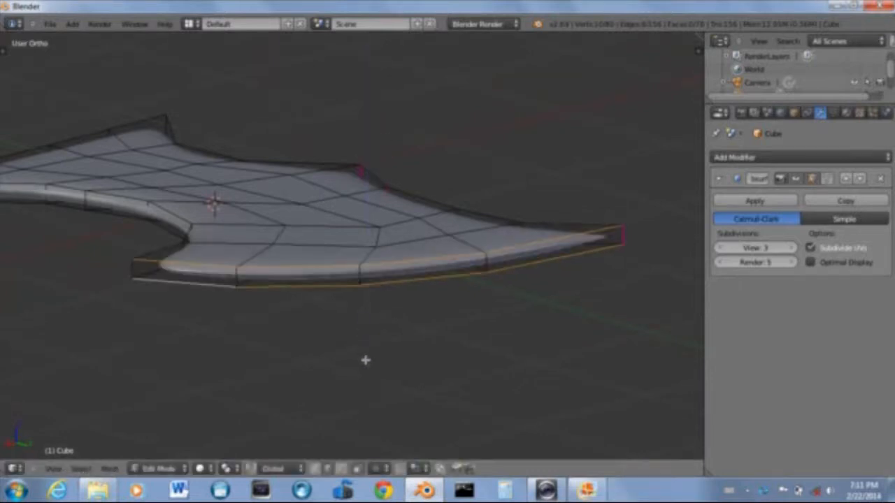
pyautogui.hotkey('ctrl', 'z')
# Thin the blade's outer rim by scaling the selected upper and lower outer-curve edges down along Z
pyautogui.scroll(6, 362, 348)
pyautogui.keyDown('shift'); pyautogui.moveTo(319, 329); pyautogui.dragTo(662, 212, button='middle'); pyautogui.keyUp('shift')
pyautogui.moveTo(433, 241); pyautogui.dragTo(359, 104, button='middle')
pyautogui.press('s')
pyautogui.press('z')
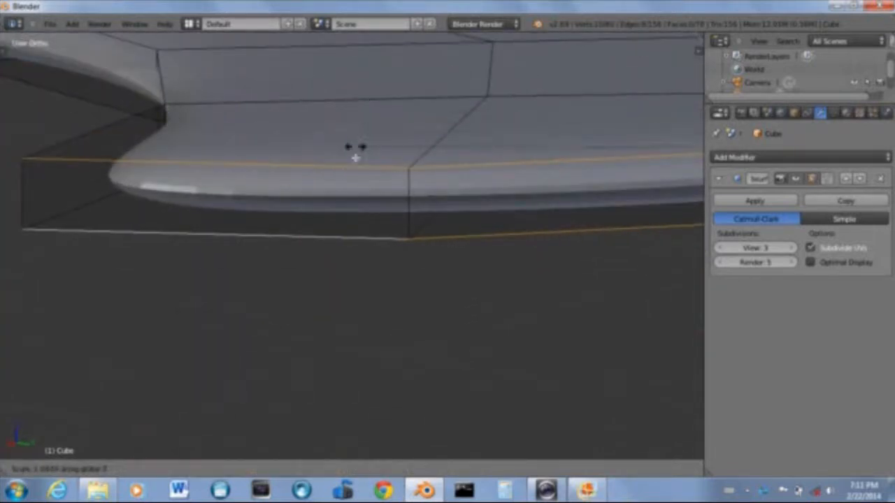
pyautogui.click(659, 161)
pyautogui.press('s')
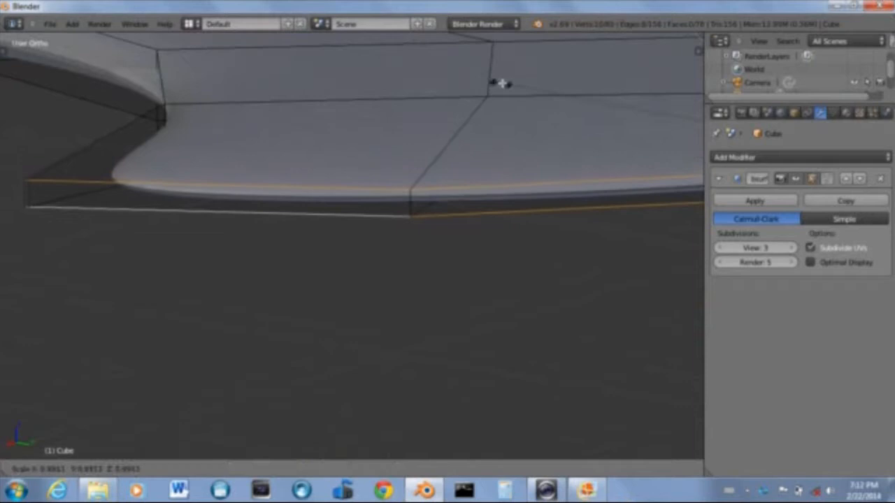
pyautogui.press('z')
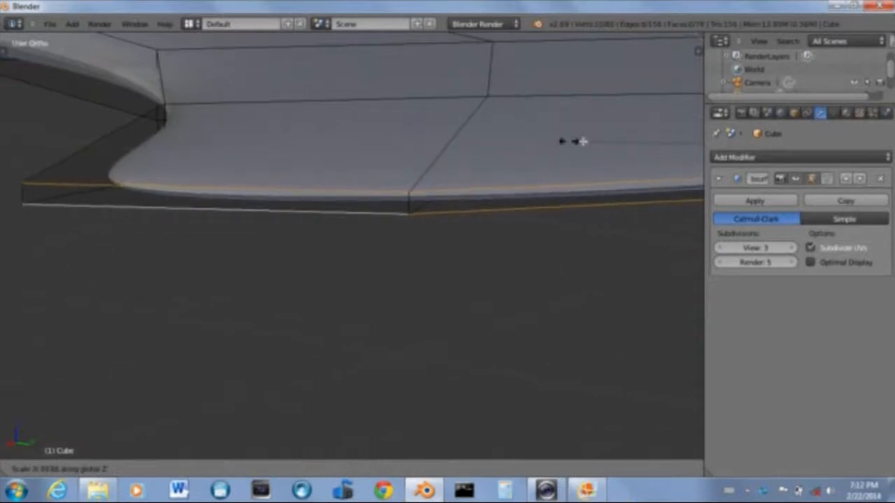
pyautogui.click(699, 192)
# Scale the outer-curve edges further along Z until the upper and lower edges almost meet in a sharp rim
pyautogui.moveTo(639, 203); pyautogui.dragTo(550, 266, button='middle')
pyautogui.moveTo(352, 217); pyautogui.dragTo(312, 165, button='middle')
pyautogui.press('s')
pyautogui.press('z')
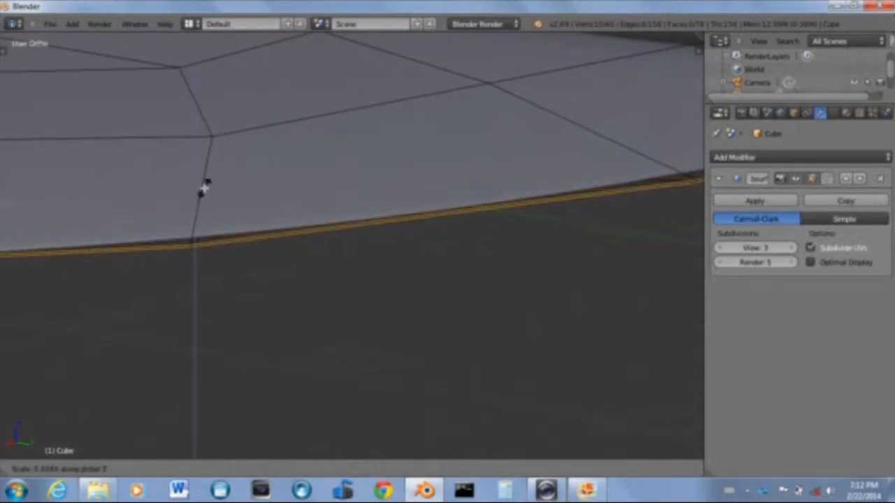
pyautogui.click(201, 196)
# Examine the smoothed blade in Object Mode, up close and from the top view
pyautogui.scroll(-2, 268, 193)
pyautogui.press('Tab')
pyautogui.scroll(-5, 233, 184)
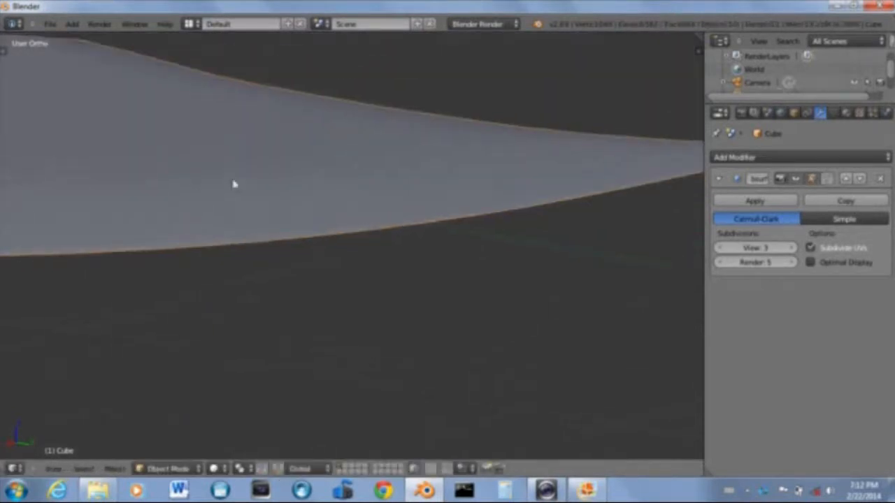
pyautogui.moveTo(270, 204); pyautogui.dragTo(407, 264, button='middle')
pyautogui.press('KP_7')
pyautogui.scroll(-2, 340, 219)
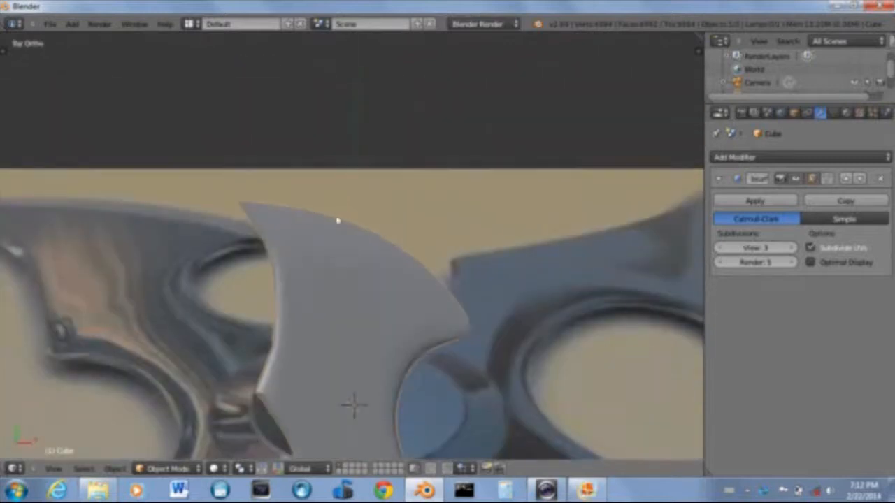
pyautogui.scroll(3, 336, 212)
pyautogui.scroll(-2, 377, 194)
pyautogui.scroll(3, 369, 255)
pyautogui.scroll(-2, 297, 72)
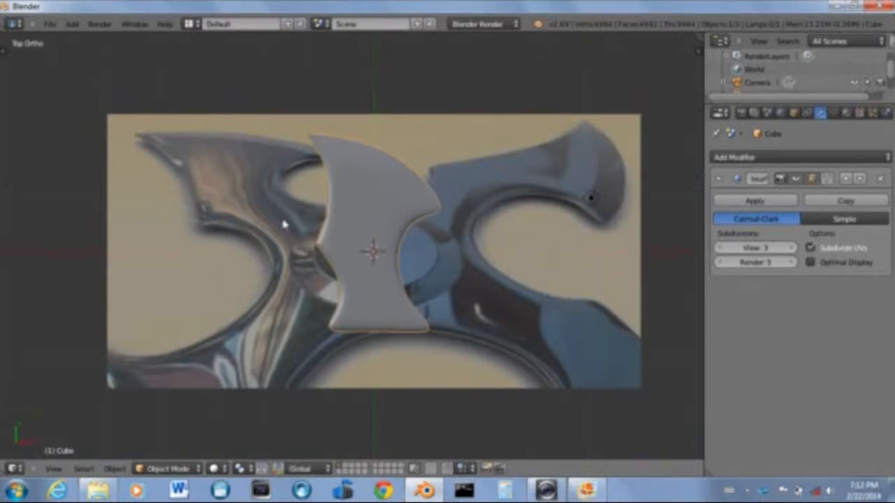
# Compare the blade's wireframe with the background image from the top, in Object Mode and Edit Mode
pyautogui.scroll(4, 419, 259)
pyautogui.press('z')
pyautogui.scroll(-1, 456, 238)
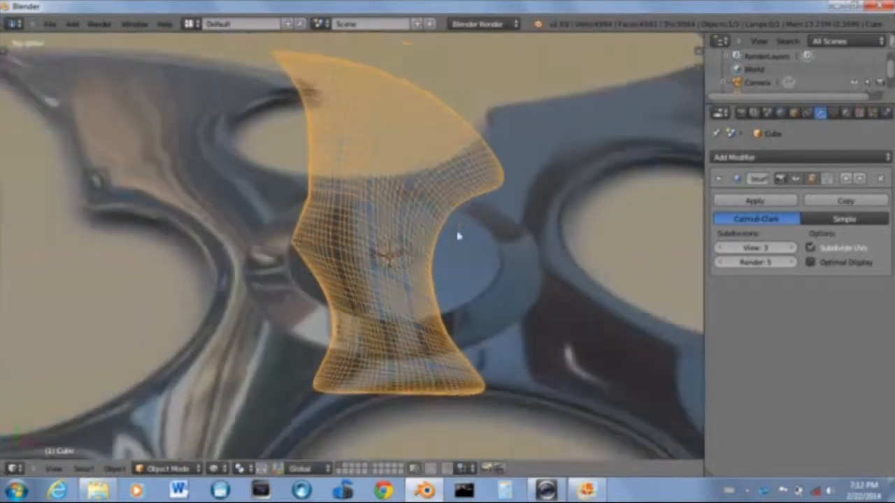
pyautogui.scroll(-1, 458, 236)
pyautogui.press('Tab')
pyautogui.scroll(1, 474, 212)
pyautogui.scroll(-1, 475, 212)
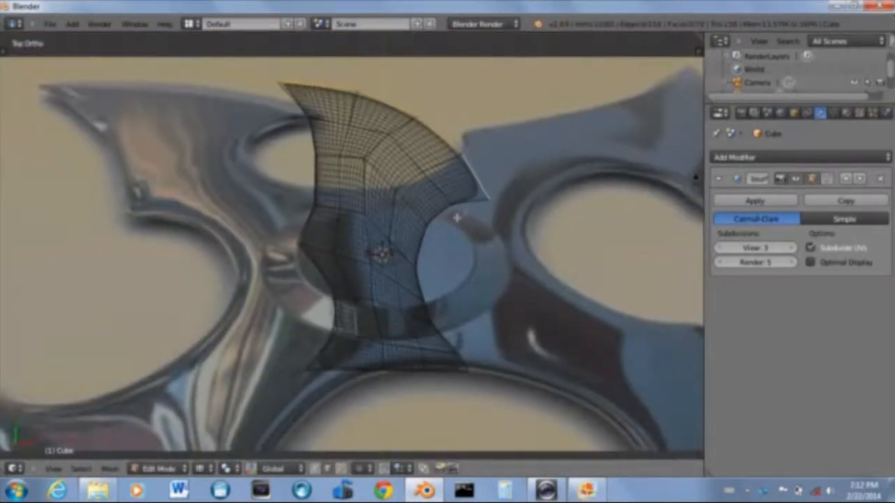
pyautogui.keyDown('shift'); pyautogui.moveTo(500, 204); pyautogui.dragTo(431, 226, button='middle'); pyautogui.keyUp('shift')
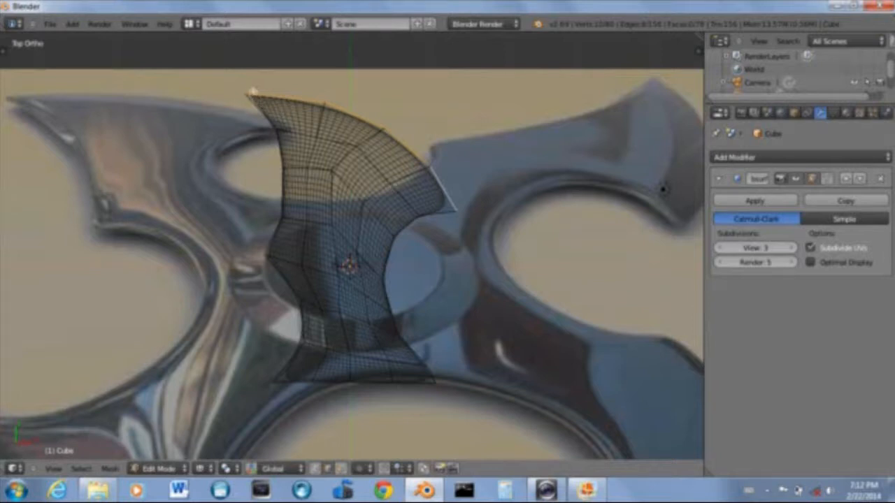
pyautogui.keyDown('shift'); pyautogui.moveTo(341, 101); pyautogui.dragTo(376, 151, button='middle'); pyautogui.keyUp('shift')
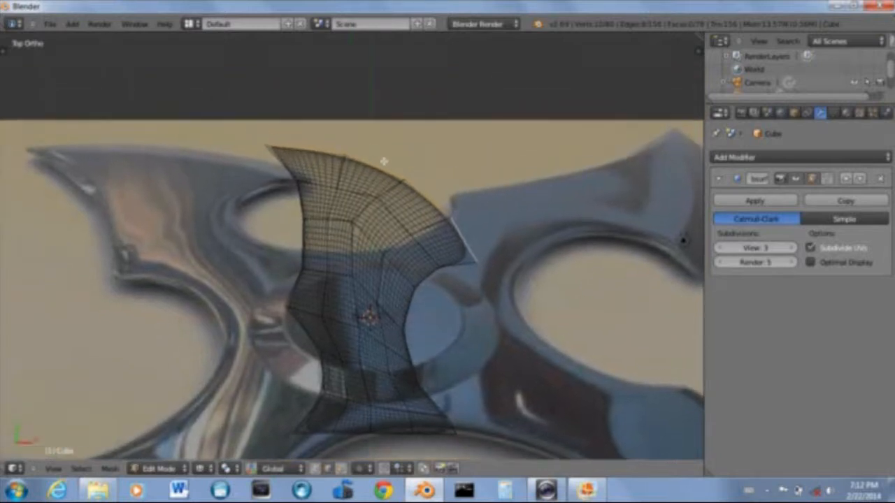
pyautogui.scroll(2, 410, 246)
pyautogui.scroll(-2, 414, 241)
pyautogui.scroll(3, 416, 239)
pyautogui.scroll(-4, 417, 238)
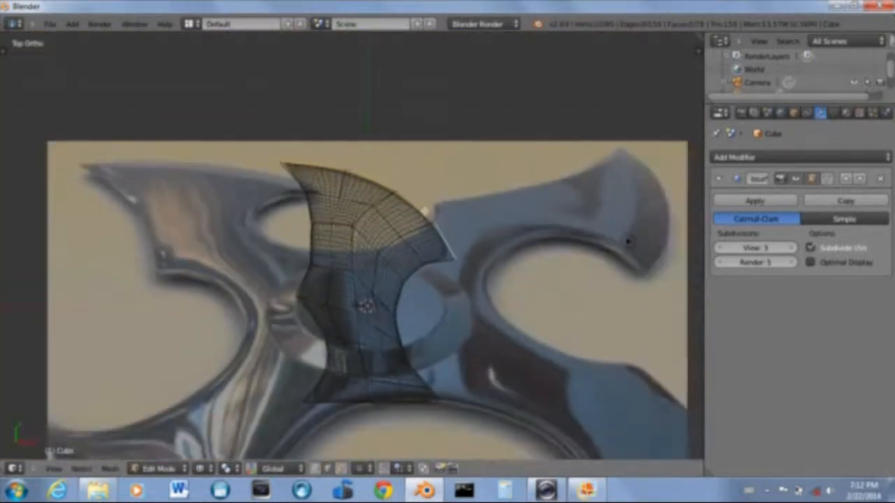
# Return to solid shading, box-select the two vertices at the tip ending the sharpened curve beside the inner notch, and crease the edge between them
pyautogui.press('z')
pyautogui.scroll(3, 448, 283)
pyautogui.moveTo(574, 273); pyautogui.dragTo(304, 202, button='middle')
pyautogui.scroll(4, 416, 300)
pyautogui.moveTo(346, 397); pyautogui.dragTo(352, 453, button='middle')
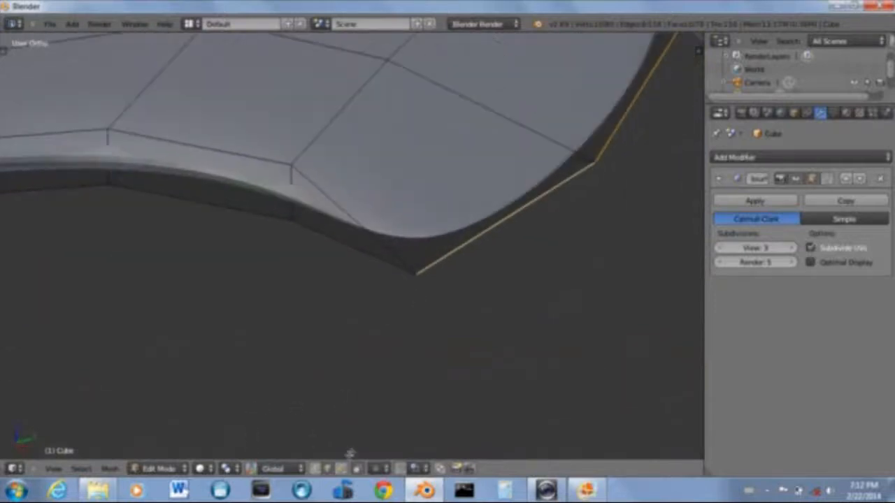
pyautogui.moveTo(384, 415); pyautogui.dragTo(442, 304, button='middle')
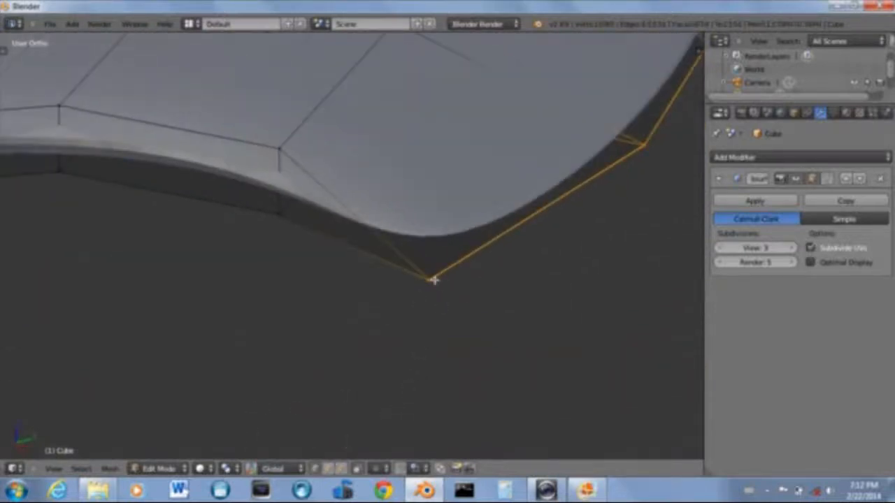
pyautogui.rightClick(434, 281)
pyautogui.press('b')
pyautogui.moveTo(403, 268); pyautogui.dragTo(471, 314)
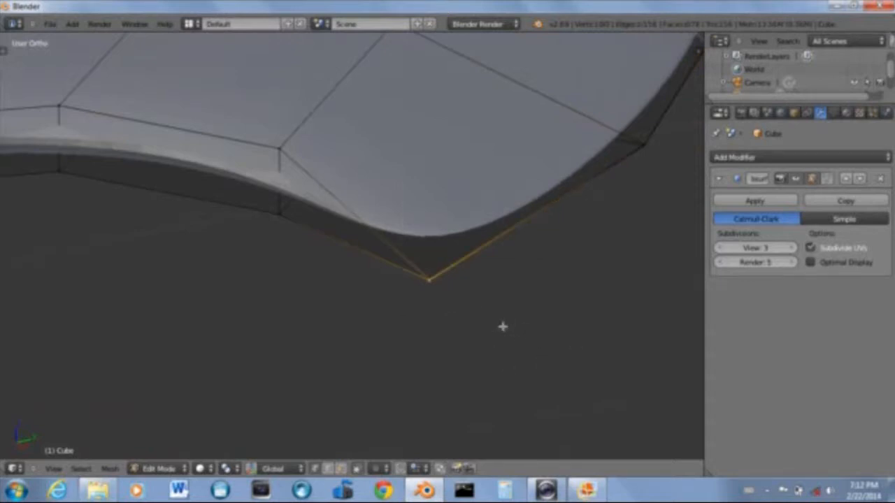
pyautogui.hotkey('shift', 'e')
pyautogui.click(636, 344)
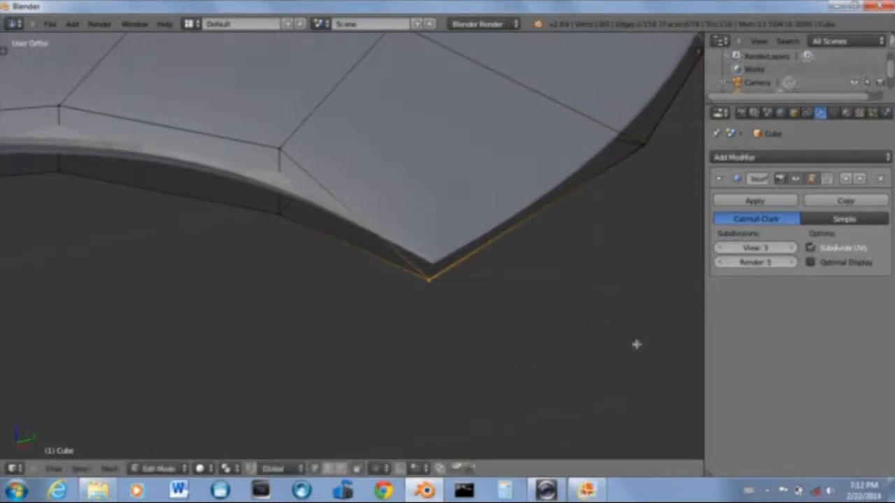
# Set the selected tip edge's crease value to 1.000 in the transform properties
pyautogui.press('n')
pyautogui.scroll(5, 663, 202)
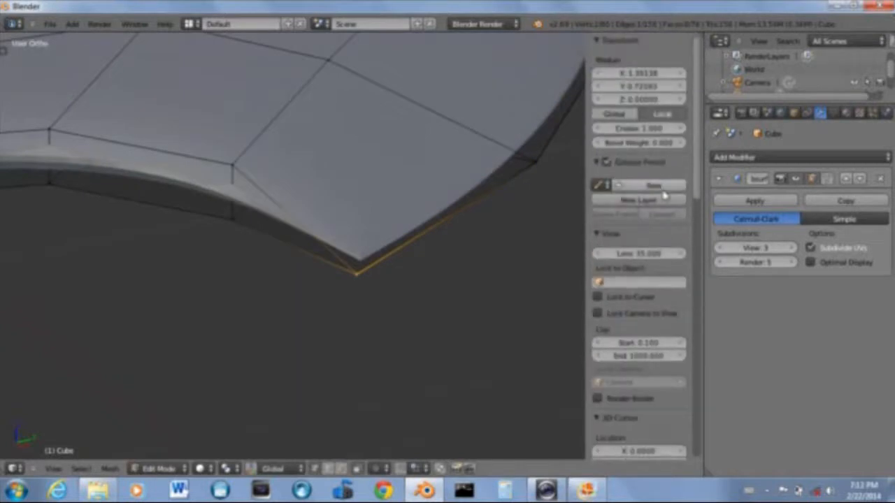
pyautogui.moveTo(668, 134)
pyautogui.mouseDown()
pyautogui.moveTo(478, 134)
pyautogui.moveTo(683, 132)
pyautogui.mouseUp()
pyautogui.press('n')
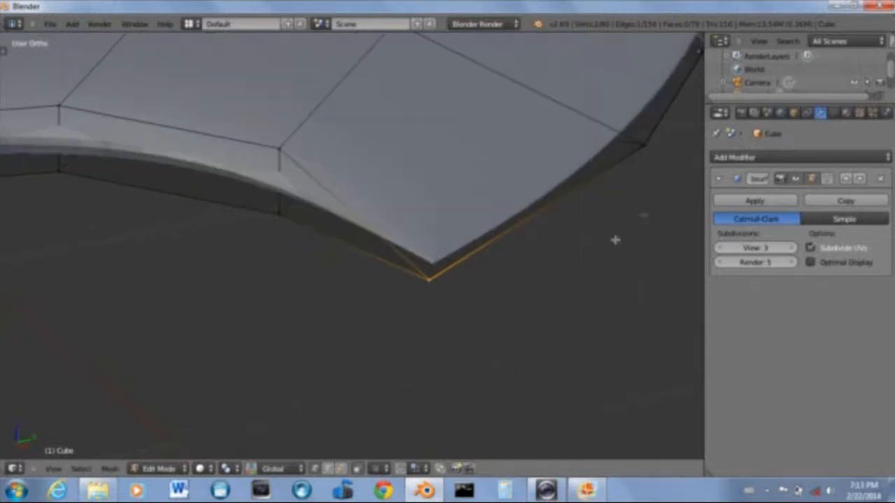
# Examine the newly creased blade tip from the top view, switching between Edit Mode and Object Mode
pyautogui.scroll(-3, 397, 269)
pyautogui.moveTo(398, 269); pyautogui.dragTo(469, 303, button='middle')
pyautogui.press('KP_7')
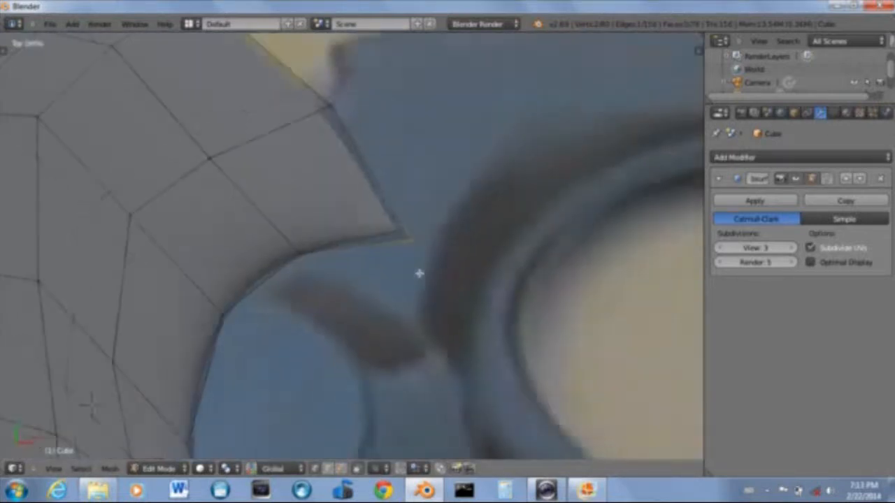
pyautogui.scroll(-4, 377, 248)
pyautogui.press('Tab')
pyautogui.press('Tab')
pyautogui.press('Tab')
pyautogui.press('Tab')
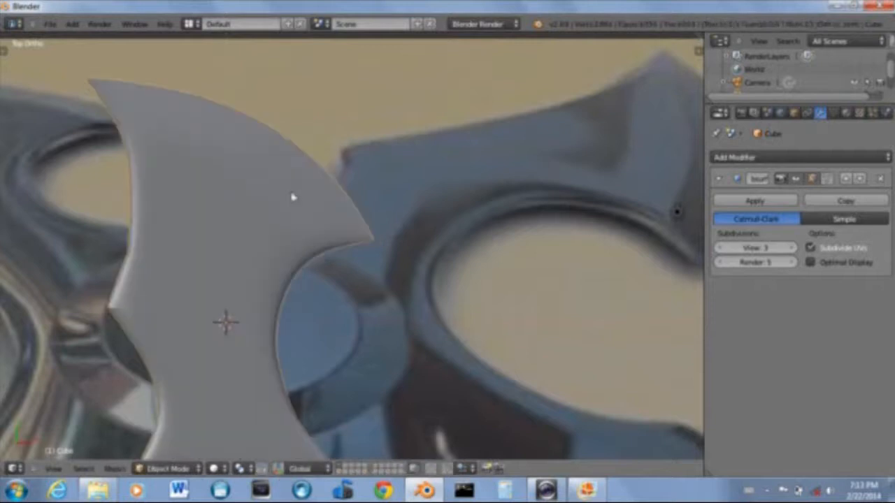
pyautogui.keyDown('shift'); pyautogui.moveTo(287, 196); pyautogui.dragTo(427, 103, button='middle'); pyautogui.keyUp('shift')
pyautogui.scroll(3, 367, 189)
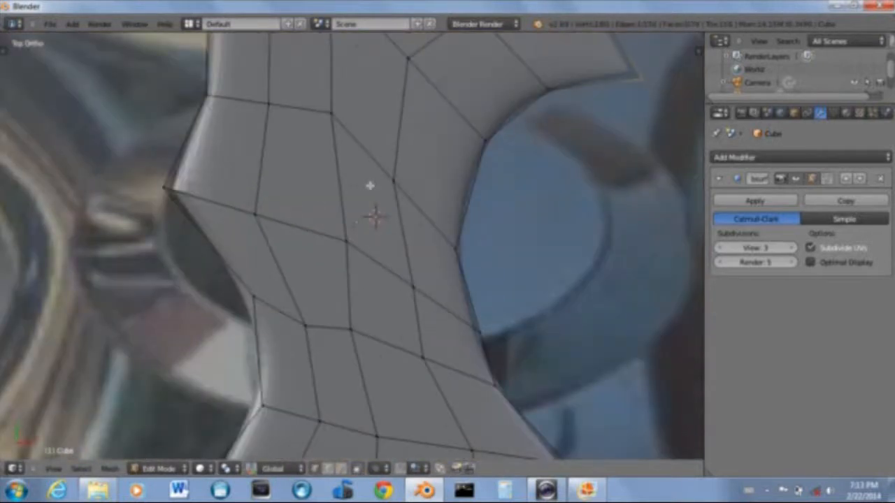
# Select all upper and lower vertices around the blade's straight base end and crease the edges between them
pyautogui.scroll(-4, 335, 198)
pyautogui.keyDown('shift'); pyautogui.moveTo(331, 197); pyautogui.dragTo(375, 156, button='middle'); pyautogui.keyUp('shift')
pyautogui.scroll(3, 396, 265)
pyautogui.moveTo(395, 266); pyautogui.dragTo(403, 203, button='middle')
pyautogui.scroll(-4, 402, 203)
pyautogui.rightClick(234, 256)
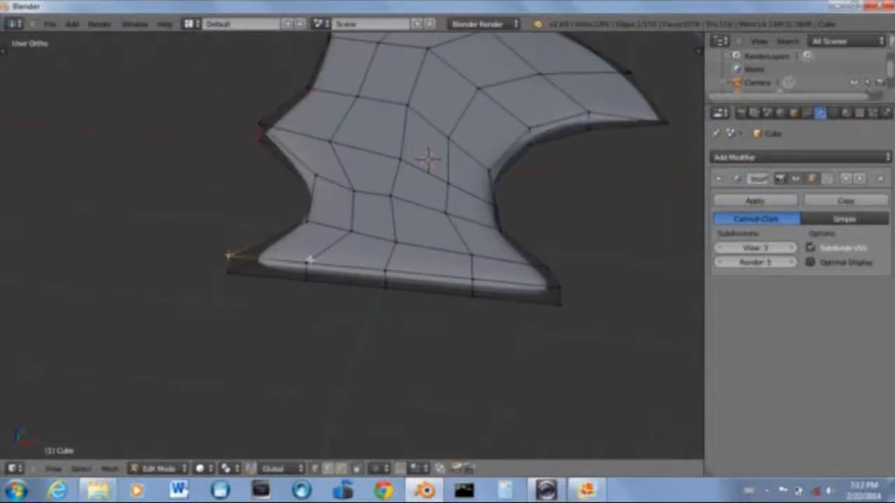
pyautogui.keyDown('shift'); pyautogui.rightClick(381, 268); pyautogui.keyUp('shift')
pyautogui.keyDown('shift'); pyautogui.rightClick(471, 272); pyautogui.keyUp('shift')
pyautogui.keyDown('shift'); pyautogui.rightClick(569, 281); pyautogui.keyUp('shift')
pyautogui.keyDown('shift'); pyautogui.rightClick(561, 306); pyautogui.keyUp('shift')
pyautogui.keyDown('shift'); pyautogui.rightClick(482, 300); pyautogui.keyUp('shift')
pyautogui.keyDown('shift'); pyautogui.rightClick(395, 291); pyautogui.keyUp('shift')
pyautogui.keyDown('shift'); pyautogui.rightClick(320, 284); pyautogui.keyUp('shift')
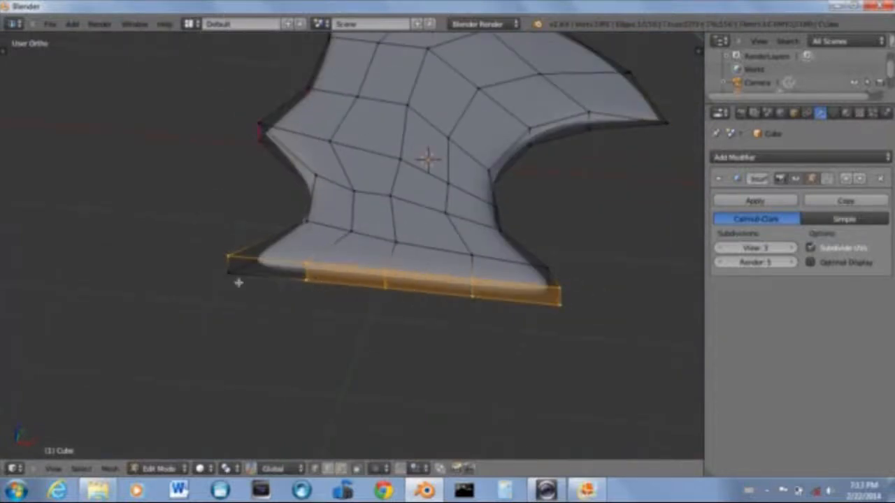
pyautogui.keyDown('shift'); pyautogui.rightClick(247, 282); pyautogui.keyUp('shift')
# Inspect the creased base in Object Mode, viewing the blade from several angles and in wireframe and shaded display
pyautogui.press('Tab')
pyautogui.scroll(-3, 484, 259)
pyautogui.moveTo(483, 260); pyautogui.dragTo(445, 270, button='middle')
pyautogui.scroll(6, 513, 216)
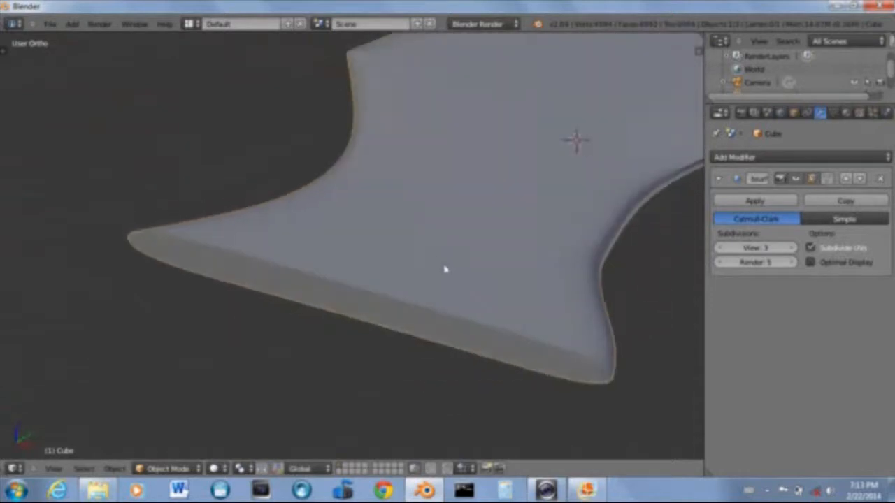
pyautogui.press('KP_7')
pyautogui.scroll(-5, 461, 296)
pyautogui.scroll(5, 427, 227)
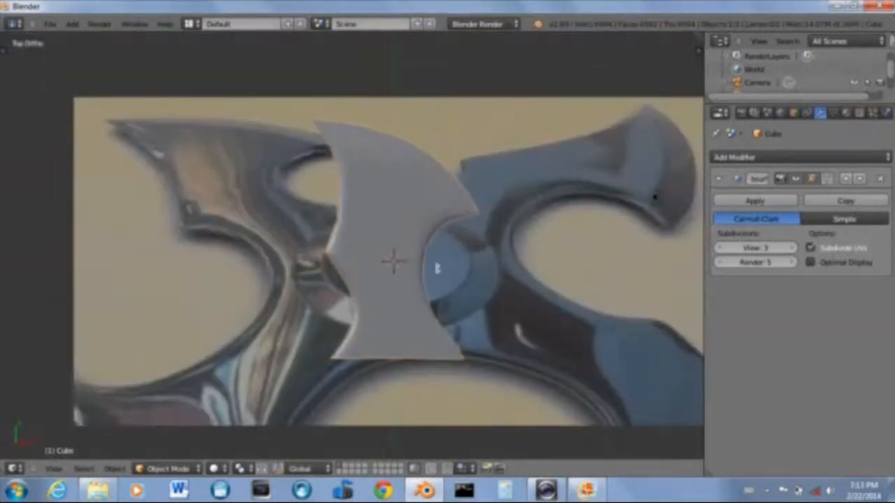
pyautogui.scroll(-2, 430, 240)
pyautogui.scroll(-5, 432, 242)
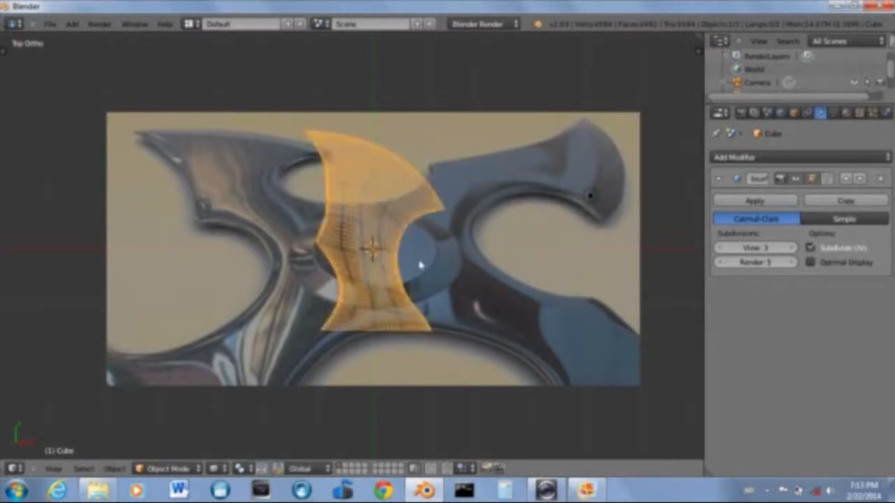
pyautogui.press('z')
pyautogui.moveTo(415, 227); pyautogui.dragTo(552, 326, button='middle')
pyautogui.scroll(3, 352, 198)
pyautogui.hotkey('shift', 'z')
pyautogui.press('KP_7')
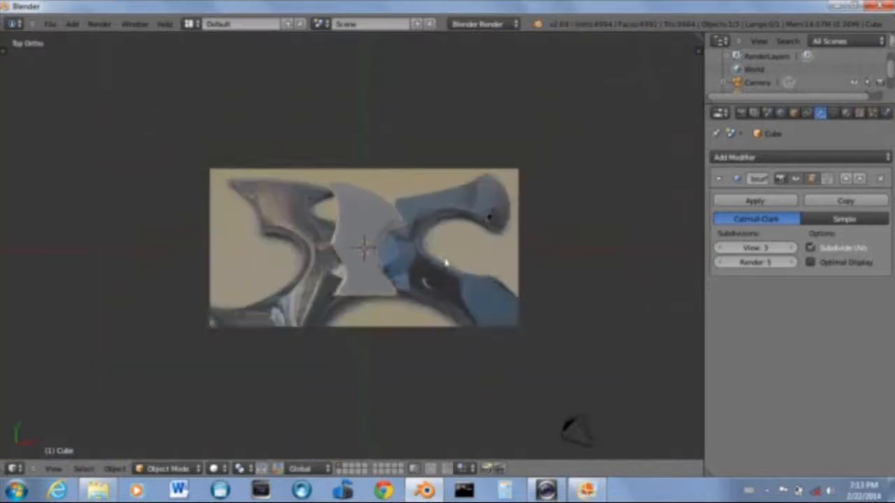
# Move the blade along positive Y in the top view, so its base sits above the star's centre ring
pyautogui.scroll(3, 436, 259)
pyautogui.scroll(-2, 396, 214)
pyautogui.keyDown('shift'); pyautogui.moveTo(394, 233); pyautogui.dragTo(393, 279, button='middle'); pyautogui.keyUp('shift')
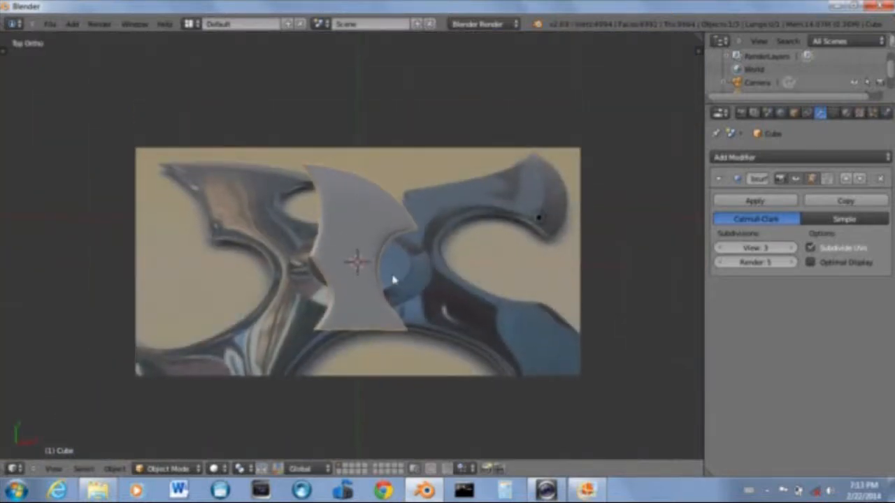
pyautogui.press('g')
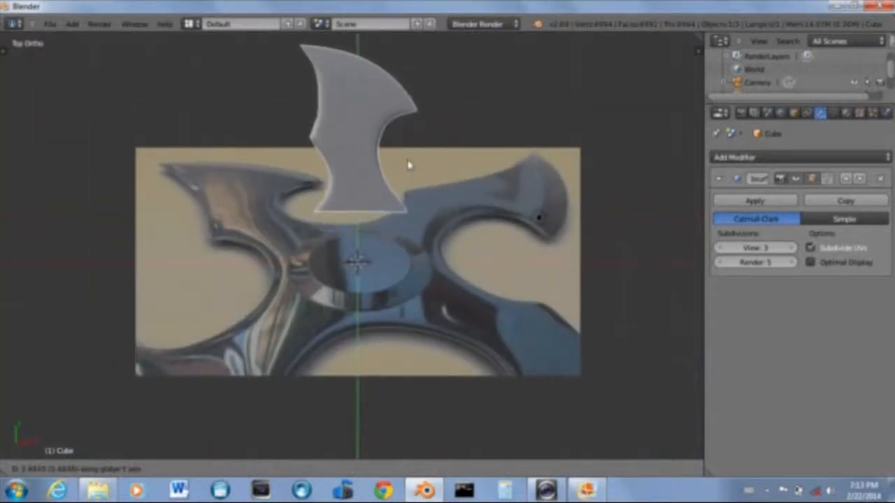
pyautogui.click(410, 165)
pyautogui.scroll(8, 400, 269)
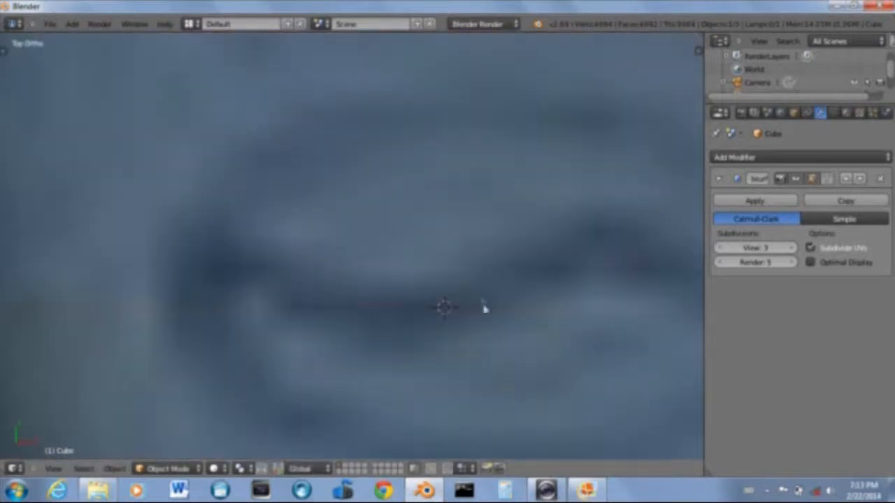
pyautogui.scroll(-8, 508, 327)
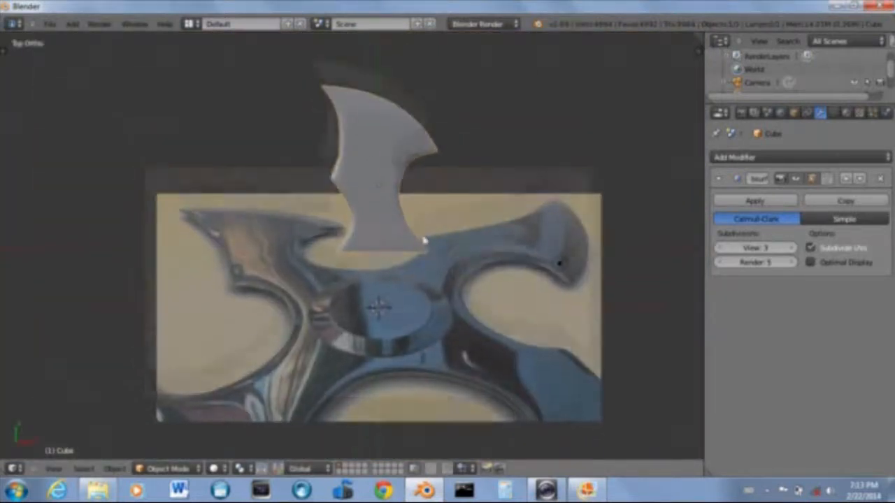
pyautogui.keyDown('shift'); pyautogui.moveTo(380, 174); pyautogui.dragTo(381, 200, button='middle'); pyautogui.keyUp('shift')
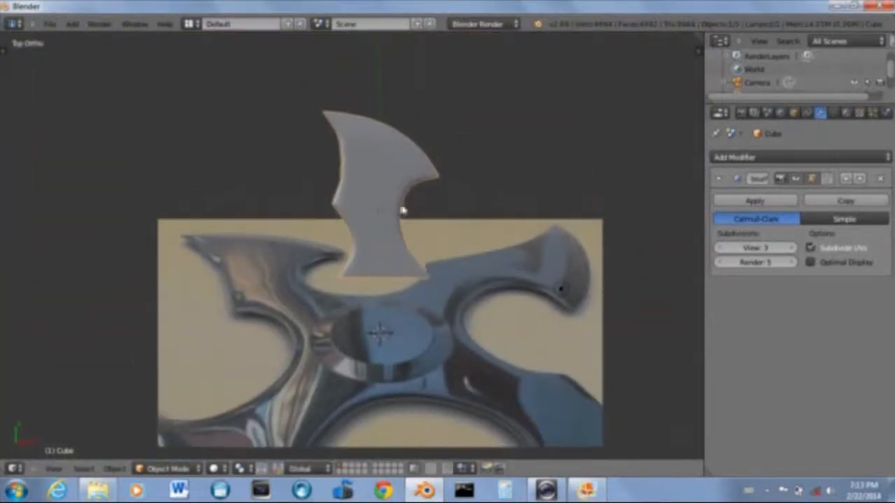
# Move the blade slightly back along Y, toward the star's centre ring
pyautogui.press('g')
pyautogui.press('x')
pyautogui.press('y')
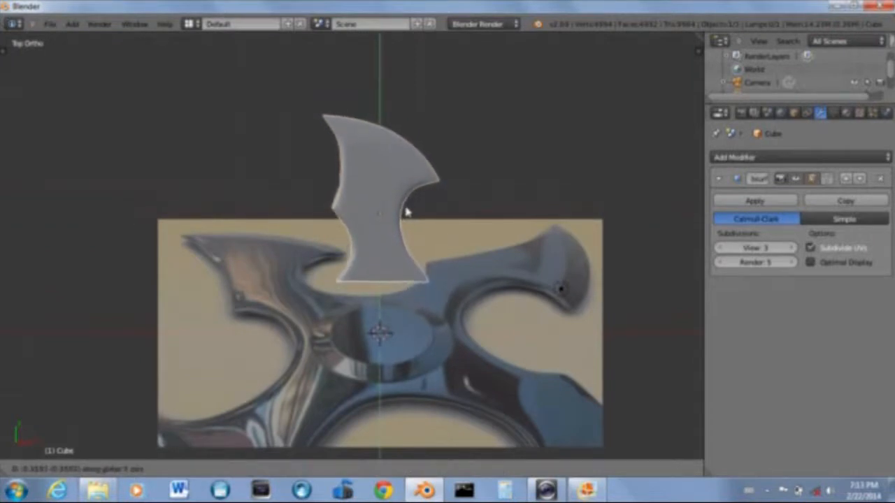
pyautogui.click(406, 212)
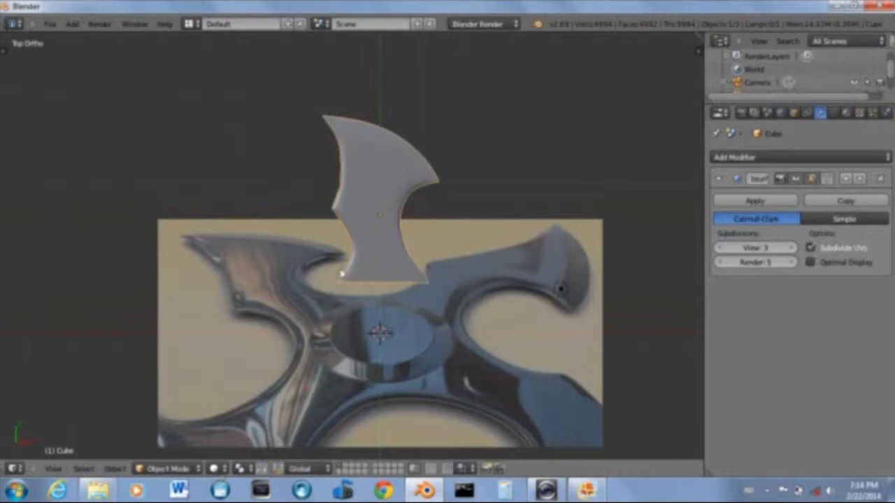
# Set the pivot point to 3D Cursor and test it by scaling the blade around the star's centre
pyautogui.click(251, 471)
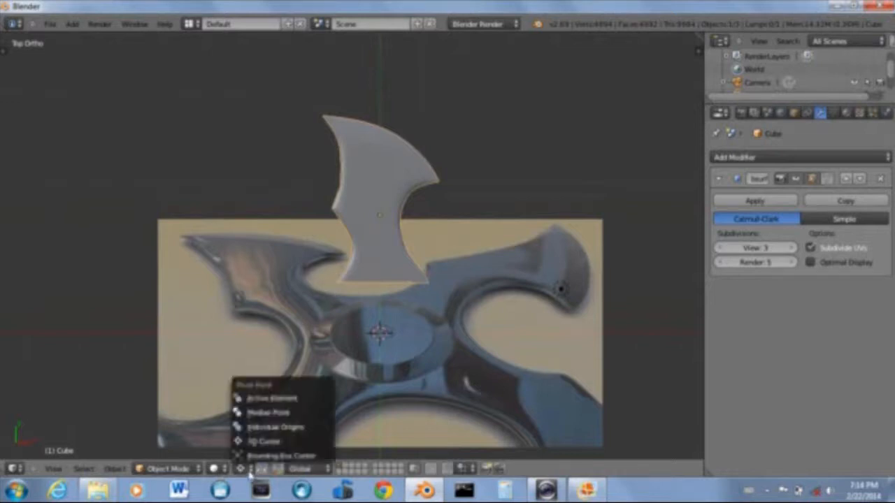
pyautogui.click(266, 415)
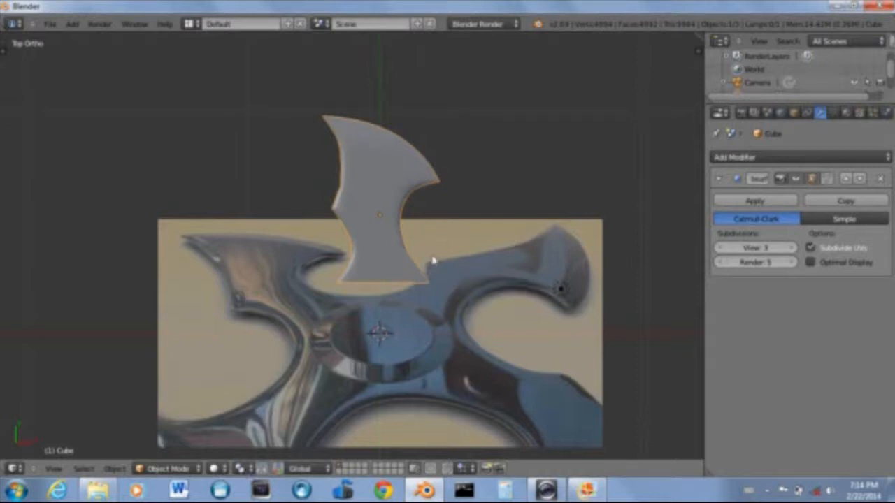
pyautogui.press('s')
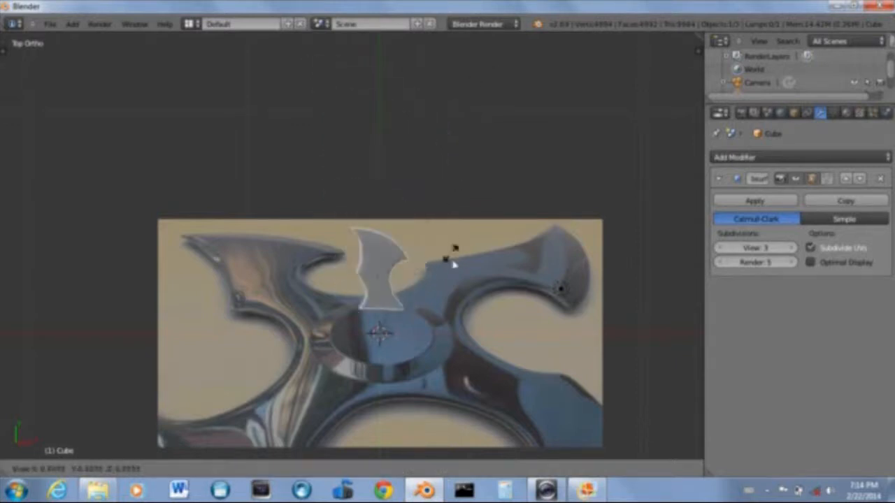
pyautogui.rightClick(486, 145)
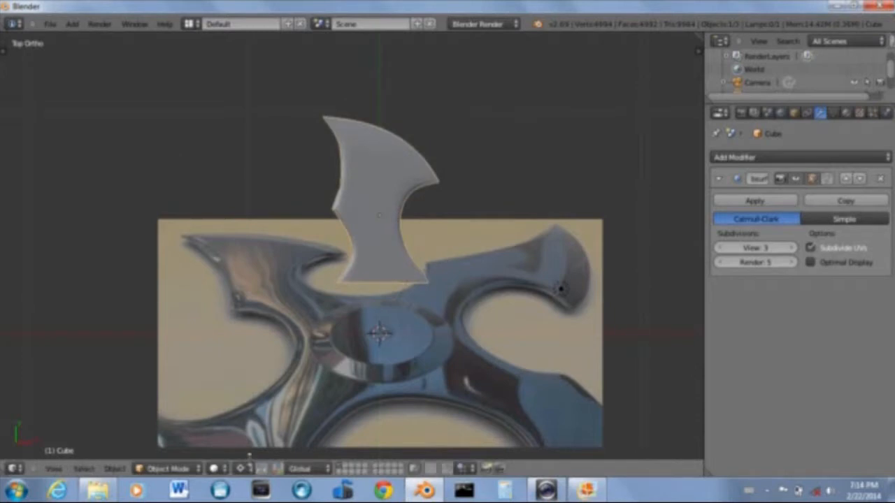
# Undo the last blade move, then try scaling the blade slightly smaller around the 3D cursor
pyautogui.hotkey('ctrl', 'z')
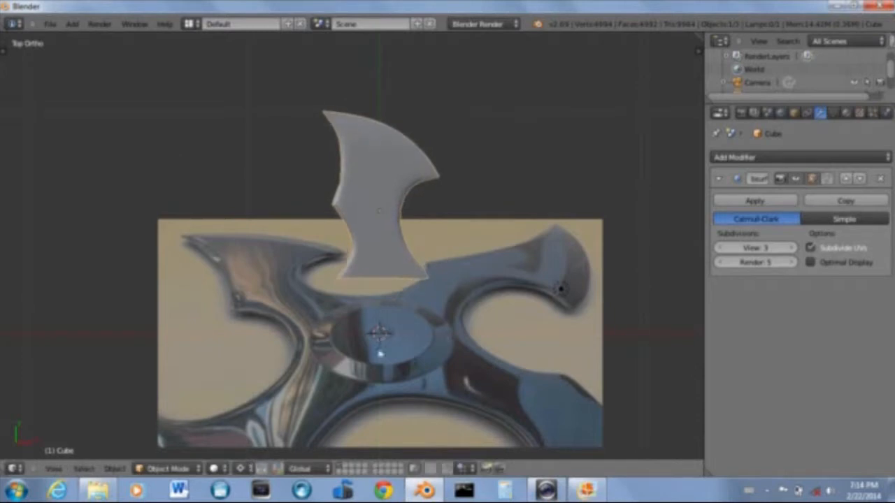
pyautogui.click(251, 474)
pyautogui.press('s')
pyautogui.click(411, 166)
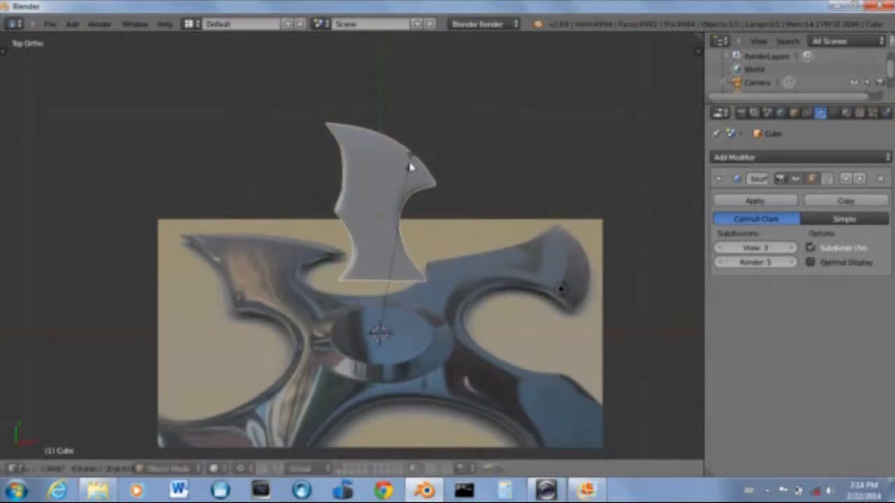
pyautogui.hotkey('ctrl', 'z')
# Fine-tune the blade's position along the Y axis above the centre ring
pyautogui.press('g')
pyautogui.press('y')
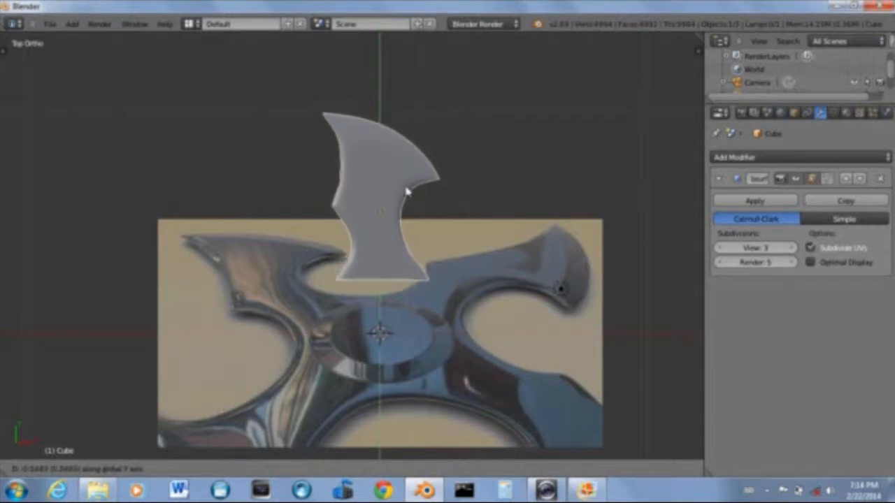
pyautogui.click(407, 189)
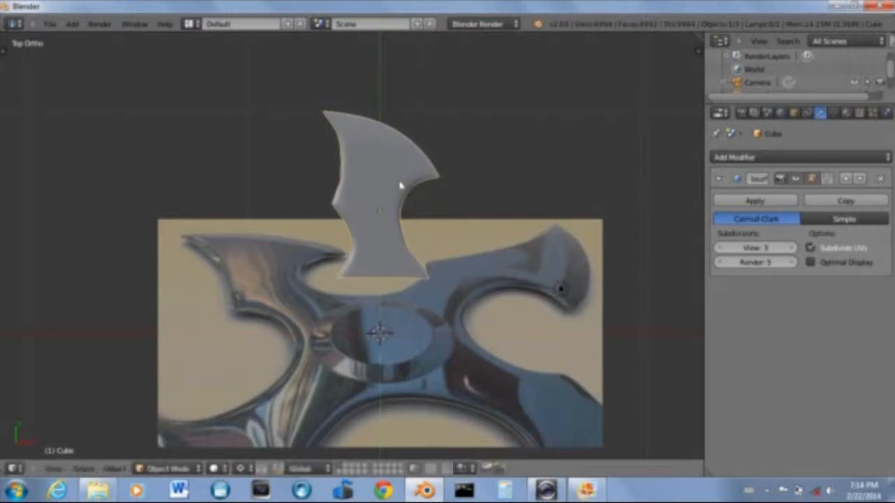
# Duplicate the blade in place and rotate the copy 90° around the 3D cursor
pyautogui.hotkey('shift', 'd')
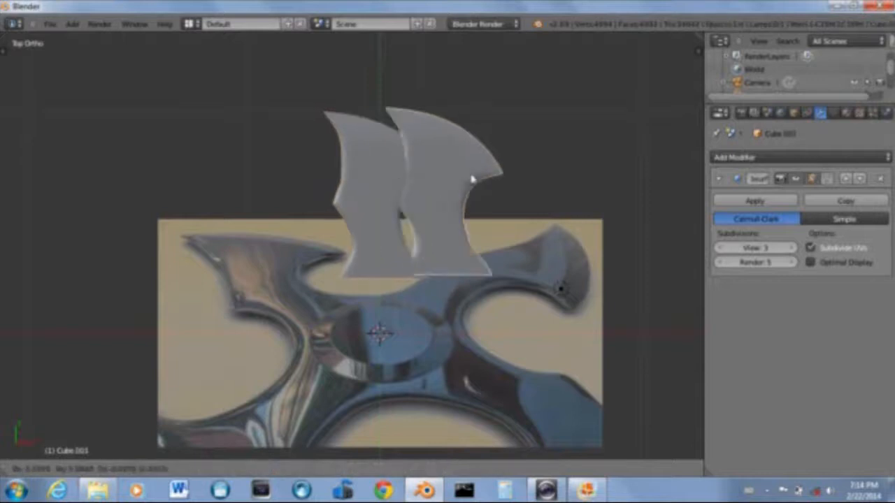
pyautogui.rightClick(579, 184)
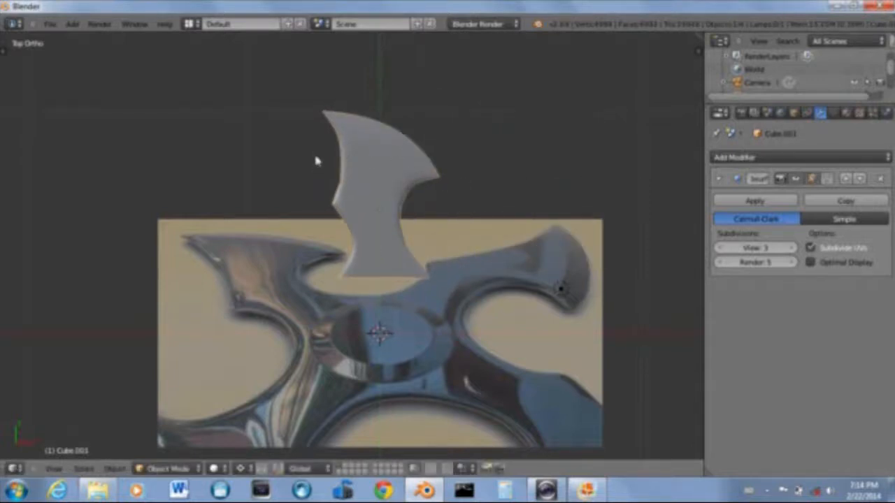
pyautogui.write('r90')
pyautogui.press('Return')
# Check the gap between the two blades around the centre ring, then undo the rotation and the duplicate
pyautogui.scroll(4, 498, 229)
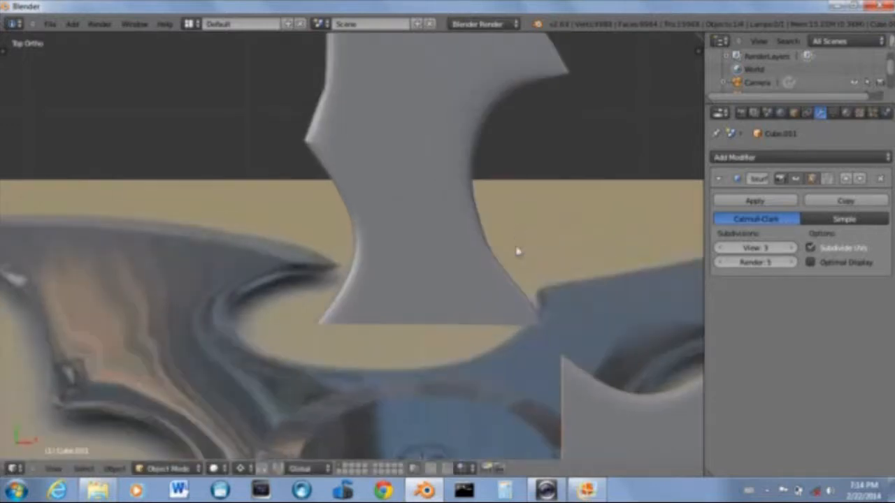
pyautogui.scroll(-4, 455, 300)
pyautogui.scroll(4, 336, 278)
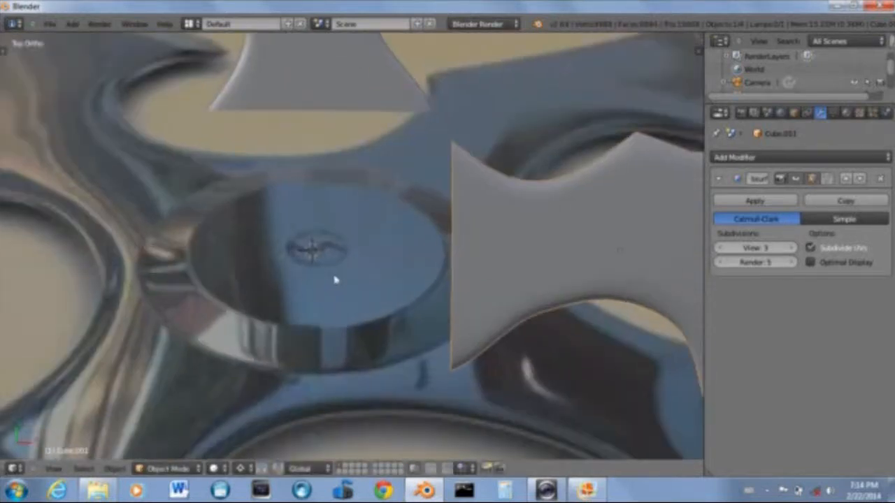
pyautogui.scroll(-4, 291, 301)
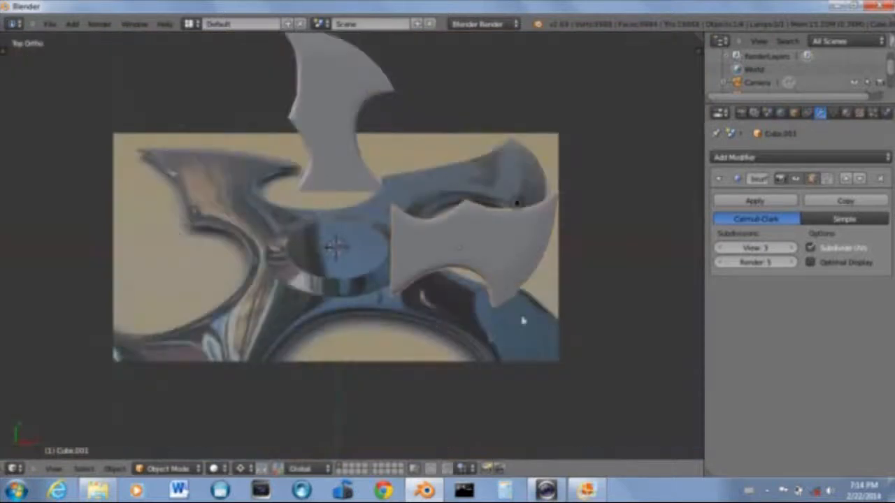
pyautogui.scroll(4, 460, 251)
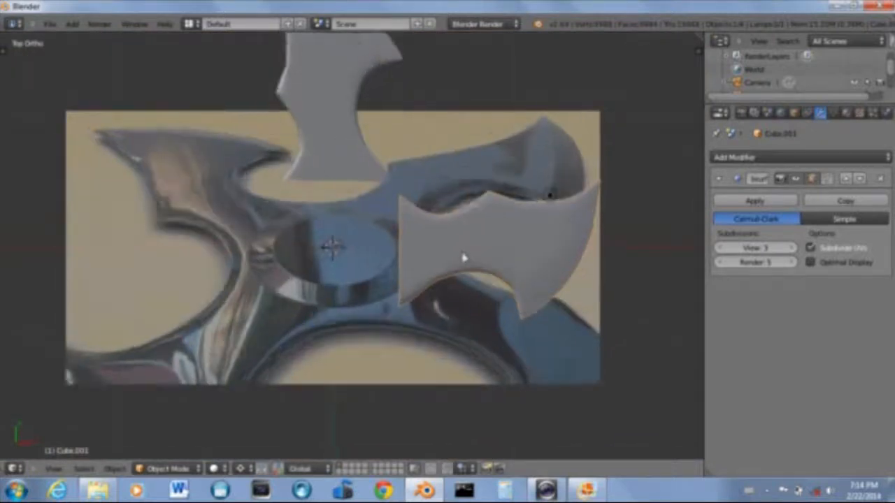
pyautogui.scroll(-1, 481, 250)
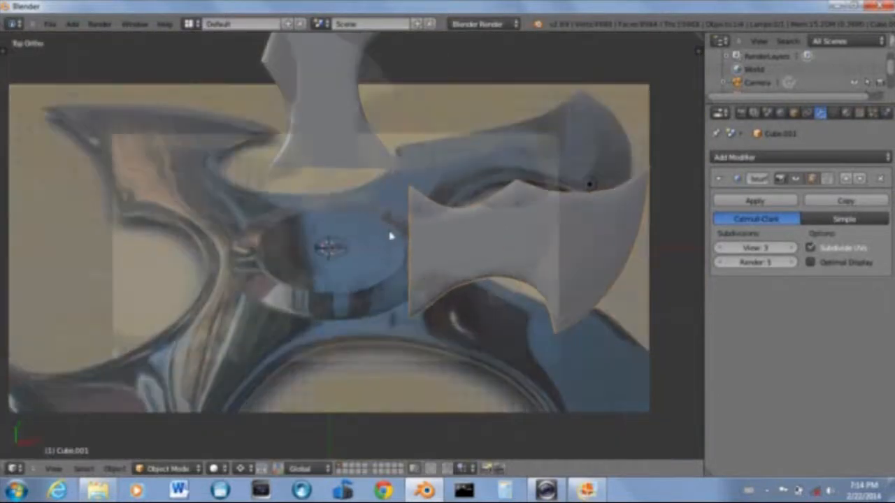
pyautogui.scroll(-1, 389, 236)
pyautogui.hotkey('ctrl', 'z')
pyautogui.hotkey('ctrl', 'z')
# Move the single blade slightly along negative Y, bringing its base closer to the centre ring
pyautogui.keyDown('shift'); pyautogui.moveTo(362, 150); pyautogui.dragTo(395, 284, button='middle'); pyautogui.keyUp('shift')
pyautogui.press('g')
pyautogui.press('Escape')
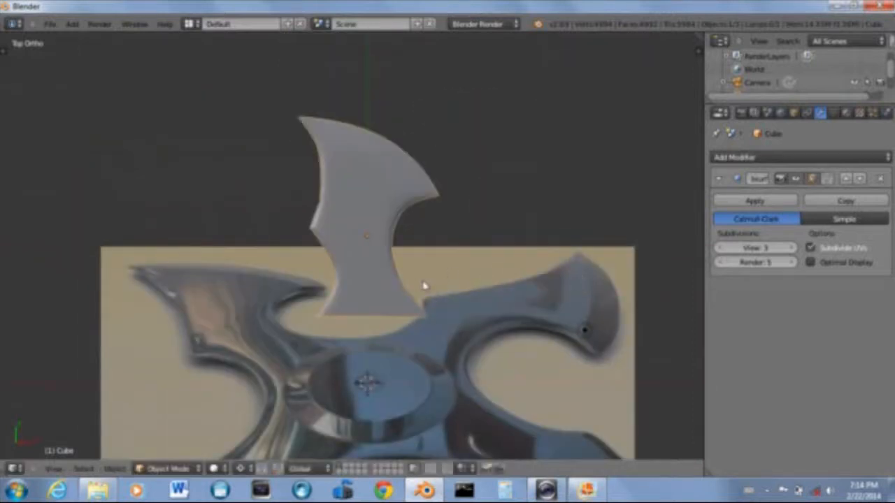
pyautogui.scroll(2, 416, 277)
pyautogui.press('g')
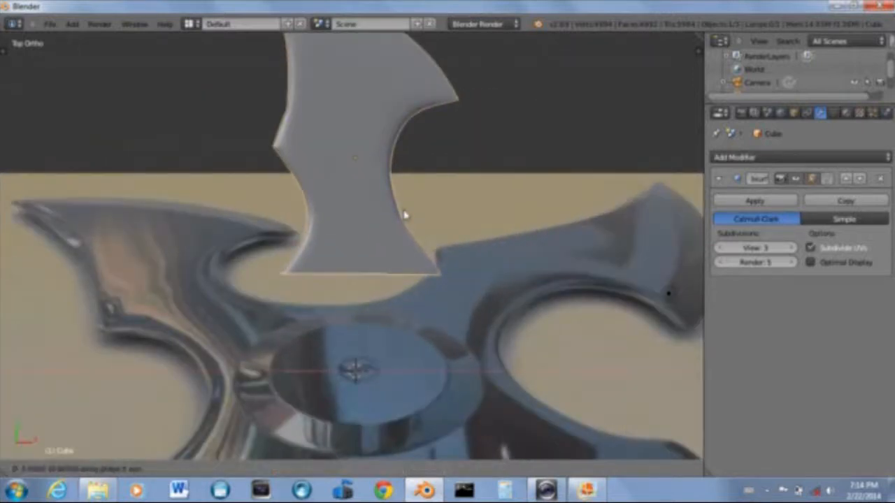
pyautogui.click(405, 222)
pyautogui.scroll(-2, 420, 256)
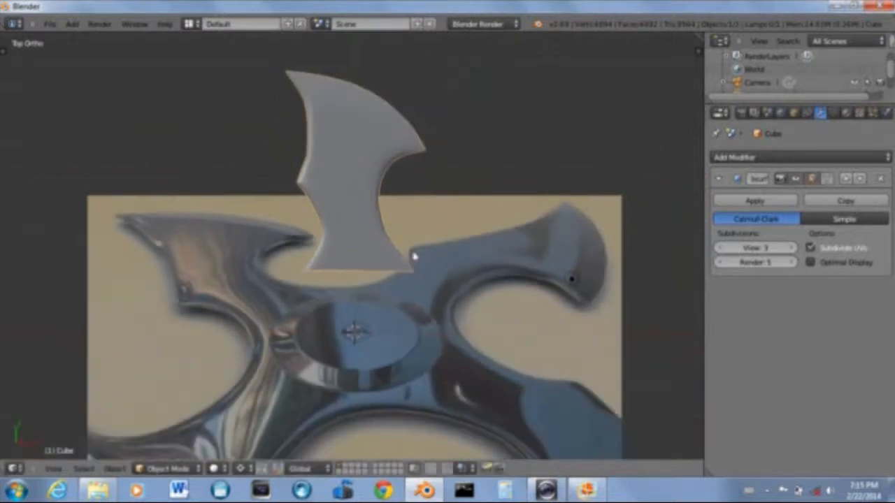
# Duplicate the repositioned blade in place and rotate the copy 90° around the 3D cursor
pyautogui.hotkey('shift', 'd')
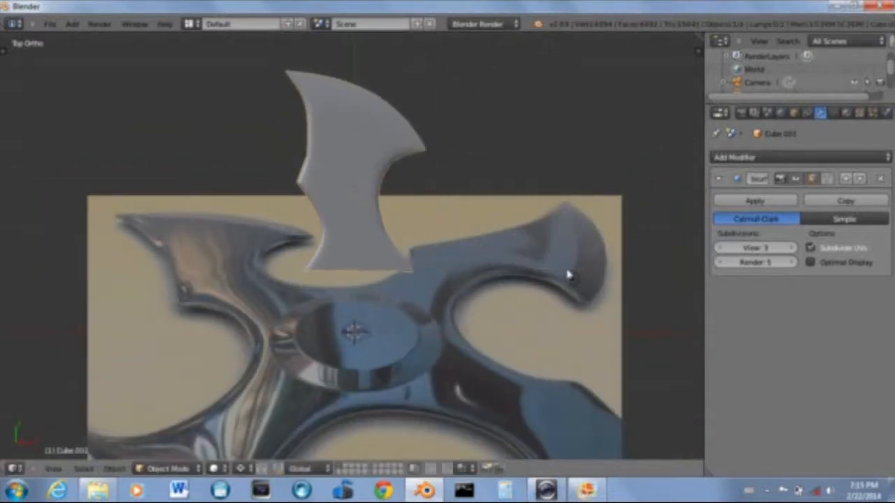
pyautogui.write('r90')
pyautogui.press('Return')
# Examine the gap between the neighbouring base corners of the two blades
pyautogui.scroll(7, 550, 283)
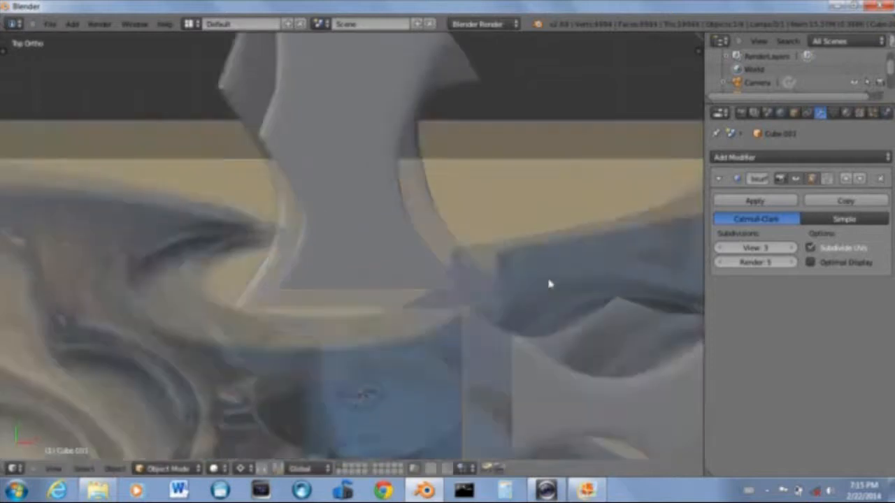
pyautogui.keyDown('shift'); pyautogui.moveTo(535, 278); pyautogui.dragTo(304, 130, button='middle'); pyautogui.keyUp('shift')
pyautogui.scroll(3, 369, 197)
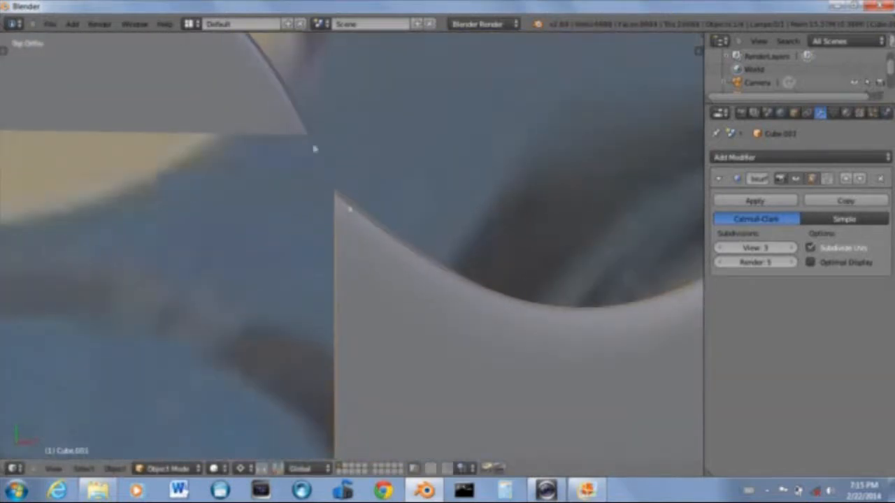
pyautogui.scroll(-4, 341, 192)
pyautogui.scroll(4, 305, 156)
pyautogui.scroll(-8, 353, 231)
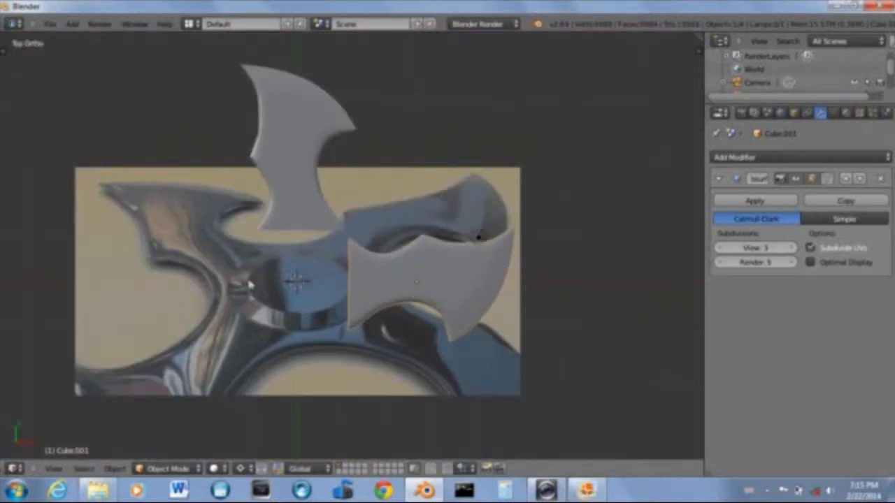
pyautogui.scroll(2, 250, 284)
pyautogui.scroll(-3, 276, 286)
pyautogui.scroll(2, 286, 297)
# Duplicate the second blade in place and rotate the copy 90° around the 3D cursor to form the lower blade
pyautogui.keyDown('shift'); pyautogui.moveTo(281, 294); pyautogui.dragTo(394, 223, button='middle'); pyautogui.keyUp('shift')
pyautogui.hotkey('shift', 'd')
pyautogui.rightClick(468, 251)
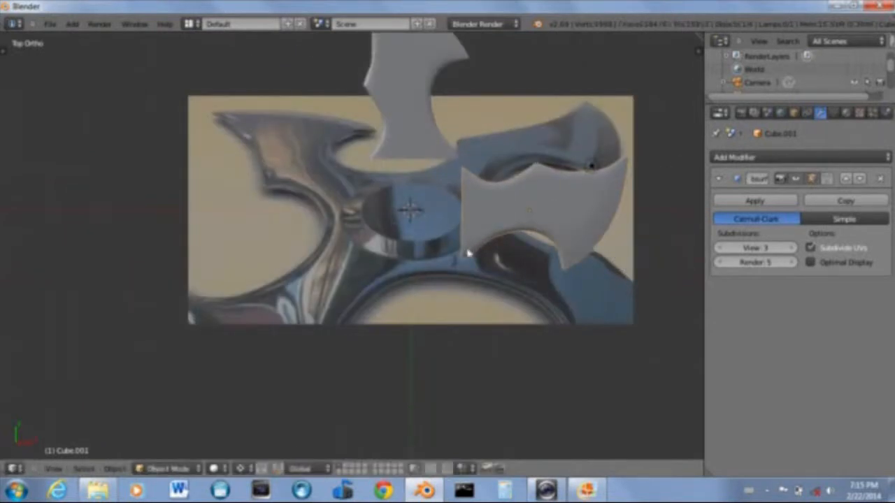
pyautogui.write('r90')
pyautogui.press('Return')
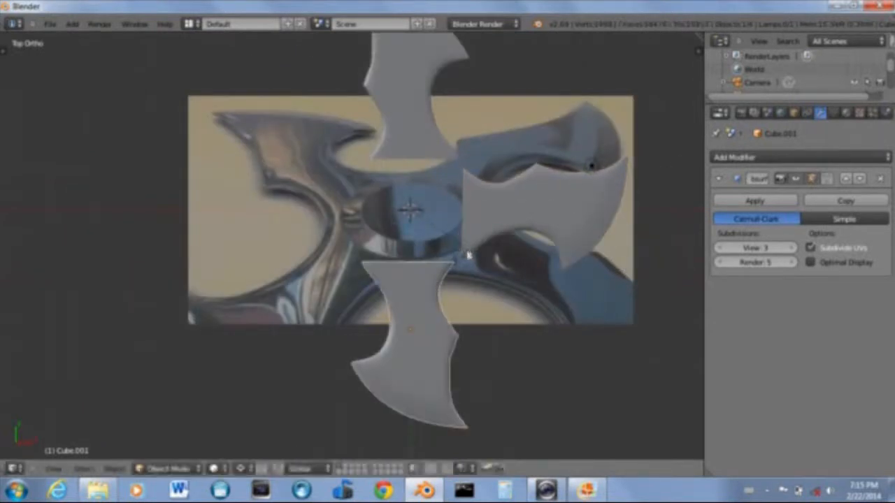
# Duplicate the lower blade in place and rotate the copy 90° around the 3D cursor to complete the four-bladed star
pyautogui.hotkey('shift', 'd')
pyautogui.rightClick(530, 189)
pyautogui.write('r')
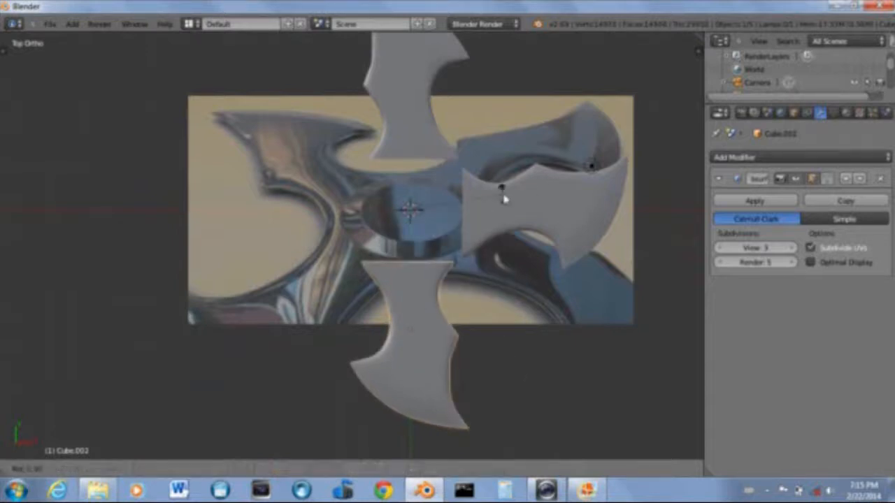
pyautogui.write('90')
pyautogui.press('Return')
# Examine the four-blade arrangement and its central opening from an angle and from the top view
pyautogui.scroll(3, 444, 225)
pyautogui.scroll(-5, 453, 223)
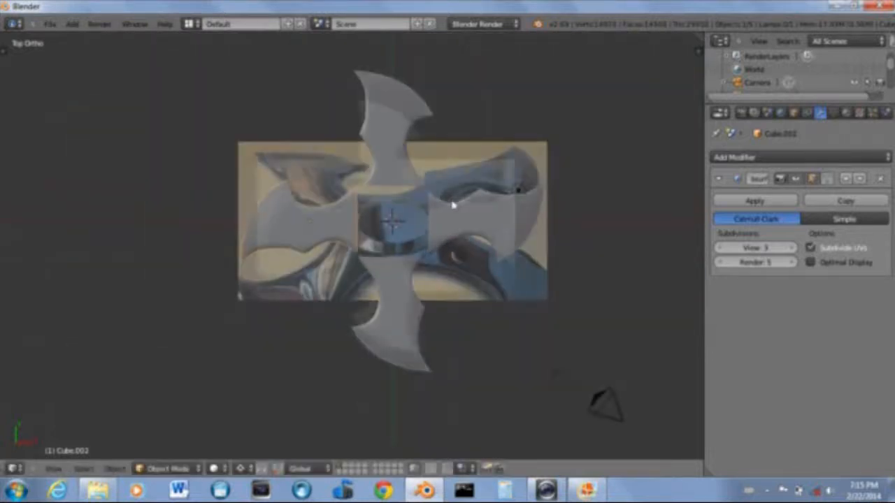
pyautogui.moveTo(479, 144); pyautogui.dragTo(454, 190, button='middle')
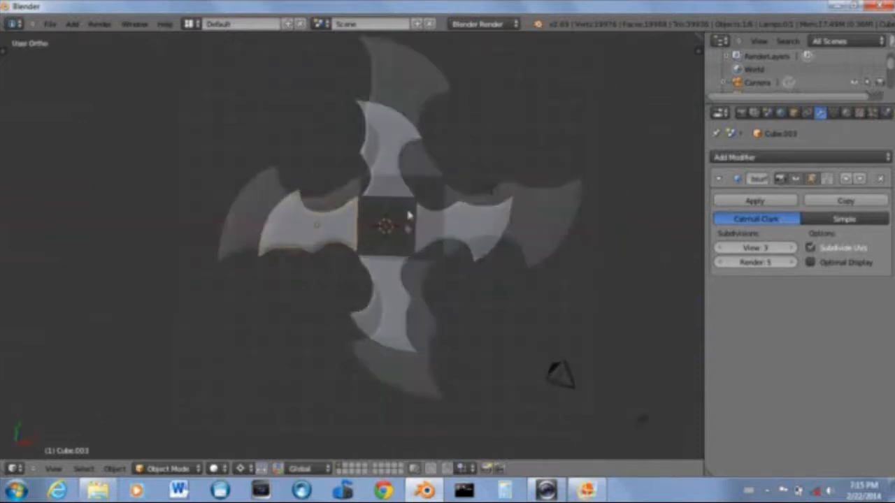
pyautogui.scroll(6, 404, 219)
pyautogui.moveTo(391, 233); pyautogui.dragTo(416, 230, button='middle')
pyautogui.press('KP_7')
pyautogui.scroll(-2, 453, 187)
pyautogui.scroll(5, 426, 213)
pyautogui.press('Tab')
pyautogui.press('Tab')
# Select all four blades, join them into one object and enter Edit Mode on the joined mesh
pyautogui.scroll(-4, 415, 211)
pyautogui.scroll(-3, 401, 201)
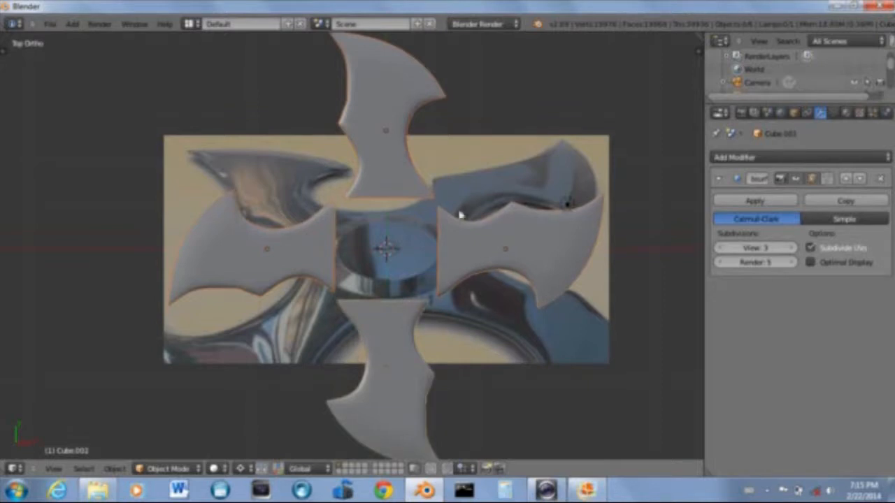
pyautogui.scroll(-7, 422, 239)
pyautogui.scroll(8, 421, 241)
pyautogui.scroll(3, 421, 241)
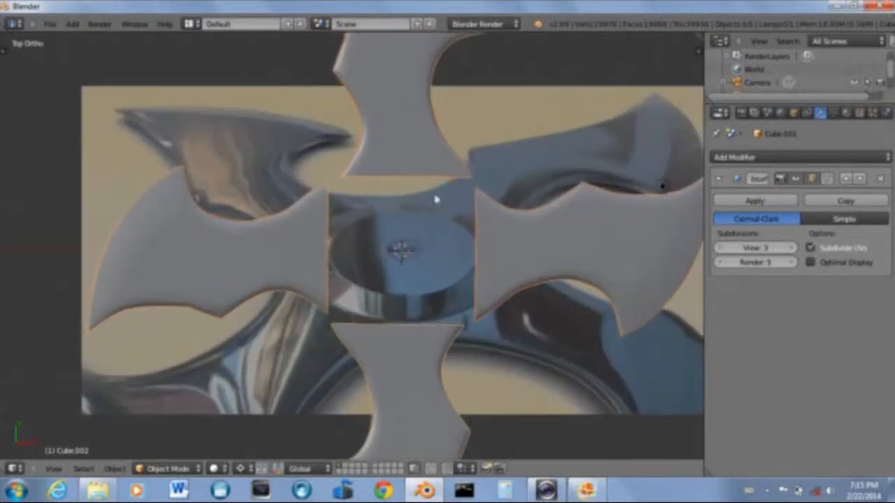
pyautogui.press('Tab')
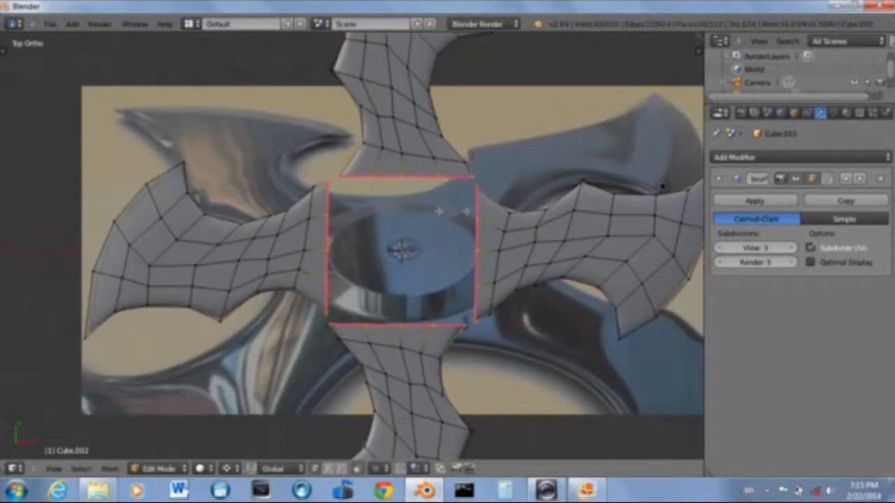
# Deselect all vertices and display the mesh in wireframe from the top view around the central opening
pyautogui.moveTo(429, 214); pyautogui.dragTo(387, 78, button='middle')
pyautogui.press('a')
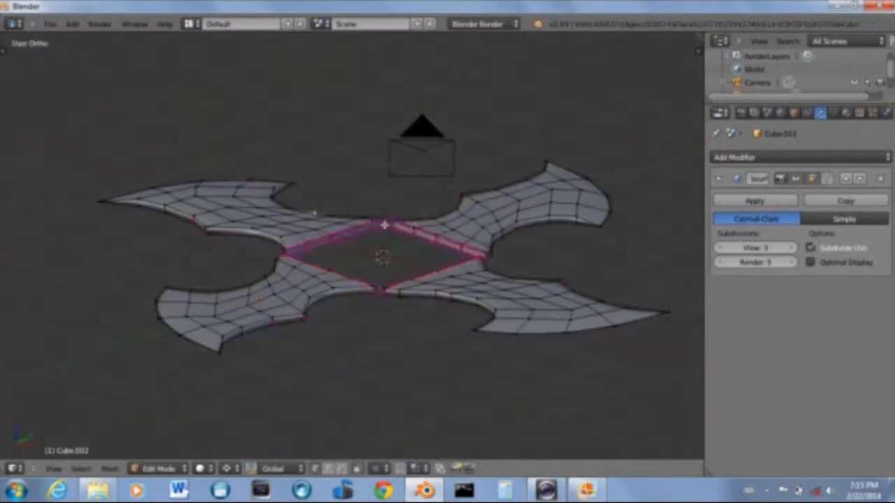
pyautogui.press('KP_7')
pyautogui.scroll(5, 461, 294)
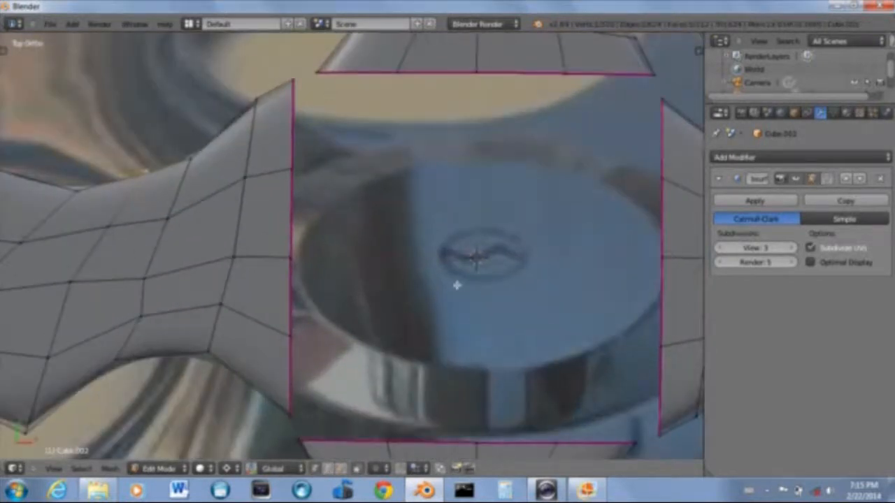
pyautogui.scroll(-4, 457, 285)
pyautogui.press('z')
pyautogui.scroll(4, 430, 276)
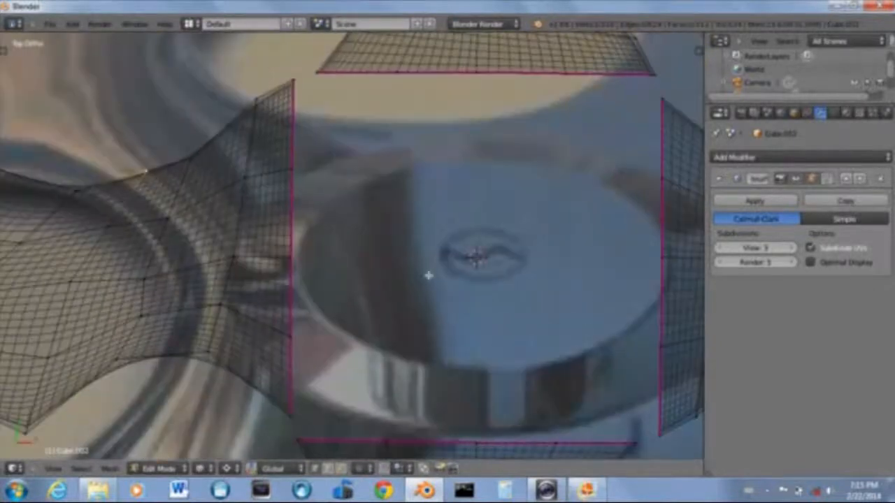
# Set the modifier's viewport subdivision level to 0 and fill a face between the four end vertices at the central opening's upper-left corner
pyautogui.click(720, 251)
pyautogui.click(720, 251)
pyautogui.click(720, 250)
pyautogui.moveTo(502, 243); pyautogui.dragTo(415, 238, button='middle')
pyautogui.scroll(5, 421, 145)
pyautogui.scroll(3, 476, 203)
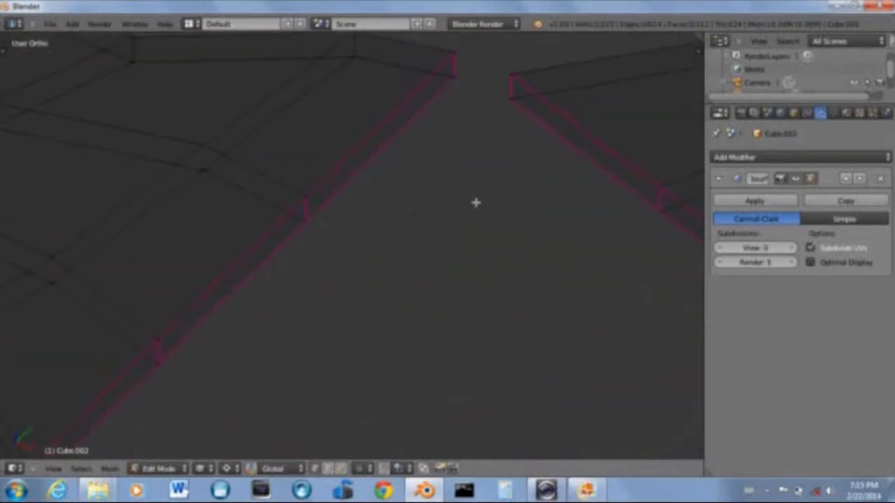
pyautogui.moveTo(496, 210); pyautogui.dragTo(457, 115, button='middle')
pyautogui.rightClick(419, 109)
pyautogui.keyDown('shift'); pyautogui.rightClick(492, 125); pyautogui.keyUp('shift')
pyautogui.keyDown('shift'); pyautogui.rightClick(482, 160); pyautogui.keyUp('shift')
pyautogui.keyDown('shift'); pyautogui.rightClick(432, 146); pyautogui.keyUp('shift')
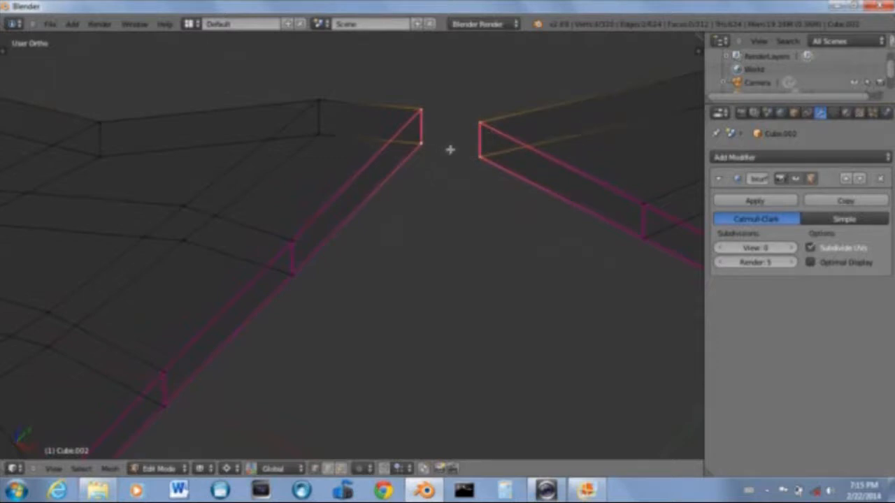
pyautogui.press('f')
# Examine the new corner face with viewport subdivision at 3 and solid shading, from an angle and from the top view
pyautogui.scroll(-7, 447, 151)
pyautogui.scroll(4, 559, 294)
pyautogui.keyDown('shift'); pyautogui.moveTo(544, 282); pyautogui.dragTo(343, 199, button='middle'); pyautogui.keyUp('shift')
pyautogui.moveTo(414, 233); pyautogui.dragTo(467, 245, button='middle')
pyautogui.click(795, 248)
pyautogui.click(795, 249)
pyautogui.click(795, 248)
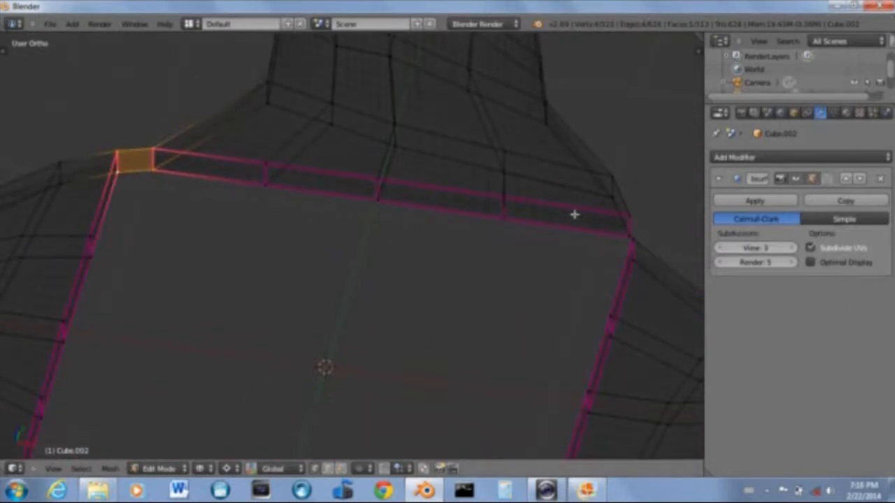
pyautogui.press('z')
pyautogui.moveTo(334, 190)
pyautogui.mouseDown(button='middle')
pyautogui.moveTo(484, 238)
pyautogui.moveTo(543, 147)
pyautogui.moveTo(561, 139)
pyautogui.moveTo(444, 163)
pyautogui.moveTo(340, 210)
pyautogui.moveTo(436, 289)
pyautogui.moveTo(539, 142)
pyautogui.moveTo(569, 124)
pyautogui.moveTo(562, 144)
pyautogui.moveTo(405, 174)
pyautogui.moveTo(352, 225)
pyautogui.mouseUp(button='middle')
pyautogui.press('KP_7')
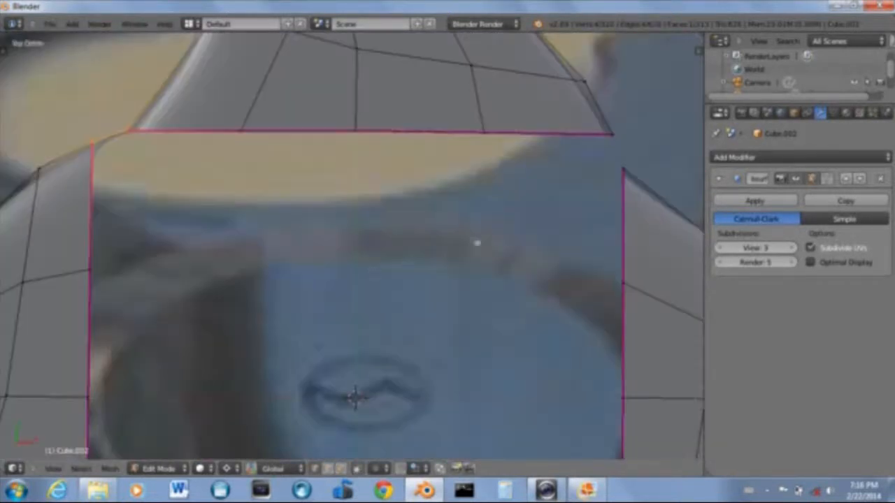
pyautogui.scroll(-2, 458, 234)
pyautogui.scroll(3, 308, 198)
# Set the viewport subdivision level to 0 and fill a face between the upper and right blades' adjacent corner vertices
pyautogui.click(721, 248)
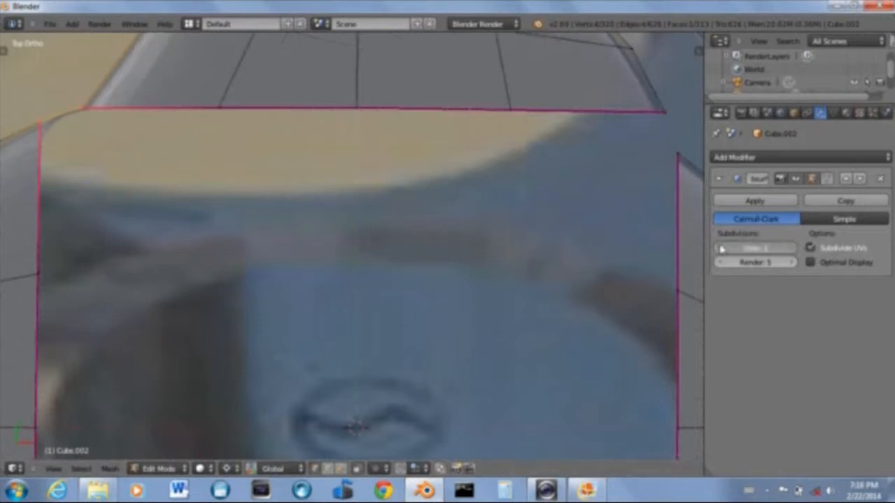
pyautogui.click(721, 248)
pyautogui.click(721, 248)
pyautogui.moveTo(461, 203); pyautogui.dragTo(432, 140, button='middle')
pyautogui.rightClick(371, 127)
pyautogui.keyDown('shift'); pyautogui.rightClick(408, 137); pyautogui.keyUp('shift')
pyautogui.keyDown('shift'); pyautogui.rightClick(408, 168); pyautogui.keyUp('shift')
pyautogui.keyDown('shift'); pyautogui.rightClick(374, 160); pyautogui.keyUp('shift')
pyautogui.press('f')
# Deselect everything, select the four end vertices between the right and lower blades, and fill them with a face
pyautogui.scroll(-3, 455, 205)
pyautogui.moveTo(326, 191); pyautogui.dragTo(499, 194, button='middle')
pyautogui.scroll(3, 499, 194)
pyautogui.press('a')
pyautogui.moveTo(444, 145); pyautogui.dragTo(364, 133, button='middle')
pyautogui.rightClick(353, 132)
pyautogui.keyDown('shift'); pyautogui.rightClick(399, 143); pyautogui.keyUp('shift')
pyautogui.keyDown('shift'); pyautogui.rightClick(399, 178); pyautogui.keyUp('shift')
pyautogui.keyDown('shift'); pyautogui.rightClick(352, 165); pyautogui.keyUp('shift')
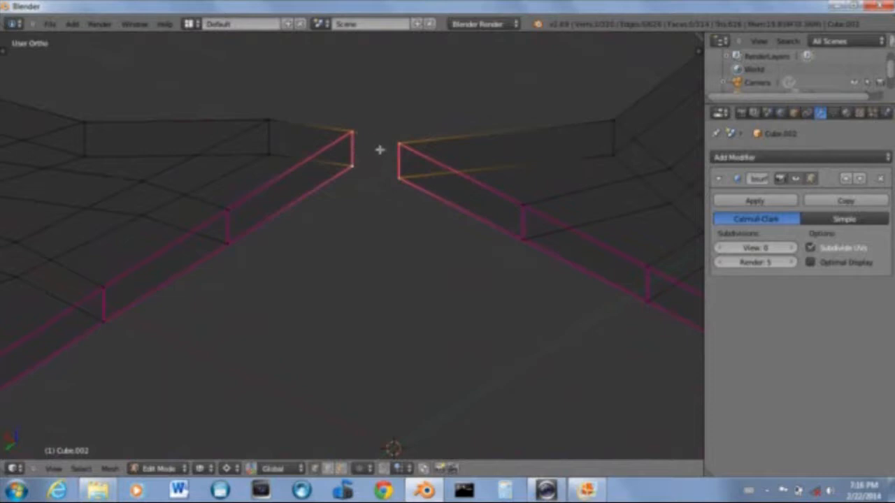
pyautogui.press('f')
# Select the four end vertices between the lower and left blades and fill the last corner gap with a face
pyautogui.scroll(-5, 416, 180)
pyautogui.moveTo(418, 182); pyautogui.dragTo(511, 164, button='middle')
pyautogui.scroll(5, 516, 203)
pyautogui.keyDown('shift'); pyautogui.moveTo(548, 217); pyautogui.dragTo(173, 171, button='middle'); pyautogui.keyUp('shift')
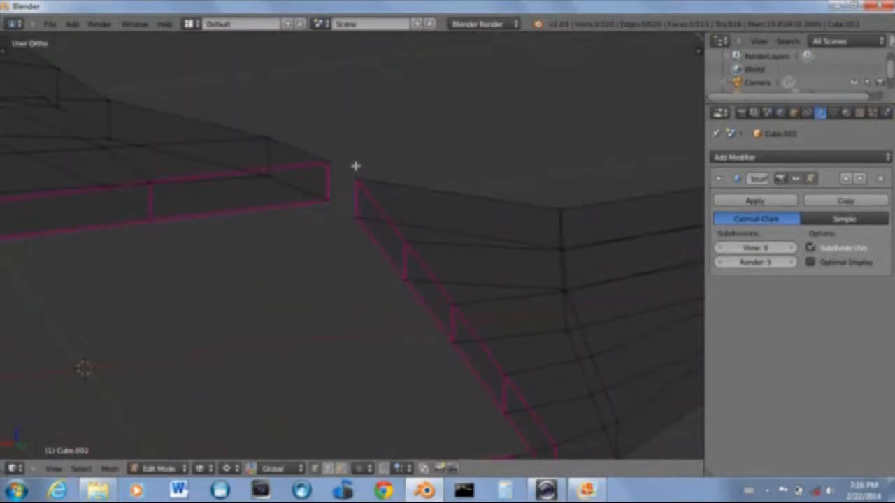
pyautogui.rightClick(325, 161)
pyautogui.keyDown('shift'); pyautogui.rightClick(358, 179); pyautogui.keyUp('shift')
pyautogui.keyDown('shift'); pyautogui.rightClick(329, 202); pyautogui.keyUp('shift')
pyautogui.keyDown('shift'); pyautogui.rightClick(357, 222); pyautogui.keyUp('shift')
pyautogui.press('f')
# Select the top-side inner edge rows of all four blades around the central opening
pyautogui.scroll(-4, 376, 218)
pyautogui.moveTo(376, 216); pyautogui.dragTo(241, 267, button='middle')
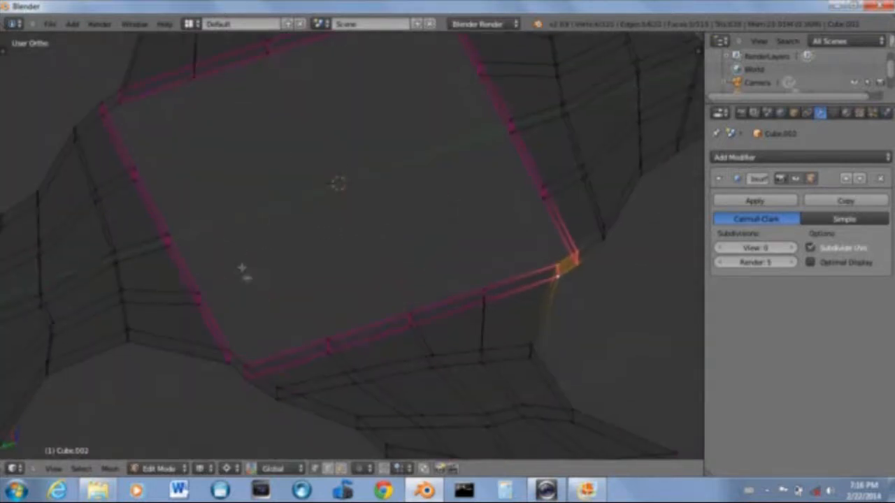
pyautogui.press('KP_7')
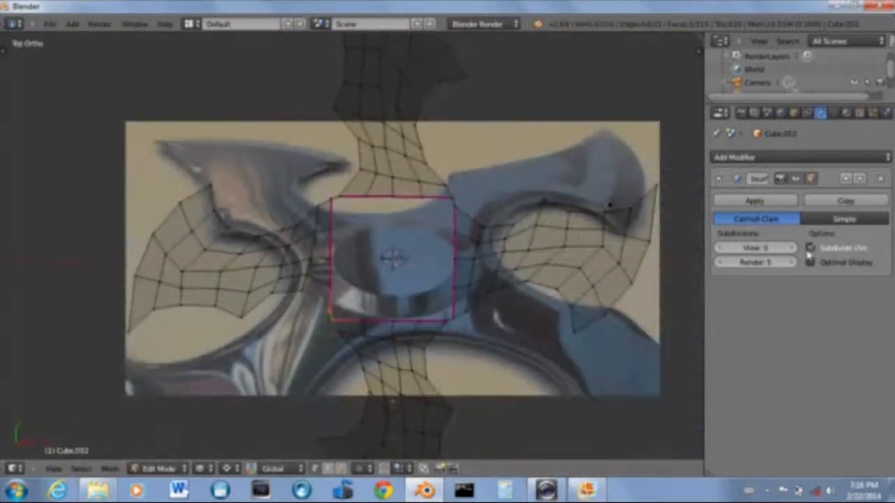
pyautogui.scroll(6, 533, 233)
pyautogui.moveTo(533, 234); pyautogui.dragTo(395, 163, button='middle')
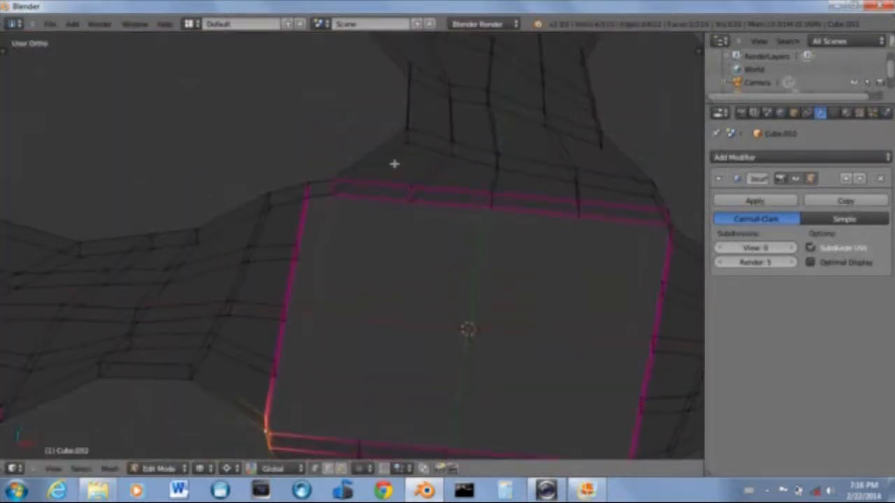
pyautogui.rightClick(312, 183)
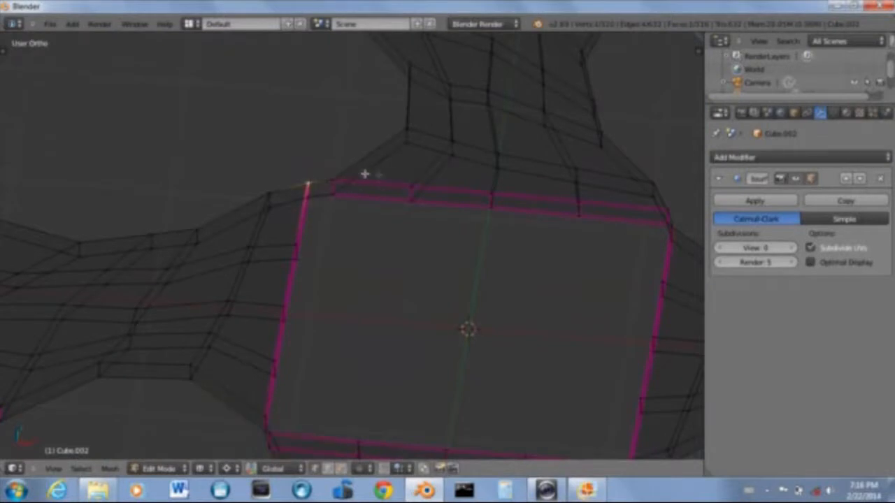
pyautogui.keyDown('alt'); pyautogui.rightClick(373, 180); pyautogui.keyUp('alt')
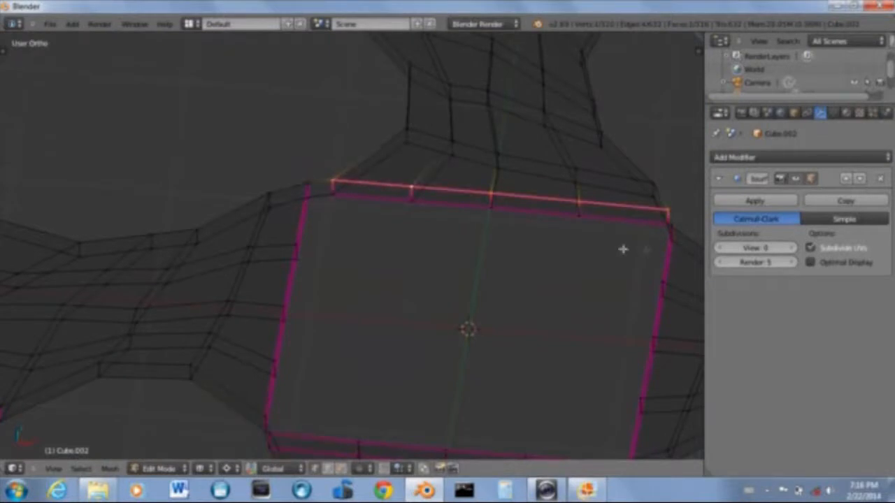
pyautogui.moveTo(561, 231); pyautogui.dragTo(318, 133, button='middle')
pyautogui.keyDown('alt'); pyautogui.keyDown('shift'); pyautogui.rightClick(293, 118); pyautogui.keyUp('shift'); pyautogui.keyUp('alt')
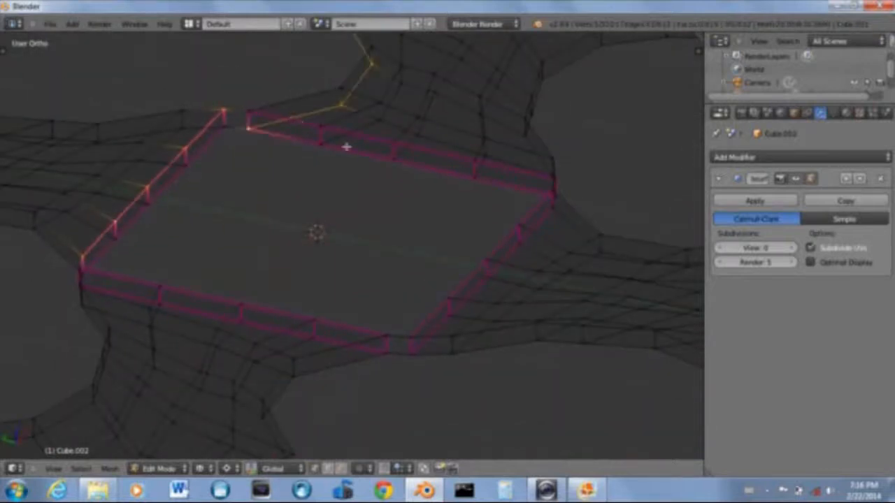
pyautogui.keyDown('alt'); pyautogui.keyDown('shift'); pyautogui.rightClick(311, 112); pyautogui.keyUp('shift'); pyautogui.keyUp('alt')
pyautogui.keyDown('alt'); pyautogui.keyDown('shift'); pyautogui.rightClick(304, 125); pyautogui.keyUp('shift'); pyautogui.keyUp('alt')
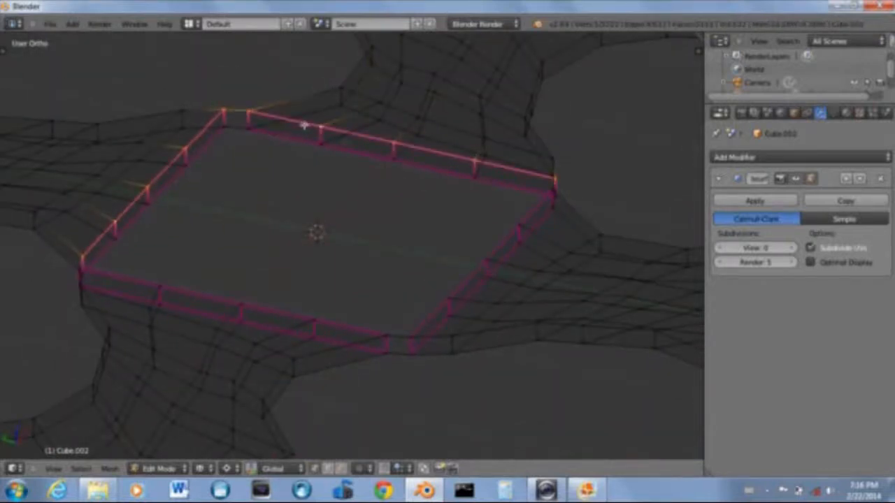
pyautogui.moveTo(356, 162); pyautogui.dragTo(483, 171, button='middle')
pyautogui.keyDown('alt'); pyautogui.keyDown('shift'); pyautogui.rightClick(383, 123); pyautogui.keyUp('shift'); pyautogui.keyUp('alt')
# Fill the selected top-side edge ring with a single face that covers the central opening
pyautogui.moveTo(411, 178); pyautogui.dragTo(447, 143, button='middle')
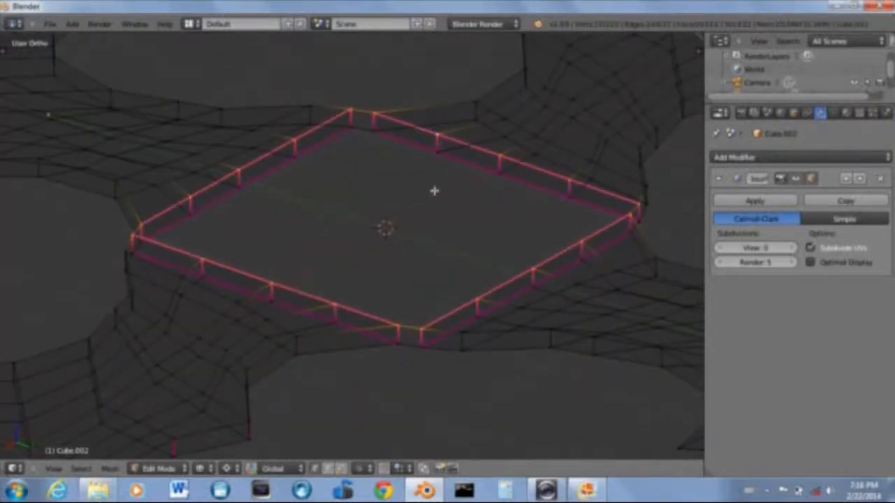
pyautogui.scroll(-2, 433, 194)
pyautogui.scroll(4, 434, 199)
pyautogui.moveTo(407, 188); pyautogui.dragTo(425, 176, button='middle')
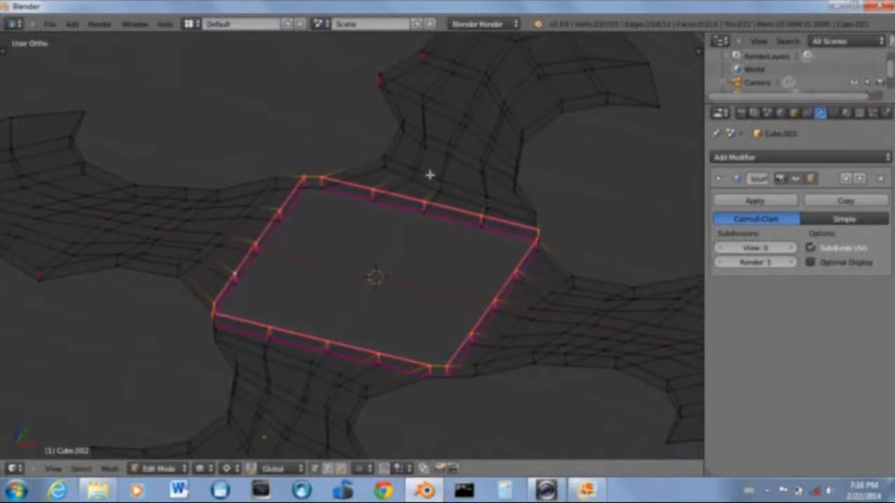
pyautogui.press('f')
pyautogui.scroll(2, 422, 210)
pyautogui.scroll(-1, 423, 213)
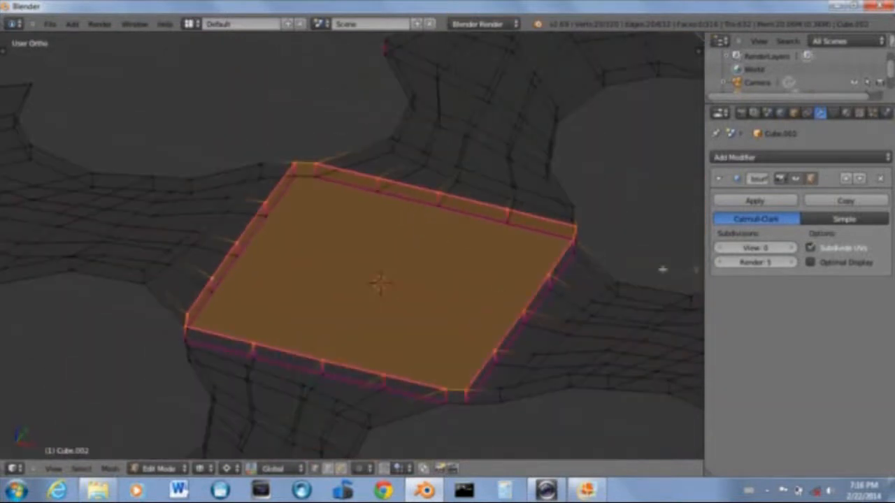
# Examine the filled centre with viewport subdivision at 3, in Object Mode and with solid shading in Edit Mode
pyautogui.click(794, 250)
pyautogui.press('Tab')
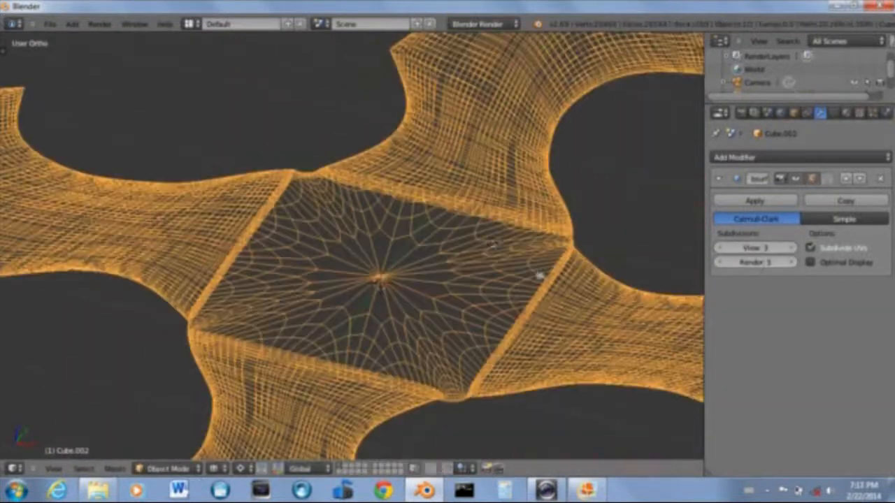
pyautogui.scroll(-3, 491, 244)
pyautogui.press('z')
pyautogui.moveTo(445, 213)
pyautogui.mouseDown(button='middle')
pyautogui.moveTo(466, 325)
pyautogui.moveTo(478, 261)
pyautogui.moveTo(492, 312)
pyautogui.moveTo(462, 218)
pyautogui.mouseUp(button='middle')
pyautogui.press('Tab')
pyautogui.scroll(-2, 469, 245)
pyautogui.scroll(8, 468, 242)
pyautogui.scroll(-3, 461, 228)
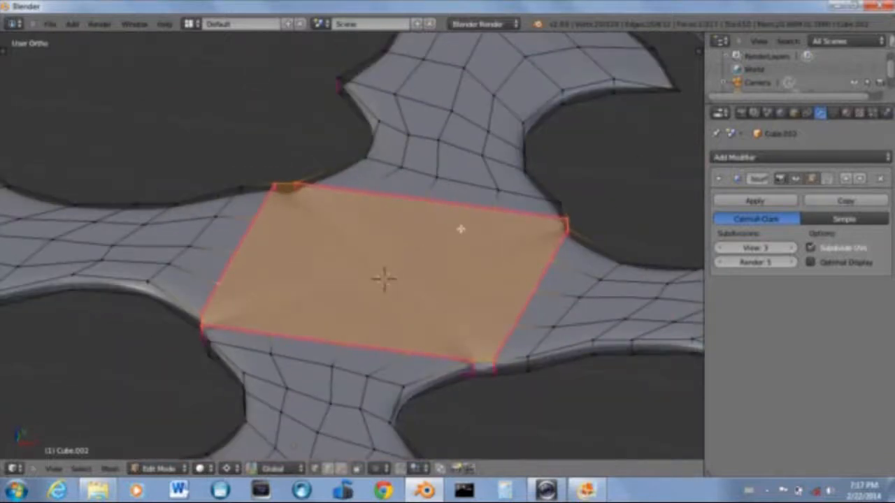
# Return to wireframe with viewport subdivision 0, select the underside edge ring around the central opening and fill it with a face
pyautogui.press('z')
pyautogui.click(720, 250)
pyautogui.click(720, 249)
pyautogui.click(720, 250)
pyautogui.press('i')
pyautogui.scroll(4, 536, 308)
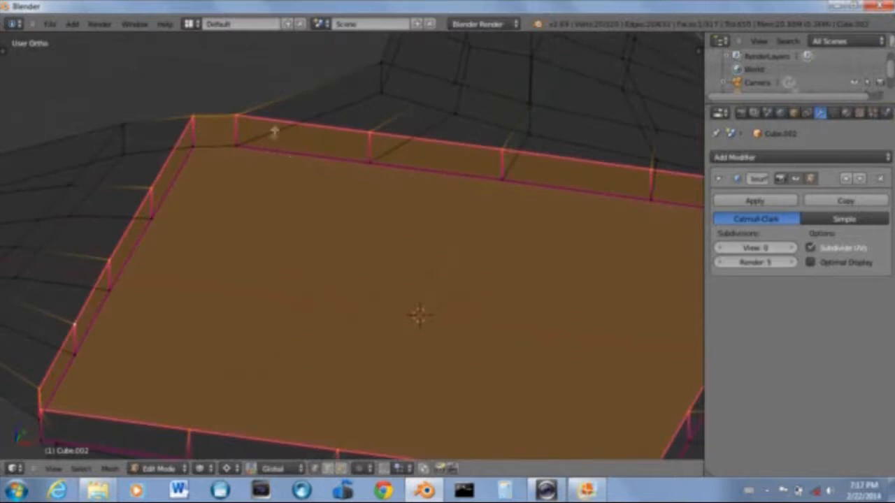
pyautogui.rightClick(211, 116)
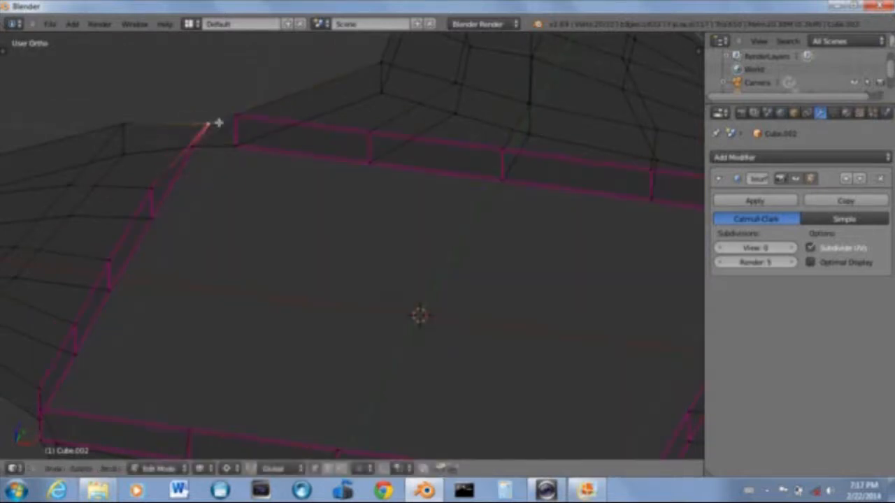
pyautogui.keyDown('alt'); pyautogui.rightClick(304, 156); pyautogui.keyUp('alt')
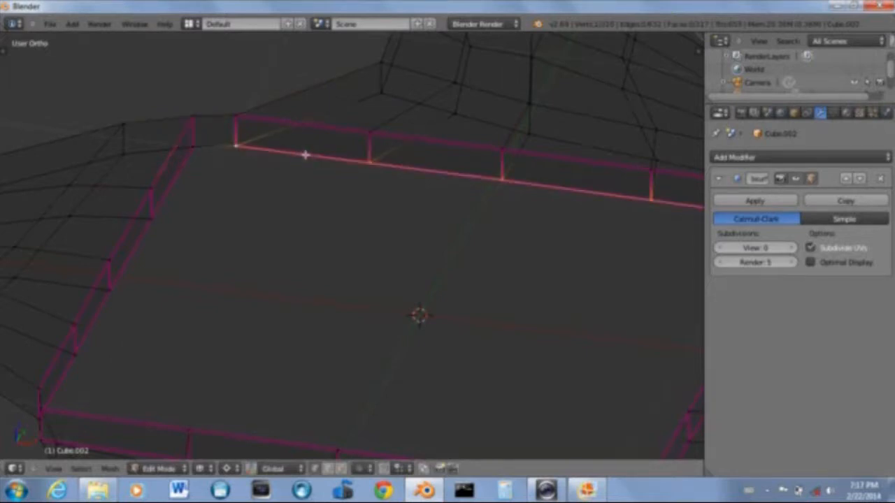
pyautogui.moveTo(406, 181); pyautogui.dragTo(280, 157, button='middle')
pyautogui.moveTo(178, 144); pyautogui.dragTo(186, 195, button='middle')
pyautogui.scroll(-3, 266, 213)
pyautogui.moveTo(273, 212); pyautogui.dragTo(410, 360, button='middle')
pyautogui.press('f')
# Set the viewport subdivision level to 3 and display the whole star with solid shading in Object Mode
pyautogui.scroll(-6, 440, 295)
pyautogui.scroll(4, 441, 293)
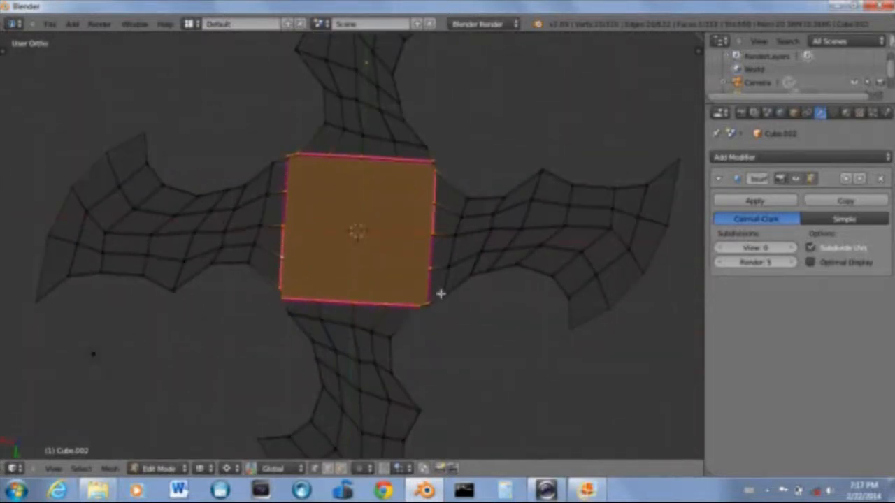
pyautogui.press('KP_7')
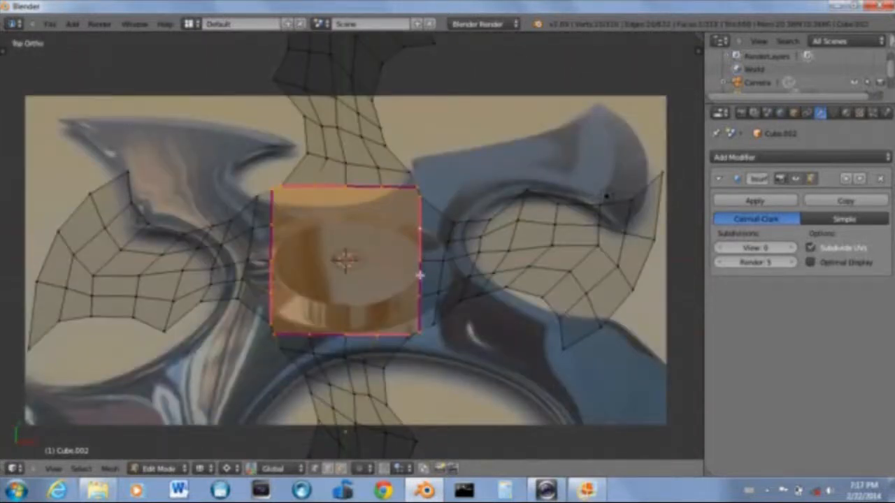
pyautogui.scroll(-4, 533, 264)
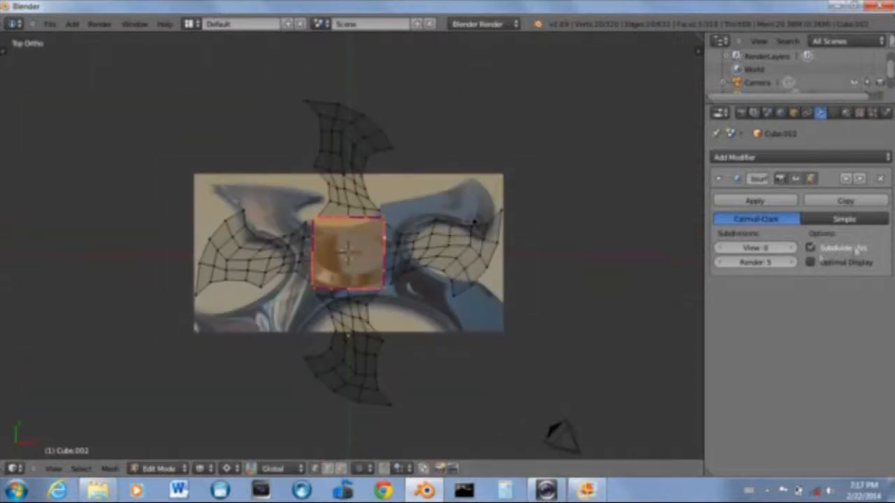
pyautogui.scroll(3, 559, 380)
pyautogui.click(792, 248)
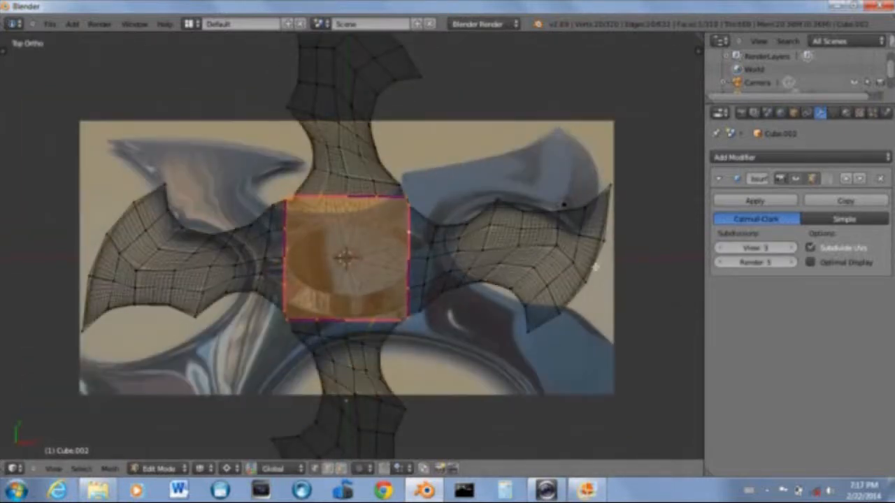
pyautogui.press('z')
pyautogui.moveTo(559, 274); pyautogui.dragTo(487, 236, button='middle')
pyautogui.scroll(5, 420, 263)
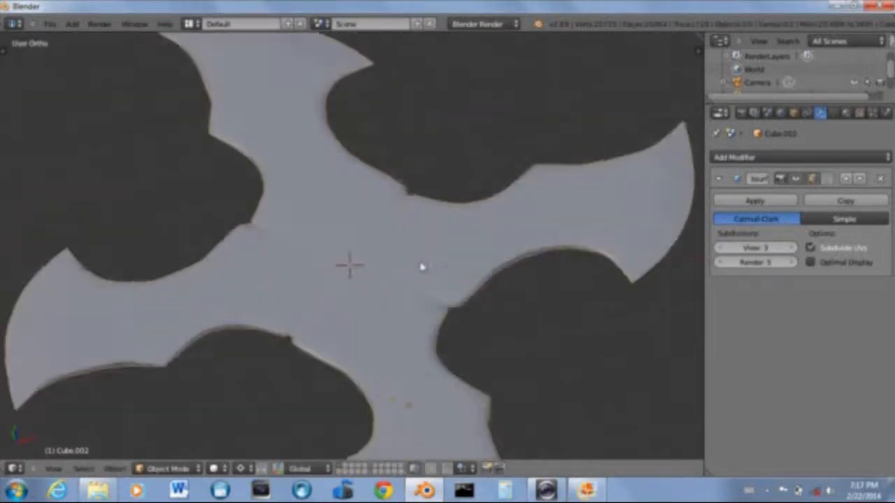
# Return to Edit Mode around the star's centre and switch to face selection
pyautogui.moveTo(410, 260); pyautogui.dragTo(318, 293, button='middle')
pyautogui.scroll(-3, 319, 263)
pyautogui.moveTo(295, 189); pyautogui.dragTo(328, 205, button='middle')
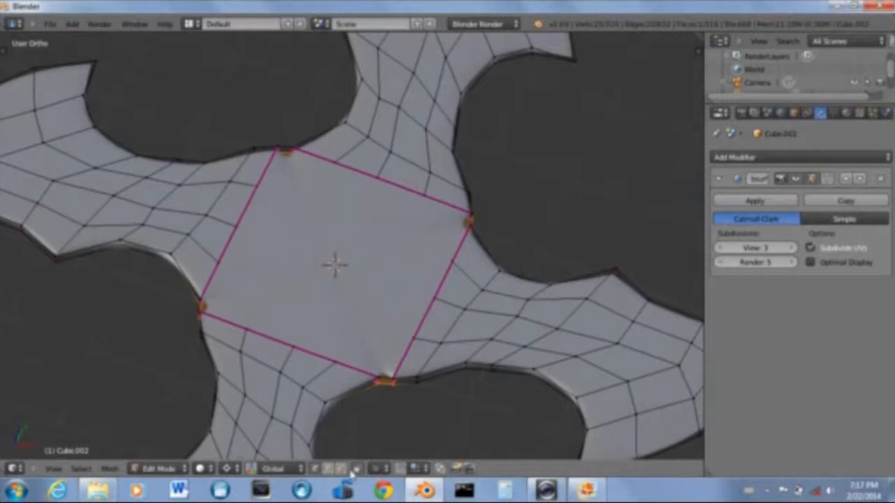
pyautogui.click(340, 469)
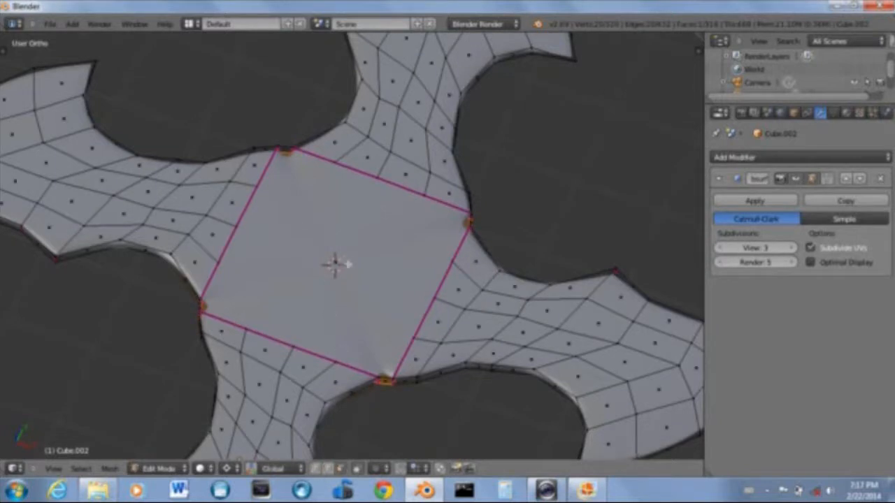
# Adjust the edge crease around the star's central square face, check it in wireframe, and return to Object Mode
pyautogui.moveTo(343, 266)
pyautogui.mouseDown(button='middle')
pyautogui.moveTo(359, 253)
pyautogui.moveTo(373, 280)
pyautogui.moveTo(343, 262)
pyautogui.mouseUp(button='middle')
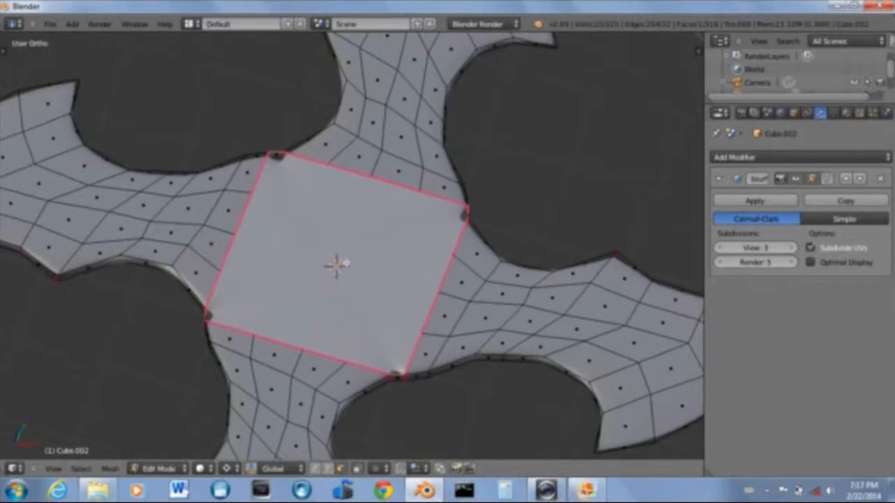
pyautogui.hotkey('shift', 'e')
pyautogui.click(537, 222)
pyautogui.press('z')
pyautogui.moveTo(396, 267); pyautogui.dragTo(387, 174, button='middle')
pyautogui.press('z')
pyautogui.press('Tab')
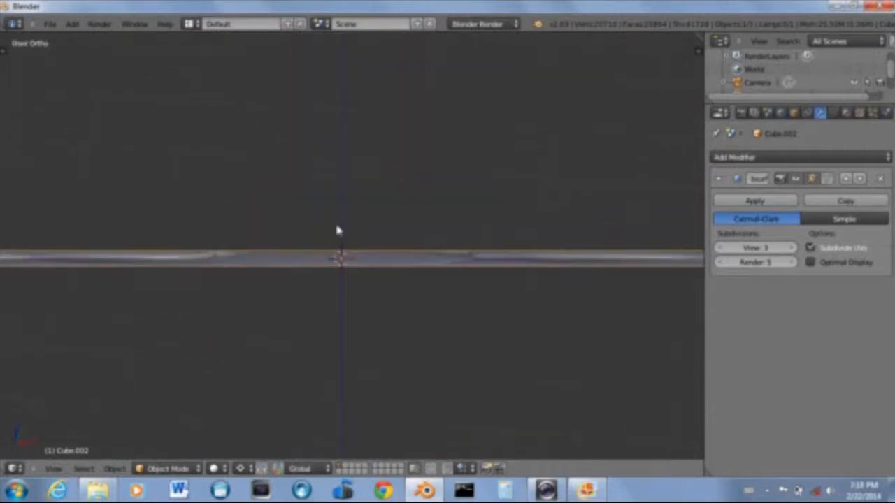
# Scale the star slightly along the global Z axis and check its shape and transform properties
pyautogui.scroll(-3, 335, 229)
pyautogui.press('KP_1')
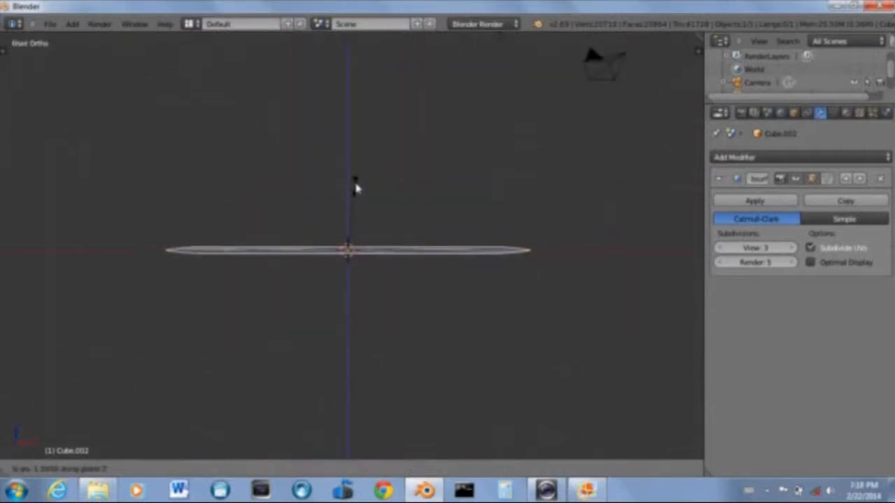
pyautogui.moveTo(358, 176); pyautogui.dragTo(398, 325, button='middle')
pyautogui.scroll(10, 397, 325)
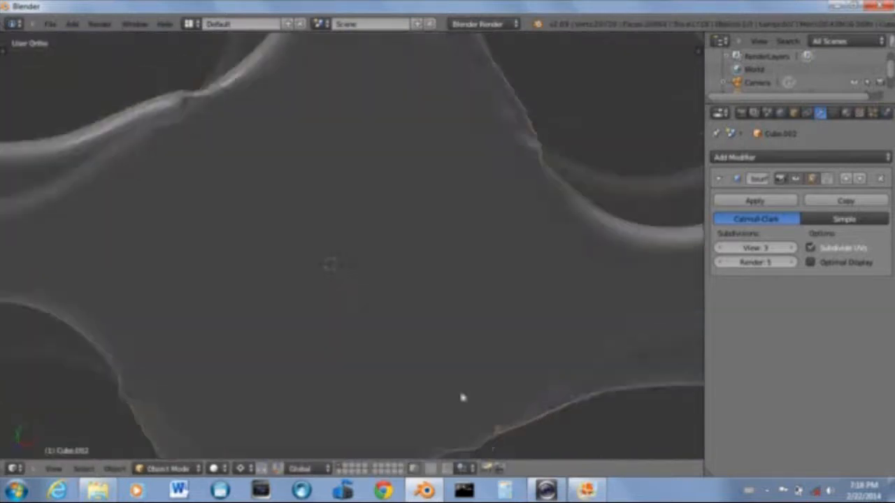
pyautogui.moveTo(462, 397); pyautogui.dragTo(537, 296, button='middle')
pyautogui.press('n')
pyautogui.scroll(2, 484, 317)
pyautogui.scroll(-3, 454, 244)
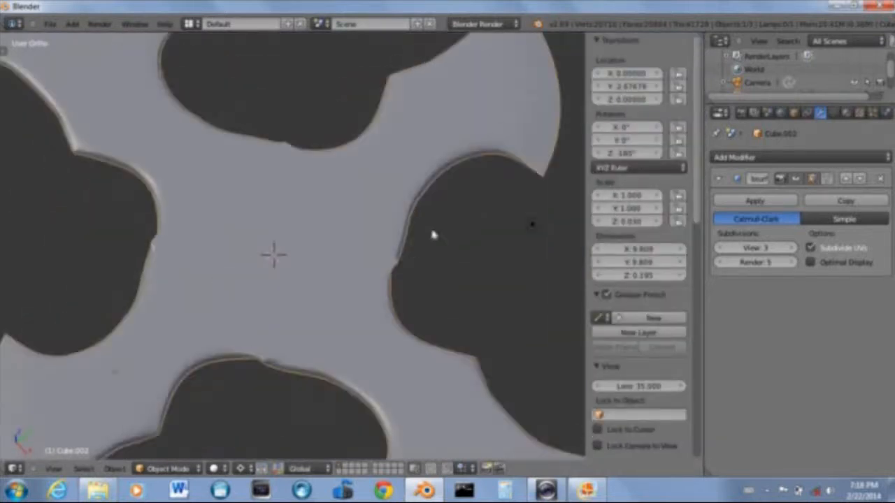
# Hide the transform properties and readjust the crease on the central face's edges, finishing in Object Mode
pyautogui.press('Tab')
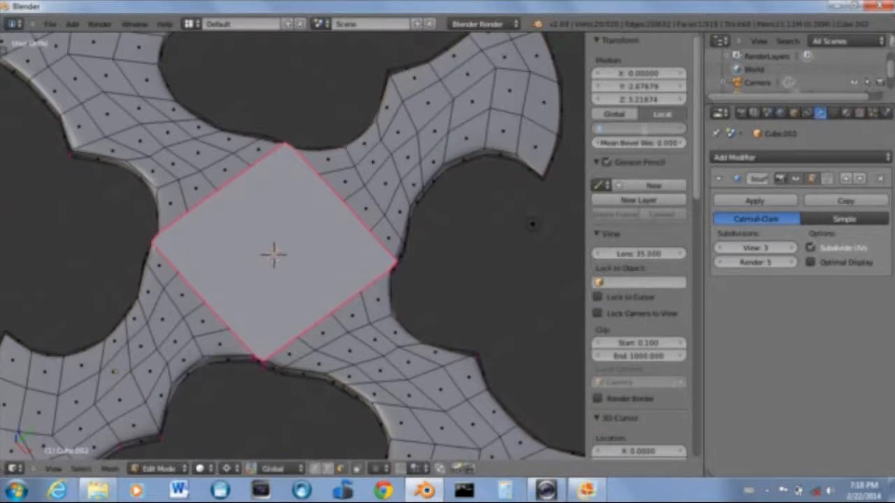
pyautogui.press('n')
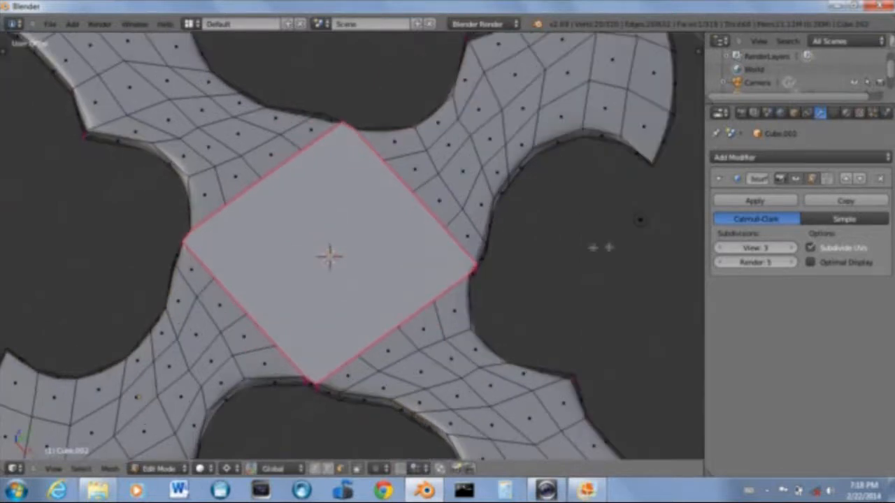
pyautogui.press('Tab')
pyautogui.scroll(4, 228, 239)
pyautogui.moveTo(200, 248); pyautogui.dragTo(379, 202, button='middle')
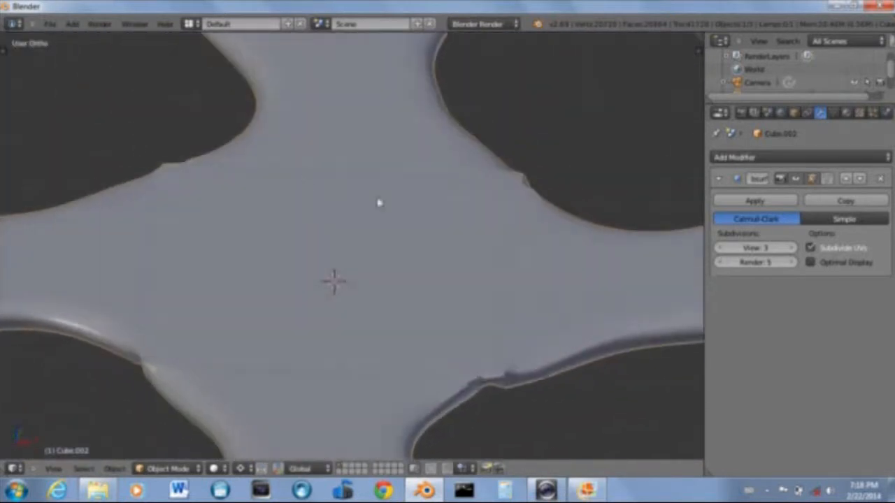
pyautogui.press('Tab')
pyautogui.hotkey('shift', 'e')
pyautogui.click(665, 56)
pyautogui.press('Tab')
pyautogui.scroll(-1, 494, 284)
pyautogui.scroll(-2, 489, 293)
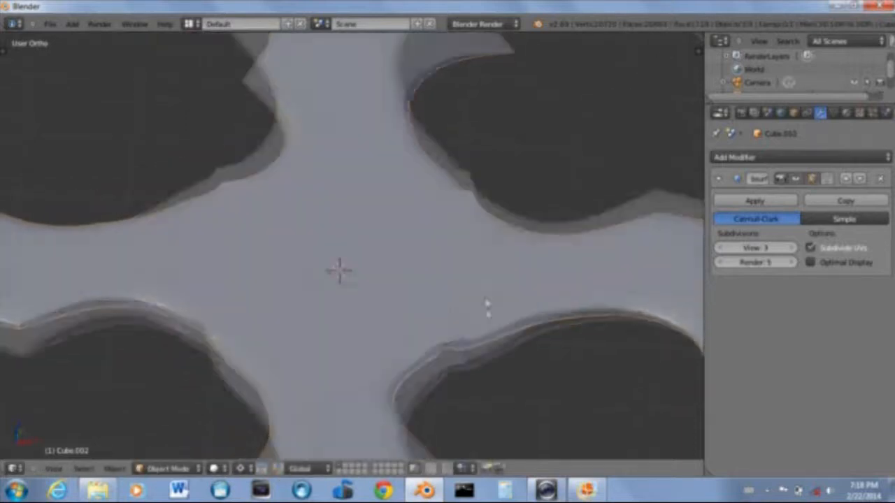
# Render the star from the camera view and close the render result
pyautogui.moveTo(485, 306); pyautogui.dragTo(441, 292, button='middle')
pyautogui.scroll(-3, 428, 328)
pyautogui.press('KP_5')
pyautogui.scroll(-2, 427, 338)
pyautogui.press('KP_0')
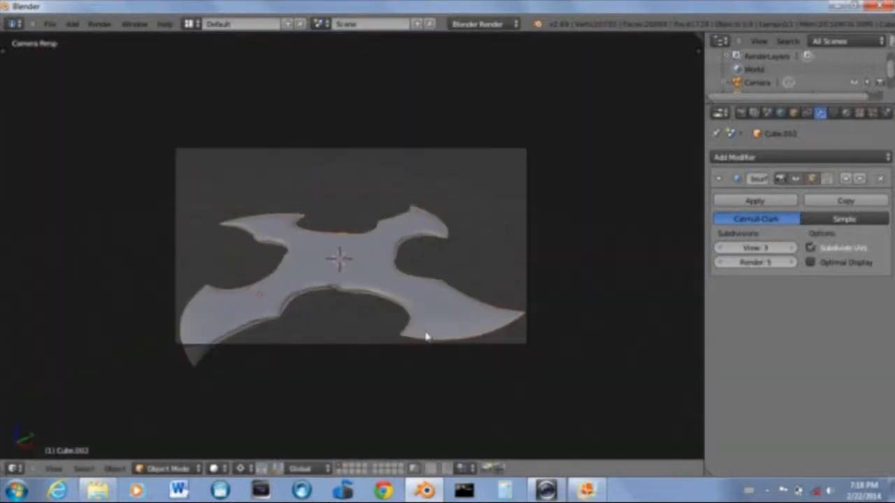
pyautogui.press('F12')
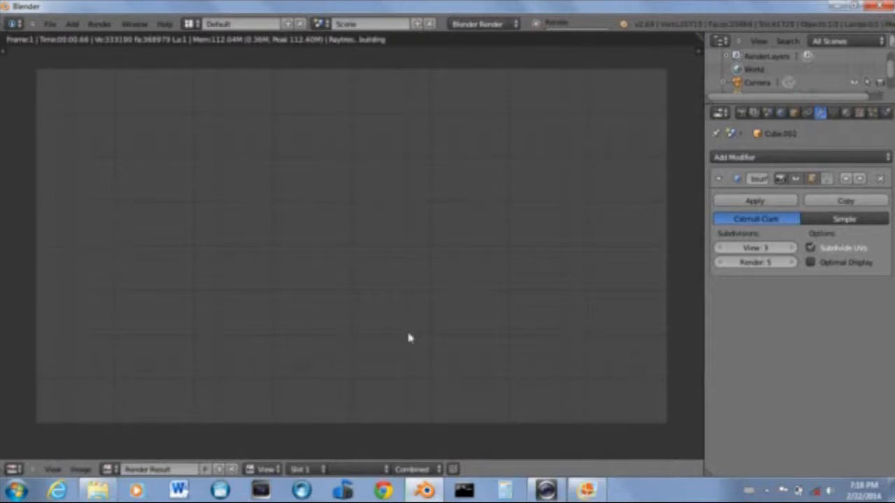
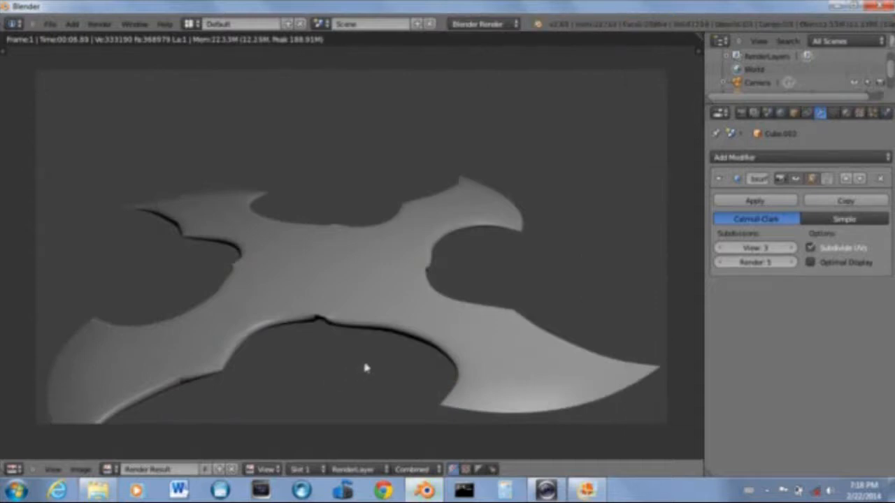
pyautogui.press('Escape')
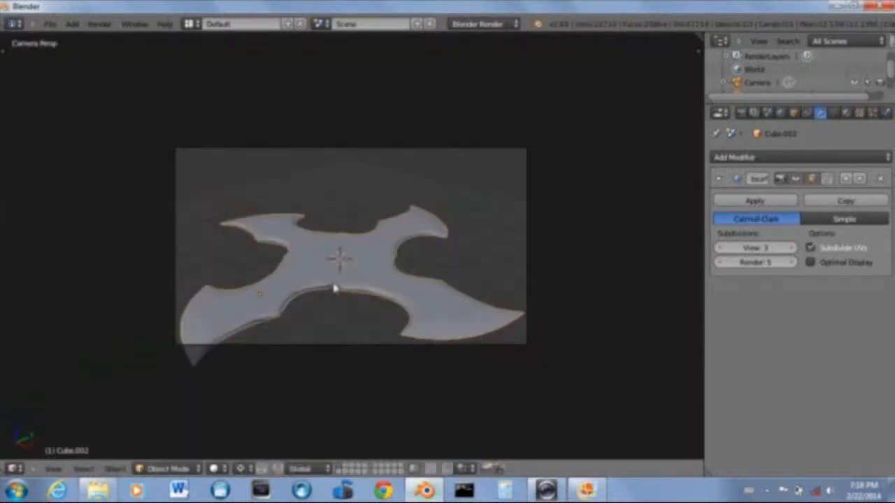
# Switch to the Ninja Star #2 Full image in Windows Live Photo Gallery and examine its central disc up close
pyautogui.press('KP_7')
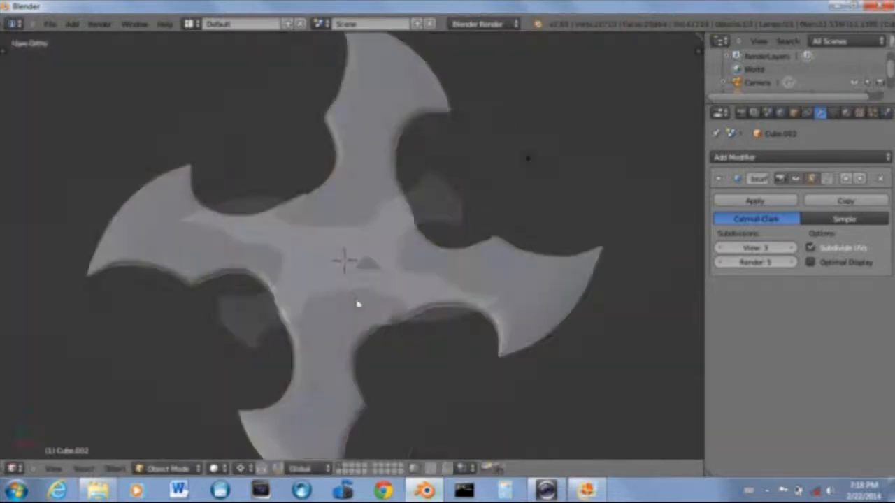
pyautogui.scroll(6, 343, 298)
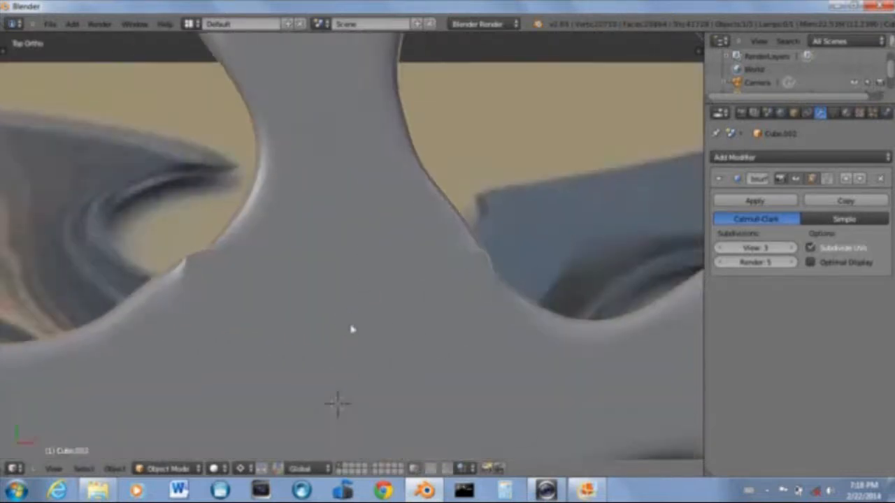
pyautogui.keyDown('shift'); pyautogui.moveTo(352, 329); pyautogui.dragTo(411, 160, button='middle'); pyautogui.keyUp('shift')
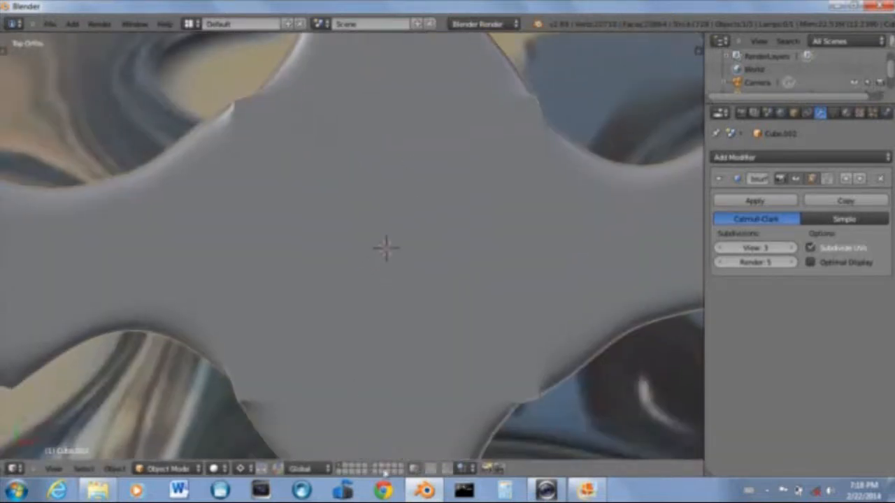
pyautogui.click(584, 491)
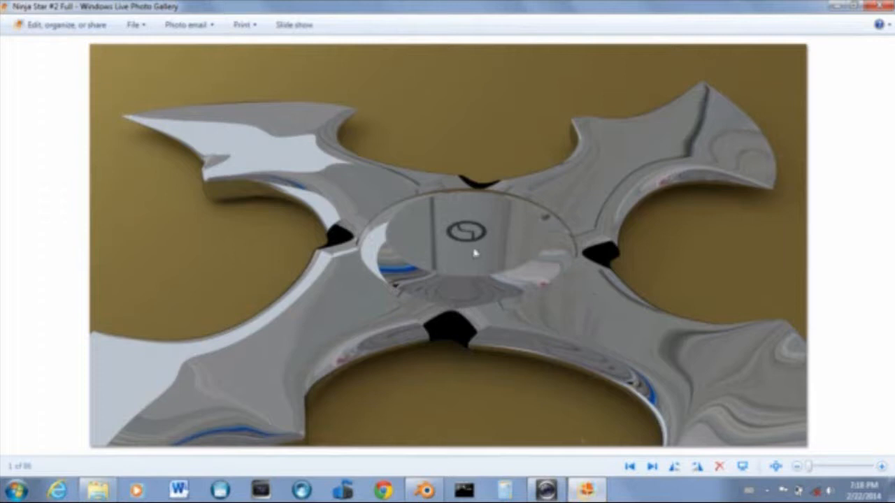
pyautogui.scroll(5, 465, 303)
pyautogui.press('capslock')
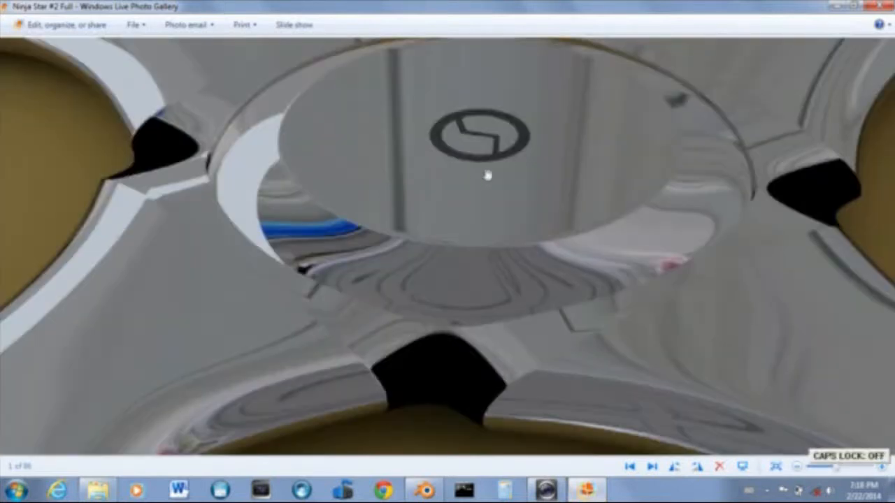
pyautogui.scroll(-5, 472, 219)
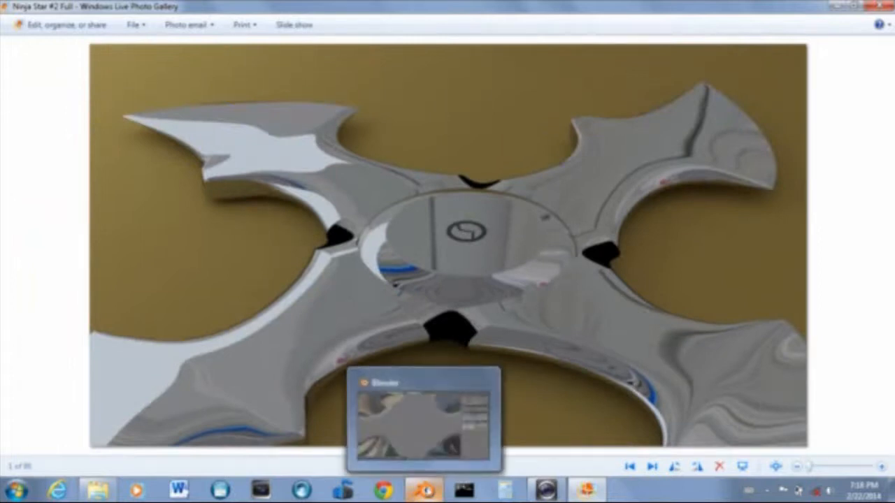
# Switch back to Blender and examine the star's centre from the front, side and top
pyautogui.click(425, 490)
pyautogui.press('KP_1')
pyautogui.scroll(4, 508, 307)
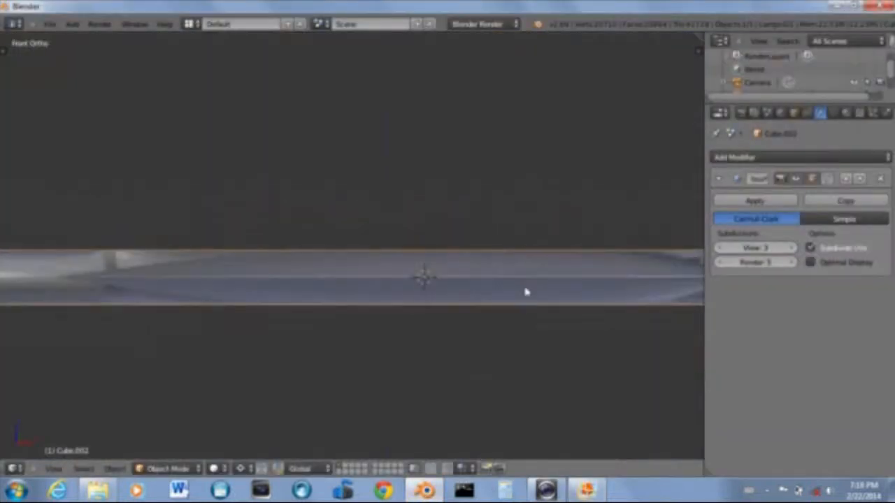
pyautogui.moveTo(537, 278); pyautogui.dragTo(499, 314, button='middle')
pyautogui.press('KP_3')
pyautogui.moveTo(407, 270); pyautogui.dragTo(364, 410, button='middle')
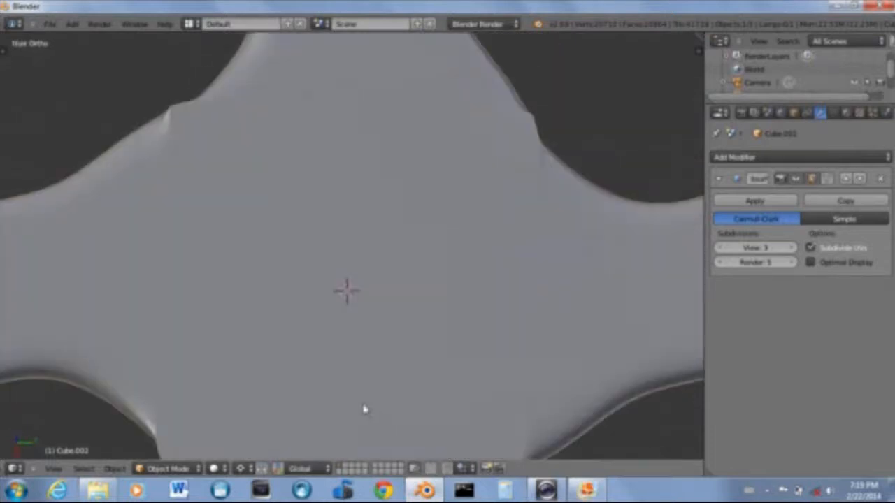
pyautogui.press('KP_7')
pyautogui.scroll(5, 455, 231)
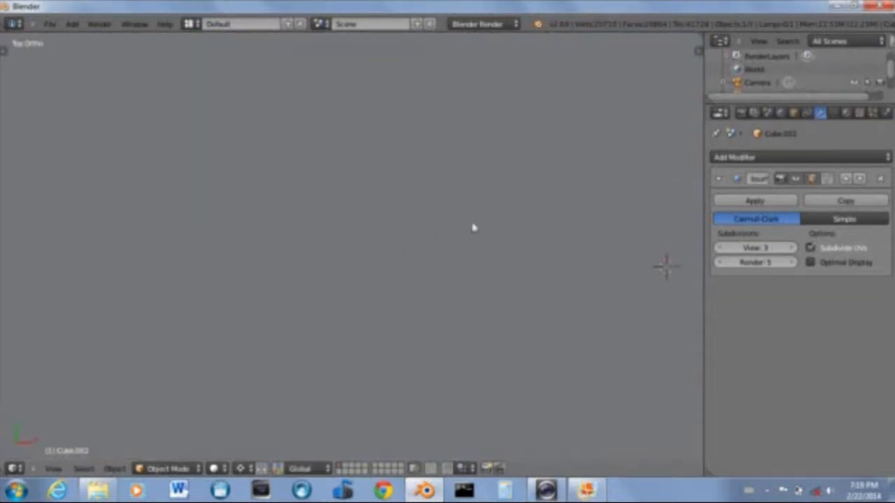
pyautogui.press('z')
pyautogui.press('z')
pyautogui.scroll(-5, 465, 227)
pyautogui.scroll(4, 440, 250)
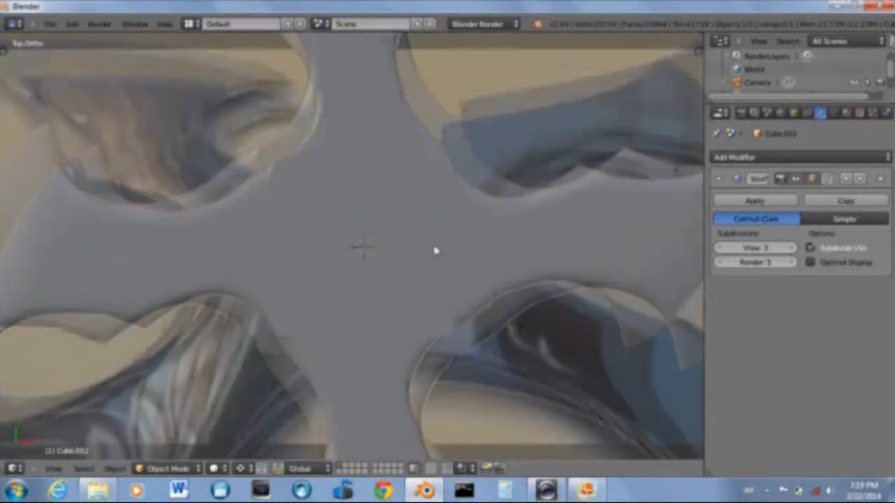
# Add a cylinder mesh at the star's centre and display it in wireframe from the front
pyautogui.hotkey('shift', 'a')
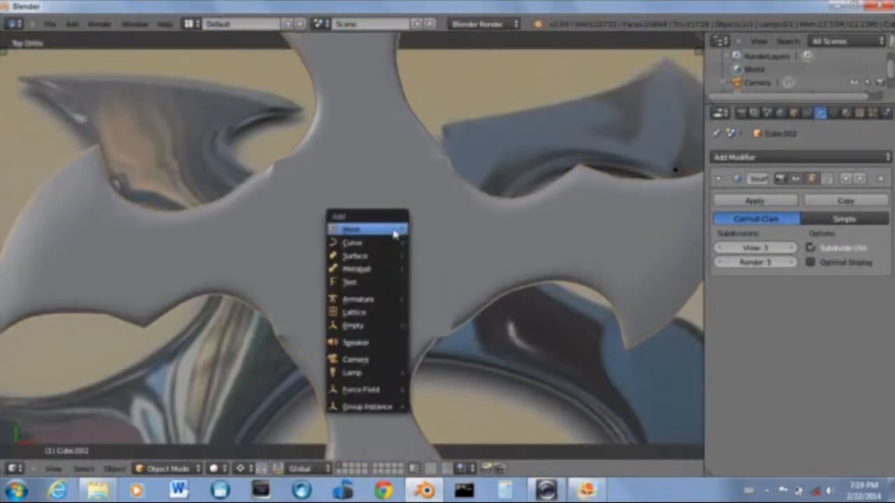
pyautogui.moveTo(396, 231)
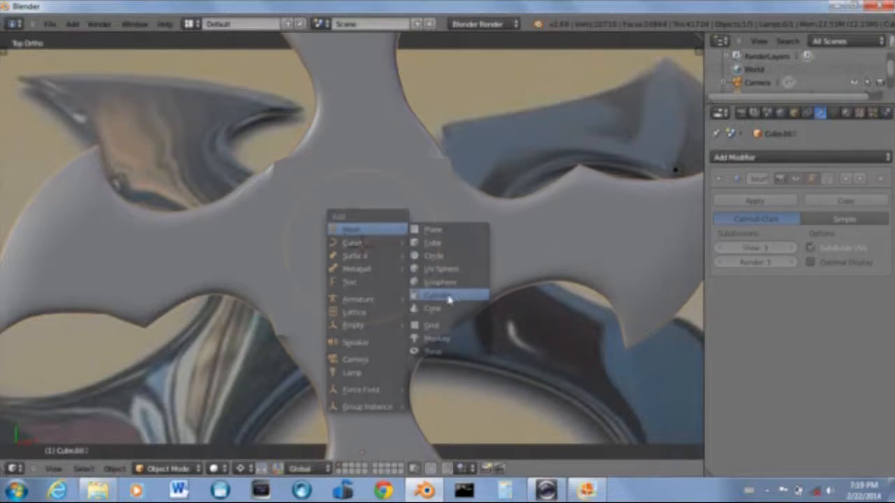
pyautogui.click(451, 295)
pyautogui.scroll(-4, 451, 295)
pyautogui.moveTo(451, 295); pyautogui.dragTo(474, 218, button='middle')
pyautogui.press('KP_1')
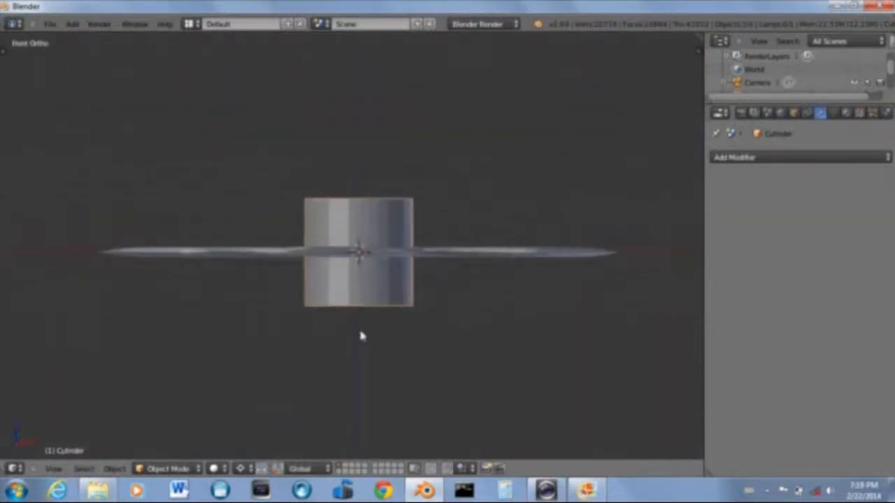
pyautogui.scroll(6, 384, 332)
pyautogui.scroll(2, 364, 312)
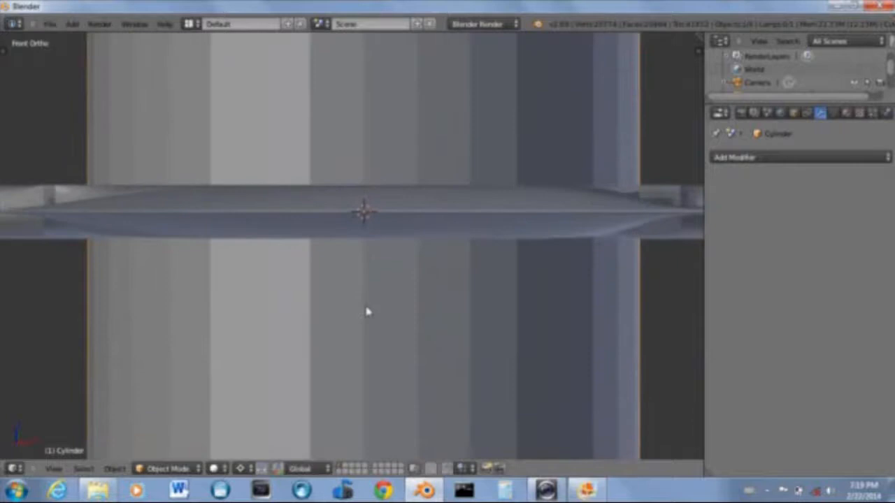
pyautogui.press('z')
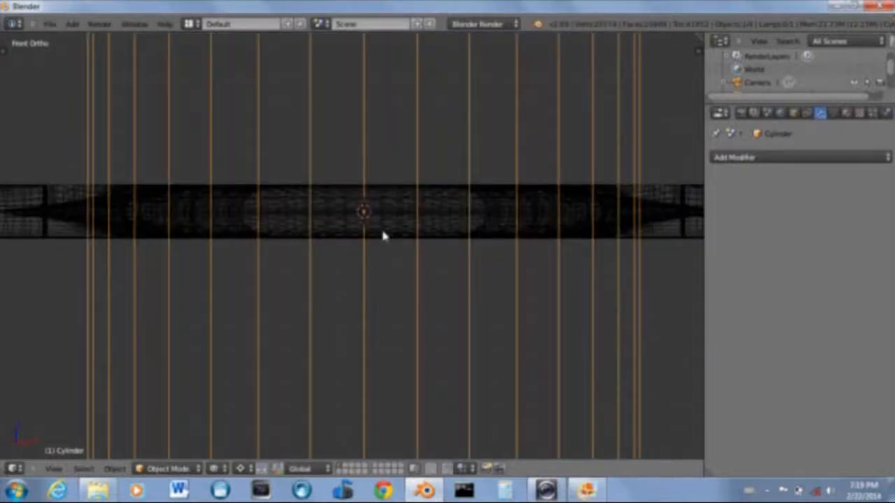
pyautogui.scroll(-3, 455, 198)
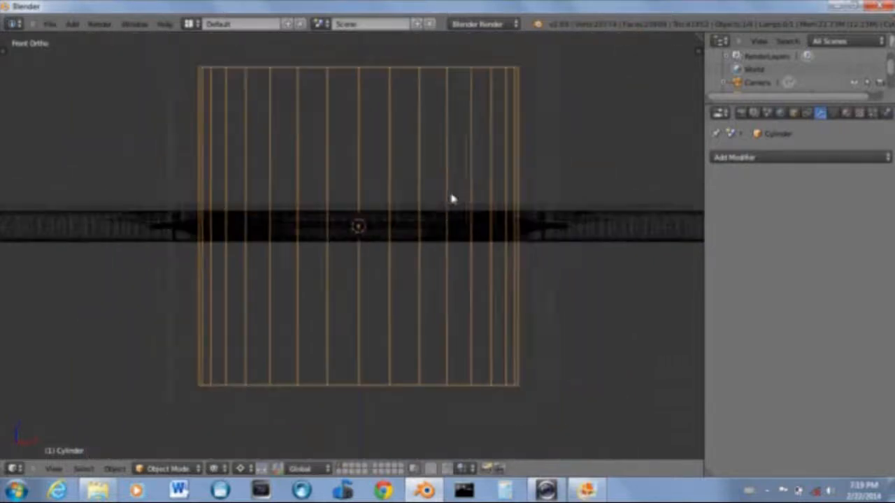
pyautogui.press('s')
pyautogui.press('z')
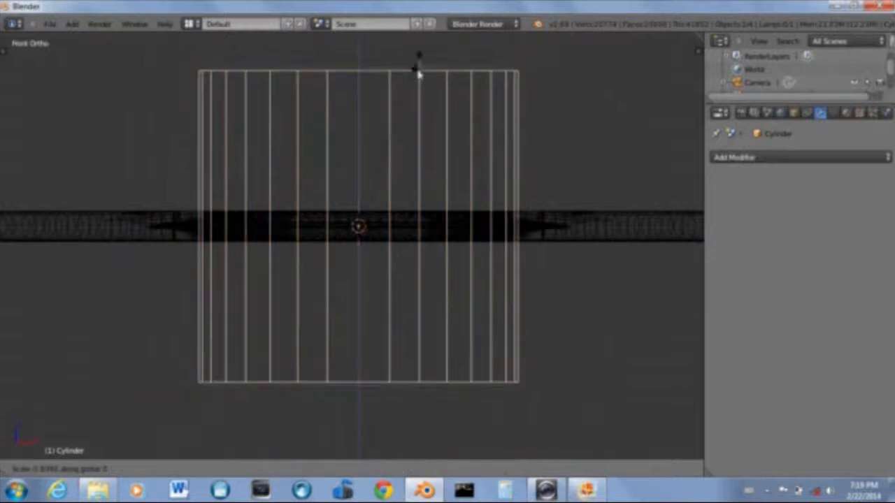
pyautogui.click(371, 208)
pyautogui.hotkey('ctrl', 'z')
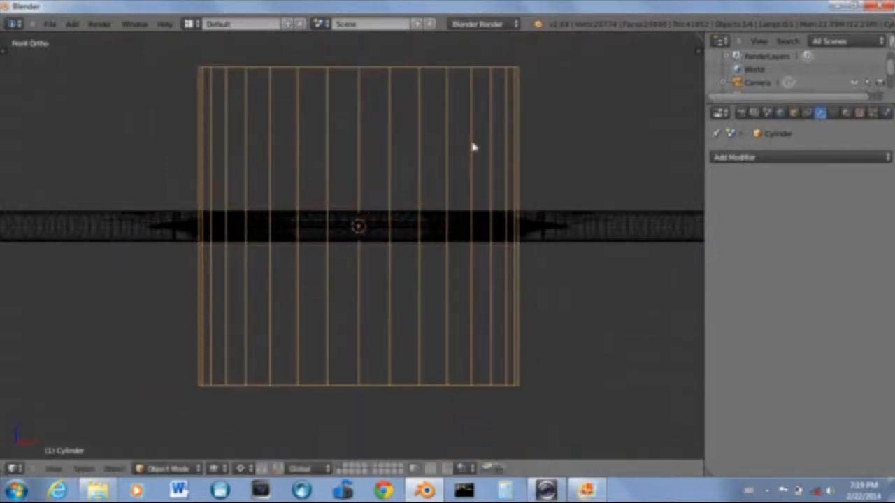
pyautogui.press('s')
pyautogui.click(397, 208)
pyautogui.hotkey('ctrl', 'z')
# Flatten the cylinder along the Z axis until it is slightly thinner than the star
pyautogui.press('s')
pyautogui.press('z')
pyautogui.click(374, 237)
pyautogui.press('s')
pyautogui.press('z')
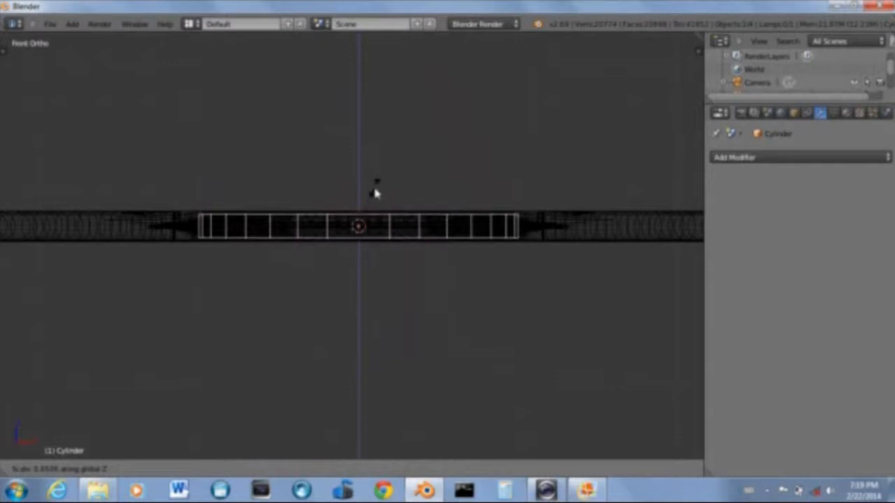
pyautogui.click(376, 196)
# Move the cylinder up along the Z axis so its top protrudes slightly above the star's upper surface
pyautogui.scroll(5, 373, 184)
pyautogui.keyDown('shift'); pyautogui.moveTo(373, 184); pyautogui.dragTo(325, 344, button='middle'); pyautogui.keyUp('shift')
pyautogui.scroll(8, 325, 345)
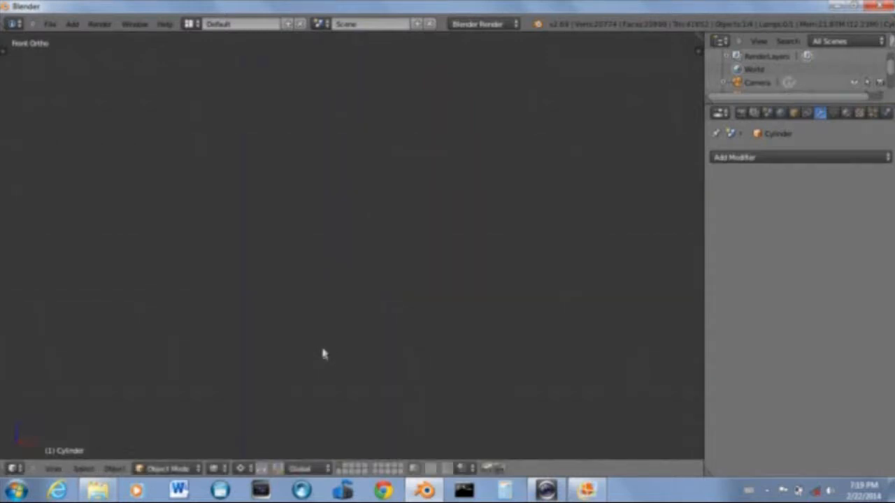
pyautogui.scroll(-7, 325, 346)
pyautogui.press('g')
pyautogui.press('z')
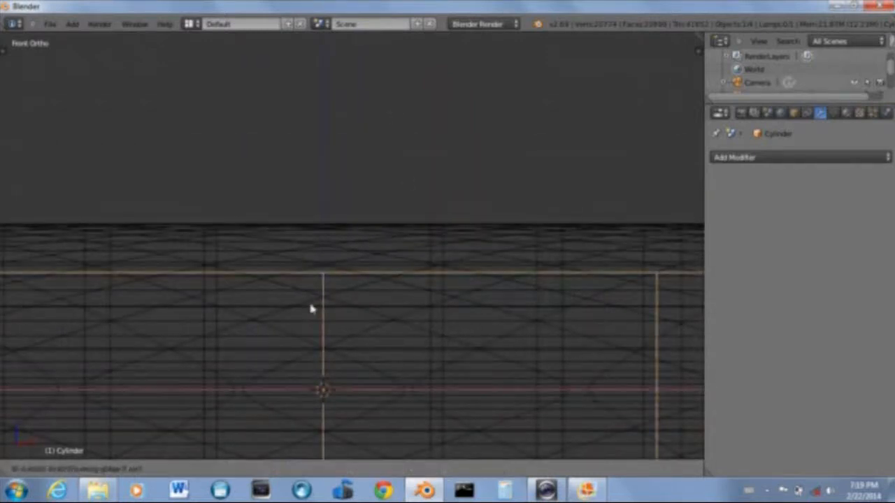
pyautogui.click(315, 230)
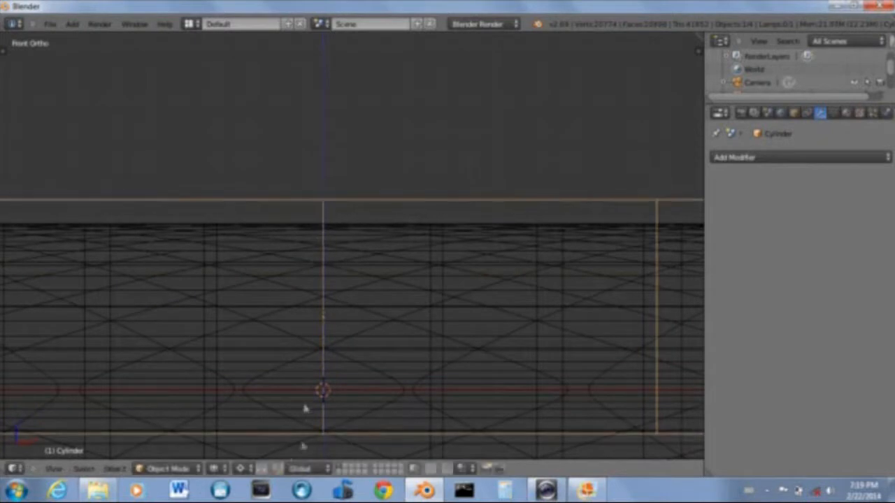
# Check the reference render and lower the cylinder slightly along Z so its top sits just above the star's surface
pyautogui.click(587, 491)
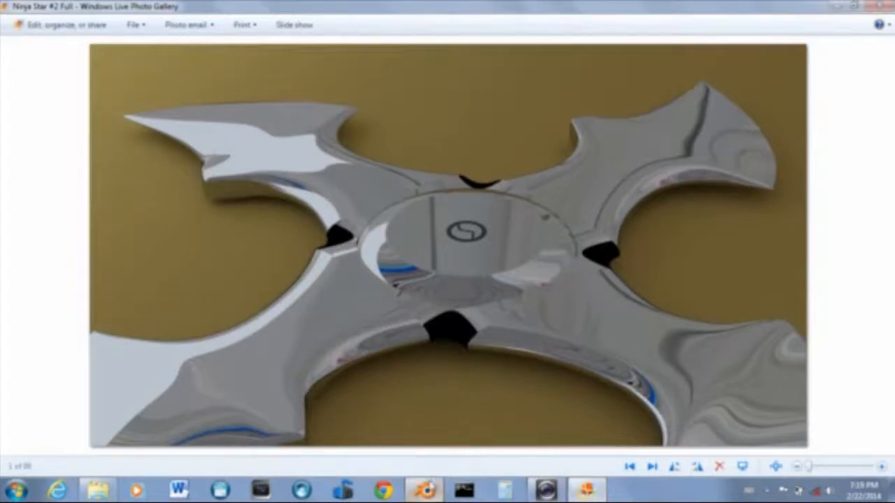
pyautogui.click(427, 489)
pyautogui.scroll(-5, 421, 256)
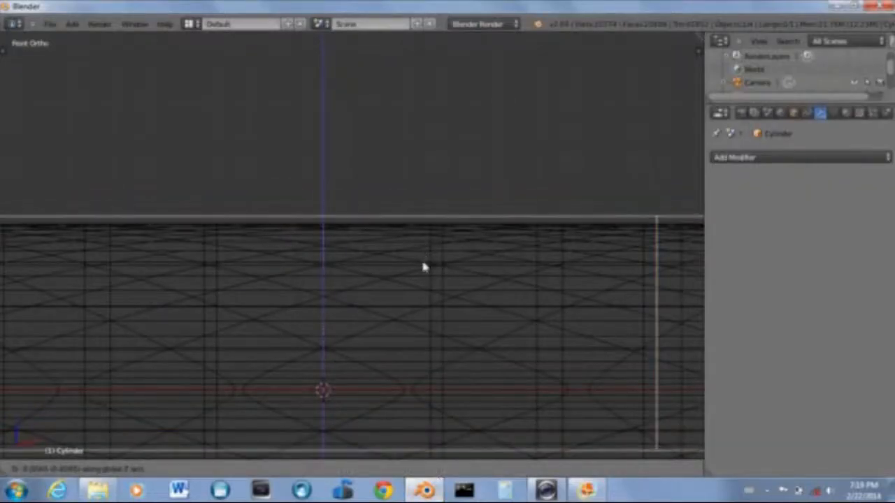
pyautogui.moveTo(411, 260)
pyautogui.mouseDown(button='middle')
pyautogui.moveTo(422, 280)
pyautogui.moveTo(412, 268)
pyautogui.mouseUp(button='middle')
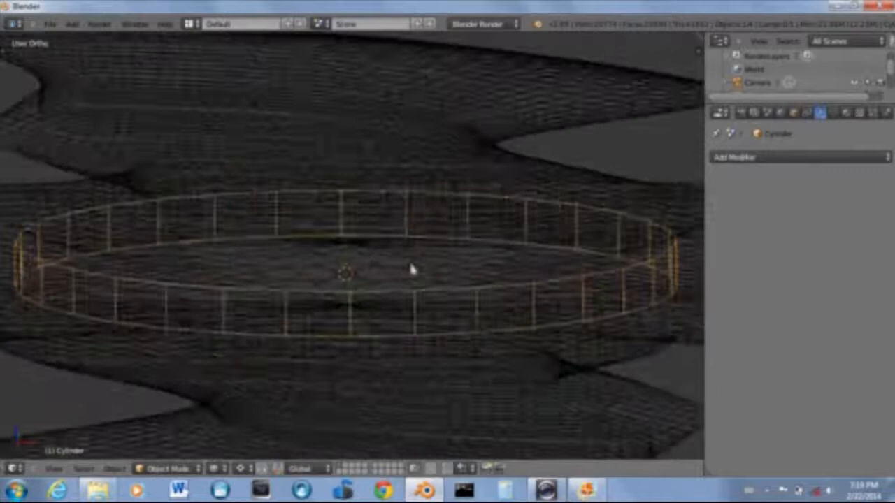
pyautogui.press('KP_1')
pyautogui.scroll(2, 365, 271)
pyautogui.press('z')
pyautogui.moveTo(278, 232)
pyautogui.keyDown('shift'); pyautogui.mouseDown(button='middle')
pyautogui.moveTo(389, 260)
pyautogui.moveTo(321, 262)
pyautogui.mouseUp(button='middle'); pyautogui.keyUp('shift')
pyautogui.press('z')
pyautogui.scroll(-3, 367, 267)
# Enter Edit Mode on the cylinder and box-select all the vertices of its top face
pyautogui.press('Tab')
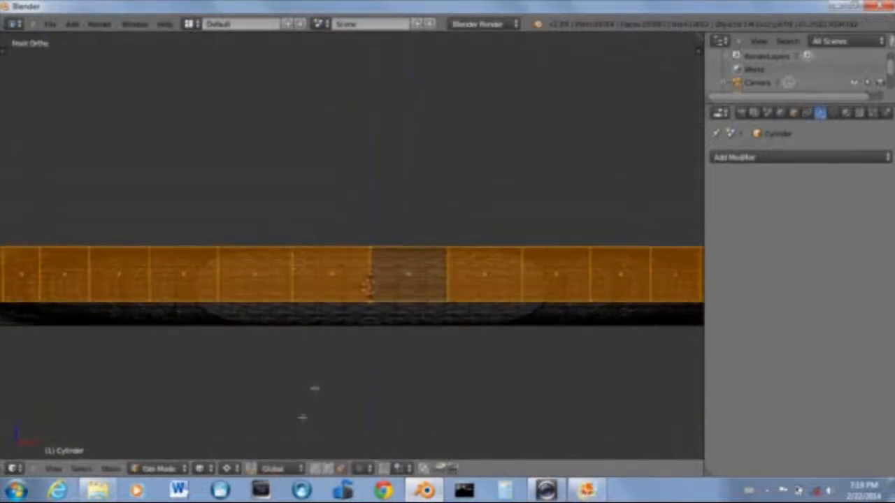
pyautogui.scroll(-3, 224, 220)
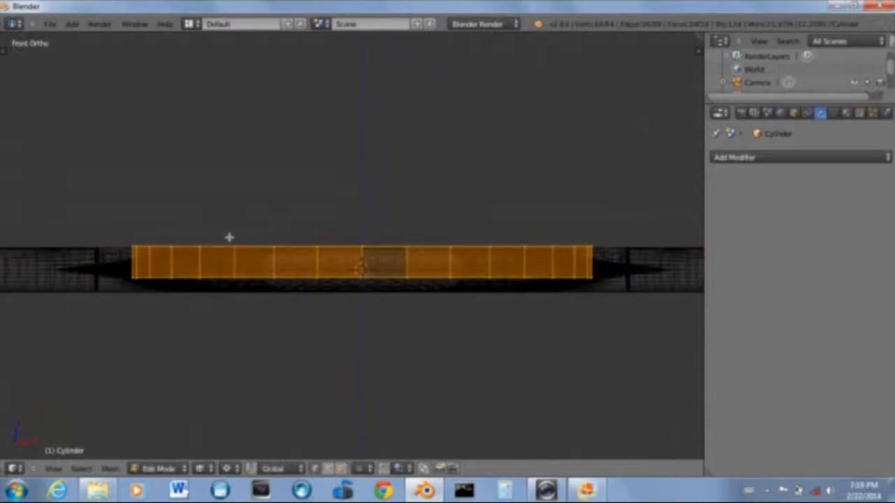
pyautogui.rightClick(248, 247)
pyautogui.press('b')
pyautogui.moveTo(121, 229); pyautogui.dragTo(615, 263)
pyautogui.moveTo(499, 259); pyautogui.dragTo(492, 290, button='middle')
pyautogui.scroll(-5, 488, 279)
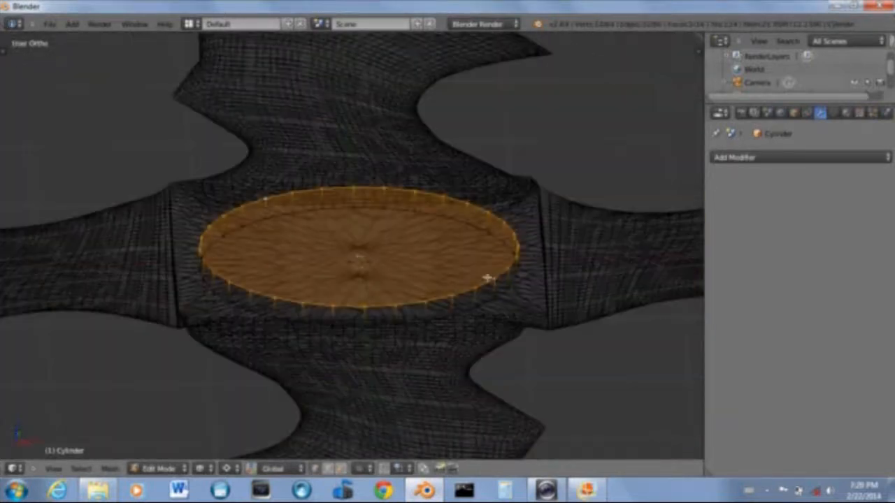
# Extrude the cylinder's top face a short distance upward above the star's surface
pyautogui.press('KP_1')
pyautogui.scroll(4, 466, 281)
pyautogui.keyDown('shift'); pyautogui.moveTo(421, 268); pyautogui.dragTo(401, 210, button='middle'); pyautogui.keyUp('shift')
pyautogui.scroll(-1, 403, 208)
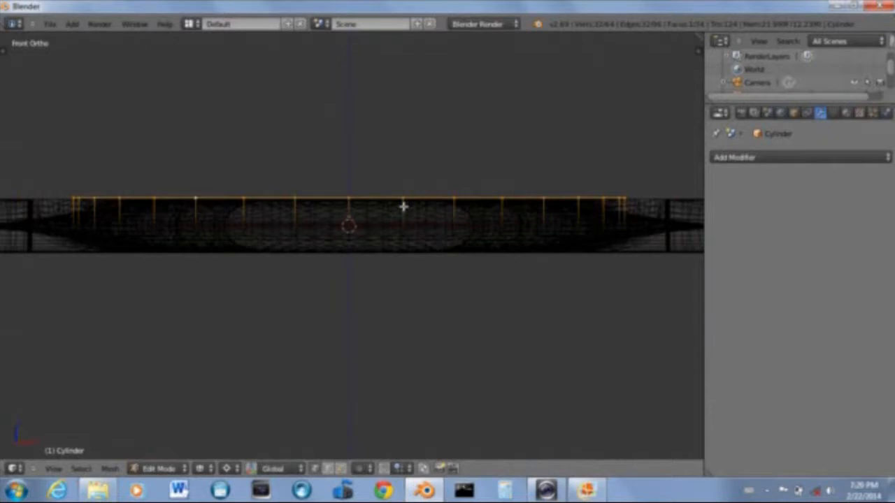
pyautogui.press('g')
pyautogui.press('z')
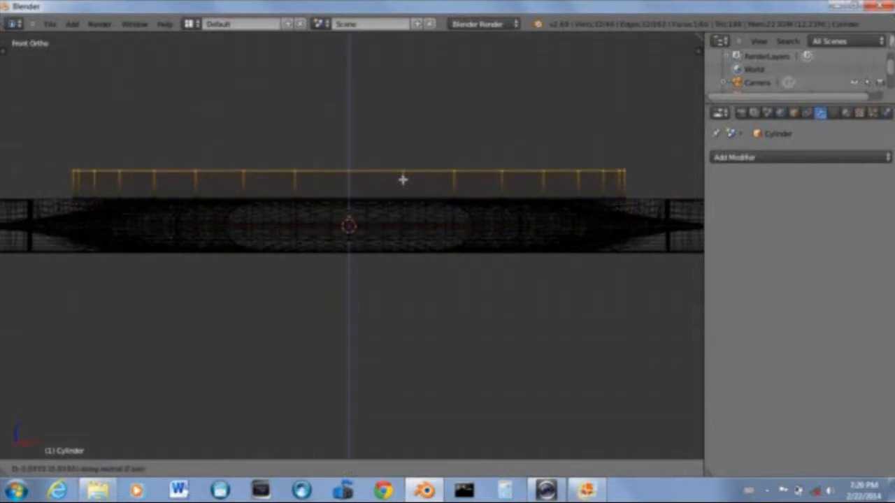
pyautogui.click(404, 176)
# Try scaling the extruded top face inward and undo the scaling
pyautogui.press('s')
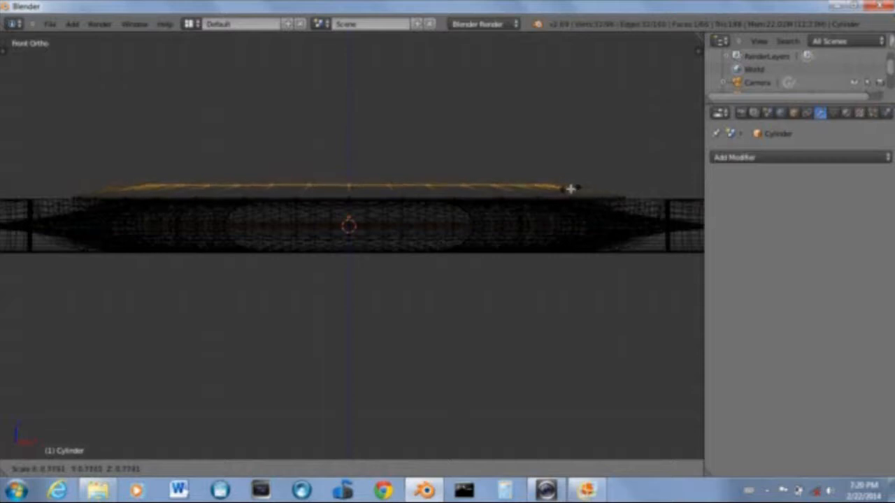
pyautogui.click(570, 183)
pyautogui.hotkey('ctrl', 'z')
pyautogui.moveTo(586, 198); pyautogui.dragTo(585, 208, button='middle')
pyautogui.press('KP_1')
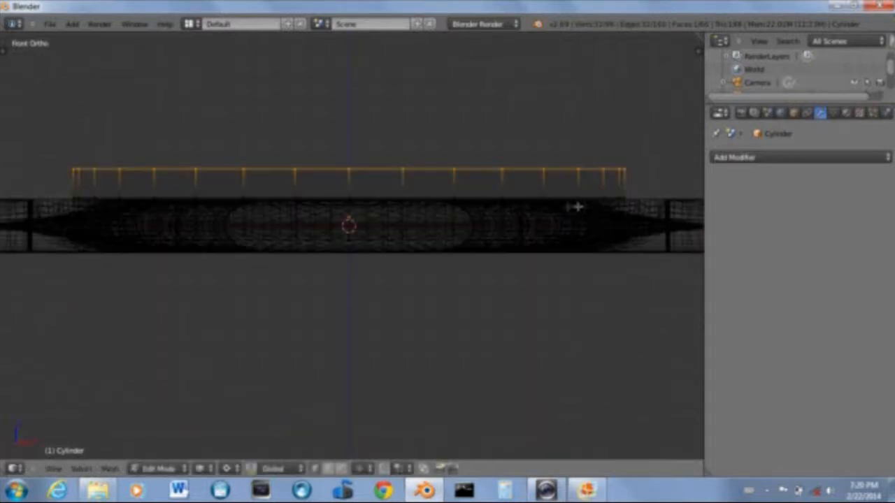
# Scale the extruded top face inward and adjust its height along Z to form a sloped rim around the disc
pyautogui.press('s')
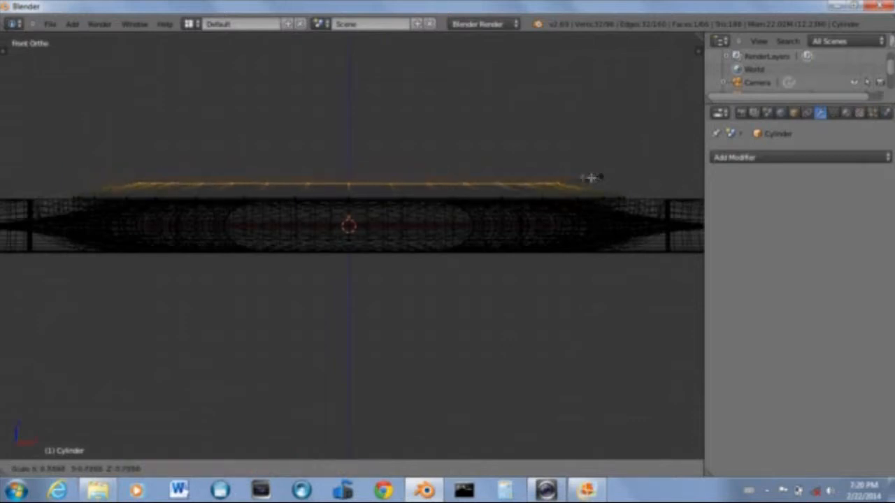
pyautogui.click(565, 177)
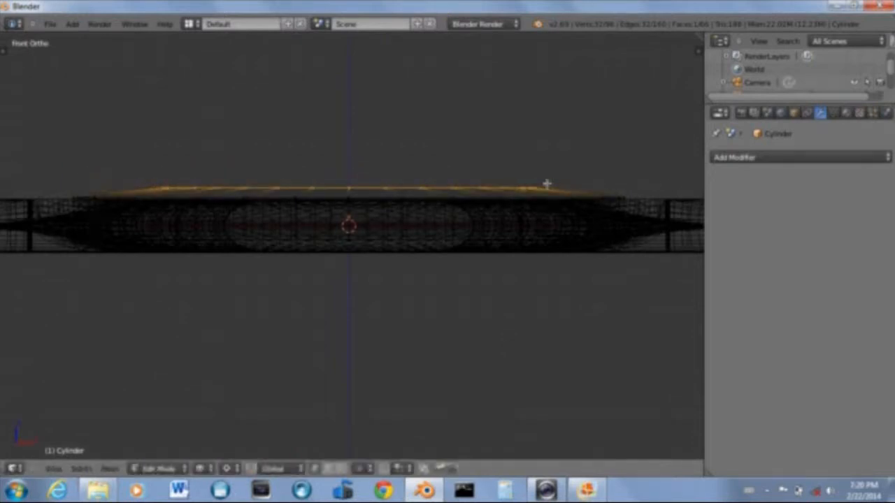
pyautogui.press('g')
pyautogui.press('z')
pyautogui.click(493, 187)
pyautogui.moveTo(493, 187); pyautogui.dragTo(529, 224, button='middle')
pyautogui.press('s')
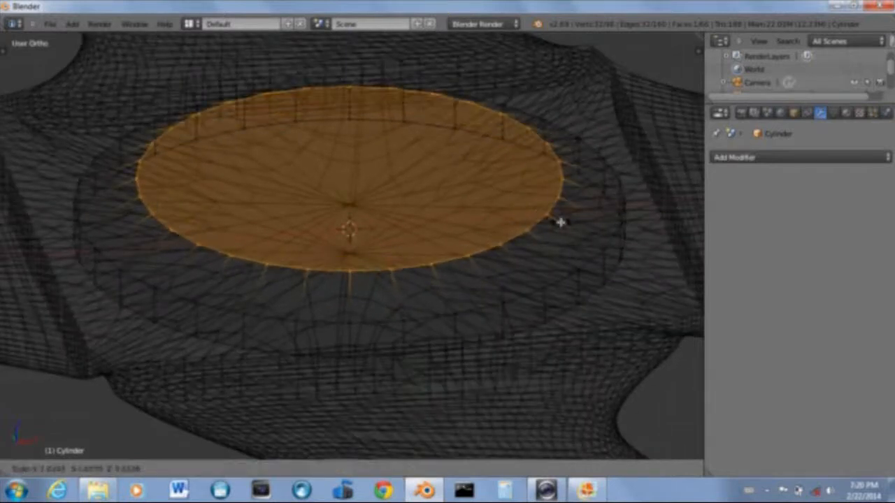
pyautogui.click(562, 221)
# Compare the sloped disc in solid shading with the central disc in the reference render
pyautogui.click(588, 491)
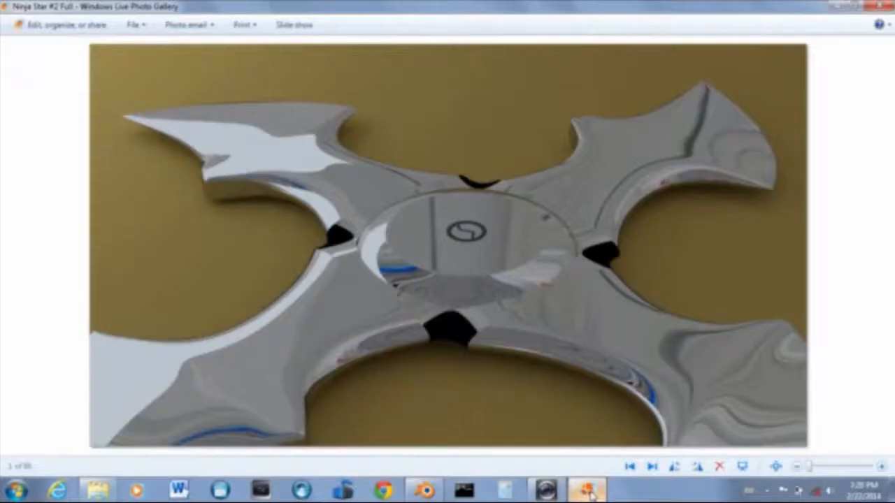
pyautogui.click(427, 491)
pyautogui.press('z')
pyautogui.scroll(-1, 429, 346)
pyautogui.moveTo(429, 346); pyautogui.dragTo(419, 305, button='middle')
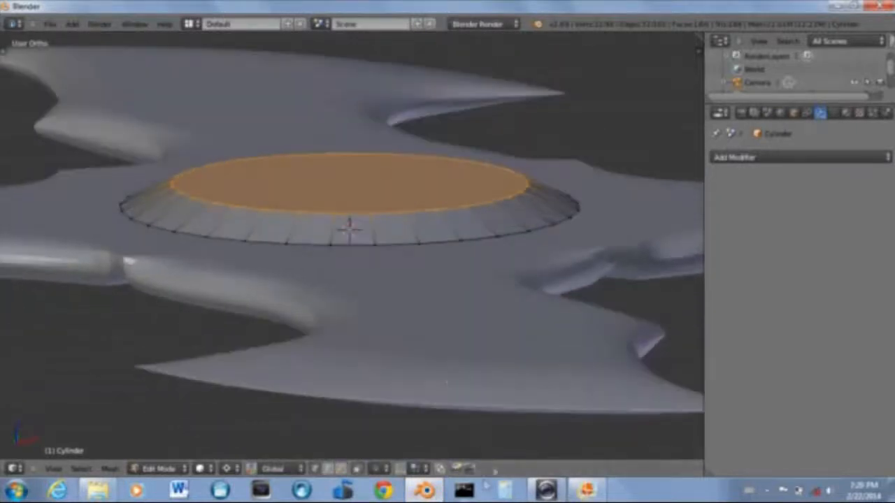
# Recheck the reference render and raise the disc's top face slightly along Z from the front view
pyautogui.click(588, 491)
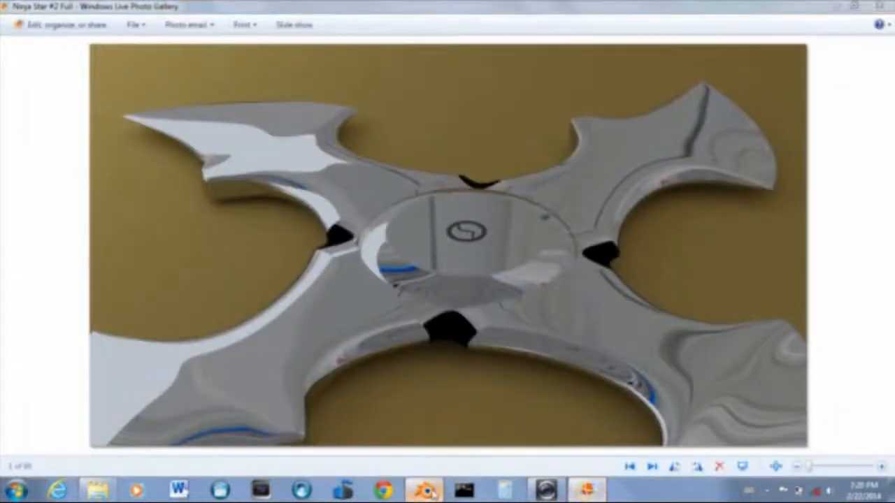
pyautogui.click(427, 491)
pyautogui.press('KP_1')
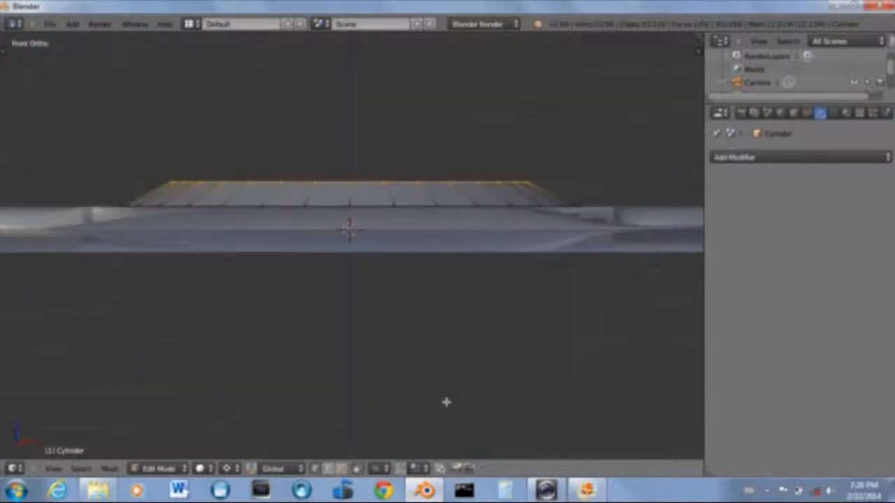
pyautogui.press('g')
pyautogui.press('z')
pyautogui.click(340, 200)
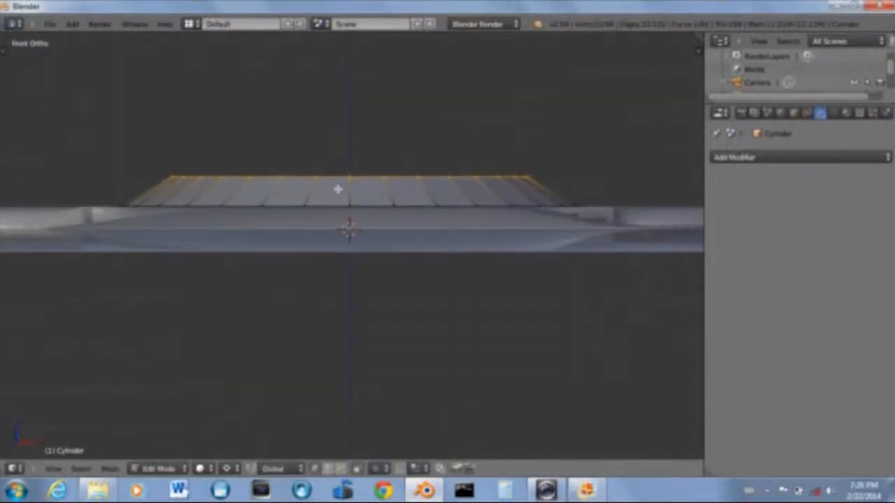
# Add a loop cut around the disc's sloped rim, scale it outward to round the slope, and return to Object Mode
pyautogui.hotkey('ctrl', 'r')
pyautogui.click(289, 189)
pyautogui.rightClick(289, 189)
pyautogui.press('s')
pyautogui.click(536, 189)
pyautogui.press('Tab')
# Examine the disc from above and compare its size with the reference render
pyautogui.moveTo(492, 240); pyautogui.dragTo(492, 382, button='middle')
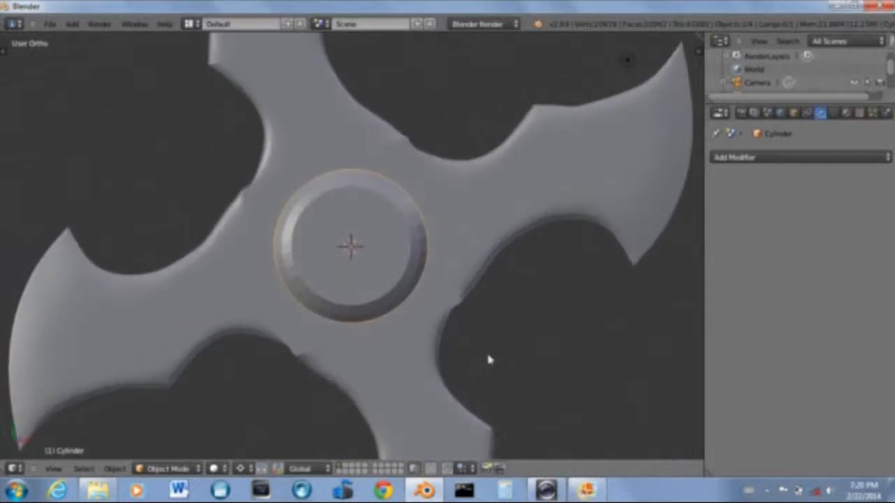
pyautogui.press('KP_7')
pyautogui.click(585, 492)
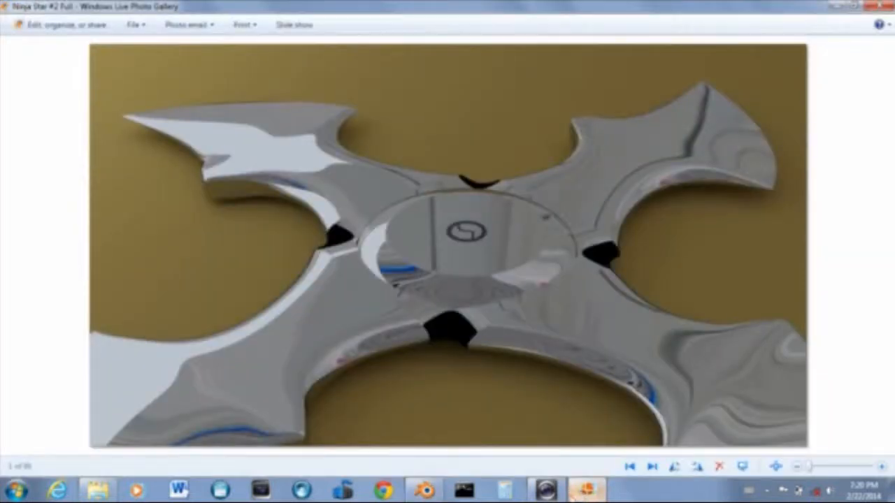
pyautogui.click(423, 491)
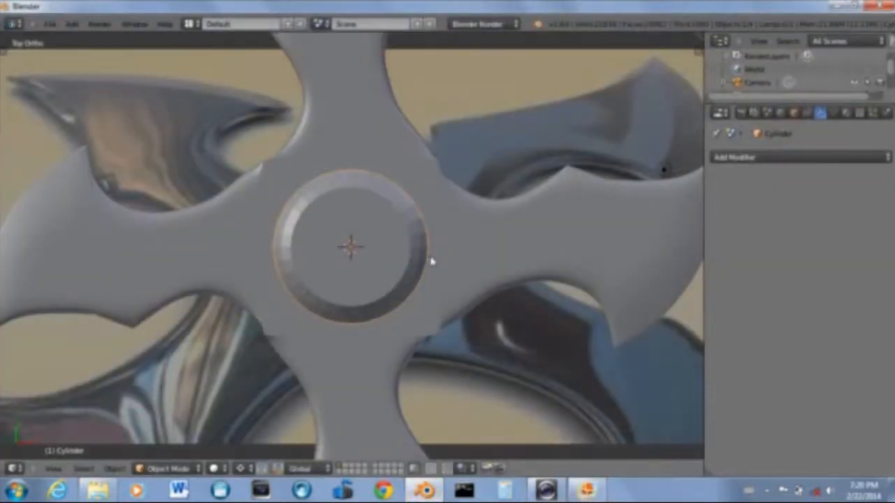
# Try enlarging the whole disc from the top view and undo the scaling
pyautogui.press('s')
pyautogui.click(447, 269)
pyautogui.hotkey('ctrl', 'z')
# Scale the whole disc up from the front view so it covers more of the star's centre
pyautogui.moveTo(447, 263); pyautogui.dragTo(443, 216, button='middle')
pyautogui.press('KP_1')
pyautogui.scroll(2, 441, 224)
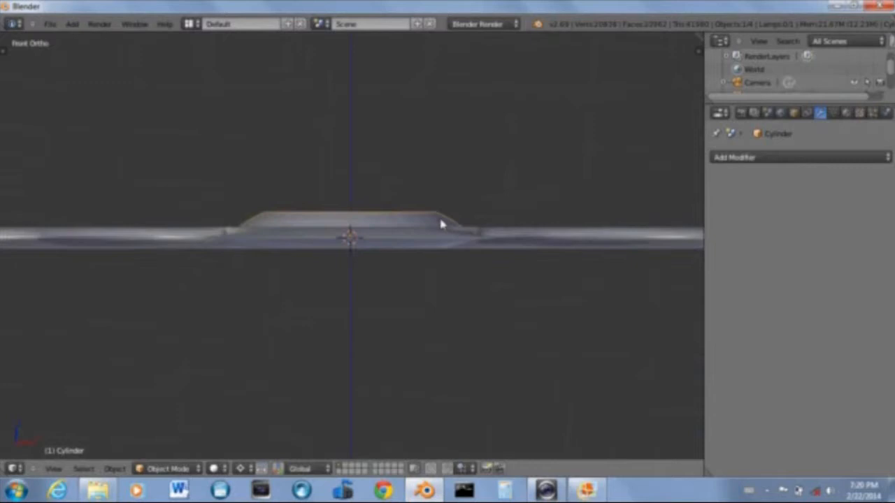
pyautogui.press('s')
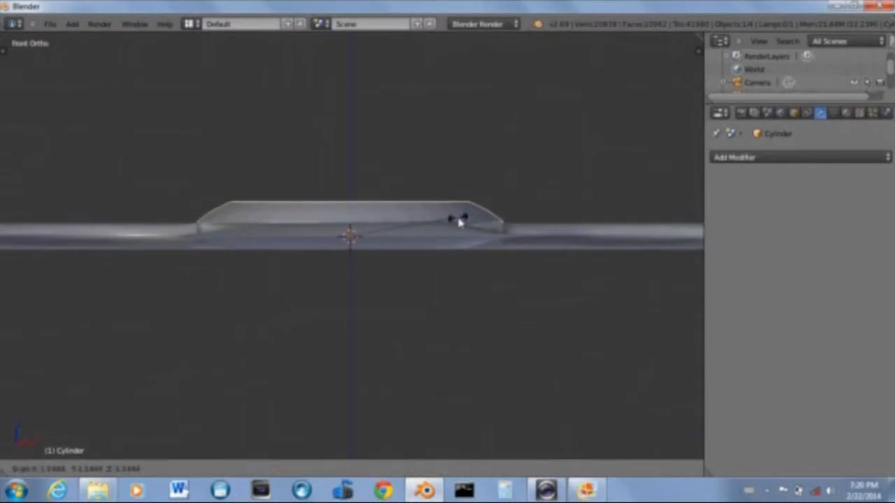
pyautogui.click(459, 224)
# Enlarge the disc further from the top view until its rim nearly reaches the notches between the blades
pyautogui.press('KP_7')
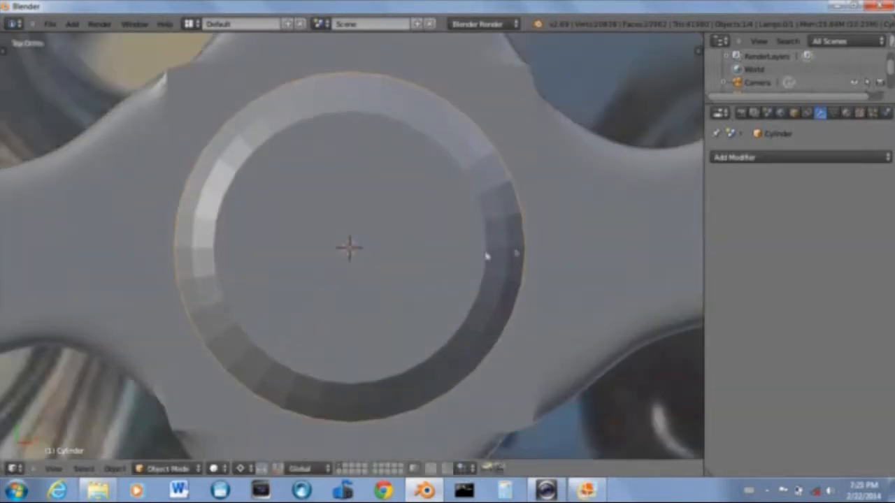
pyautogui.scroll(-2, 531, 258)
pyautogui.scroll(-3, 524, 257)
pyautogui.press('s')
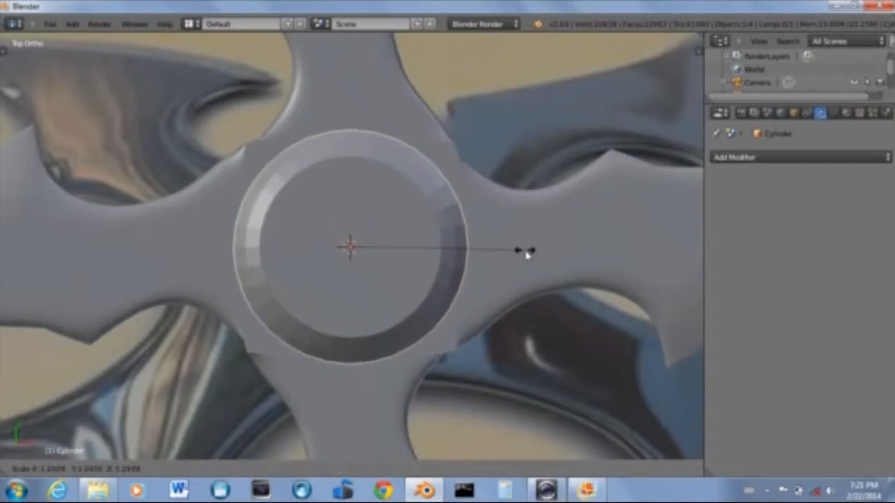
pyautogui.click(524, 253)
# Lower the enlarged disc along Z in the front wireframe view so its vertical side sinks into the star, and restore solid shading
pyautogui.press('KP_1')
pyautogui.scroll(4, 483, 219)
pyautogui.press('z')
pyautogui.scroll(-2, 482, 279)
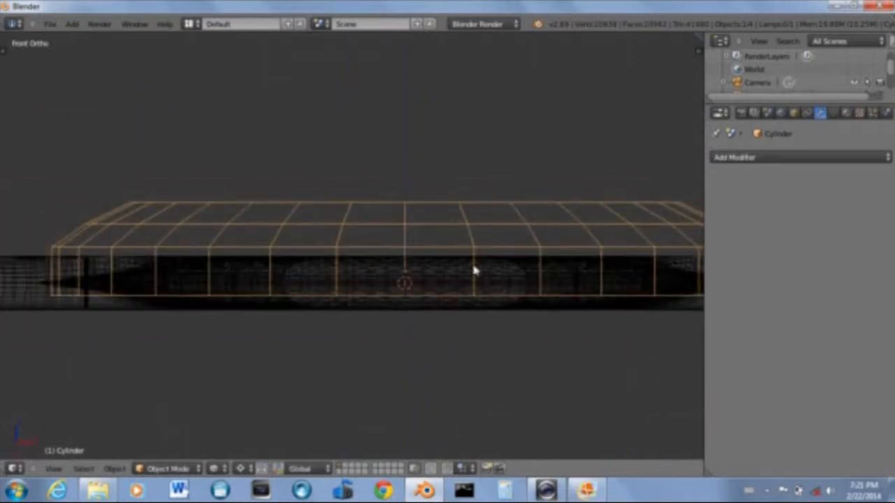
pyautogui.press('g')
pyautogui.press('z')
pyautogui.click(477, 270)
pyautogui.press('Tab')
pyautogui.press('Tab')
pyautogui.press('z')
# Add a Subdivision Surface modifier to the disc and inspect its smoothed top and rim
pyautogui.moveTo(483, 271)
pyautogui.mouseDown(button='middle')
pyautogui.moveTo(517, 336)
pyautogui.moveTo(482, 334)
pyautogui.moveTo(503, 322)
pyautogui.mouseUp(button='middle')
pyautogui.scroll(-5, 509, 321)
pyautogui.click(776, 160)
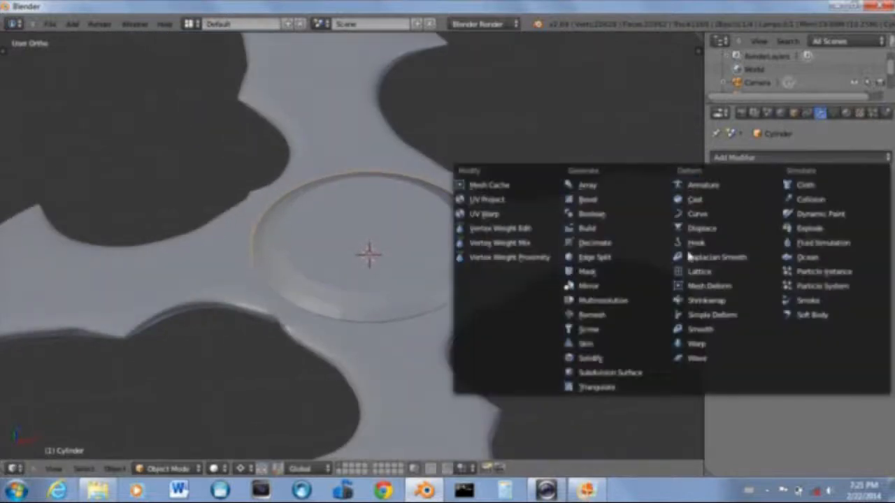
pyautogui.click(606, 372)
pyautogui.scroll(4, 488, 254)
pyautogui.scroll(-1, 483, 238)
pyautogui.moveTo(483, 236); pyautogui.dragTo(417, 176, button='middle')
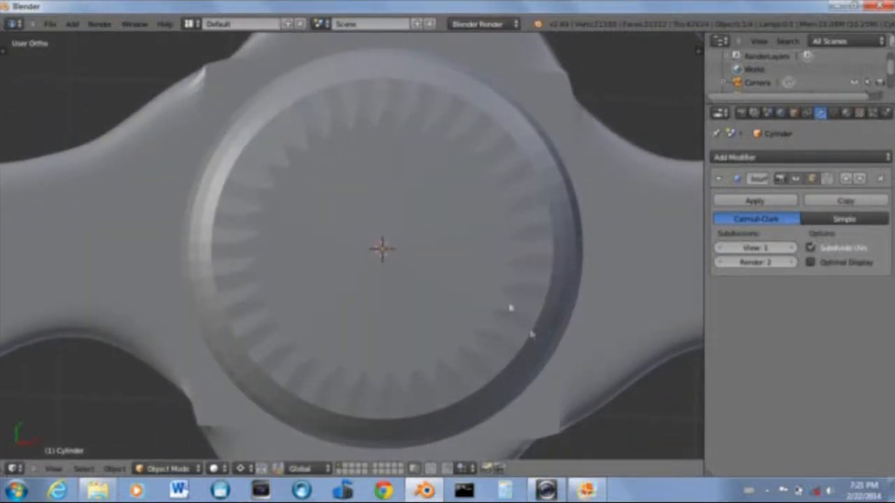
pyautogui.scroll(-1, 505, 305)
pyautogui.moveTo(446, 276); pyautogui.dragTo(449, 245, button='middle')
# Select the edge loop around the disc's flat top in Edit Mode, crease it to sharpen the edge, and return to Object Mode
pyautogui.press('Tab')
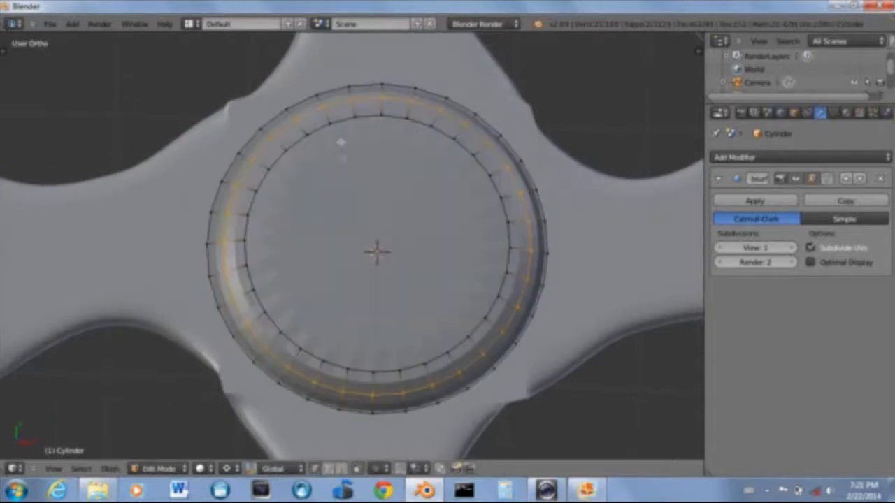
pyautogui.rightClick(295, 142)
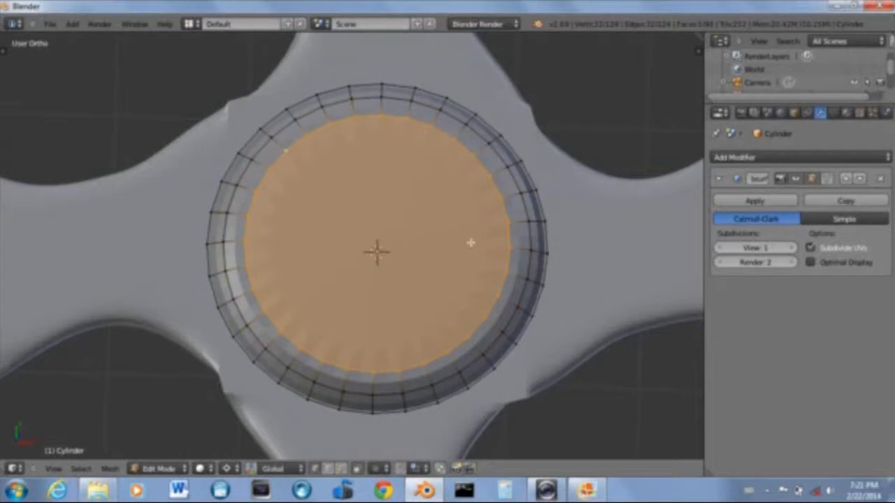
pyautogui.press('e')
pyautogui.click(499, 200)
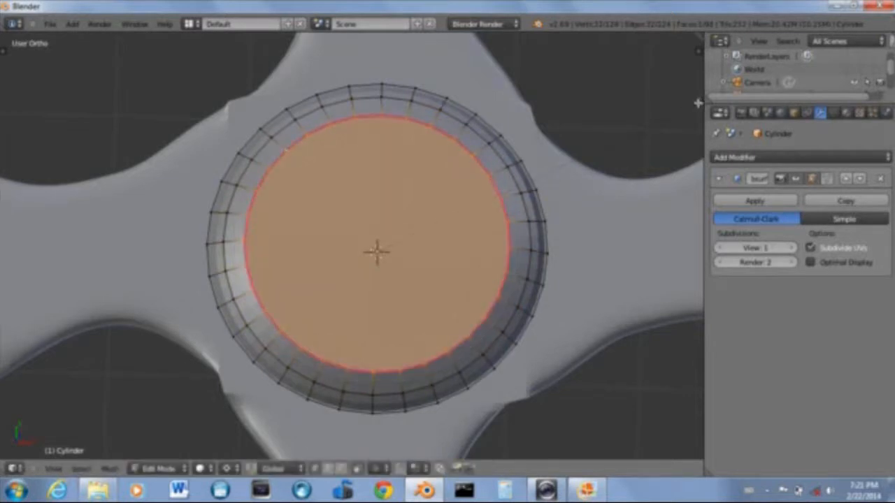
pyautogui.press('Tab')
pyautogui.moveTo(519, 231); pyautogui.dragTo(608, 251, button='middle')
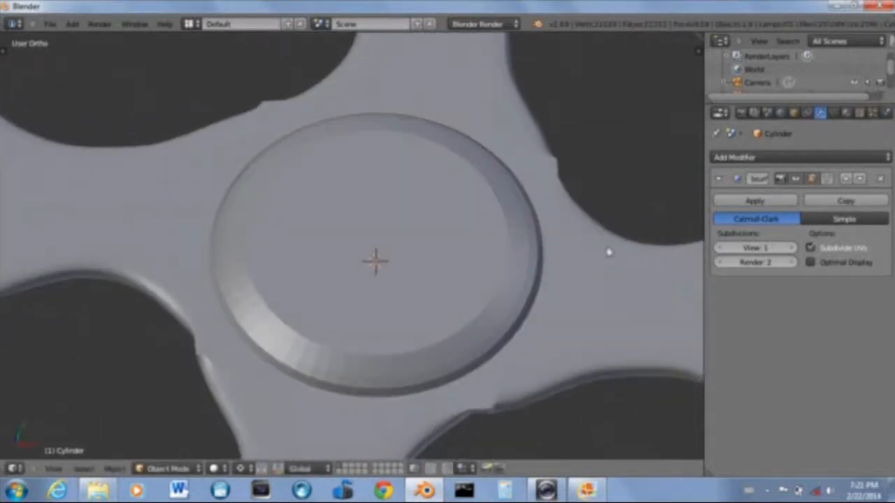
# Set the disc's Subdivision Surface levels to 3 for View and 5 for Render, keeping the disc selected
pyautogui.click(792, 248)
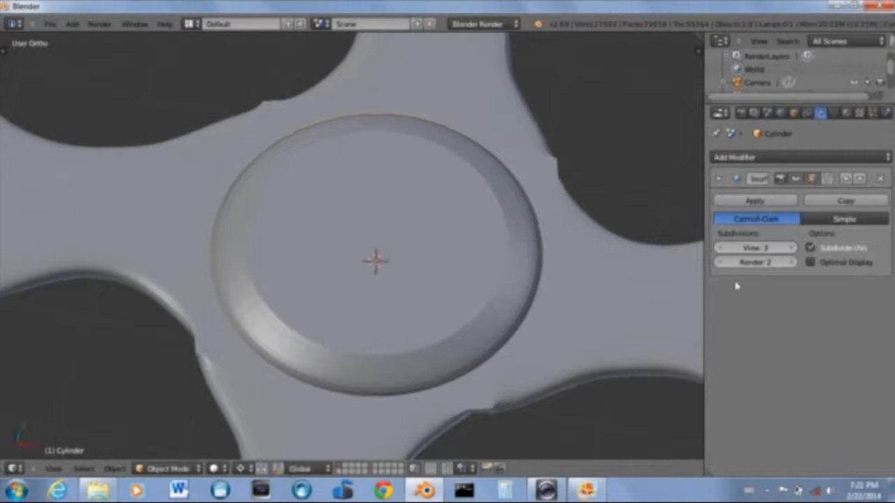
pyautogui.scroll(1, 552, 304)
pyautogui.click(790, 263)
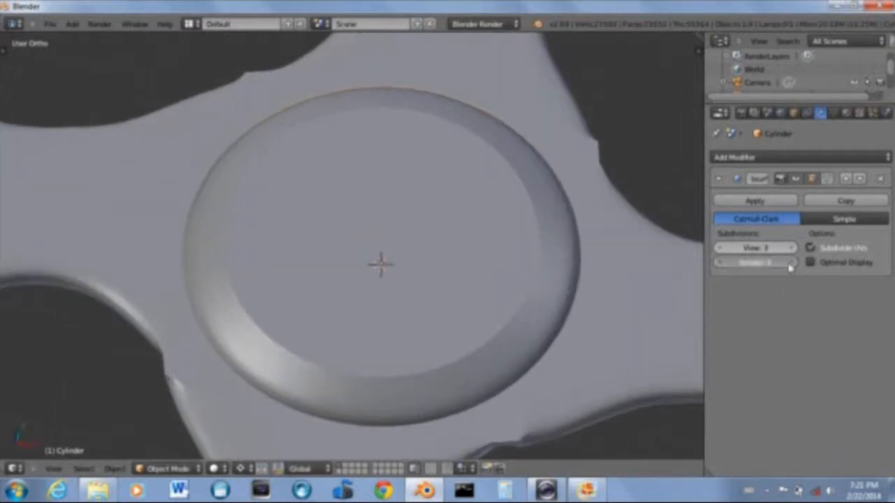
pyautogui.rightClick(106, 193)
pyautogui.rightClick(442, 231)
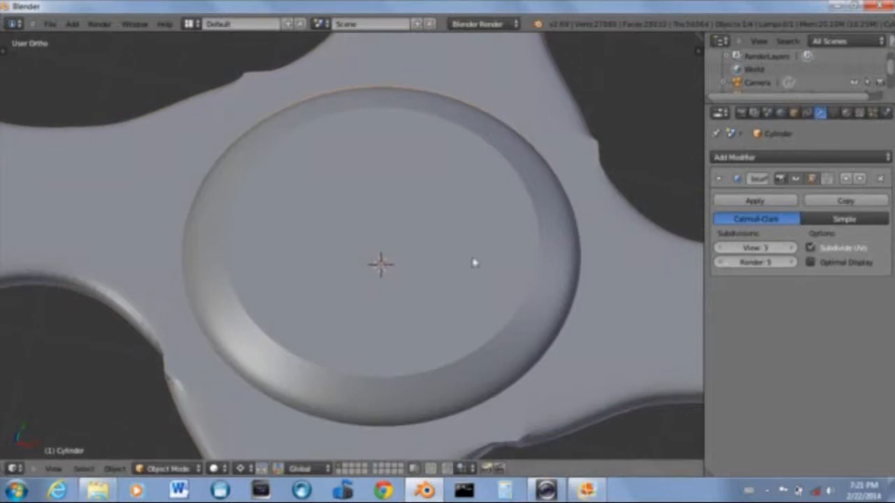
# Apply smooth shading to the central disc and keep it selected in Object Mode
pyautogui.rightClick(108, 222)
pyautogui.press('t')
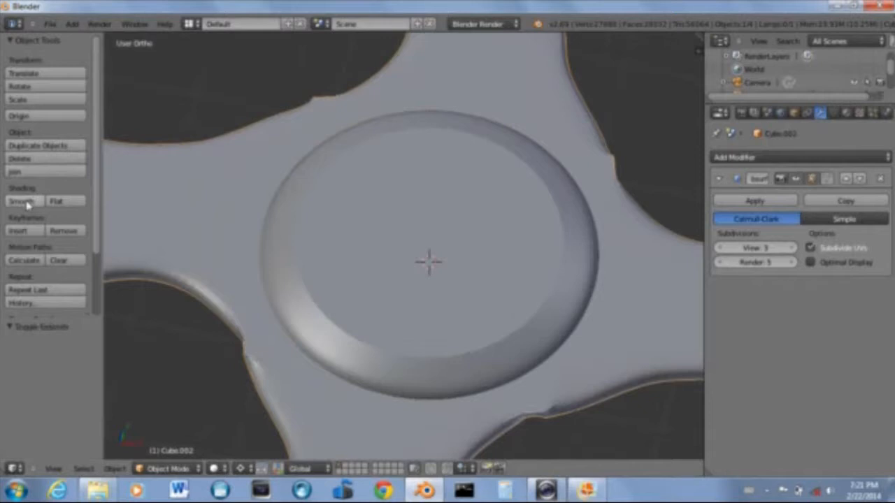
pyautogui.rightClick(351, 184)
pyautogui.click(32, 203)
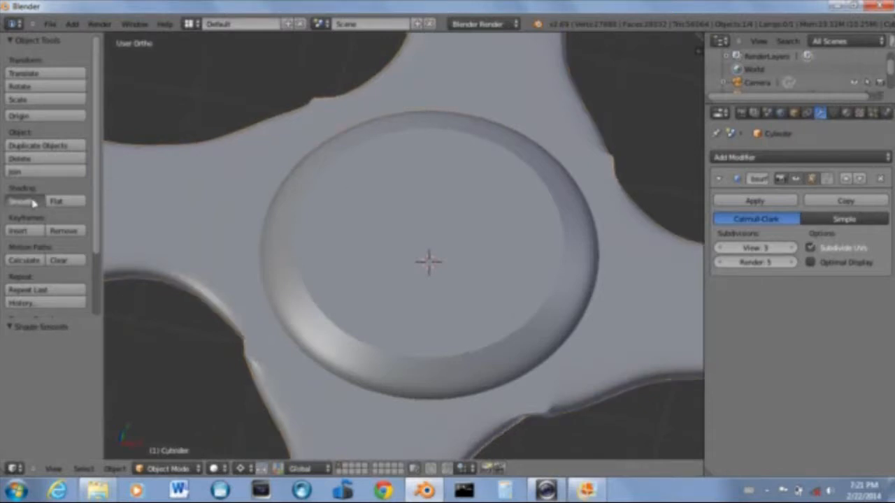
pyautogui.press('Tab')
pyautogui.press('Tab')
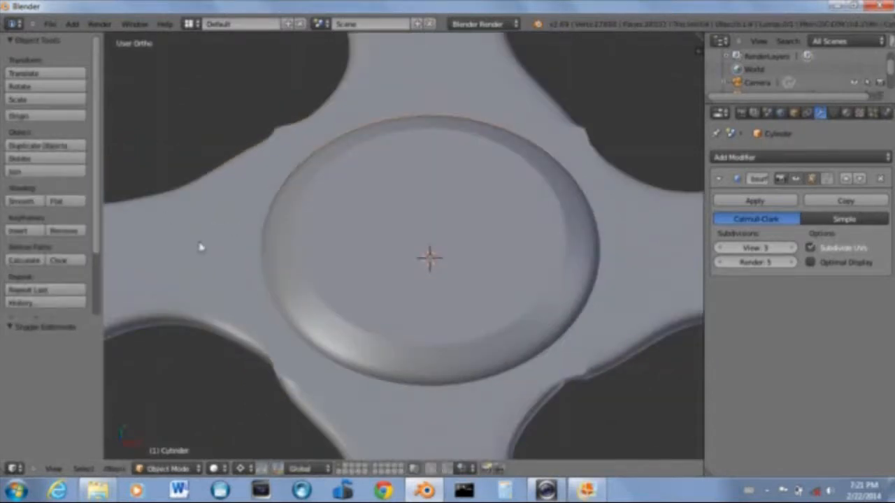
pyautogui.press('t')
# Examine the smoothed disc and the star's blades from angled and top views
pyautogui.moveTo(294, 242); pyautogui.dragTo(411, 224, button='middle')
pyautogui.scroll(-5, 359, 180)
pyautogui.press('KP_7')
pyautogui.scroll(4, 455, 229)
pyautogui.scroll(-3, 441, 232)
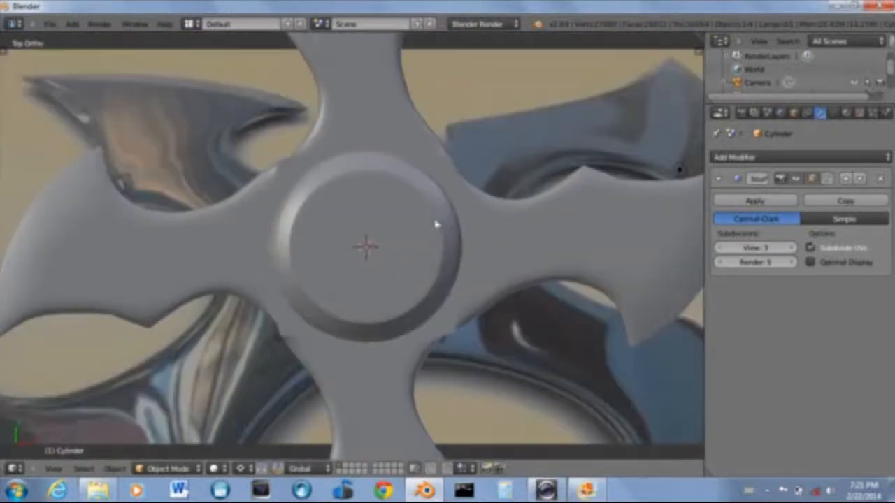
pyautogui.keyDown('shift'); pyautogui.moveTo(342, 191); pyautogui.dragTo(418, 176, button='middle'); pyautogui.keyUp('shift')
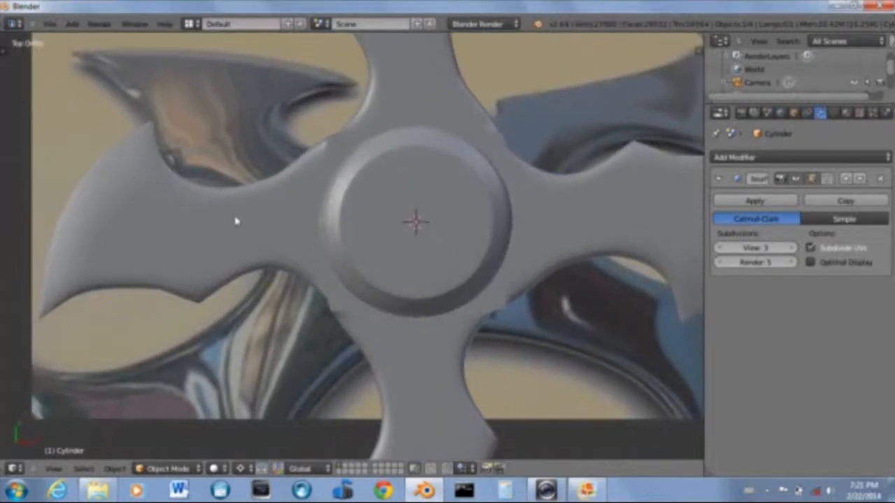
pyautogui.moveTo(149, 188); pyautogui.dragTo(256, 211, button='middle')
pyautogui.scroll(5, 420, 155)
pyautogui.scroll(-6, 256, 211)
pyautogui.scroll(-3, 255, 212)
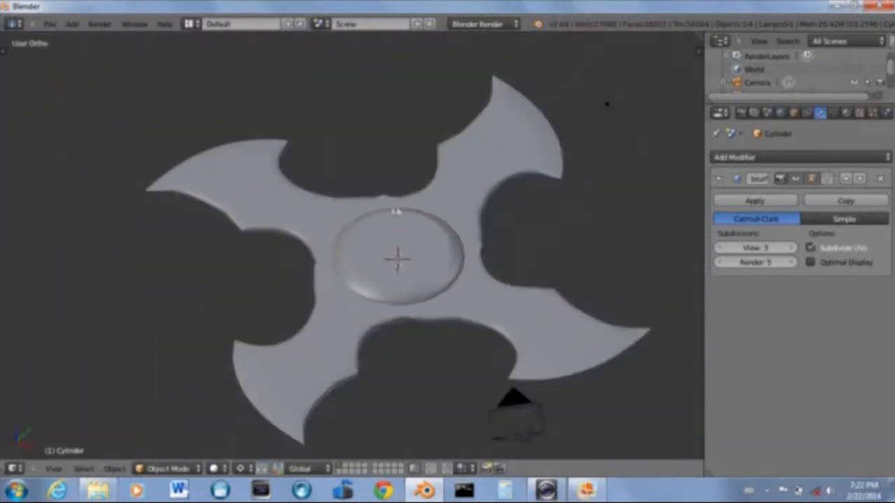
pyautogui.press('KP_7')
pyautogui.scroll(-5, 402, 213)
pyautogui.scroll(5, 428, 211)
pyautogui.scroll(4, 428, 211)
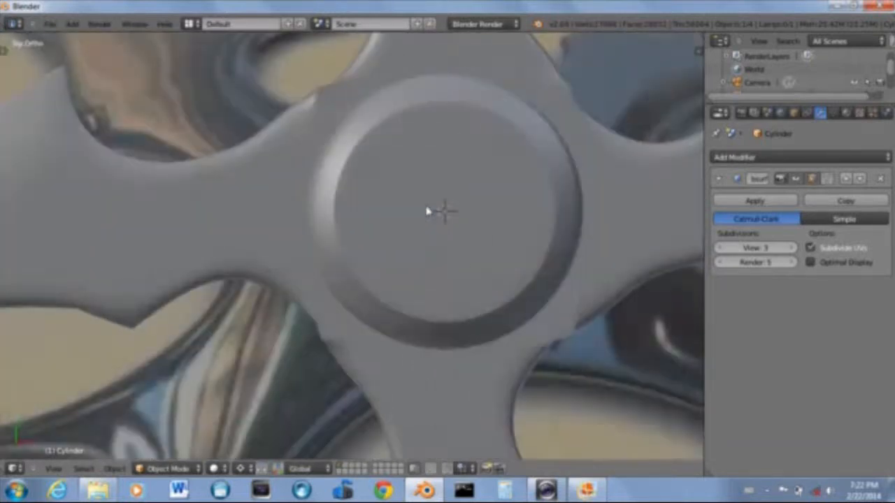
# Show the model in wireframe from above, check the disc's emblem in the Photo Gallery reference render, and return to Blender
pyautogui.press('z')
pyautogui.scroll(-4, 429, 209)
pyautogui.scroll(-2, 539, 273)
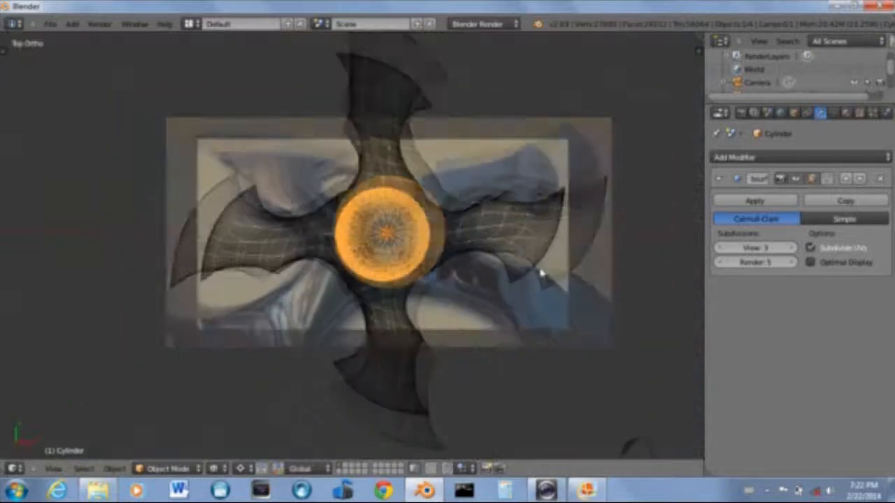
pyautogui.click(588, 492)
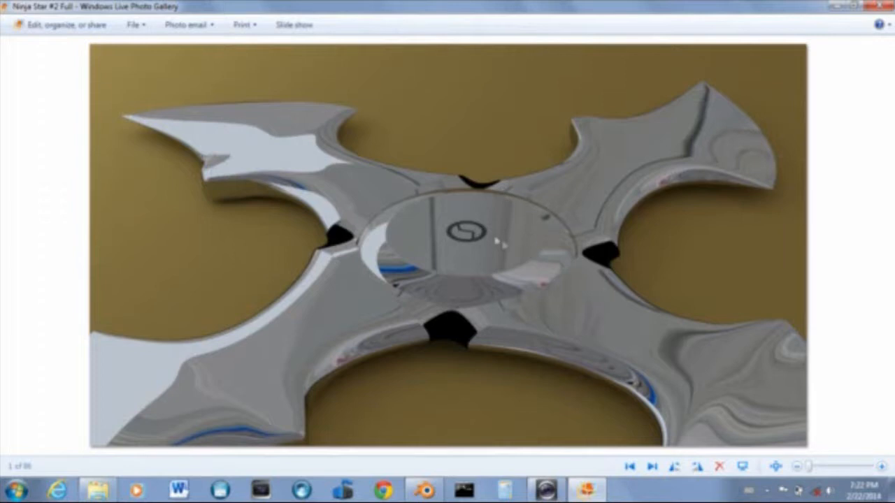
pyautogui.click(425, 490)
# Set the Subdivision Surface View level to 0 on both the star and the central disc
pyautogui.scroll(6, 428, 226)
pyautogui.scroll(2, 432, 227)
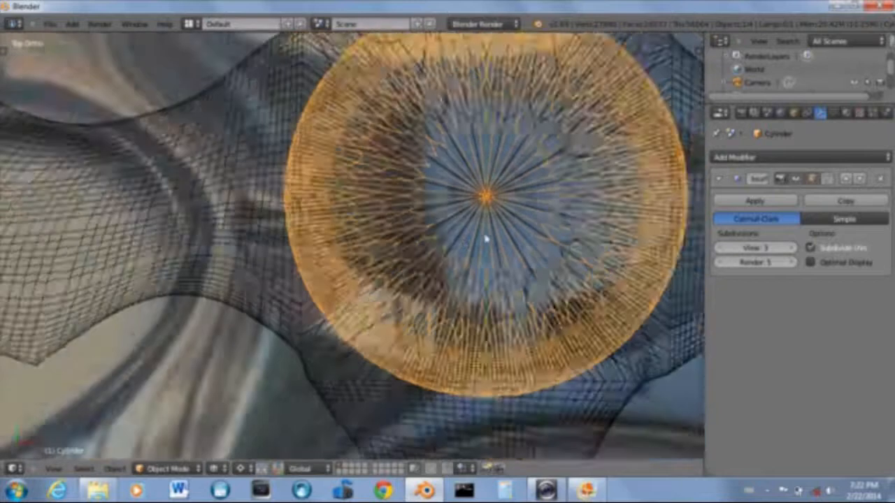
pyautogui.scroll(-5, 483, 241)
pyautogui.click(720, 249)
pyautogui.click(720, 249)
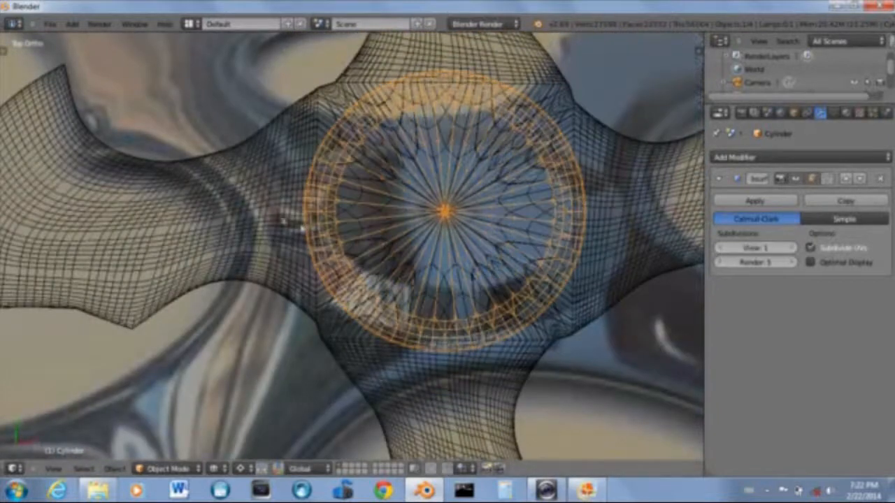
pyautogui.rightClick(296, 224)
pyautogui.click(718, 253)
pyautogui.click(718, 253)
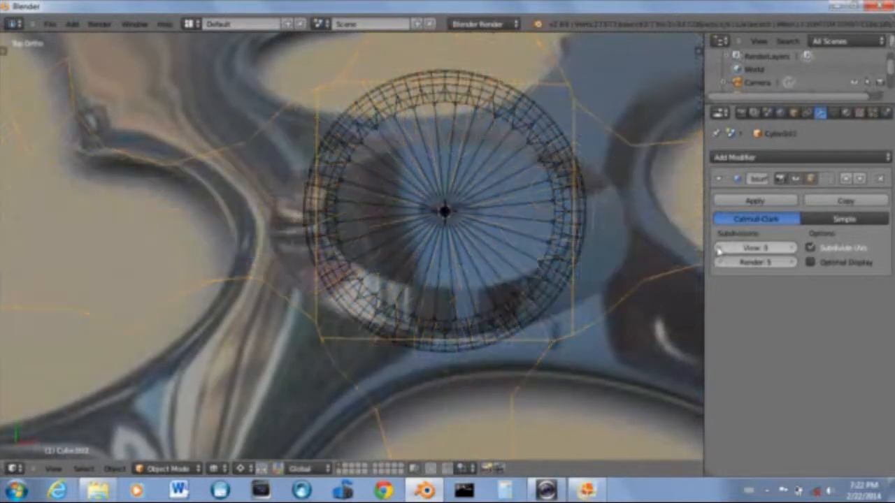
pyautogui.rightClick(497, 212)
pyautogui.click(718, 248)
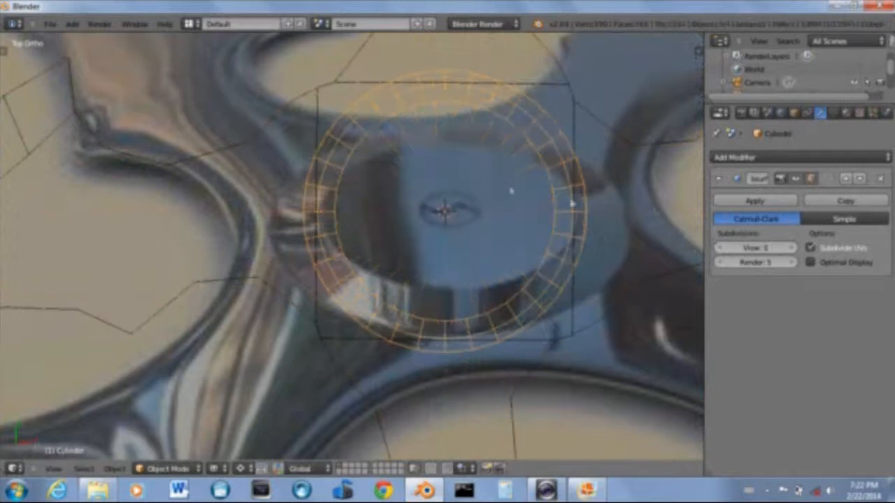
# Restore solid shading and examine the unsubdivided disc from an angle and from straight above
pyautogui.scroll(-5, 458, 178)
pyautogui.press('Tab')
pyautogui.press('Tab')
pyautogui.press('z')
pyautogui.moveTo(427, 179); pyautogui.dragTo(409, 68, button='middle')
pyautogui.scroll(7, 436, 120)
pyautogui.moveTo(438, 123); pyautogui.dragTo(451, 219, button='middle')
pyautogui.press('KP_7')
pyautogui.scroll(6, 463, 226)
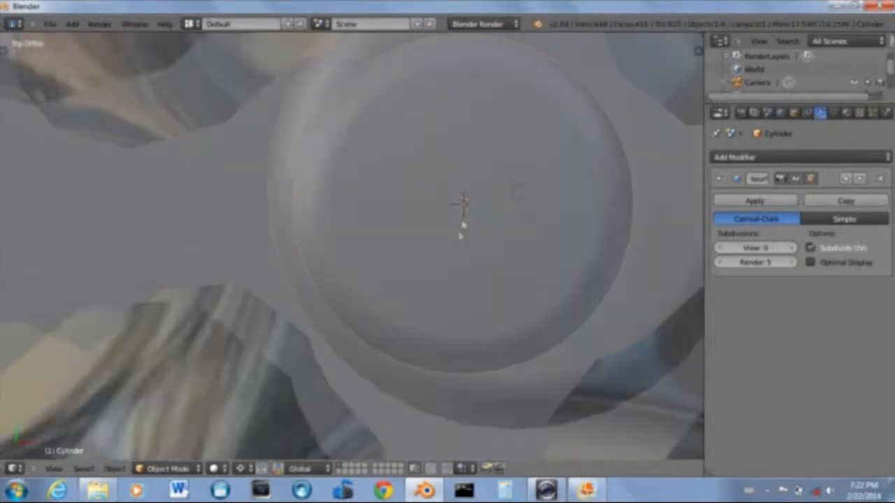
# Add a mesh circle at the disc's center and raise it along Z in the front view to the disc's top
pyautogui.hotkey('shift', 'a')
pyautogui.moveTo(367, 248)
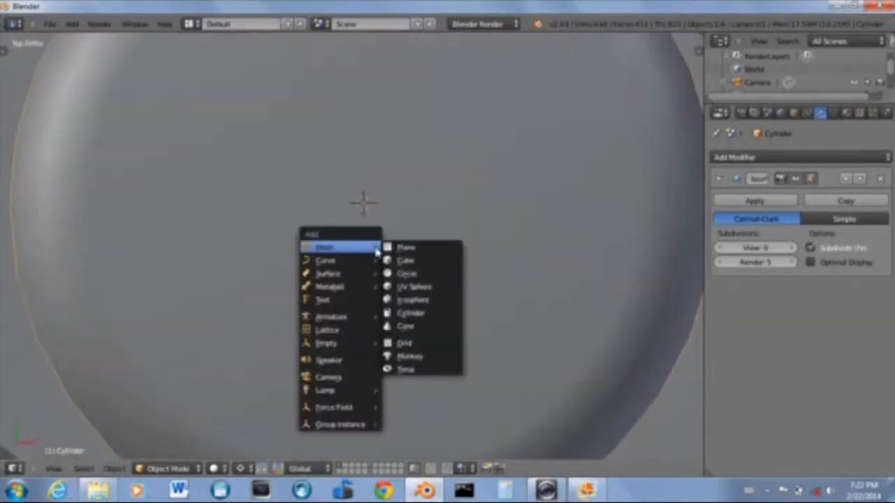
pyautogui.click(417, 275)
pyautogui.scroll(-6, 417, 274)
pyautogui.press('KP_1')
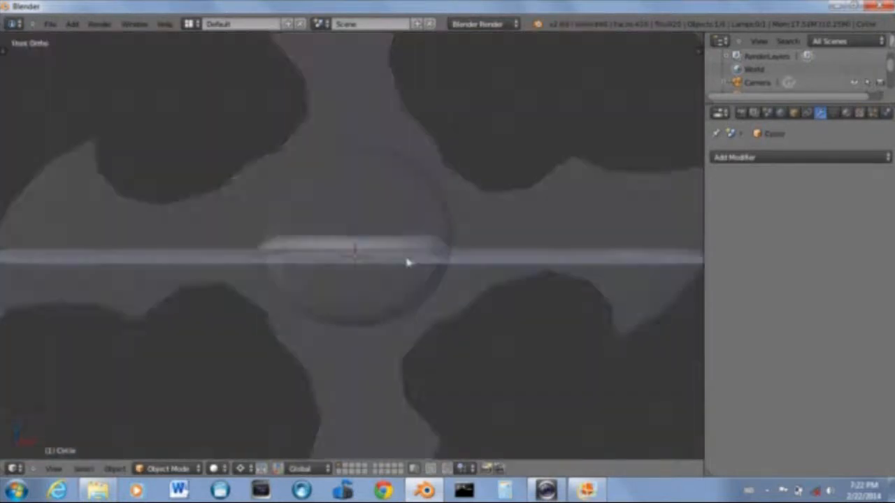
pyautogui.scroll(3, 407, 262)
pyautogui.press('g')
pyautogui.press('z')
pyautogui.click(383, 232)
pyautogui.moveTo(384, 236); pyautogui.dragTo(386, 294, button='middle')
# Scale the circle down in the top wireframe view to fit the small emblem at the disc's center
pyautogui.press('KP_7')
pyautogui.scroll(5, 447, 280)
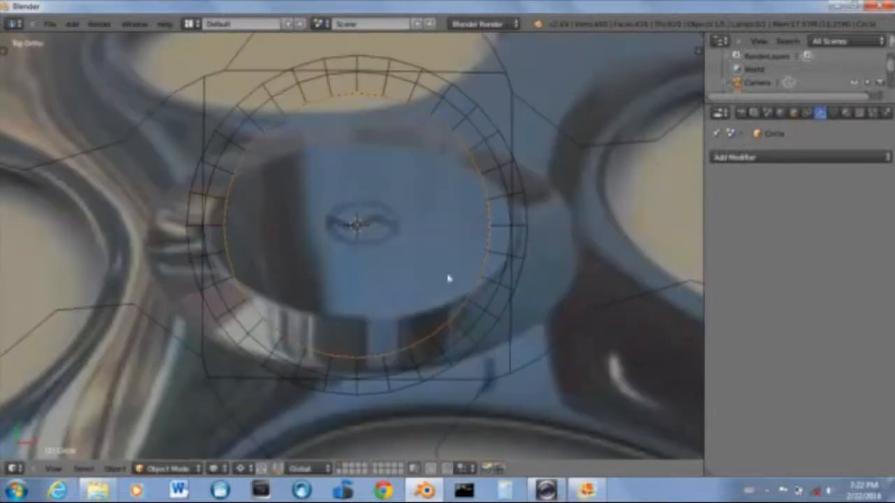
pyautogui.press('s')
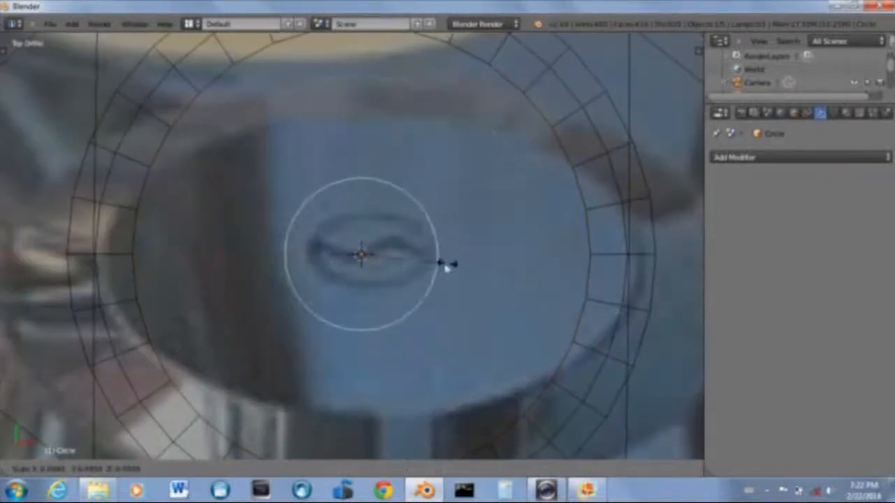
pyautogui.click(403, 259)
pyautogui.scroll(4, 399, 259)
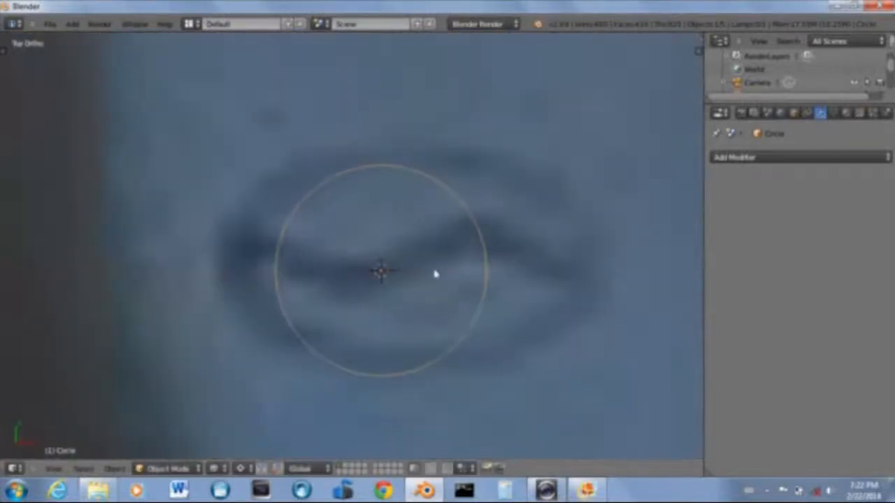
# Extrude the circle's vertices in Edit Mode and scale them inward to form a thin flat ring
pyautogui.press('Tab')
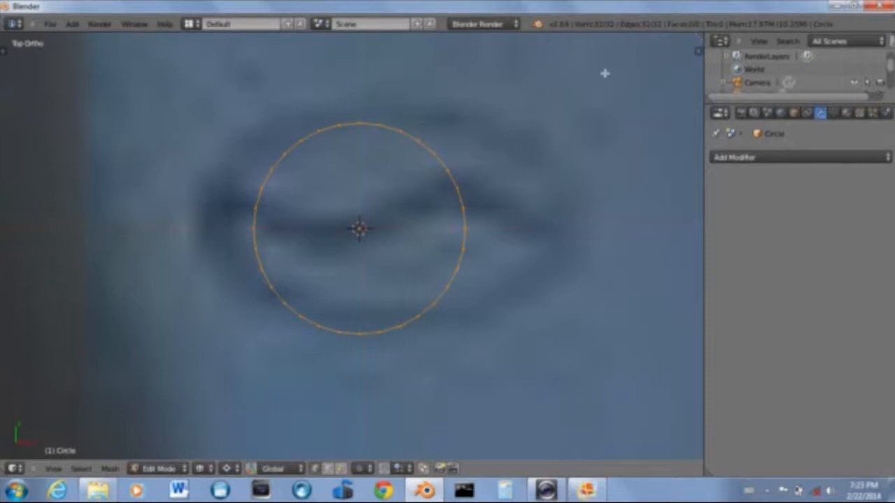
pyautogui.press('g')
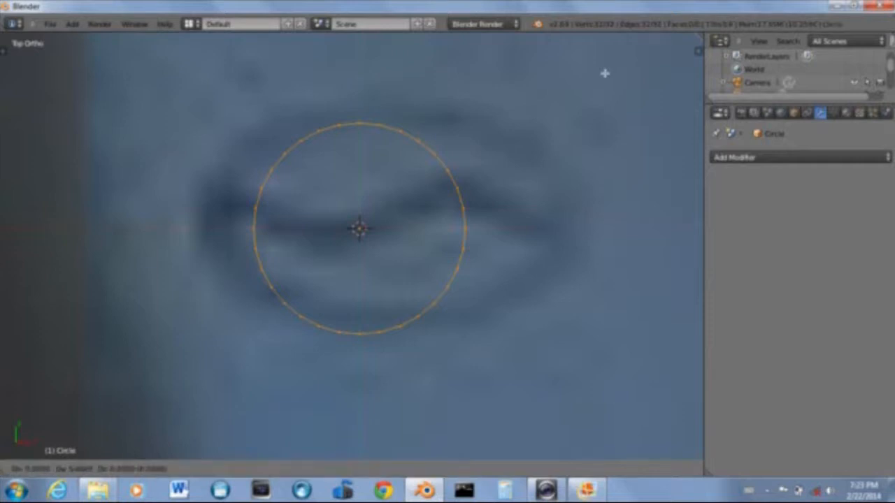
pyautogui.press('s')
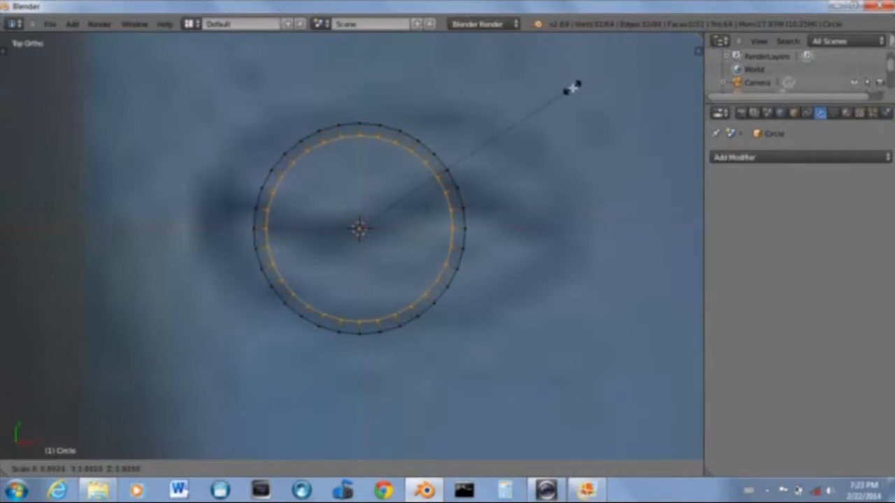
pyautogui.click(573, 95)
# Shrink the ring's inner loop to thicken the band, comparing it with the emblem in the reference render
pyautogui.click(587, 491)
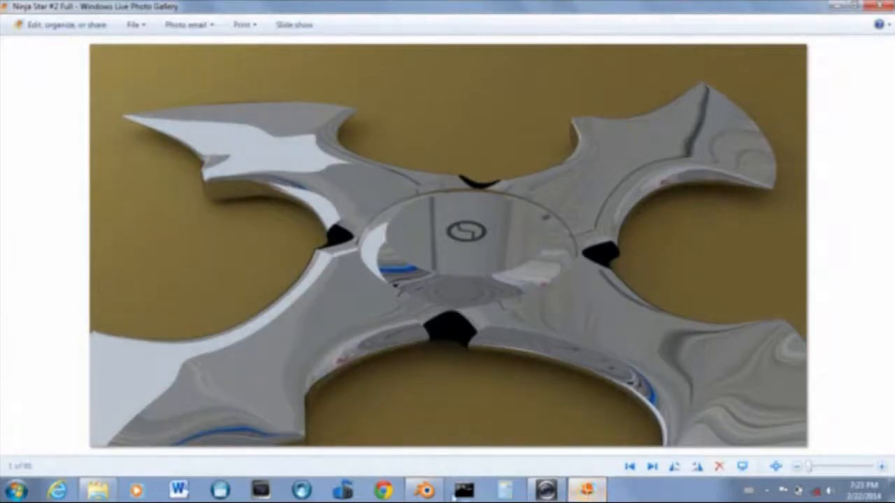
pyautogui.click(424, 490)
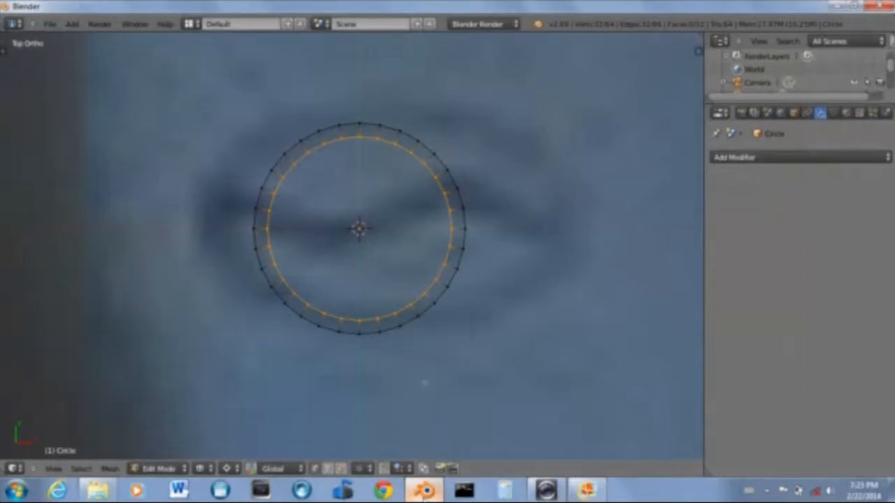
pyautogui.press('s')
pyautogui.click(533, 221)
pyautogui.scroll(-10, 533, 220)
pyautogui.scroll(11, 531, 222)
pyautogui.press('Tab')
pyautogui.press('Tab')
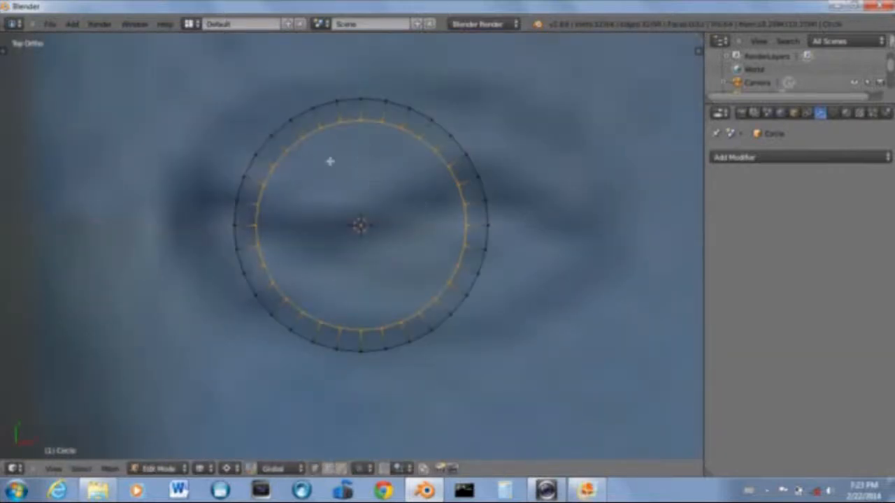
pyautogui.click(586, 490)
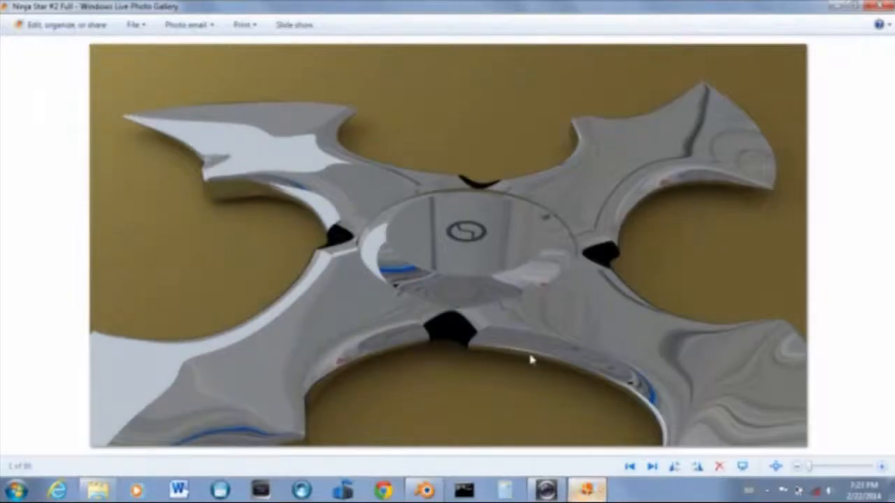
pyautogui.click(424, 490)
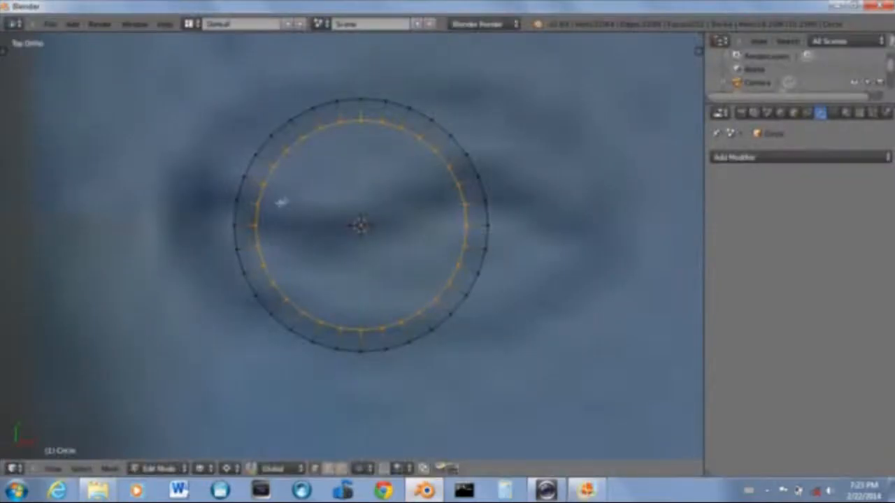
# Extrude an edge on the ring's inner left side through three segments to form a zigzag S-shaped band across the opening
pyautogui.rightClick(258, 247)
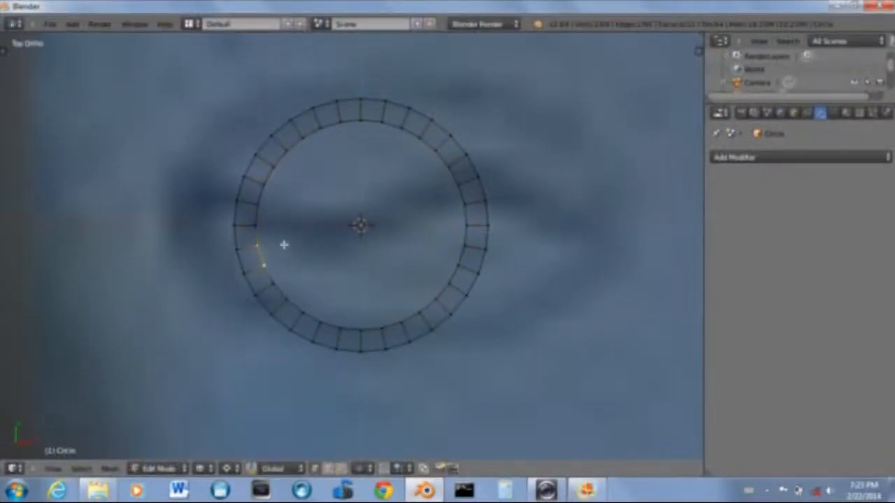
pyautogui.press('e')
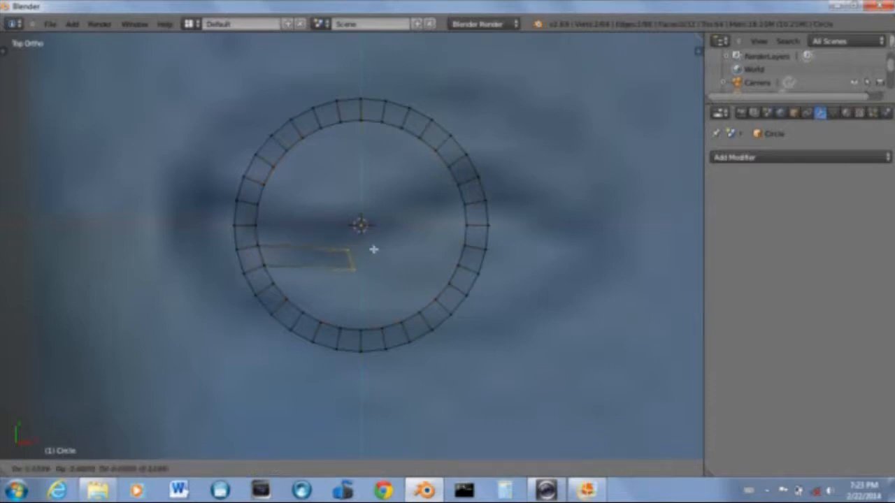
pyautogui.click(413, 172)
pyautogui.press('e')
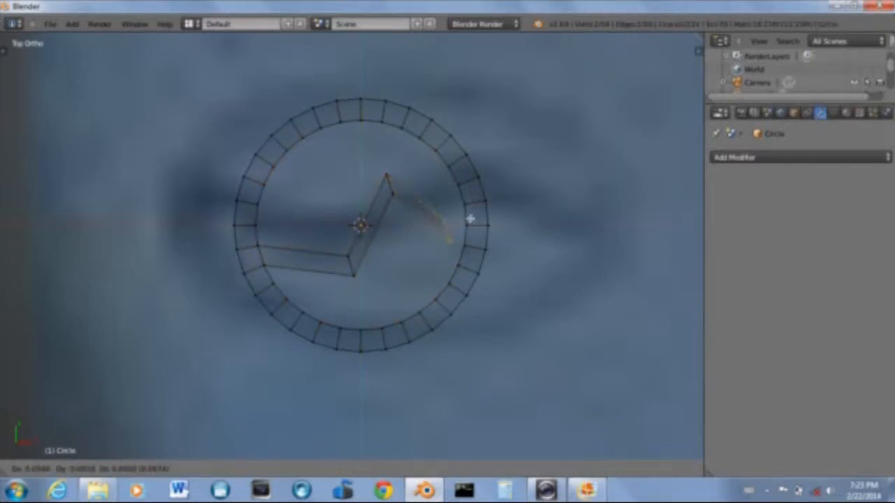
pyautogui.click(470, 219)
# Delete the two end vertices of the band's last segment near the ring's right side
pyautogui.scroll(6, 471, 220)
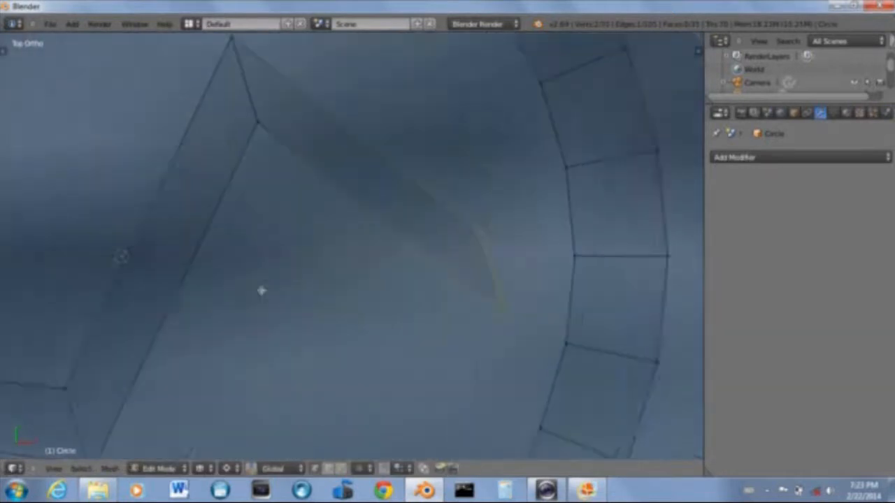
pyautogui.keyDown('shift'); pyautogui.moveTo(409, 286); pyautogui.dragTo(268, 280, button='middle'); pyautogui.keyUp('shift')
pyautogui.scroll(-2, 321, 301)
pyautogui.rightClick(342, 229)
pyautogui.keyDown('shift'); pyautogui.rightClick(360, 286); pyautogui.keyUp('shift')
pyautogui.press('x')
pyautogui.click(352, 250)
# Fill a face between the band's upper end vertices and two adjacent vertices on the ring's inner right side
pyautogui.scroll(-1, 311, 196)
pyautogui.rightClick(215, 169)
pyautogui.keyDown('shift'); pyautogui.rightClick(199, 123); pyautogui.keyUp('shift')
pyautogui.keyDown('shift'); pyautogui.rightClick(397, 249); pyautogui.keyUp('shift')
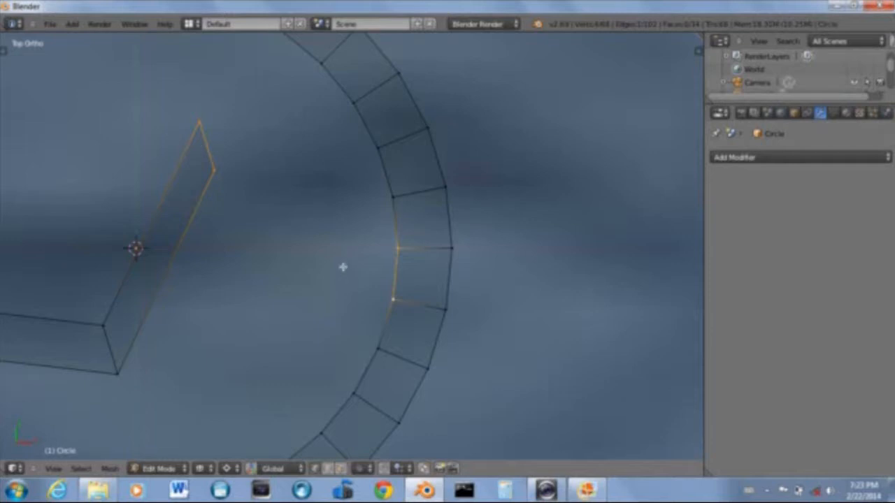
pyautogui.press('f')
pyautogui.scroll(-3, 331, 231)
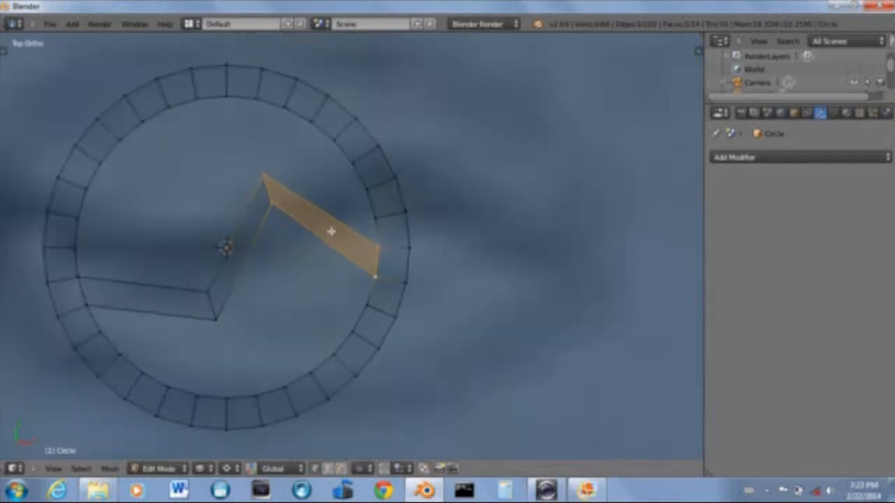
# Try to rotate the edge at the band's upper bend, and undo the rotation
pyautogui.rightClick(271, 203)
pyautogui.keyDown('shift'); pyautogui.rightClick(269, 177); pyautogui.keyUp('shift')
pyautogui.press('r')
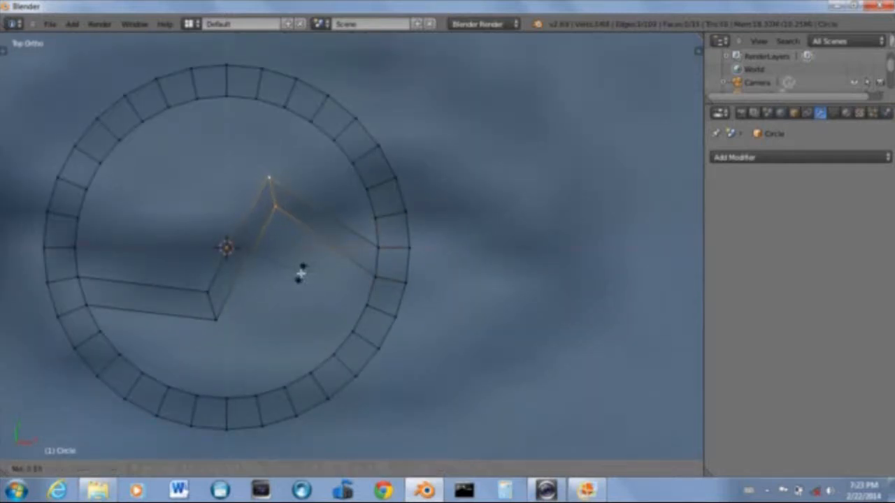
pyautogui.click(289, 275)
pyautogui.hotkey('ctrl', 'z')
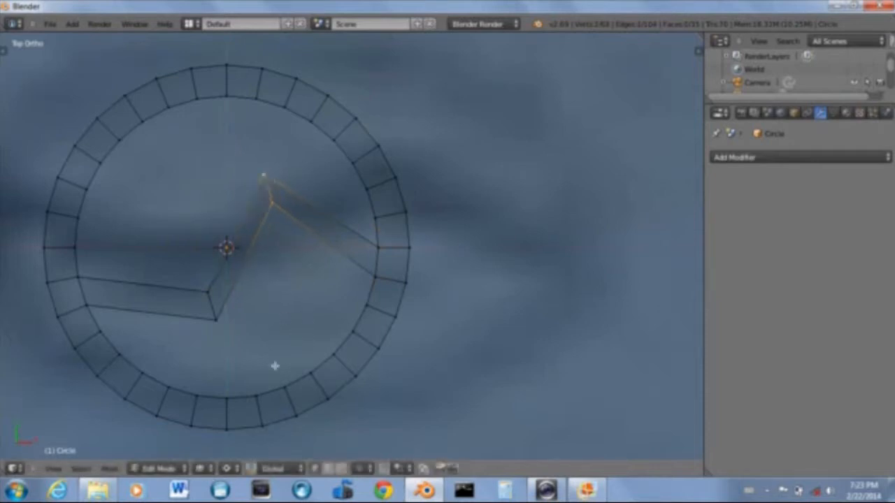
# Set the pivot point to Median Point and rotate the edge at the band's upper bend slightly more upright
pyautogui.click(229, 469)
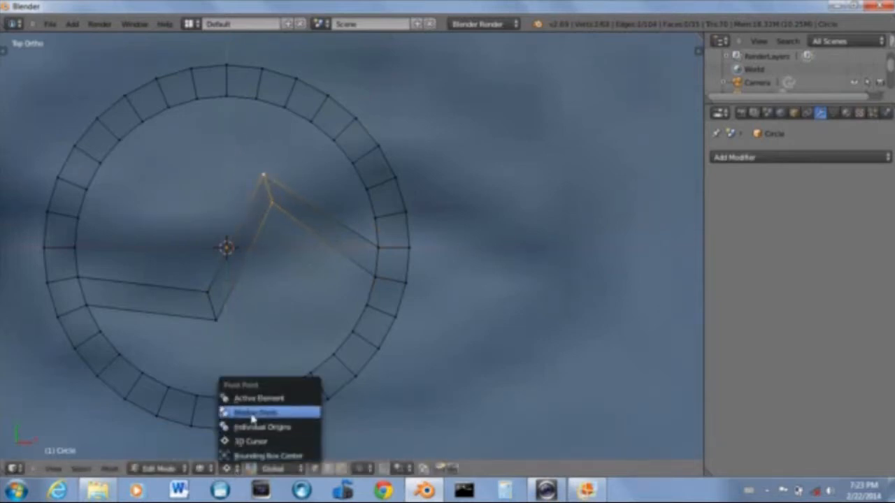
pyautogui.click(259, 414)
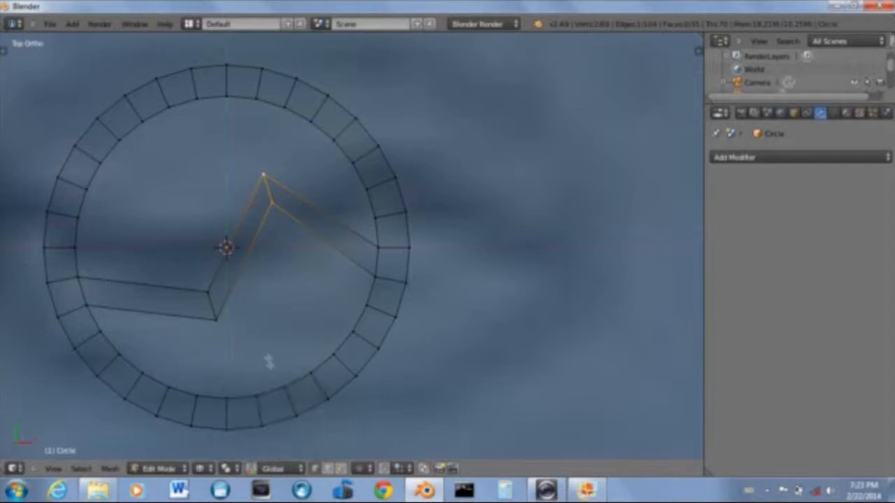
pyautogui.scroll(3, 270, 362)
pyautogui.keyDown('shift'); pyautogui.moveTo(269, 208); pyautogui.dragTo(390, 340, button='middle'); pyautogui.keyUp('shift')
pyautogui.press('r')
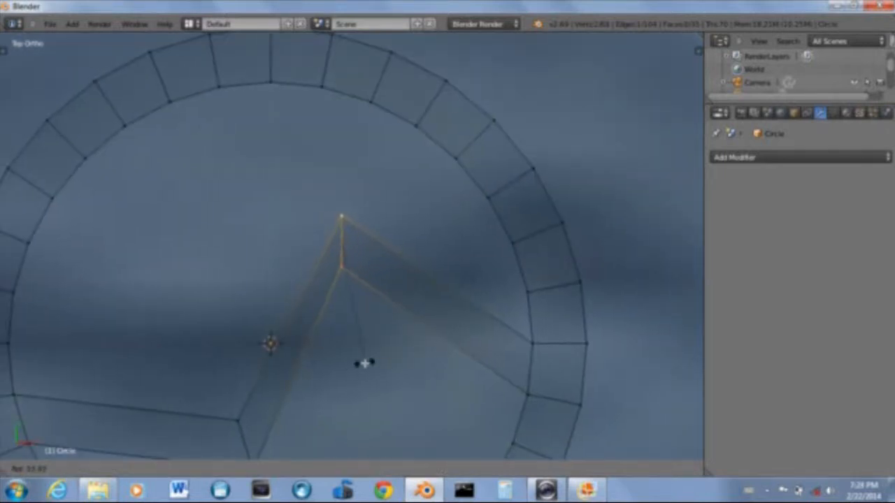
pyautogui.click(389, 358)
pyautogui.press('g')
pyautogui.click(389, 360)
pyautogui.scroll(-2, 285, 385)
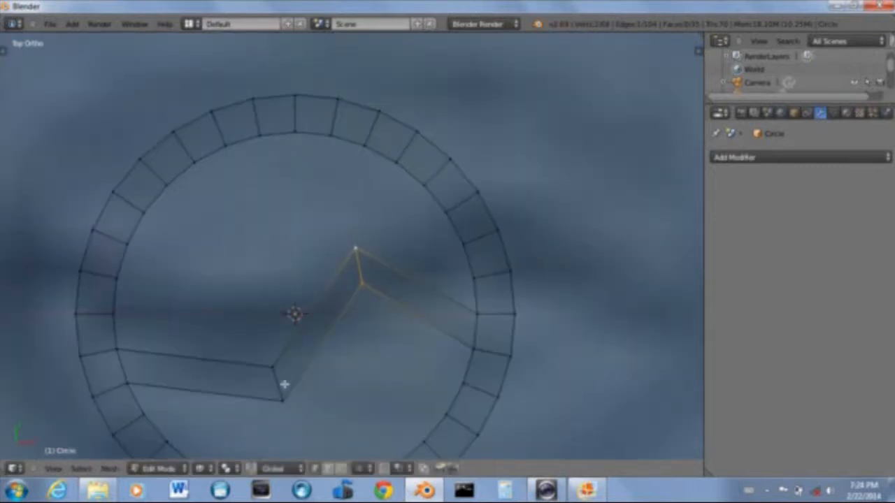
# Reposition the edge at the band's lower bend slightly up and away from the ring's centre
pyautogui.rightClick(273, 365)
pyautogui.keyDown('shift'); pyautogui.rightClick(283, 400); pyautogui.keyUp('shift')
pyautogui.press('g')
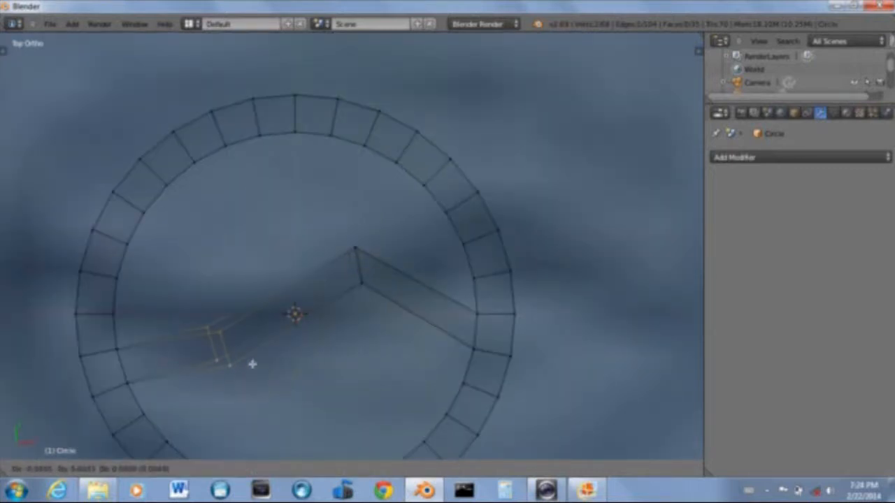
pyautogui.click(245, 354)
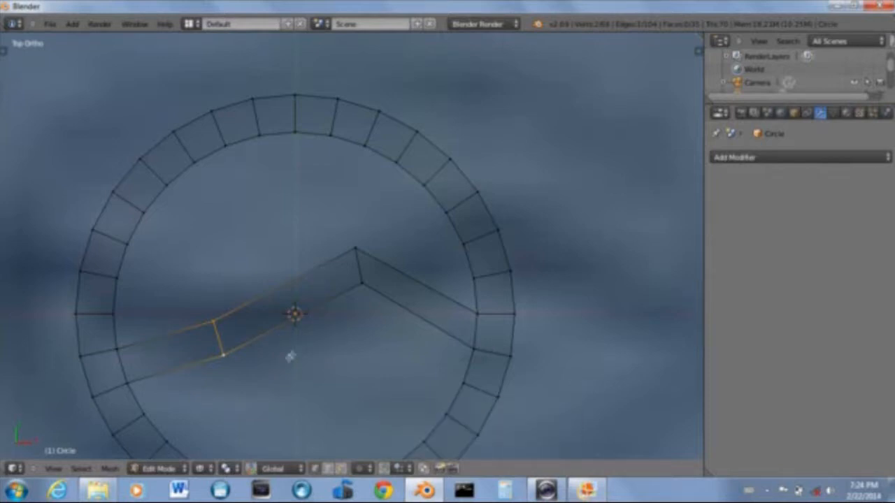
pyautogui.press('g')
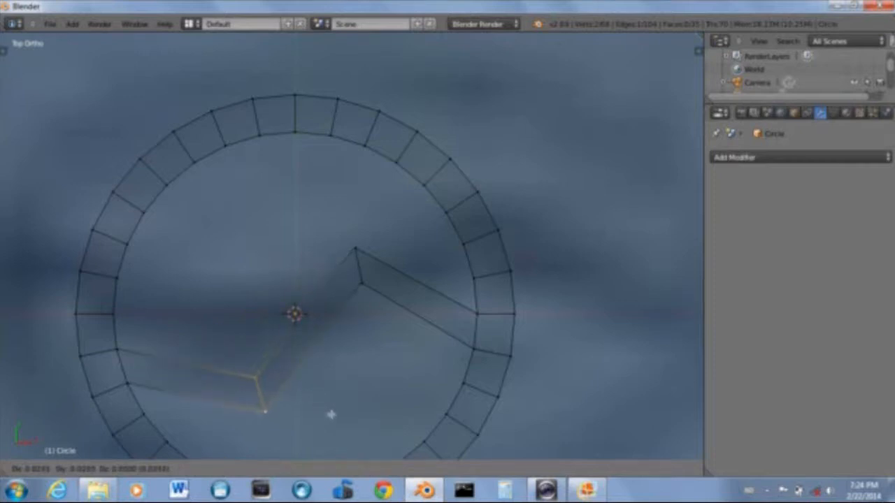
pyautogui.click(329, 401)
# Adjust the position of the edge at the band's upper bend
pyautogui.rightClick(355, 246)
pyautogui.press('g')
pyautogui.click(357, 271)
pyautogui.scroll(-4, 361, 338)
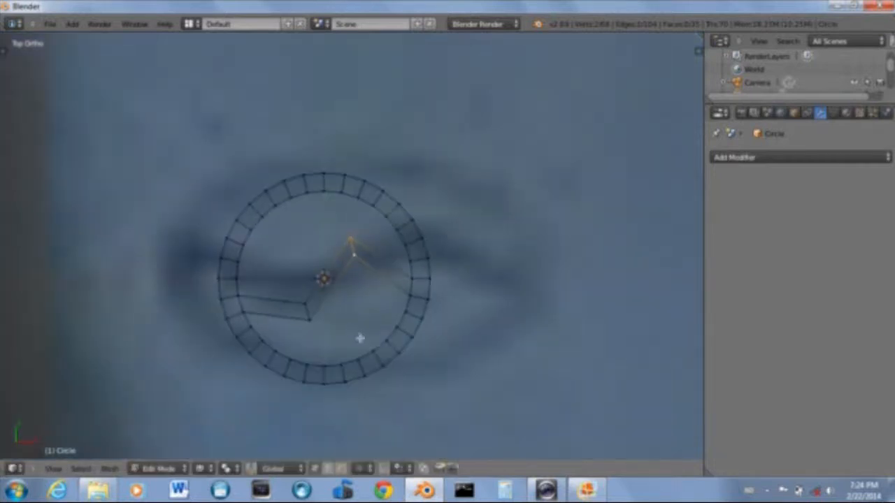
# Raise the whole emblem along Z in object mode until it sits above the central disc's top surface
pyautogui.press('Tab')
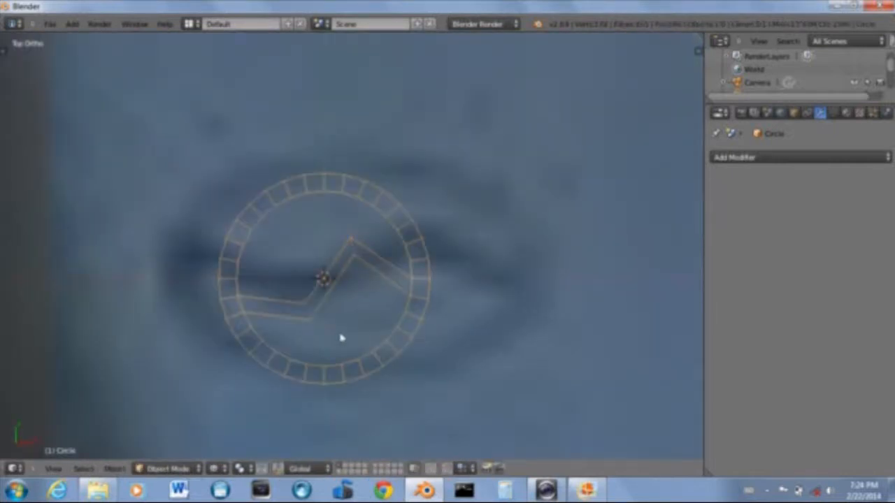
pyautogui.press('z')
pyautogui.scroll(-8, 356, 329)
pyautogui.scroll(4, 368, 321)
pyautogui.moveTo(369, 322); pyautogui.dragTo(359, 254, button='middle')
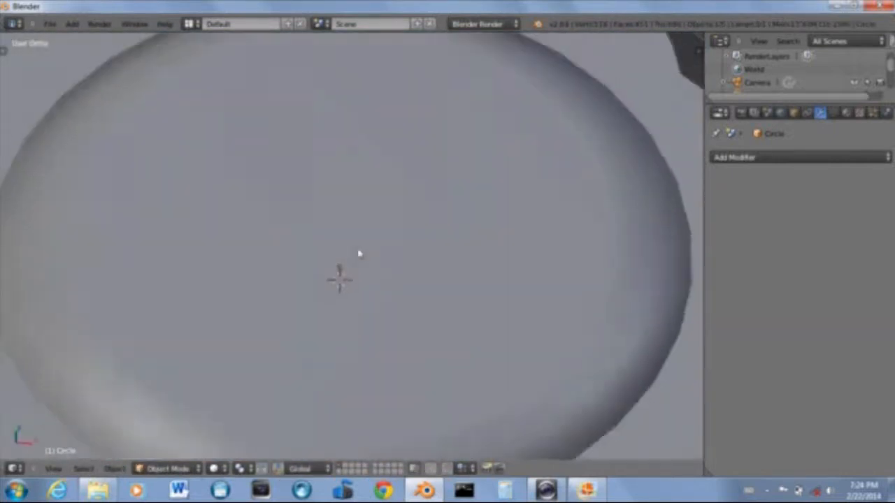
pyautogui.scroll(-3, 364, 253)
pyautogui.press('z')
pyautogui.moveTo(371, 305); pyautogui.dragTo(378, 359, button='middle')
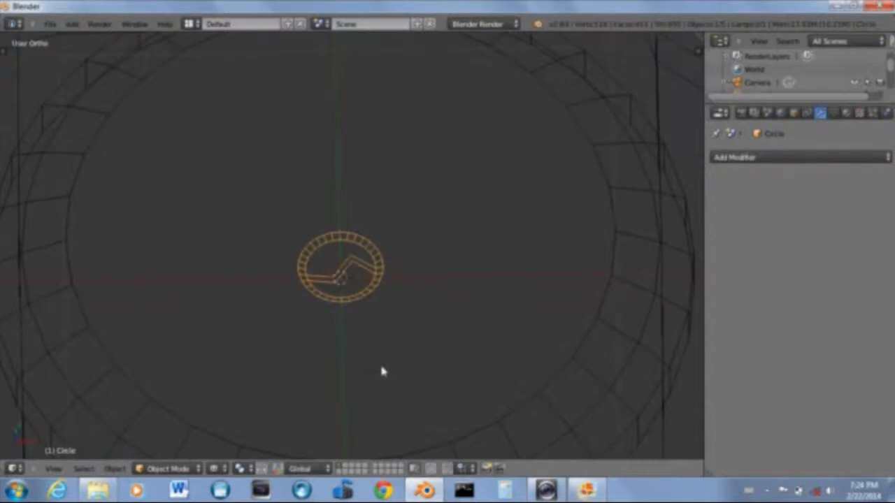
pyautogui.press('KP_1')
pyautogui.scroll(5, 379, 362)
pyautogui.press('g')
pyautogui.press('z')
pyautogui.click(392, 166)
# Select the ring's raised outer edge loop and lower it along Z until it is level with the rest of the emblem
pyautogui.moveTo(391, 166); pyautogui.dragTo(123, 110, button='middle')
pyautogui.scroll(-2, 154, 119)
pyautogui.press('Tab')
pyautogui.keyDown('alt'); pyautogui.rightClick(200, 141); pyautogui.keyUp('alt')
pyautogui.scroll(-1, 358, 226)
pyautogui.press('KP_1')
pyautogui.scroll(2, 371, 140)
pyautogui.scroll(2, 372, 137)
pyautogui.keyDown('shift'); pyautogui.moveTo(374, 133); pyautogui.dragTo(370, 286, button='middle'); pyautogui.keyUp('shift')
pyautogui.scroll(2, 369, 259)
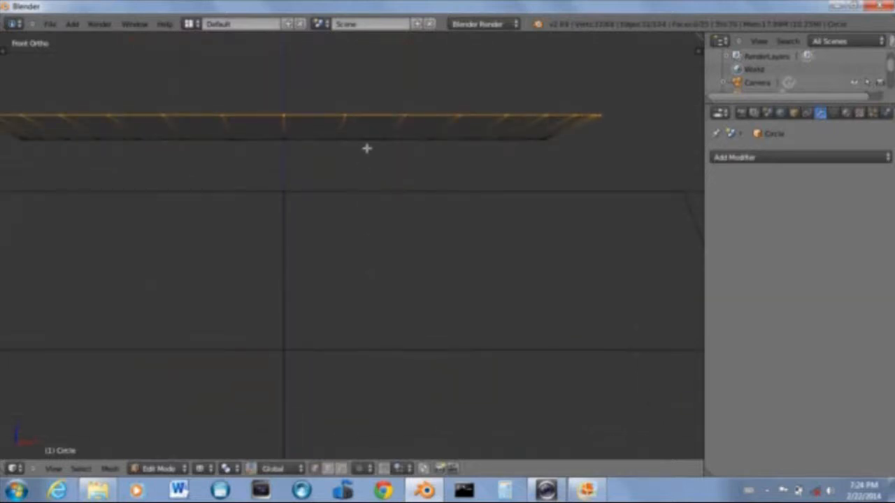
pyautogui.press('g')
pyautogui.press('z')
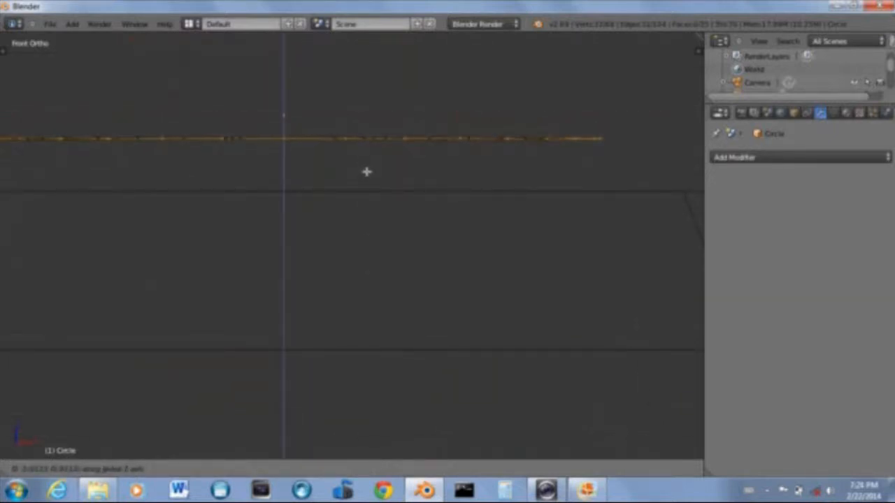
pyautogui.click(365, 172)
pyautogui.scroll(-2, 370, 177)
pyautogui.moveTo(375, 196); pyautogui.dragTo(397, 222, button='middle')
pyautogui.scroll(-1, 372, 270)
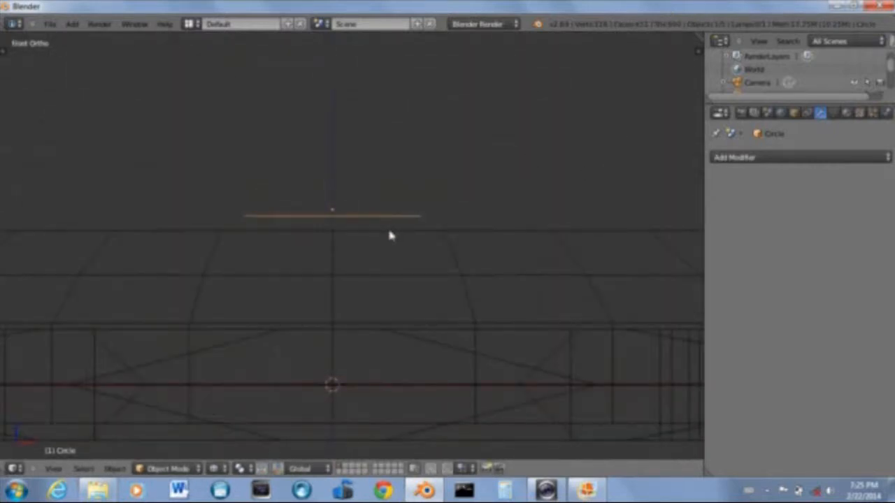
# Fine-tune the height of the selected ring loop along Z to keep the emblem flat
pyautogui.press('g')
pyautogui.press('x')
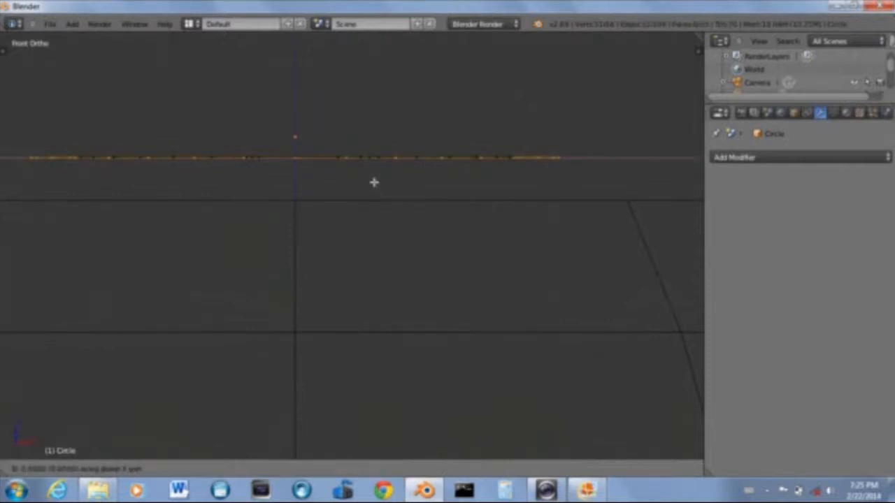
pyautogui.press('z')
pyautogui.click(379, 183)
pyautogui.press('Tab')
pyautogui.scroll(-3, 392, 198)
pyautogui.moveTo(391, 200); pyautogui.dragTo(395, 227, button='middle')
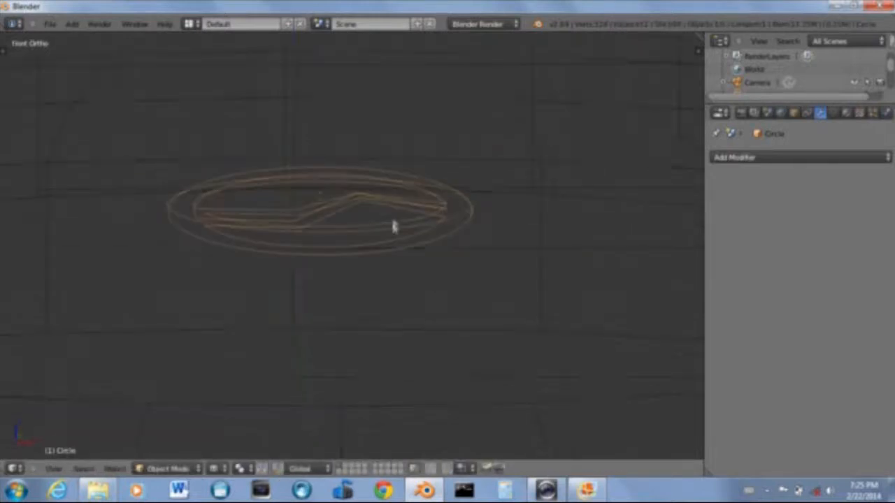
# Extrude all of the emblem's geometry a short distance downward, stopping just above the disc
pyautogui.press('KP_7')
pyautogui.press('KP_1')
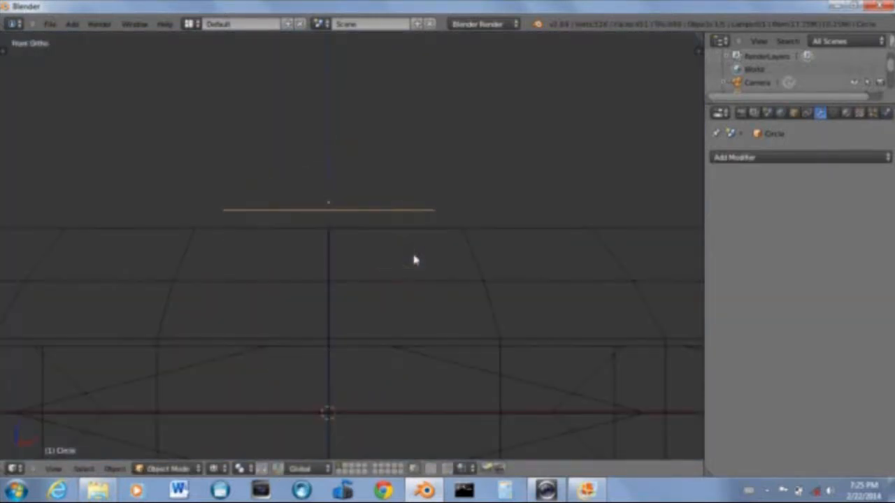
pyautogui.press('Tab')
pyautogui.press('a')
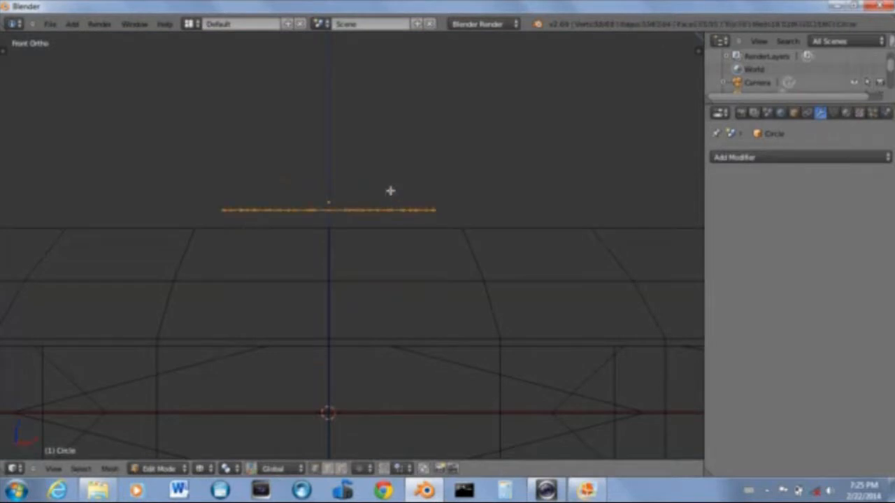
pyautogui.press('e')
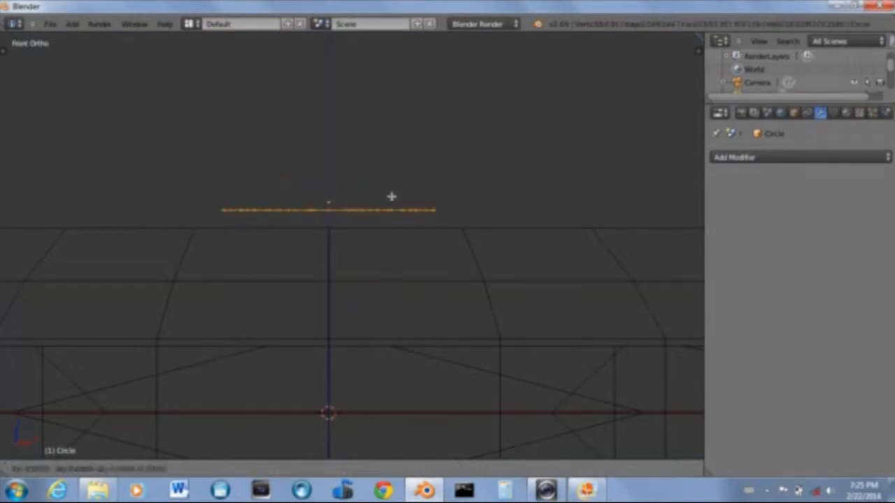
pyautogui.press('Tab')
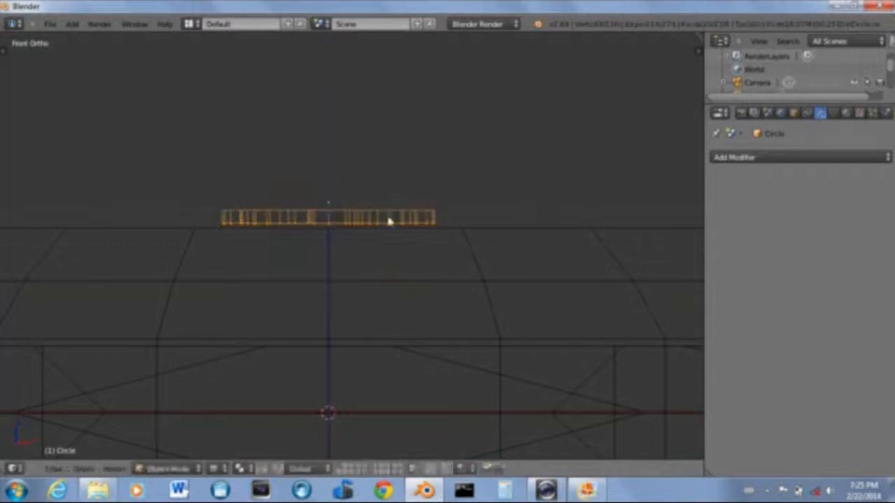
pyautogui.scroll(5, 392, 213)
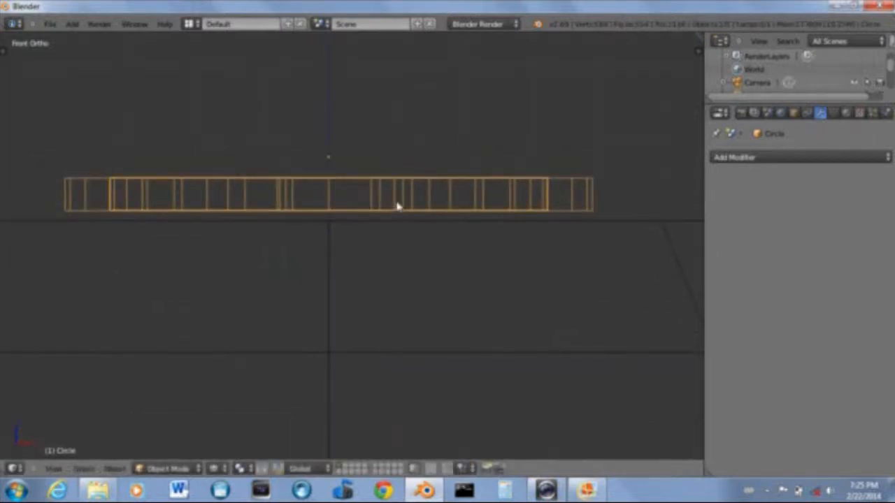
# Lower the thickened emblem along Z onto the central disc's top surface
pyautogui.press('g')
pyautogui.press('z')
pyautogui.click(406, 246)
pyautogui.press('Tab')
pyautogui.moveTo(395, 242); pyautogui.dragTo(401, 355, button='middle')
pyautogui.press('Tab')
pyautogui.scroll(-12, 382, 276)
pyautogui.scroll(2, 407, 284)
pyautogui.scroll(3, 656, 231)
# Add a new material to the emblem and set its diffuse colour to black
pyautogui.click(848, 113)
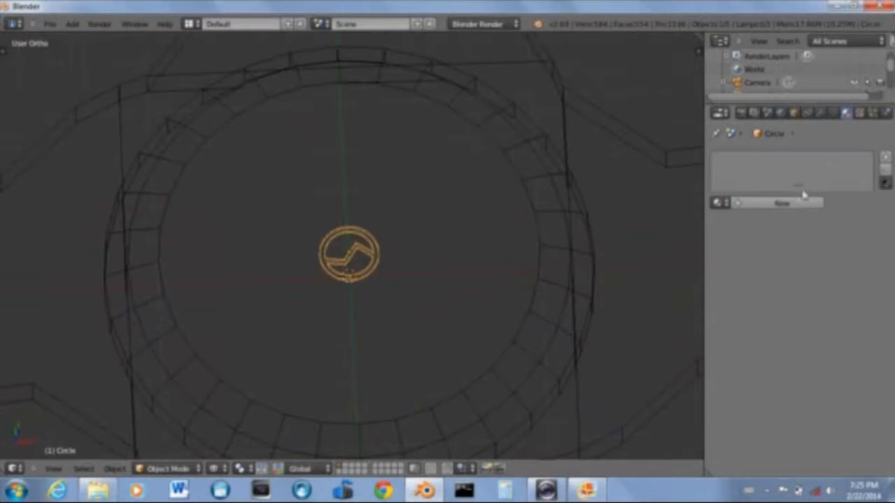
pyautogui.click(781, 202)
pyautogui.click(746, 364)
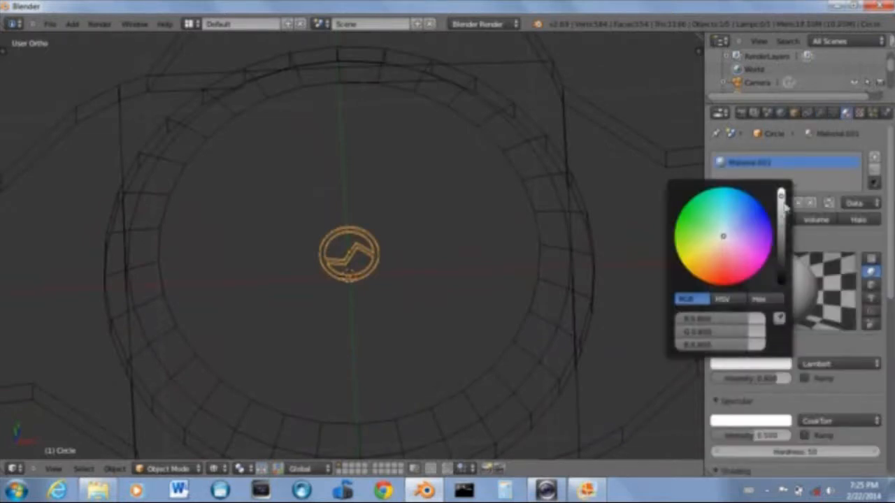
pyautogui.moveTo(784, 204); pyautogui.dragTo(782, 283)
# Examine the black emblem on the disc with rendered viewport shading, from the camera view and from above
pyautogui.press('KP_0')
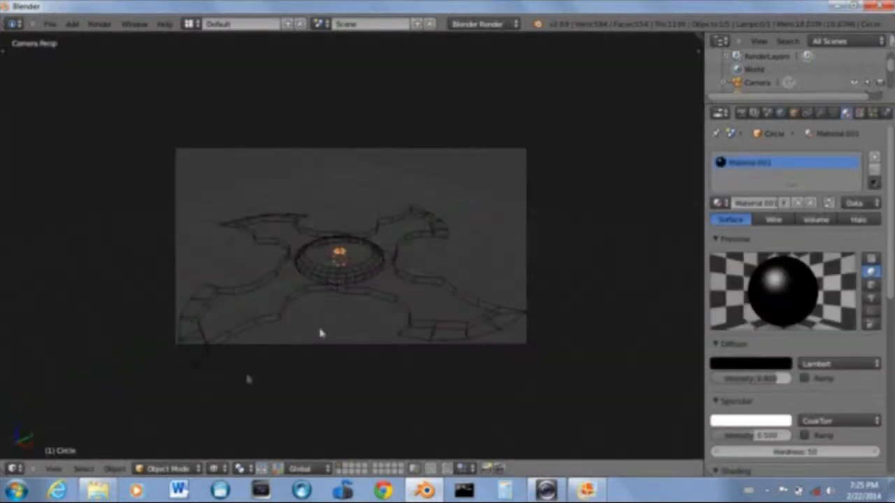
pyautogui.click(218, 467)
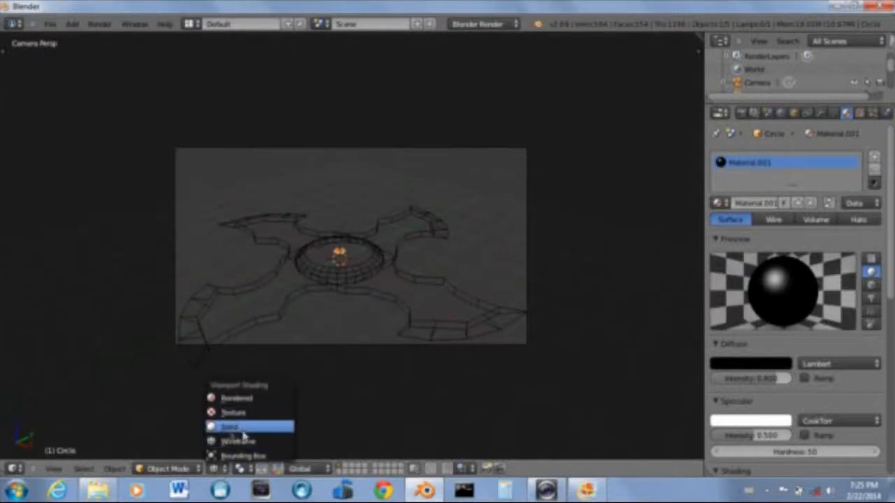
pyautogui.click(168, 468)
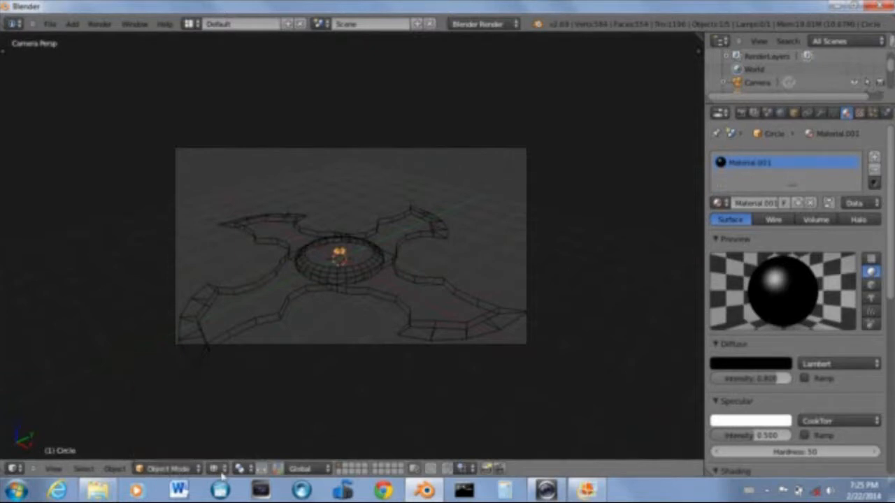
pyautogui.click(222, 473)
pyautogui.click(253, 404)
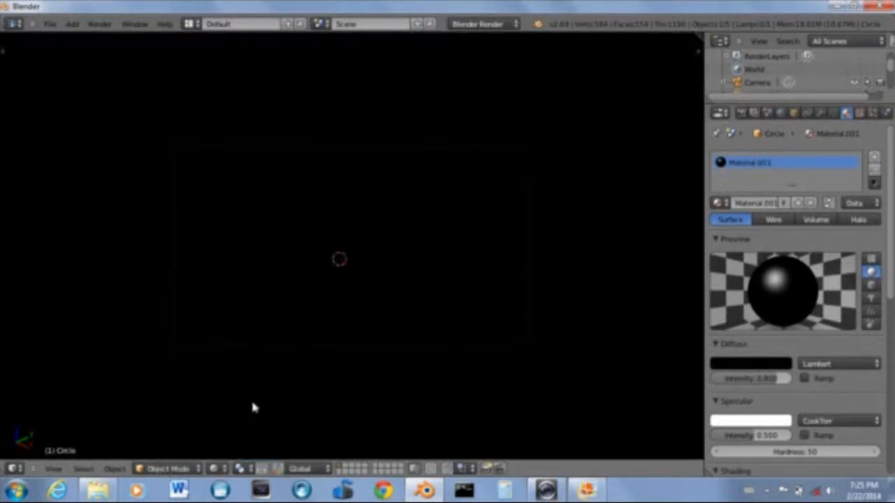
pyautogui.scroll(3, 332, 357)
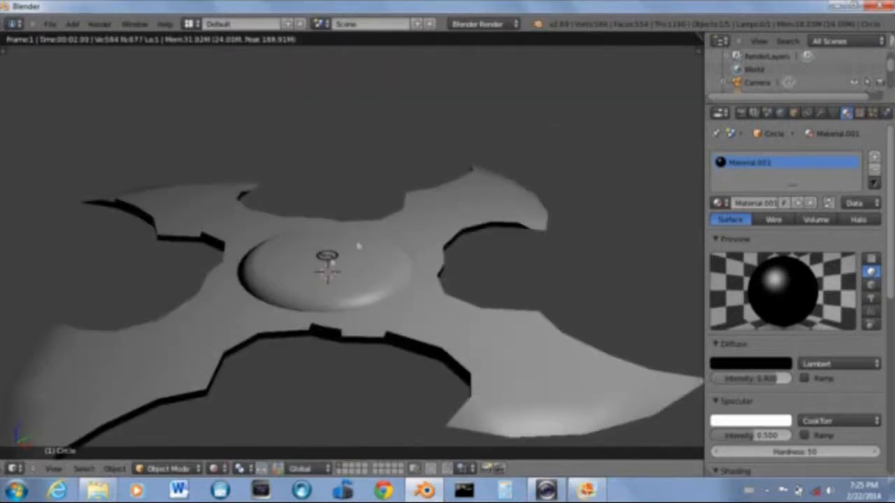
pyautogui.scroll(2, 333, 260)
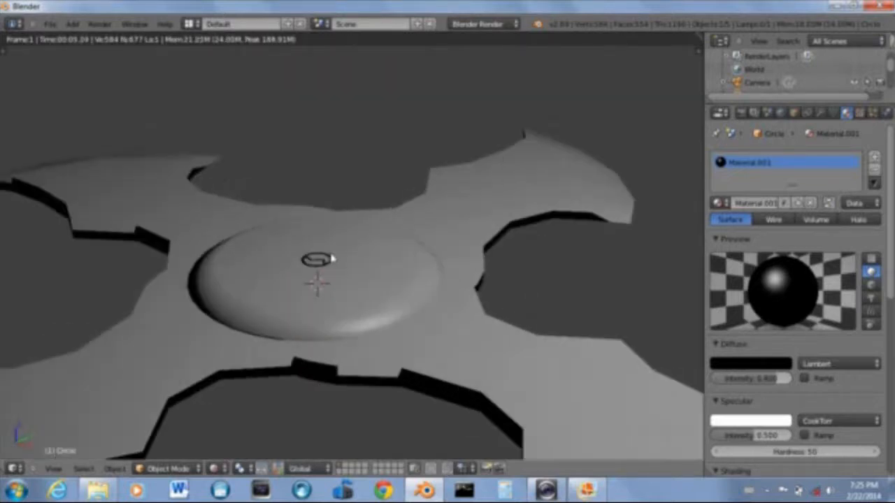
pyautogui.scroll(3, 343, 294)
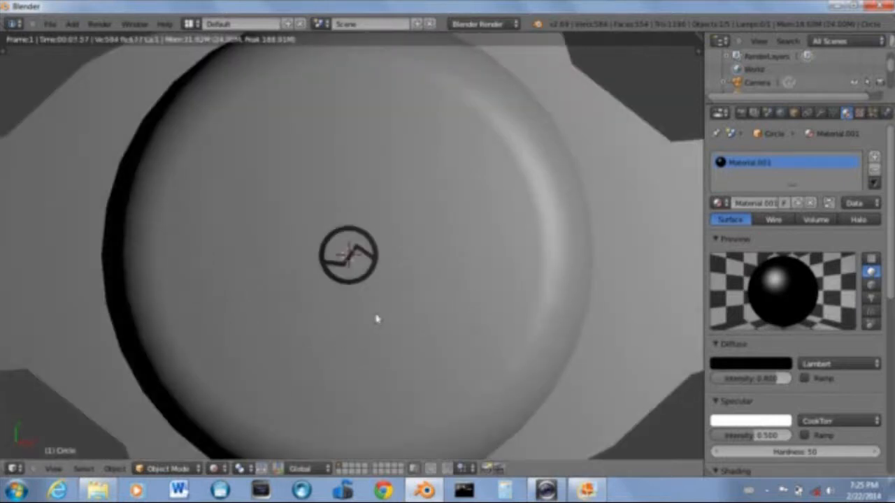
pyautogui.scroll(2, 364, 278)
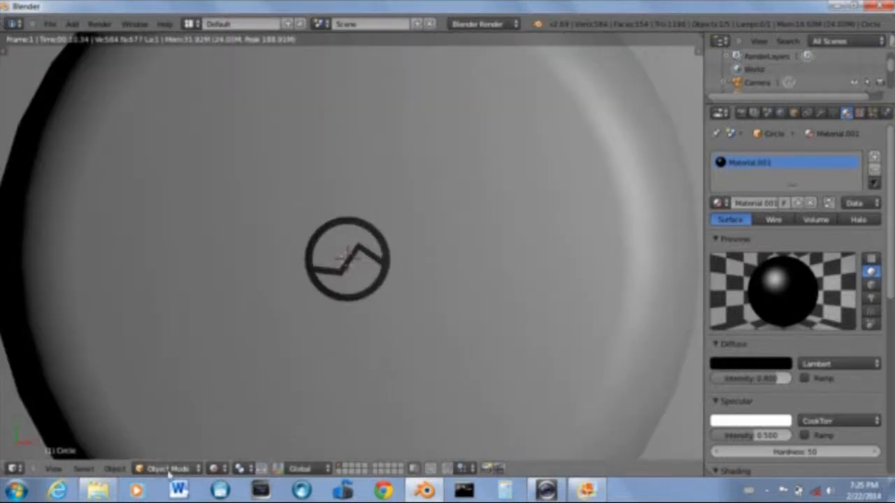
# Return to solid shading and sink the emblem along Z until only a thin layer stands above the disc
pyautogui.click(214, 469)
pyautogui.click(235, 427)
pyautogui.moveTo(410, 320); pyautogui.dragTo(352, 243, button='middle')
pyautogui.press('KP_7')
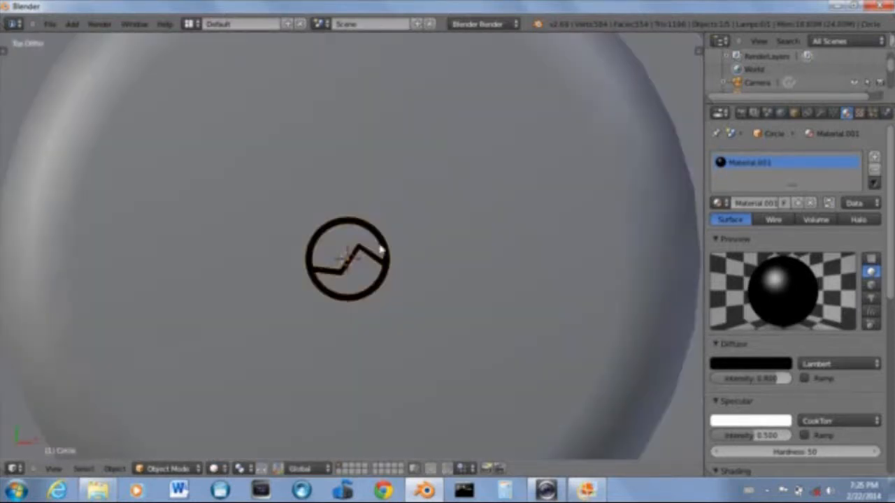
pyautogui.press('KP_1')
pyautogui.scroll(12, 380, 248)
pyautogui.press('g')
pyautogui.press('z')
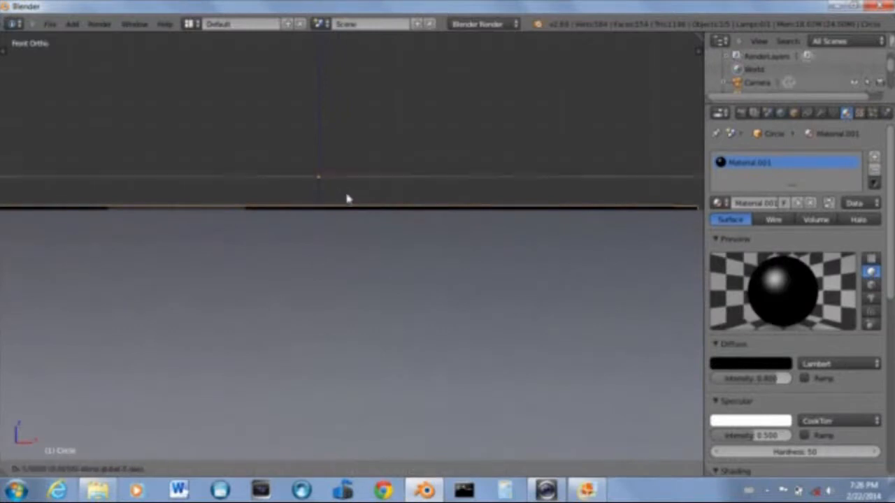
pyautogui.click(349, 200)
pyautogui.moveTo(349, 201); pyautogui.dragTo(499, 371, button='middle')
pyautogui.scroll(-8, 384, 256)
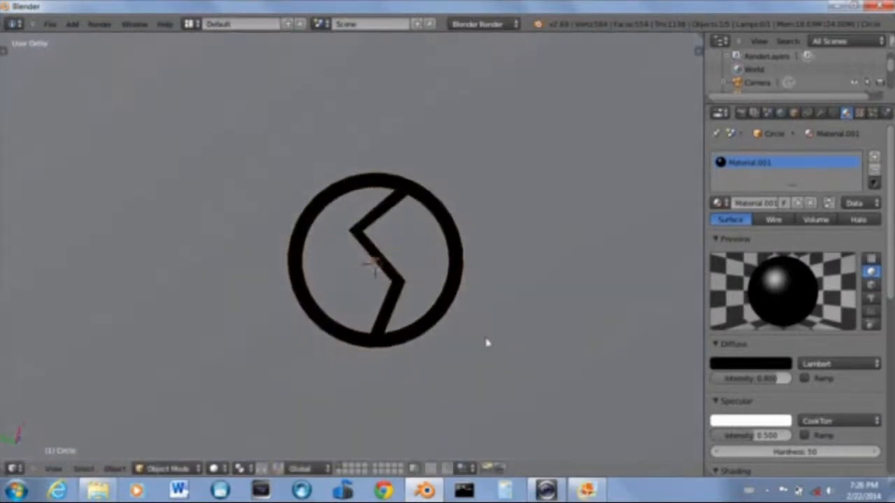
pyautogui.scroll(-1, 502, 354)
pyautogui.press('KP_7')
pyautogui.scroll(-3, 404, 286)
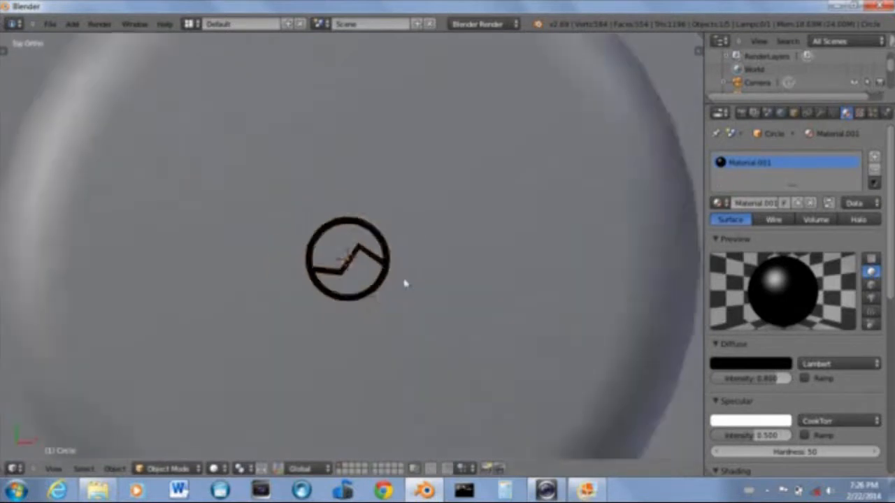
# Edit the emblem's zigzag stroke, moving its lower bend downward and its upper bend upward towards the ring
pyautogui.scroll(8, 409, 283)
pyautogui.press('Tab')
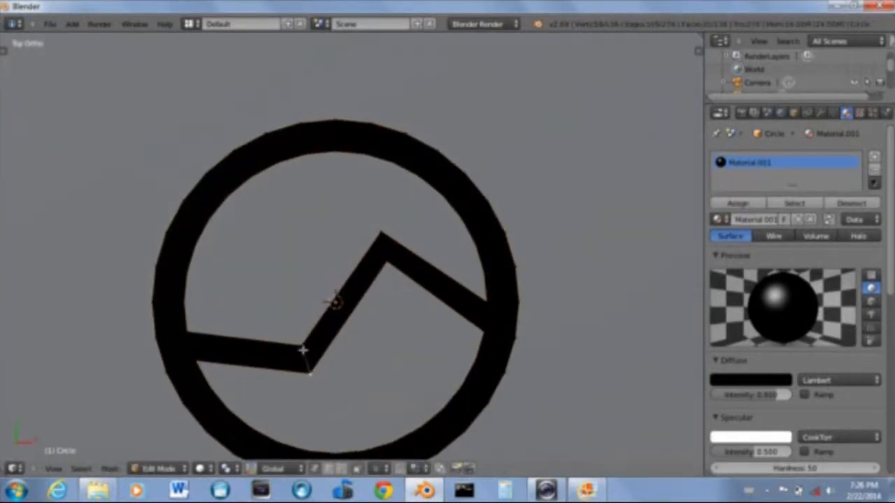
pyautogui.rightClick(301, 349)
pyautogui.press('g')
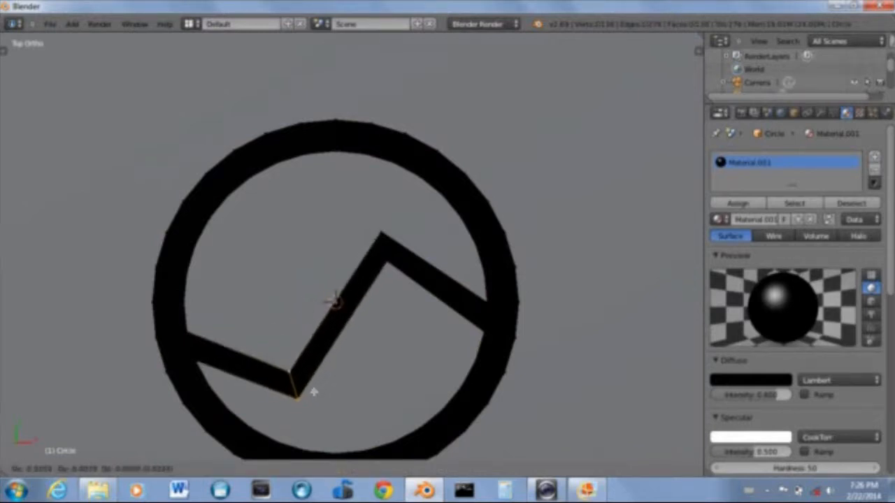
pyautogui.click(318, 376)
pyautogui.rightClick(384, 247)
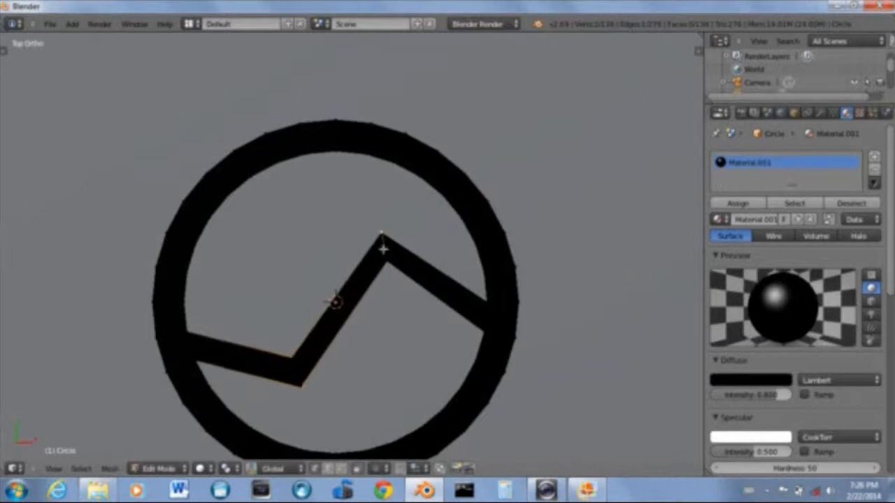
pyautogui.press('g')
pyautogui.click(389, 248)
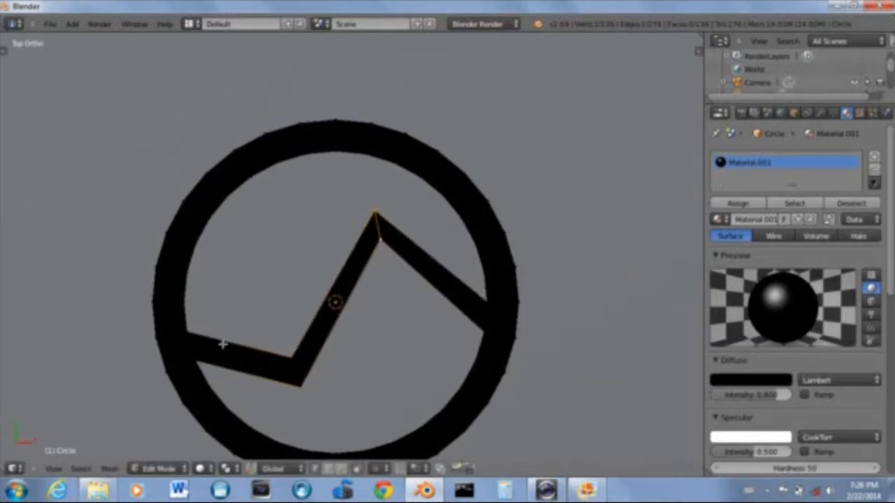
pyautogui.press('Tab')
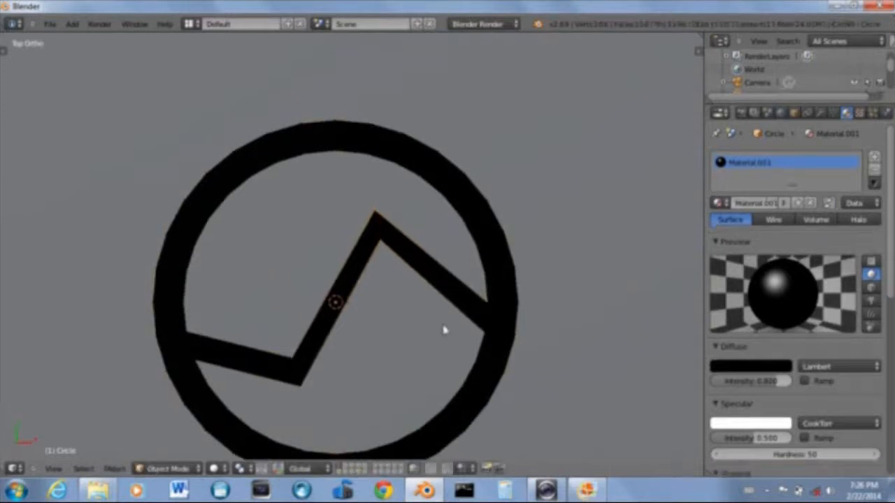
# Remove the black material slot from the emblem
pyautogui.scroll(-5, 444, 330)
pyautogui.moveTo(449, 310); pyautogui.dragTo(382, 232, button='middle')
pyautogui.scroll(-10, 382, 232)
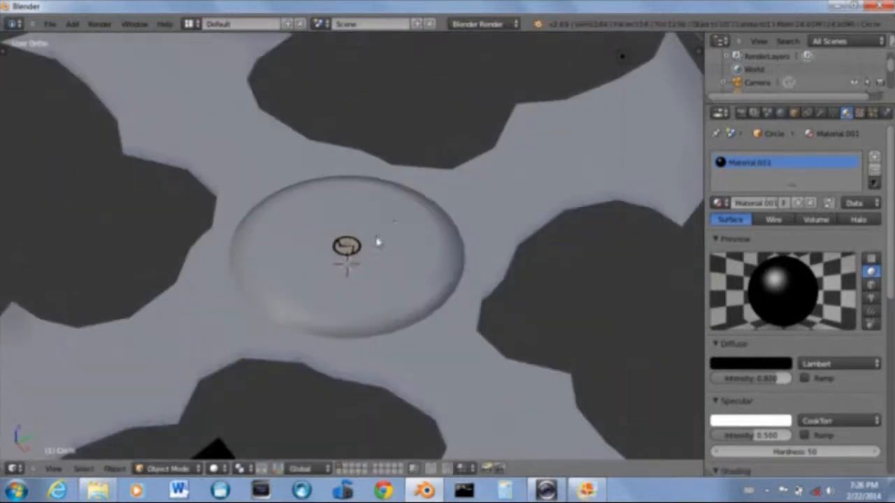
pyautogui.press('KP_7')
pyautogui.scroll(5, 586, 268)
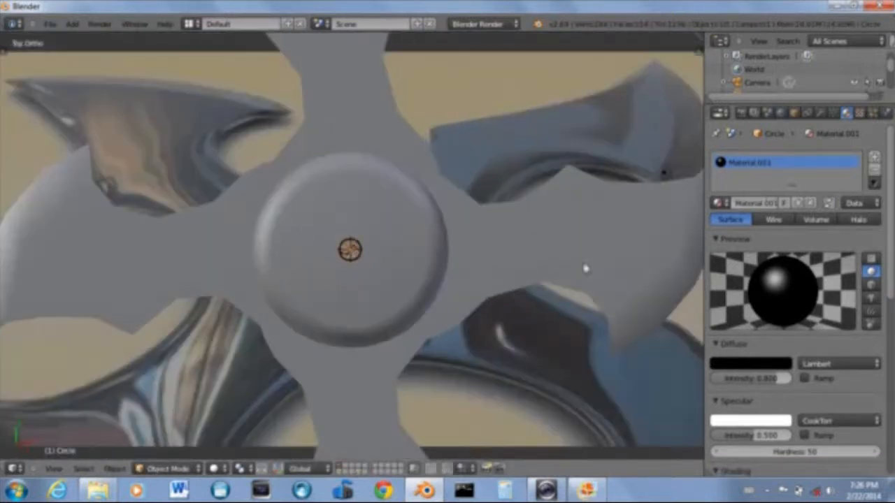
pyautogui.scroll(3, 383, 296)
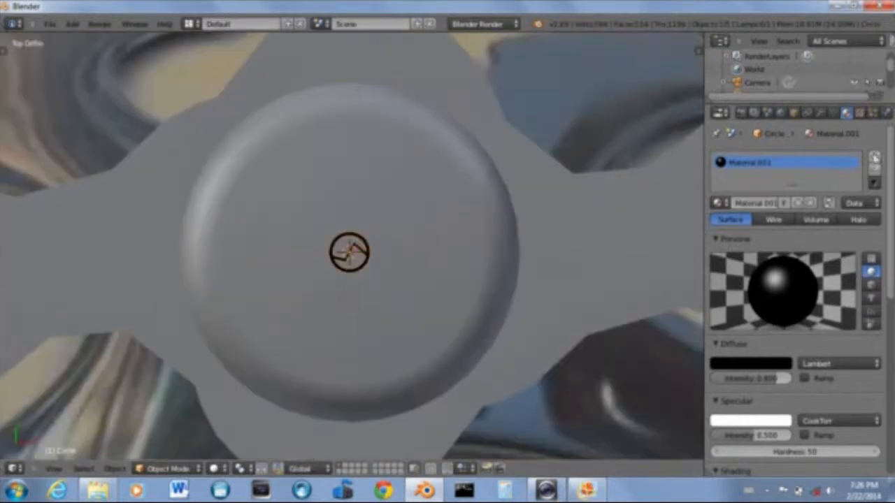
pyautogui.click(874, 169)
pyautogui.scroll(5, 385, 289)
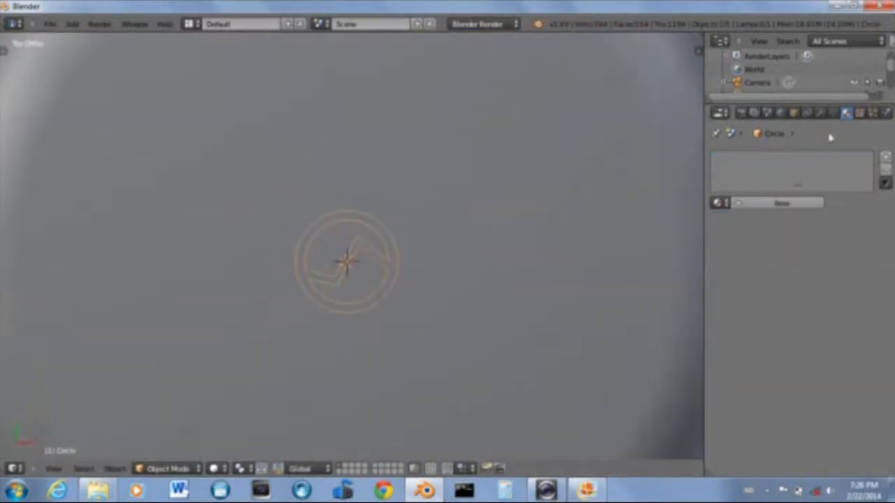
# Raise the central disc's viewport subdivision level and set the blades' viewport subdivision level to 3
pyautogui.click(820, 112)
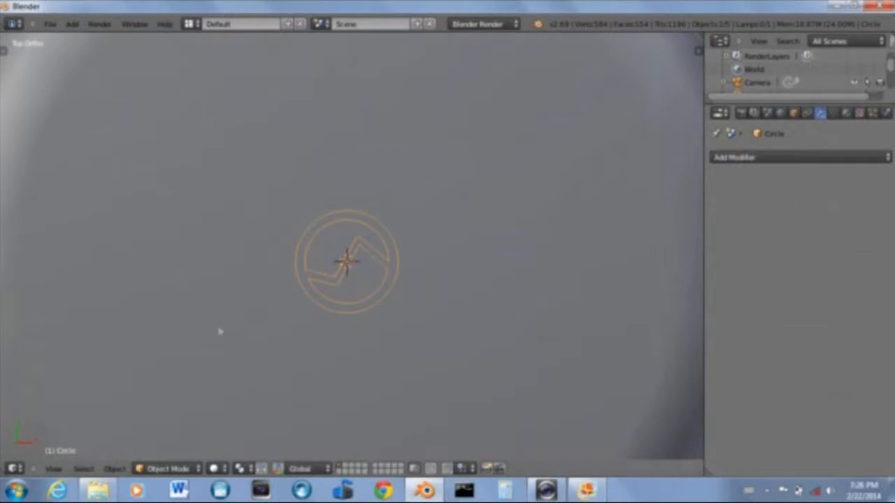
pyautogui.scroll(-5, 417, 150)
pyautogui.rightClick(345, 151)
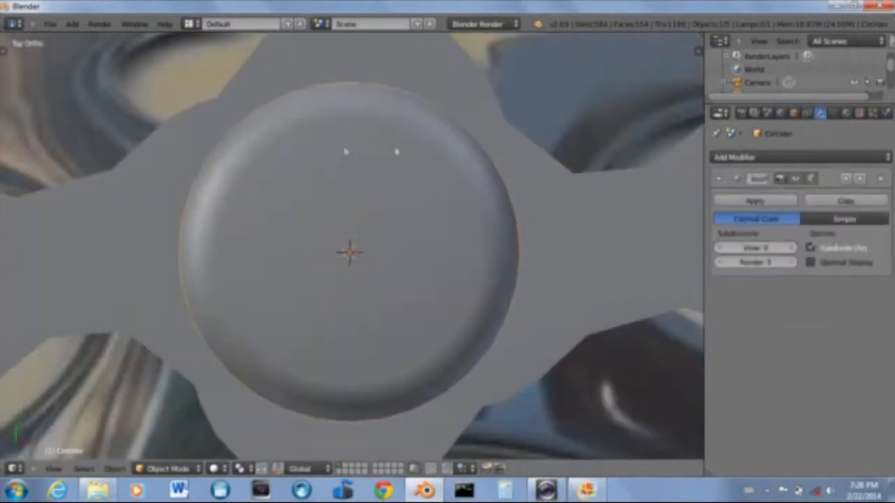
pyautogui.click(793, 248)
pyautogui.click(793, 248)
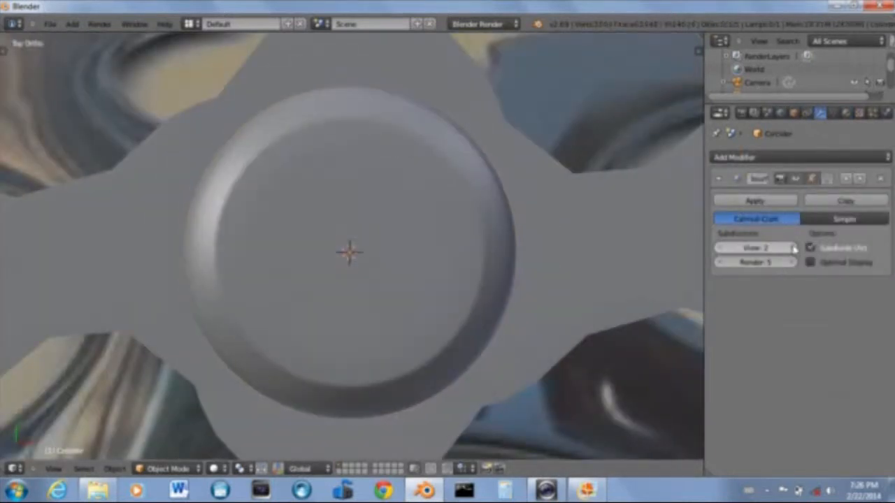
pyautogui.rightClick(663, 230)
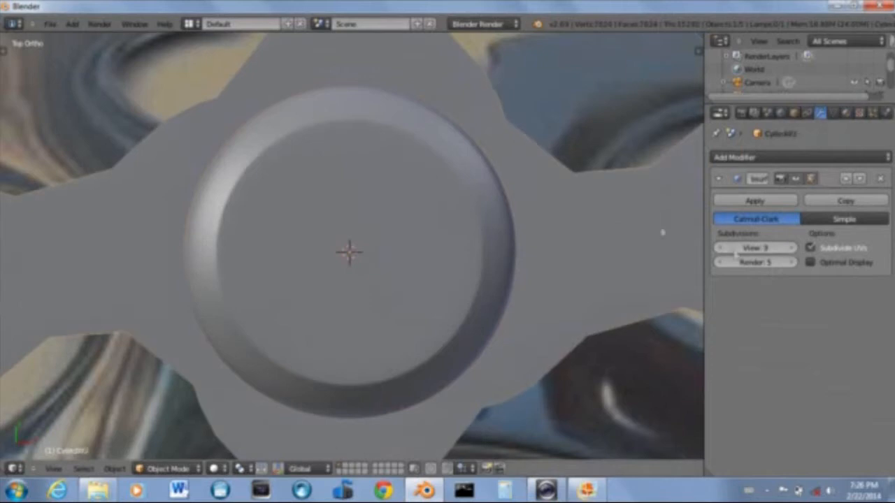
pyautogui.click(793, 249)
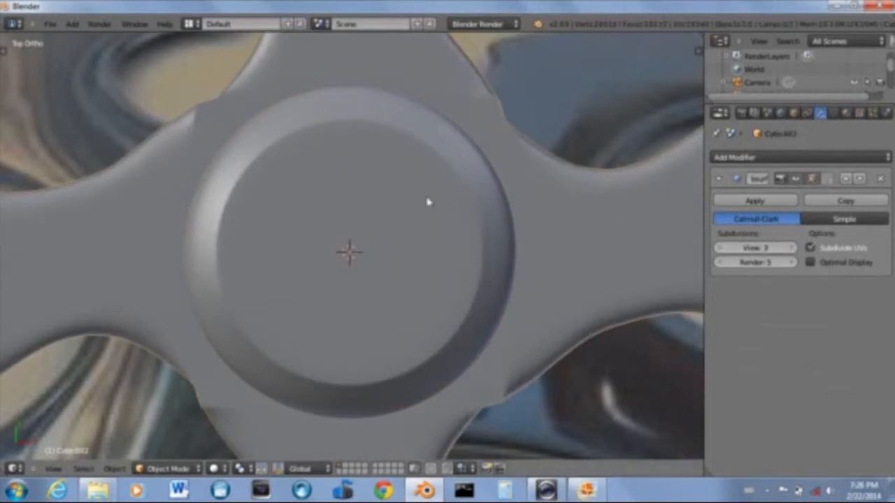
# Save the project as a new file named Ninja Star 2 in the Downloads folder
pyautogui.hotkey('ctrl', 'shift', 's')
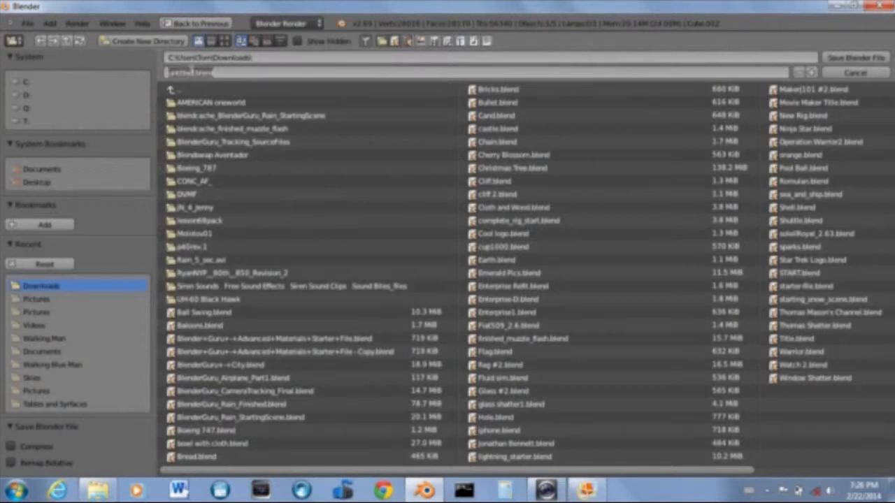
pyautogui.press('BackSpace')
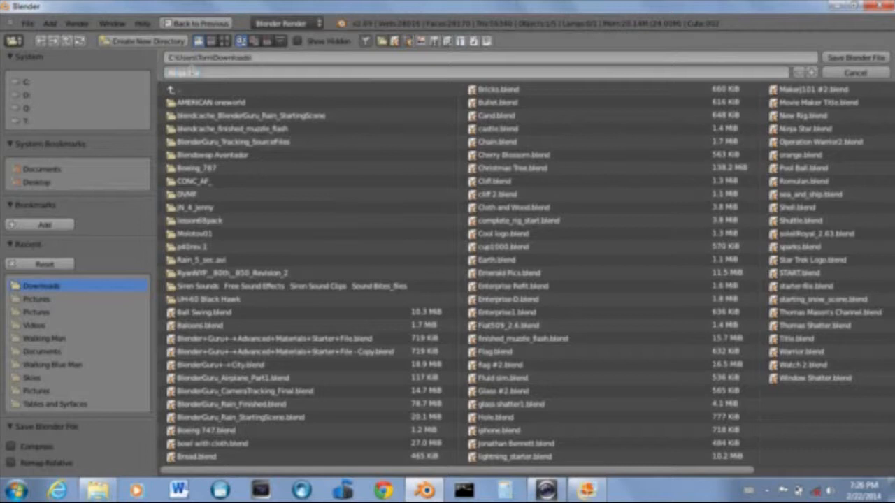
pyautogui.write('Ninja Star 2')
pyautogui.press('Return')
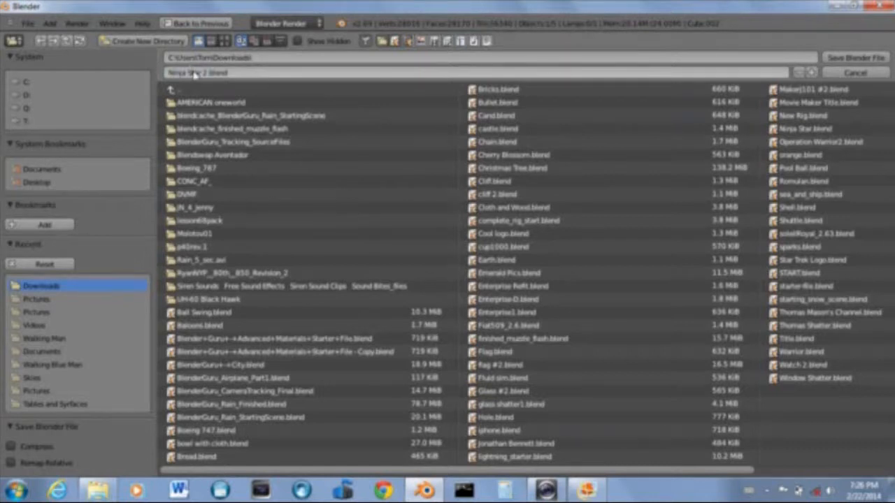
pyautogui.press('Return')
# Render the ninja star from the camera to check its smoothed shape, and return to the top view
pyautogui.scroll(-3, 533, 201)
pyautogui.press('F12')
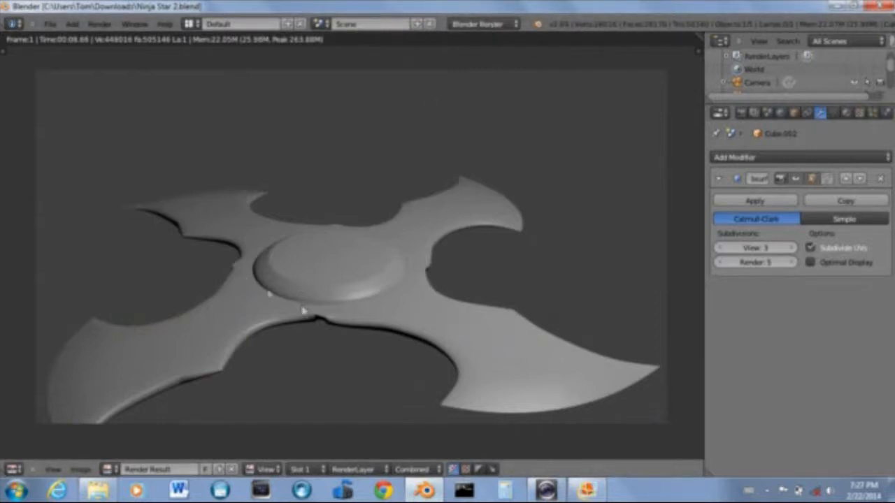
pyautogui.moveTo(302, 311); pyautogui.dragTo(370, 295, button='middle')
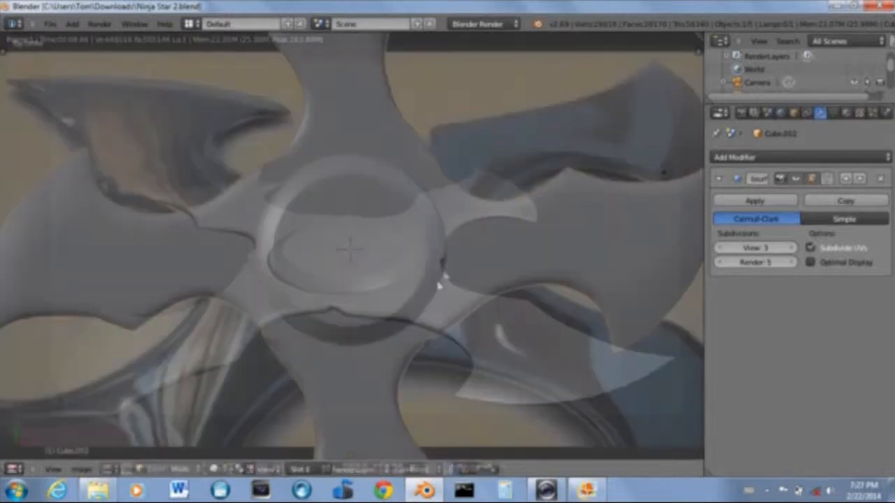
pyautogui.scroll(-6, 350, 248)
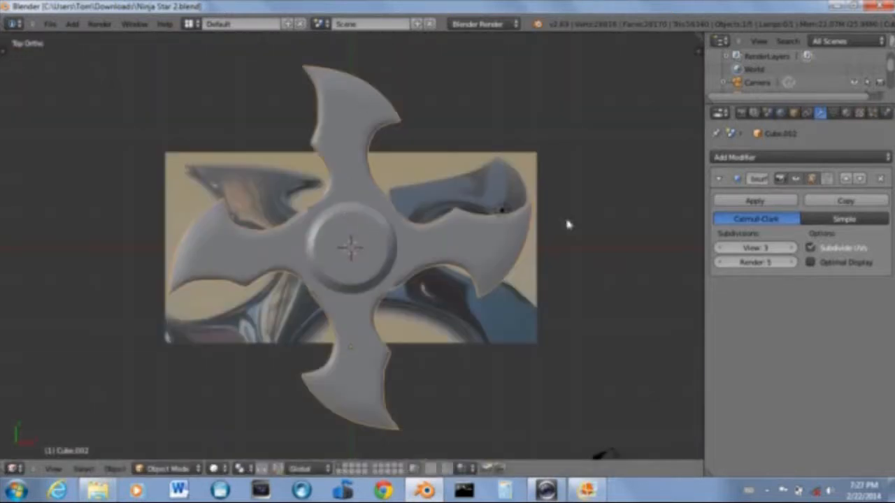
# Show the blades' transform dimensions and switch the scene units to Imperial
pyautogui.press('n')
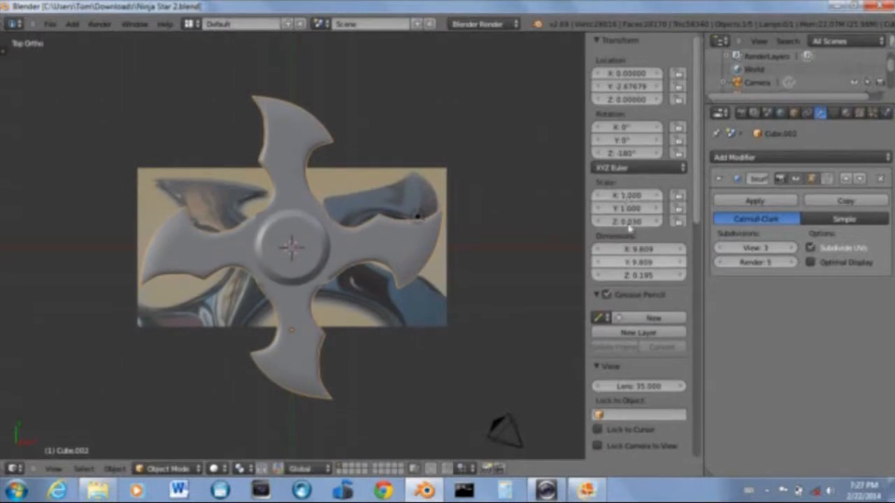
pyautogui.scroll(-2, 643, 257)
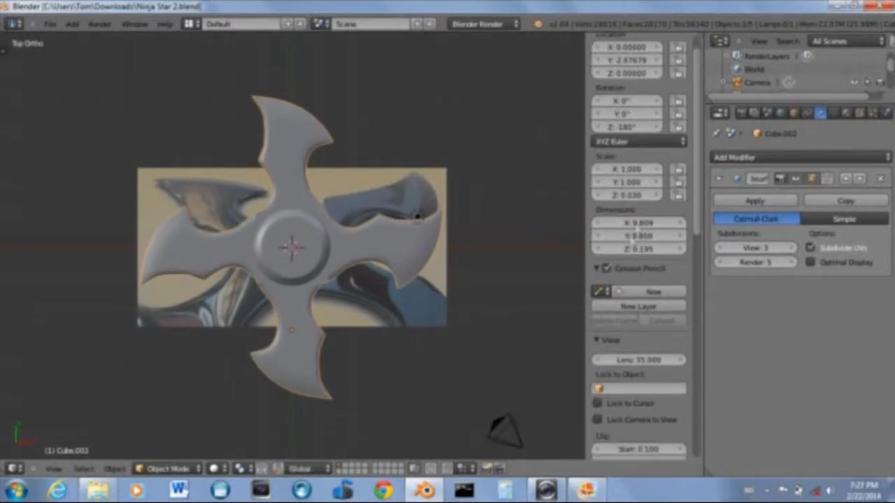
pyautogui.click(768, 113)
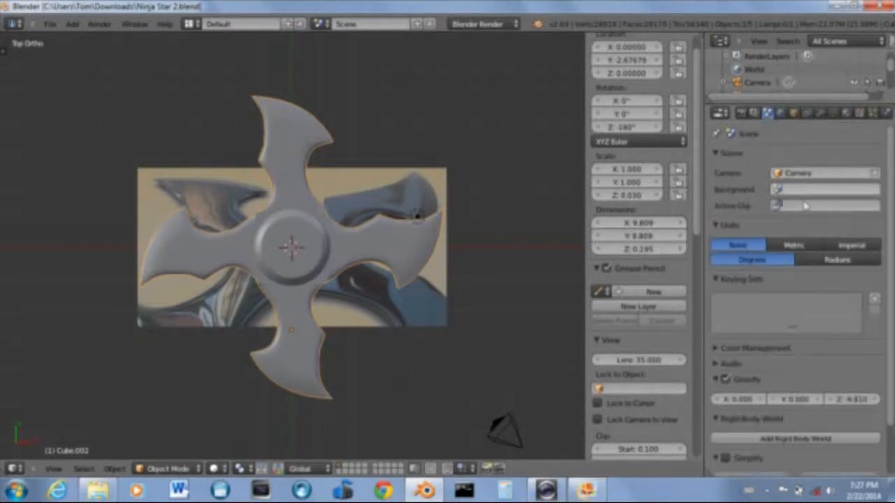
pyautogui.click(852, 245)
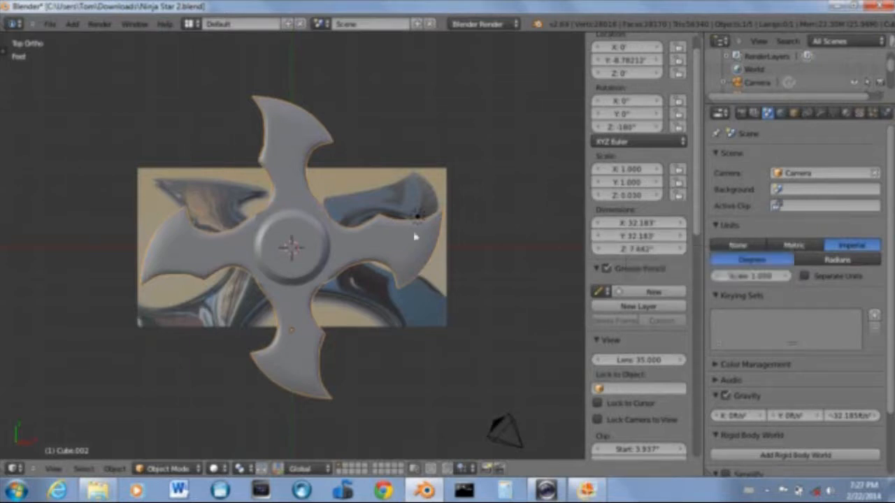
pyautogui.press('r')
pyautogui.press('Escape')
pyautogui.scroll(3, 278, 198)
pyautogui.rightClick(294, 219)
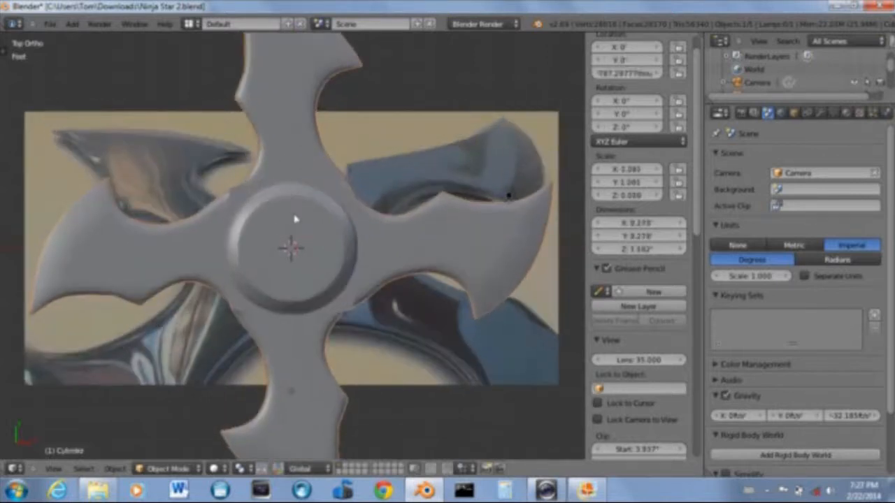
pyautogui.scroll(2, 318, 225)
pyautogui.rightClick(301, 216)
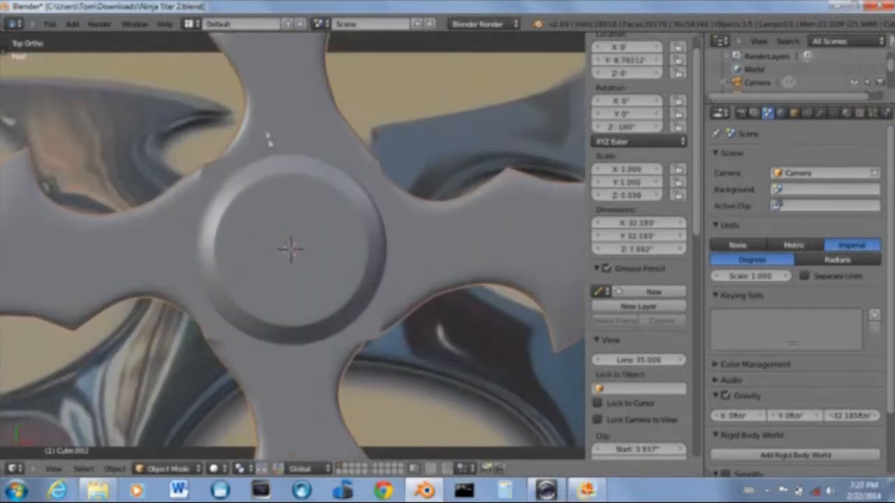
pyautogui.scroll(-4, 279, 148)
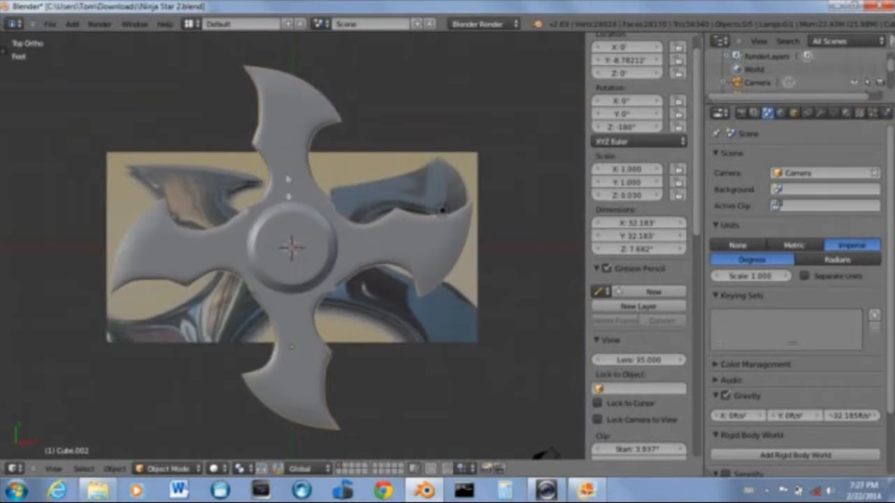
# Select the central disc together with the blades in wireframe, join them into one object, and return to solid shading
pyautogui.press('z')
pyautogui.keyDown('shift'); pyautogui.rightClick(291, 220); pyautogui.keyUp('shift')
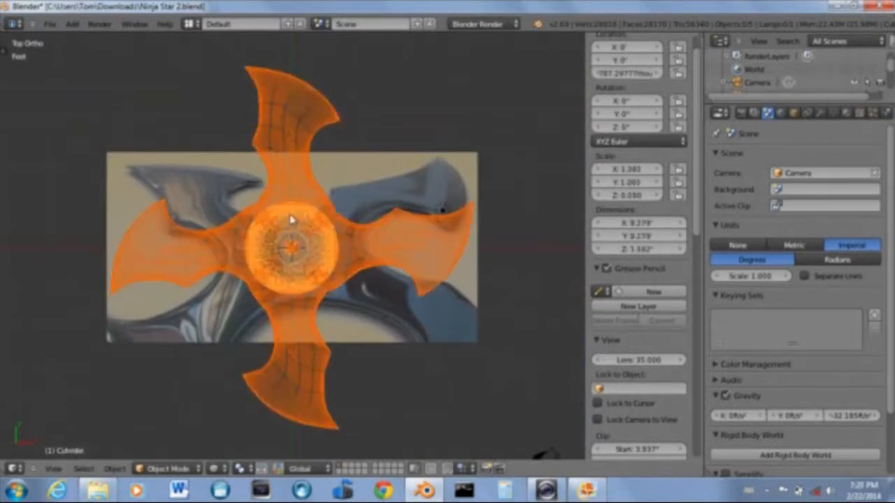
pyautogui.hotkey('ctrl', 'j')
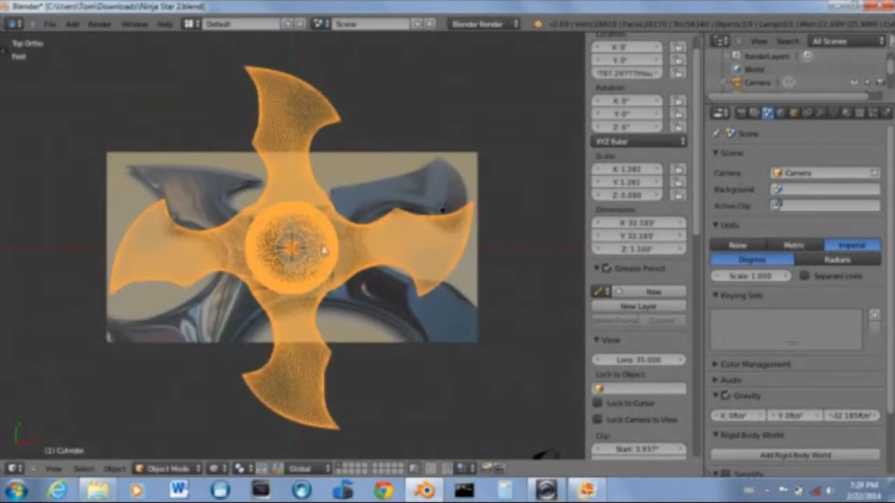
pyautogui.press('Tab')
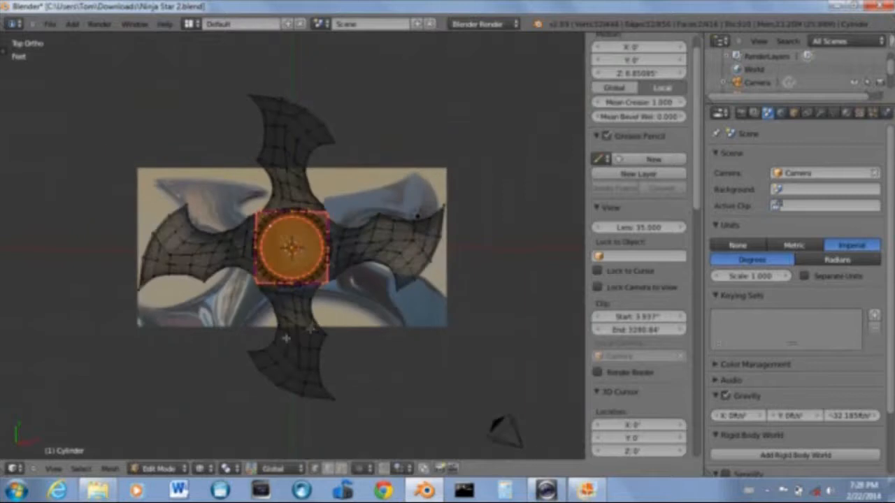
pyautogui.press('Tab')
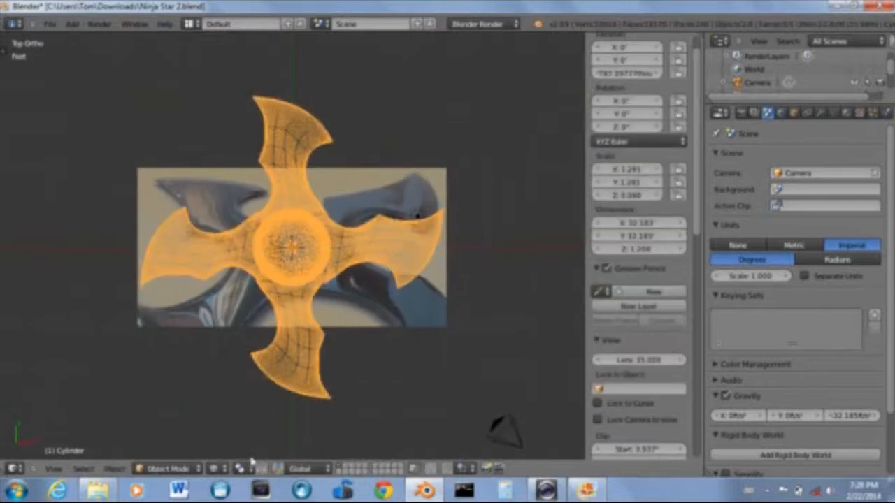
pyautogui.press('a')
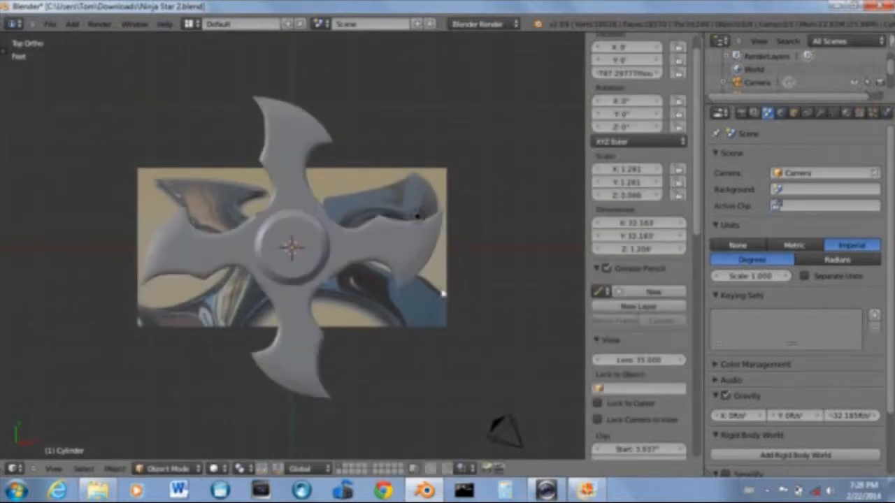
# Scale the joined ninja star down uniformly to about 5.6 ft across
pyautogui.scroll(2, 442, 289)
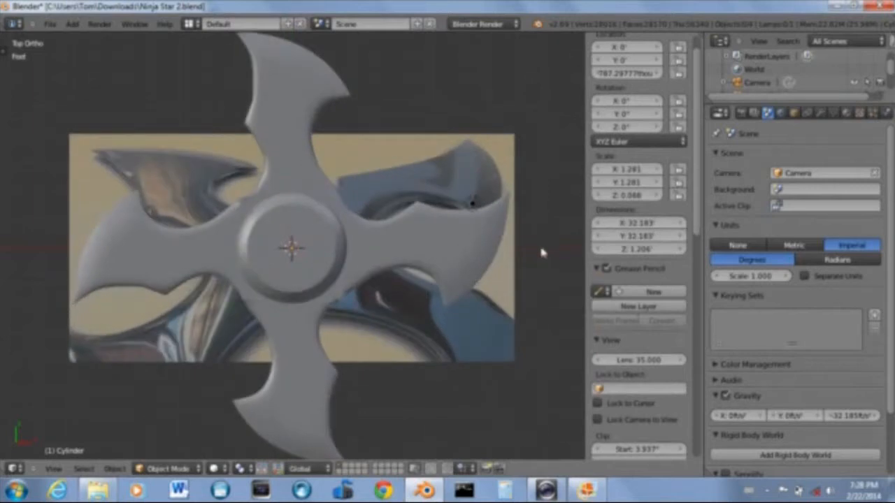
pyautogui.press('s')
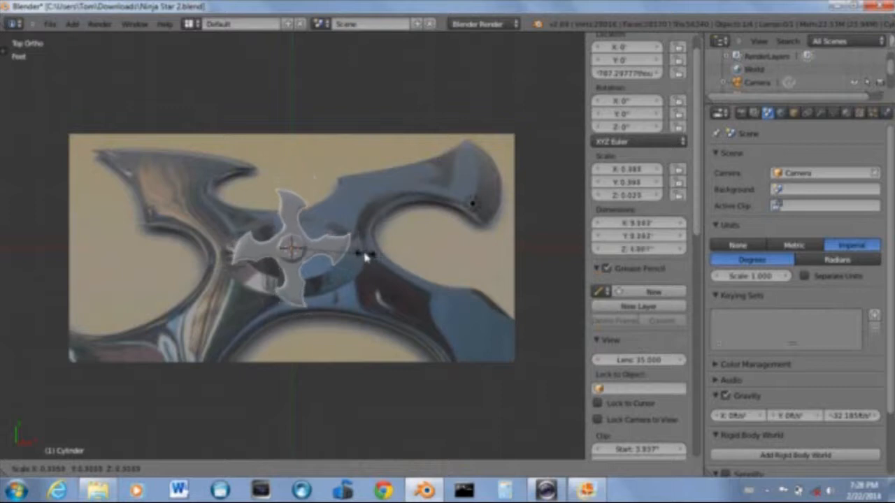
pyautogui.click(340, 254)
pyautogui.scroll(5, 342, 260)
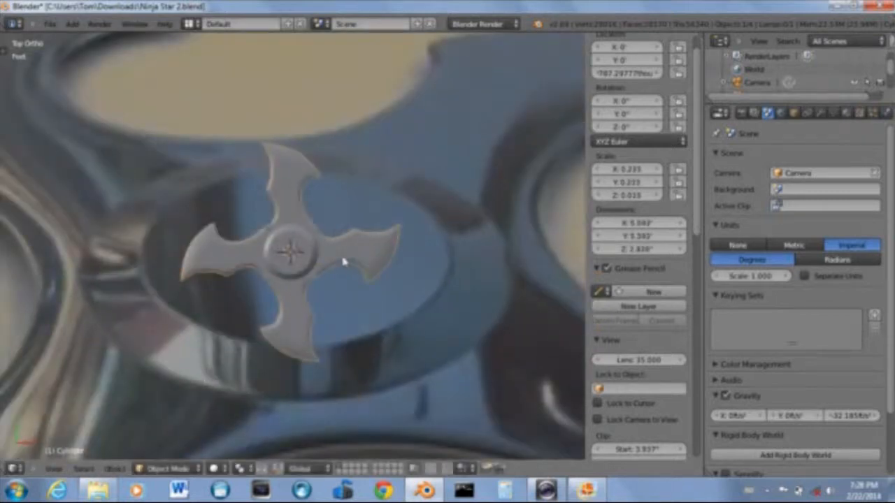
# Undo the last scaling of the ninja star after checking its central disc up close in the top view
pyautogui.scroll(2, 340, 259)
pyautogui.scroll(-2, 378, 256)
pyautogui.scroll(8, 390, 254)
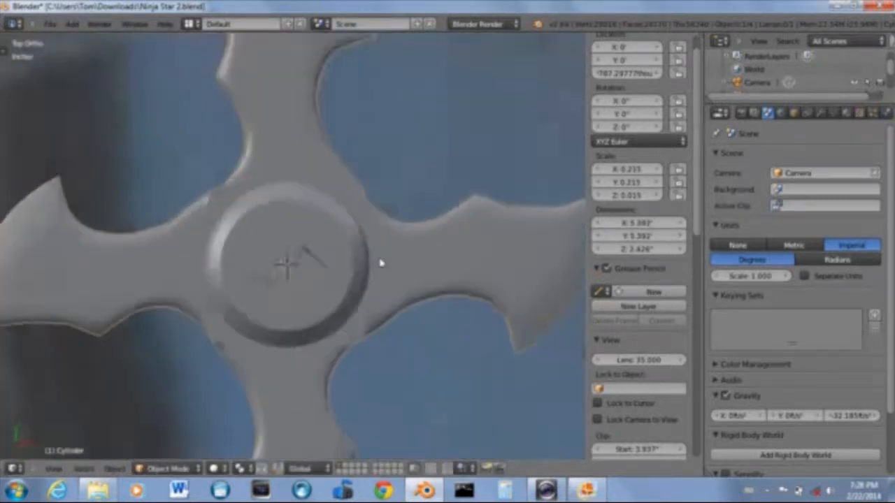
pyautogui.scroll(-5, 381, 262)
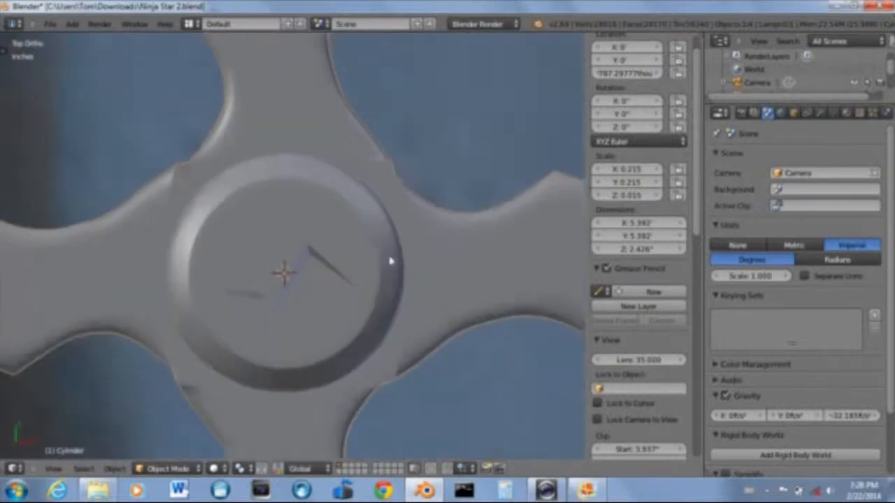
pyautogui.scroll(-4, 395, 256)
pyautogui.hotkey('ctrl', 'z')
pyautogui.scroll(-9, 398, 249)
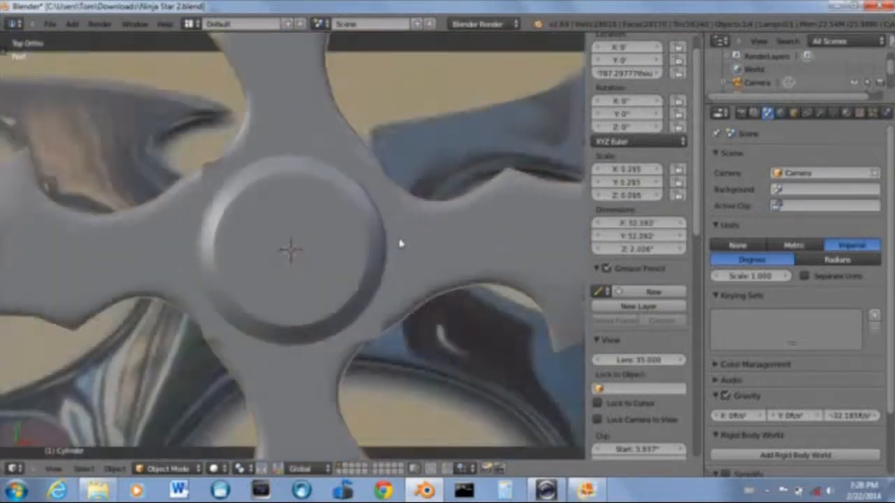
# Select the small S-shaped emblem at the disc's center together with the ninja star
pyautogui.scroll(10, 370, 265)
pyautogui.moveTo(318, 271); pyautogui.dragTo(292, 250, button='middle')
pyautogui.rightClick(285, 259)
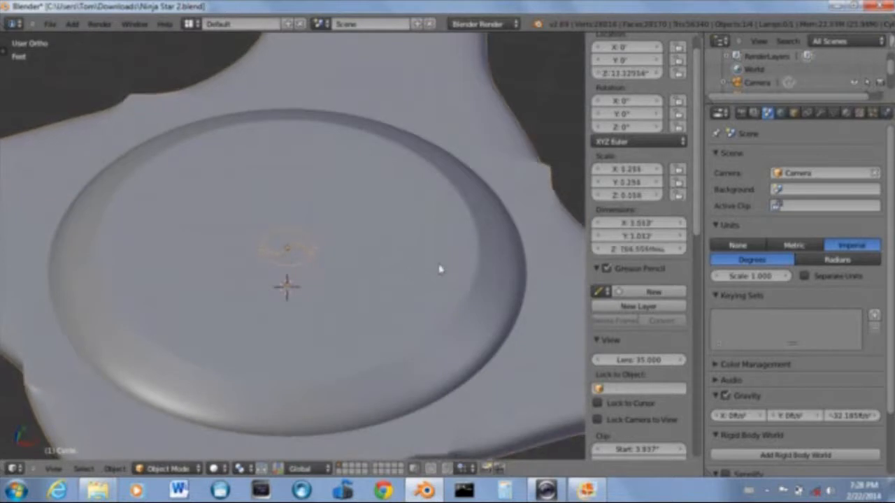
pyautogui.scroll(-3, 360, 245)
pyautogui.press('KP_7')
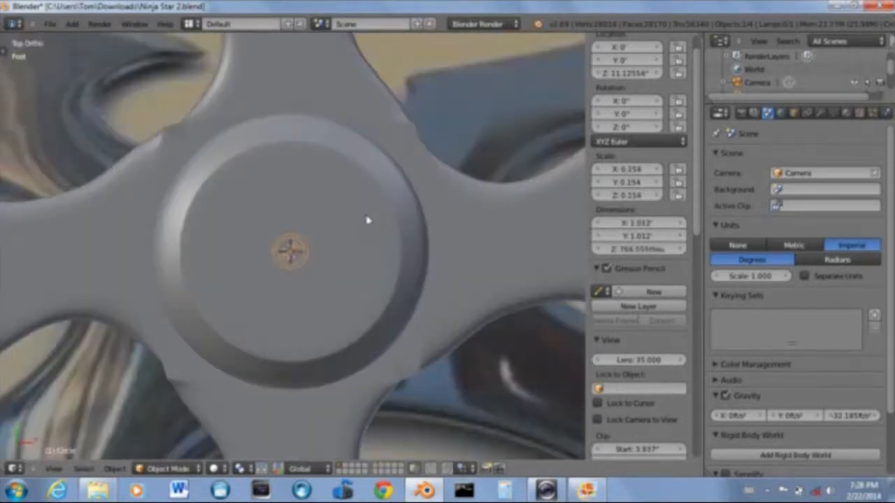
pyautogui.scroll(-3, 361, 238)
pyautogui.rightClick(305, 219)
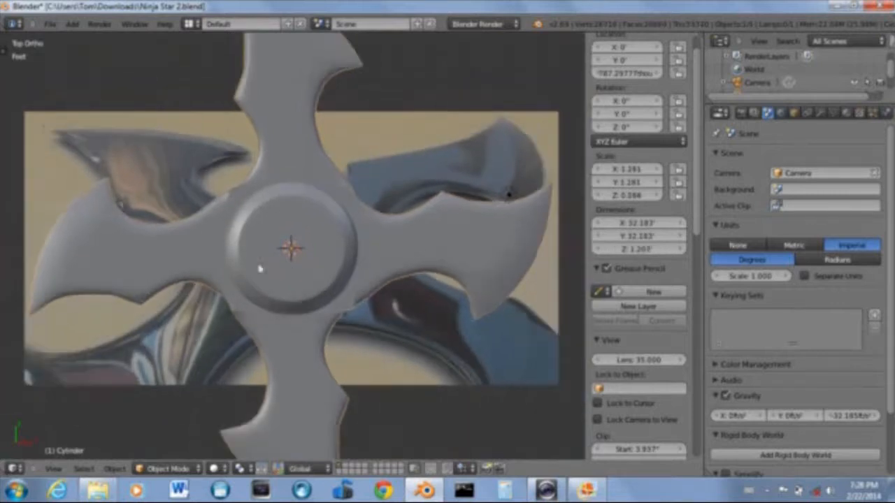
# Scale the star and emblem down together to about 3.65 ft across
pyautogui.scroll(-2, 258, 269)
pyautogui.press('s')
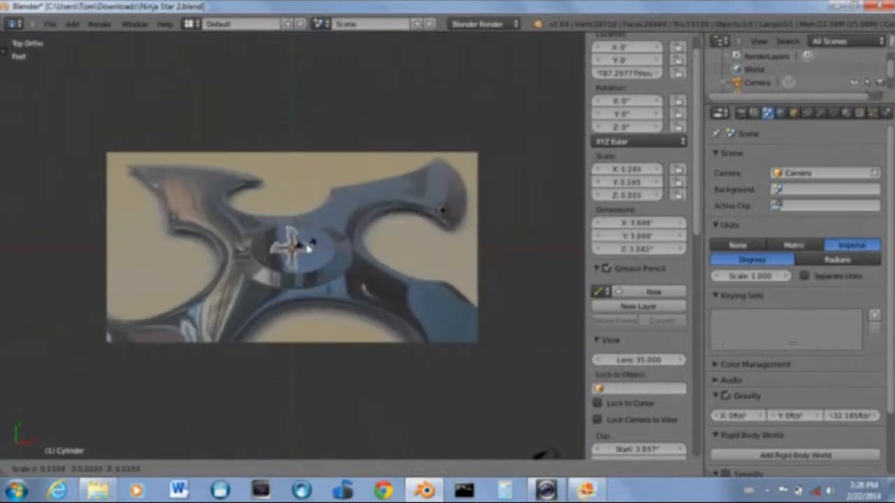
pyautogui.click(308, 246)
pyautogui.scroll(8, 319, 265)
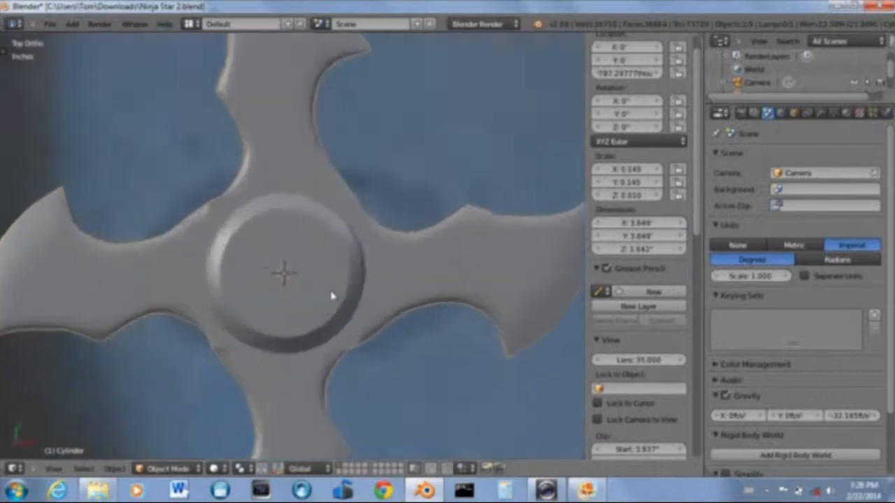
# Join the emblem and star into one object, inspect the combined mesh in edit mode, and return to the top view
pyautogui.moveTo(336, 294); pyautogui.dragTo(294, 208, button='middle')
pyautogui.scroll(5, 259, 265)
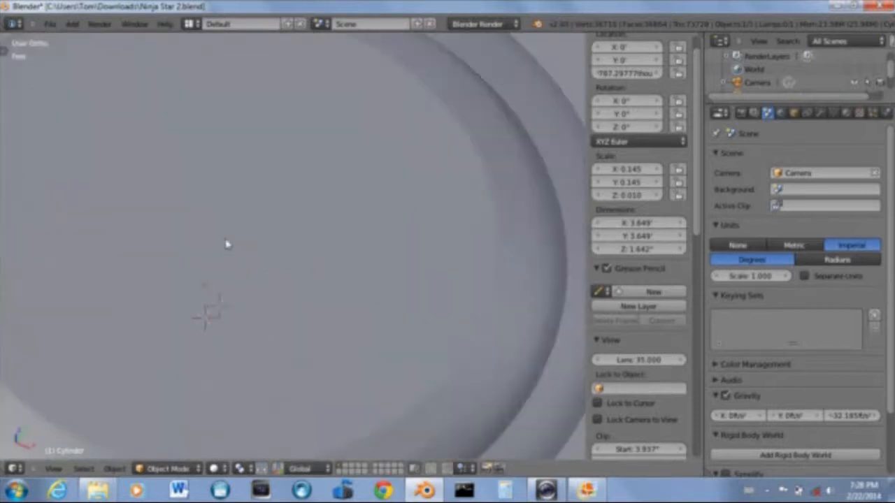
pyautogui.scroll(-4, 227, 244)
pyautogui.press('Tab')
pyautogui.press('c')
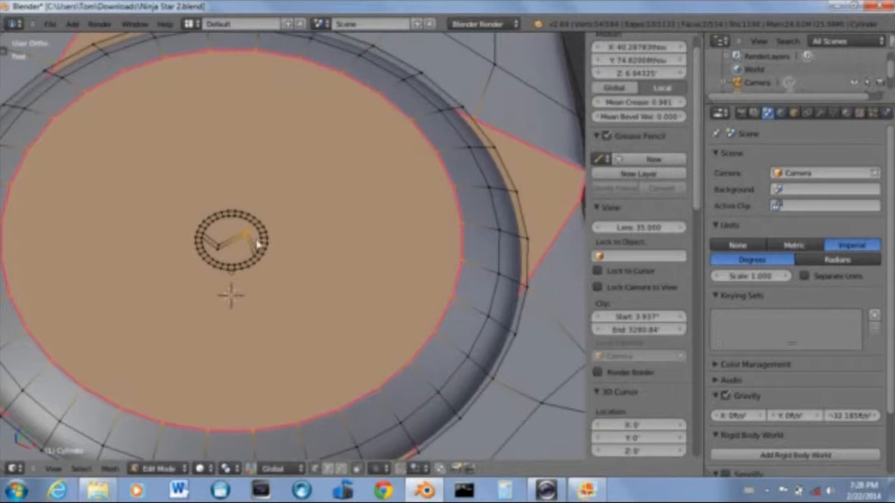
pyautogui.press('Tab')
pyautogui.press('KP_7')
pyautogui.scroll(-14, 266, 234)
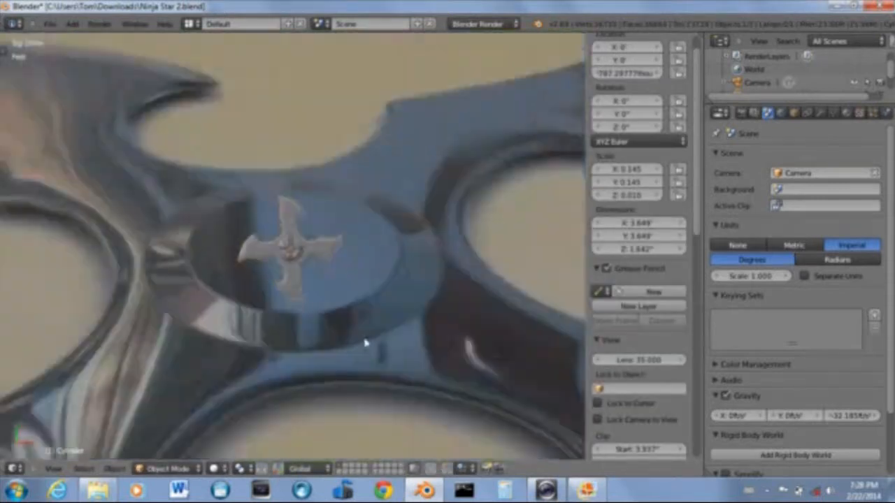
pyautogui.scroll(6, 363, 332)
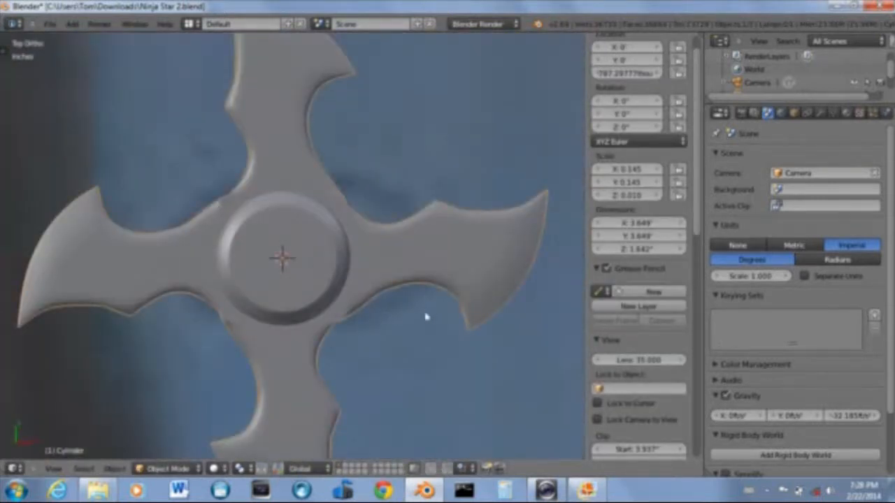
# Scale the joined ninja star down uniformly to about 2.8 ft across and hide the transform properties
pyautogui.press('s')
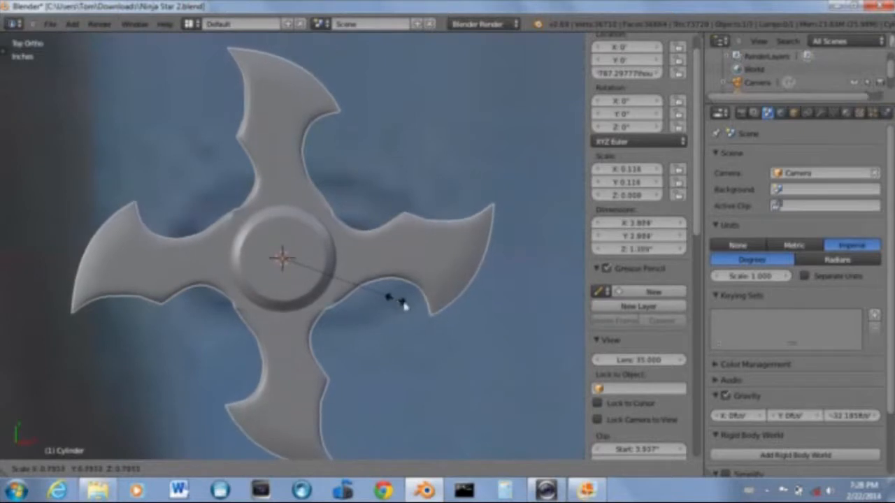
pyautogui.click(393, 300)
pyautogui.scroll(-5, 410, 334)
pyautogui.scroll(-8, 416, 331)
pyautogui.scroll(5, 419, 334)
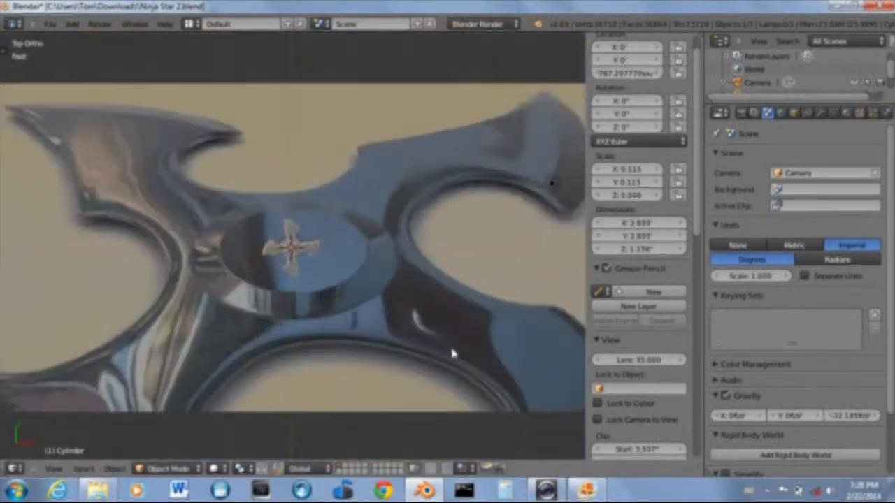
pyautogui.press('n')
# Move the camera closer to the ninja star in the top view and check the camera's view
pyautogui.scroll(-5, 443, 377)
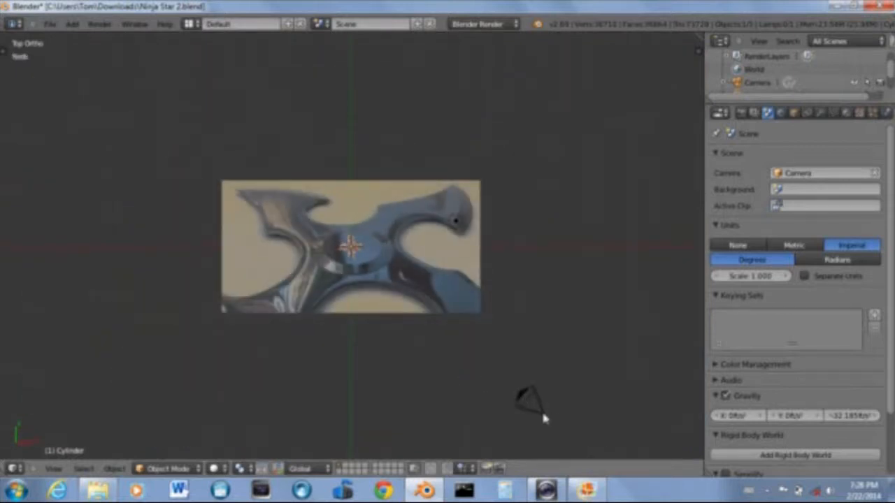
pyautogui.rightClick(542, 415)
pyautogui.press('g')
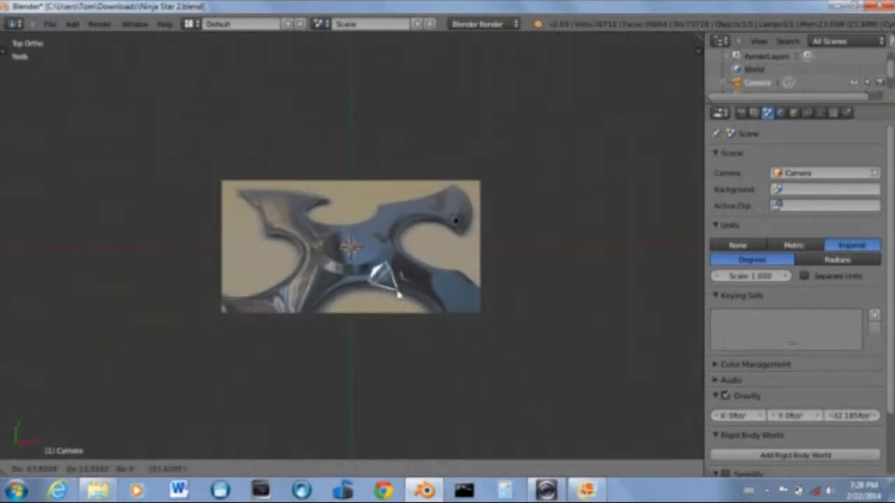
pyautogui.click(391, 294)
pyautogui.press('KP_0')
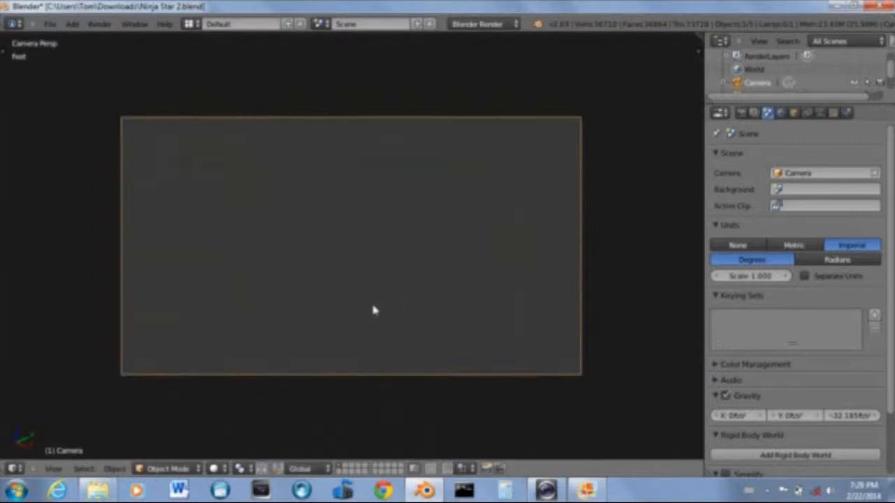
# Lower the camera along the Z axis to just above the ninja star's level
pyautogui.press('KP_7')
pyautogui.press('KP_3')
pyautogui.press('g')
pyautogui.press('z')
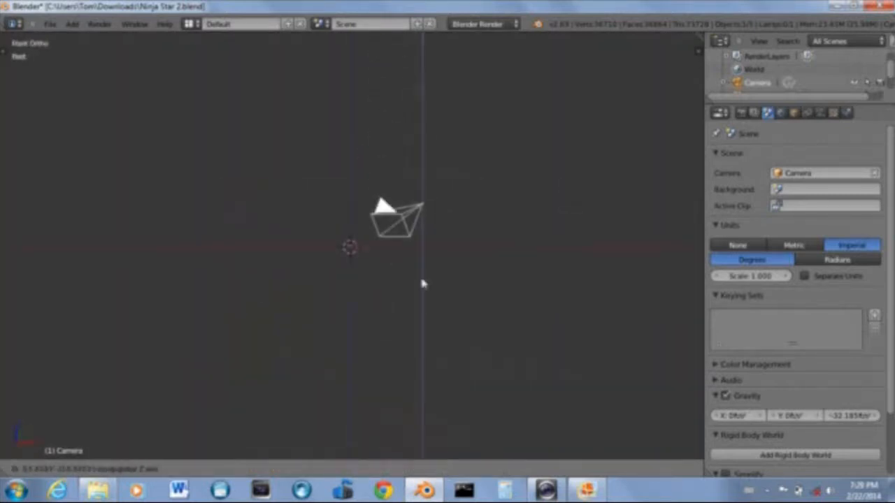
pyautogui.click(410, 303)
pyautogui.press('KP_3')
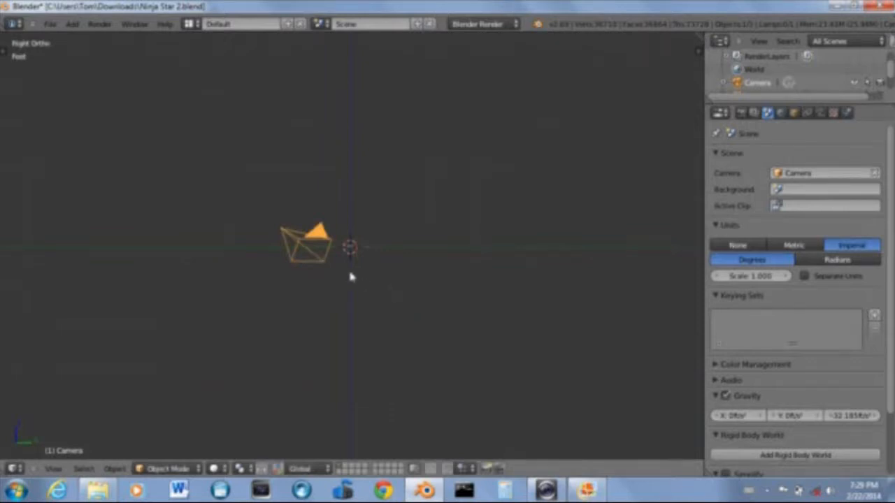
# Shift the camera while looking through it and bring it closer until the star fills most of the frame
pyautogui.press('KP_0')
pyautogui.press('g')
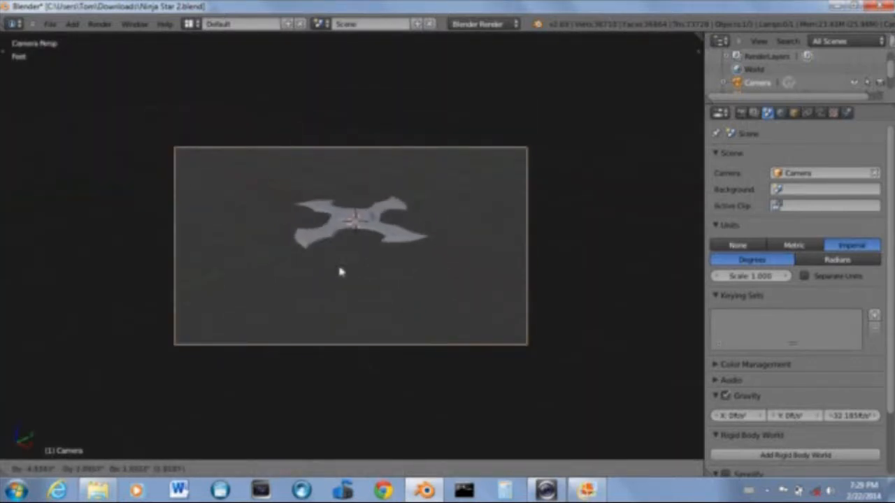
pyautogui.click(343, 273)
pyautogui.scroll(3, 353, 251)
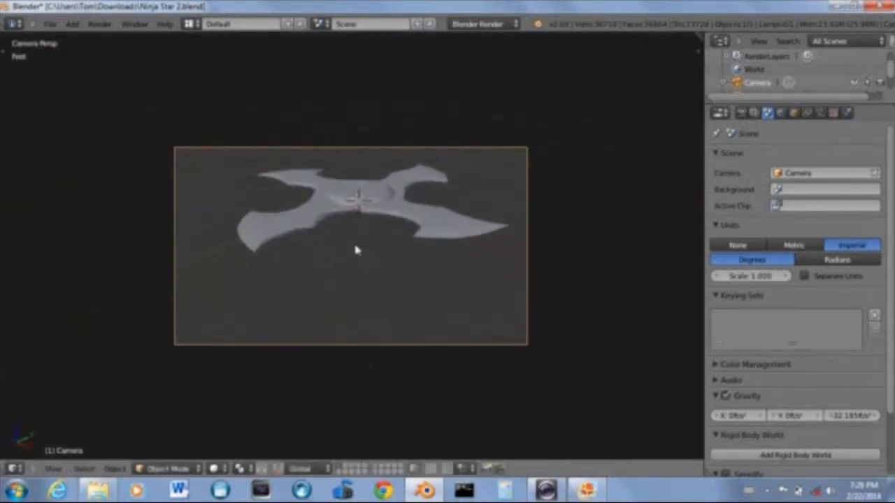
pyautogui.scroll(3, 354, 251)
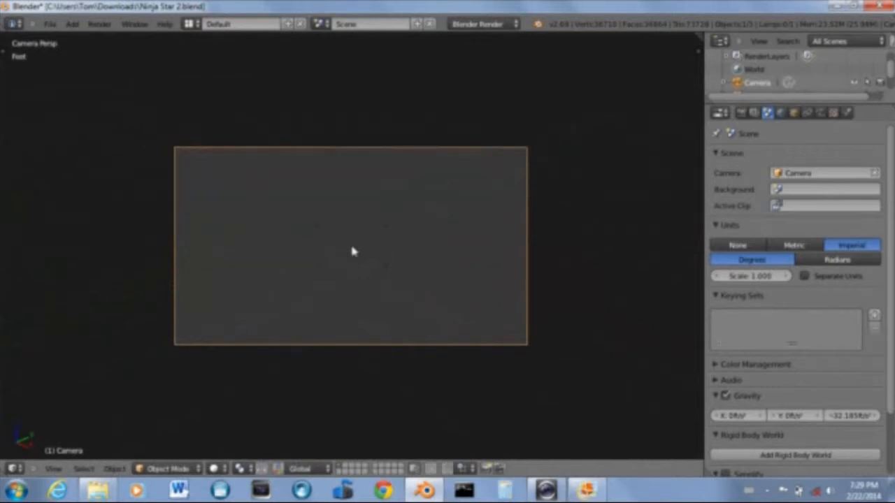
pyautogui.scroll(-3, 354, 251)
pyautogui.scroll(3, 354, 251)
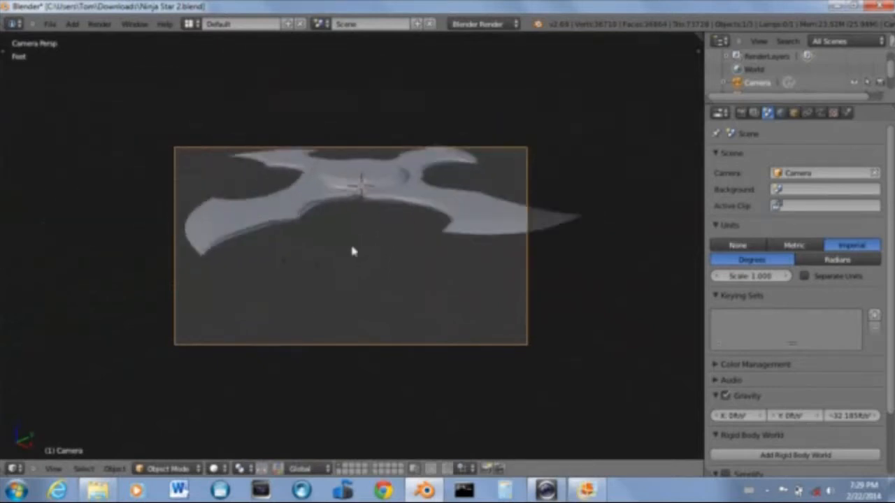
# Reposition and re-aim the camera so the star's disc sits near the middle of the frame, viewed from higher up
pyautogui.press('g')
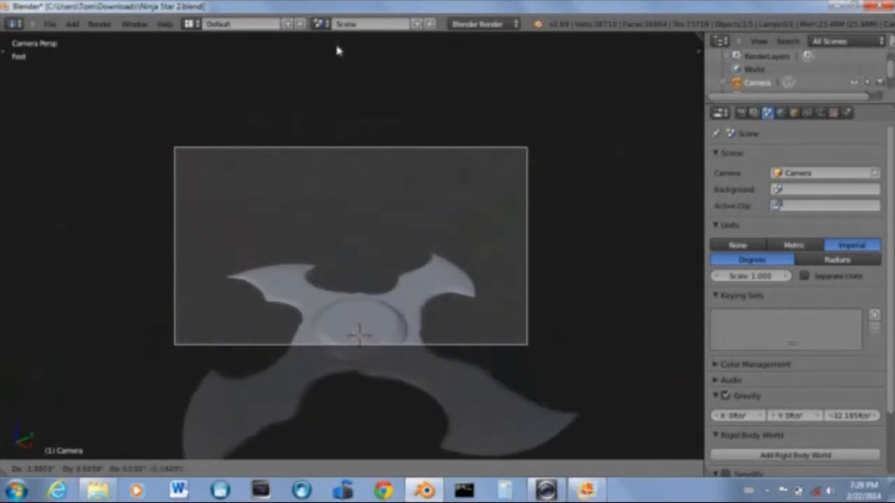
pyautogui.click(364, 185)
pyautogui.press('KP_3')
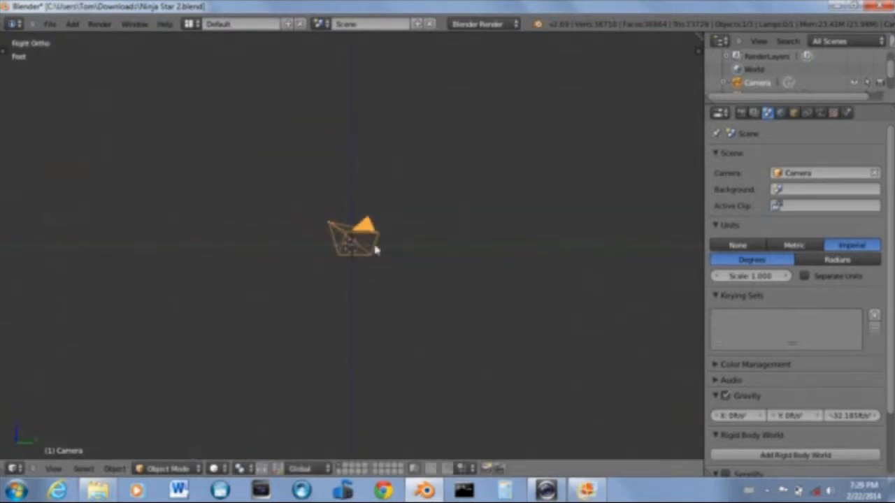
pyautogui.press('KP_0')
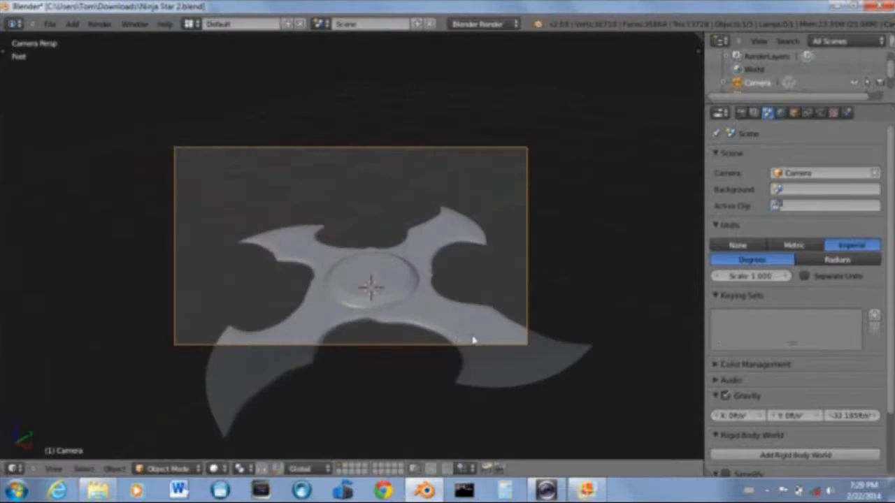
pyautogui.hotkey('ctrl', 'z')
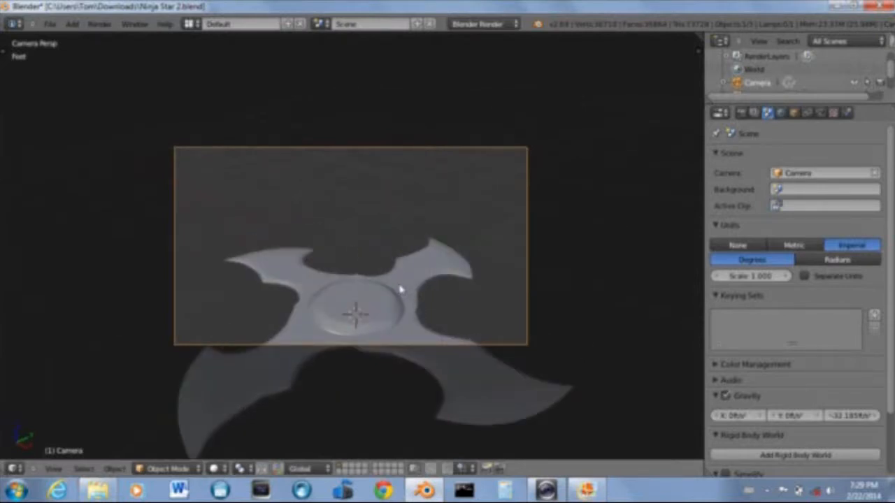
pyautogui.hotkey('shift', 'f')
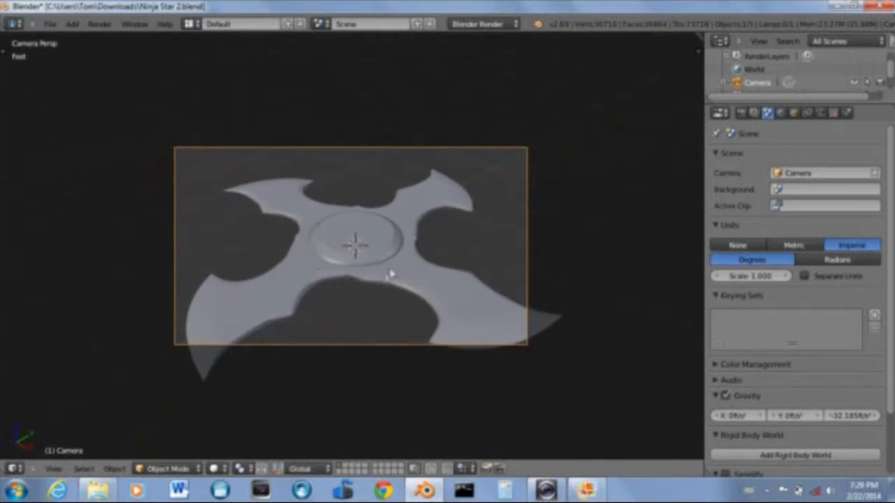
# Select the lamp in the top view and change its type to Sun
pyautogui.press('KP_7')
pyautogui.scroll(-3, 449, 248)
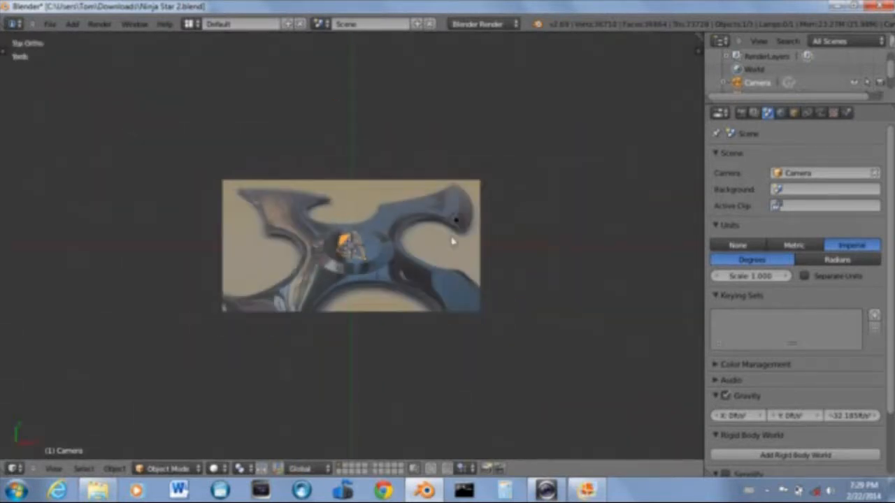
pyautogui.scroll(4, 461, 230)
pyautogui.rightClick(417, 208)
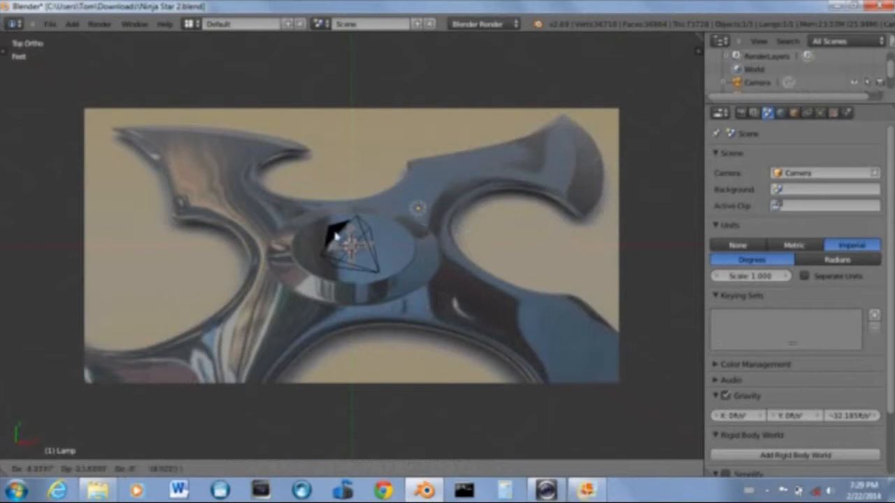
pyautogui.click(819, 113)
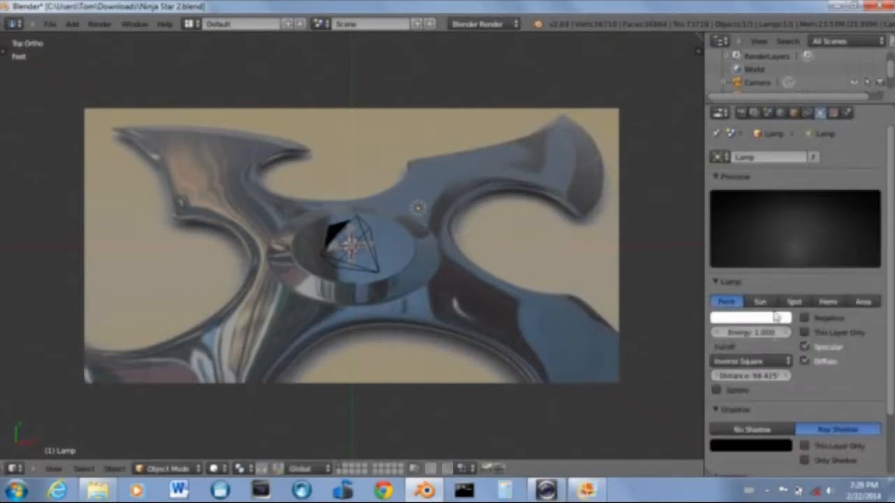
pyautogui.click(761, 301)
# Move the sun lamp higher above the ninja star in the front view and rotate it to aim at the star
pyautogui.press('KP_1')
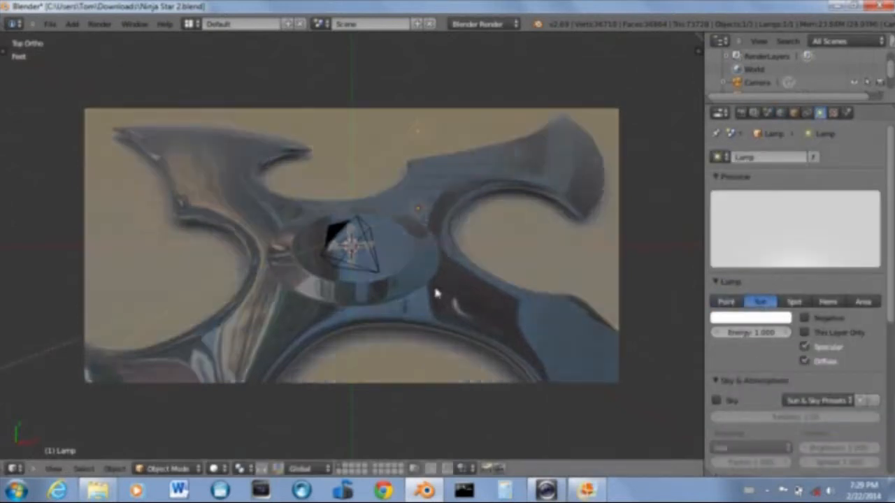
pyautogui.press('g')
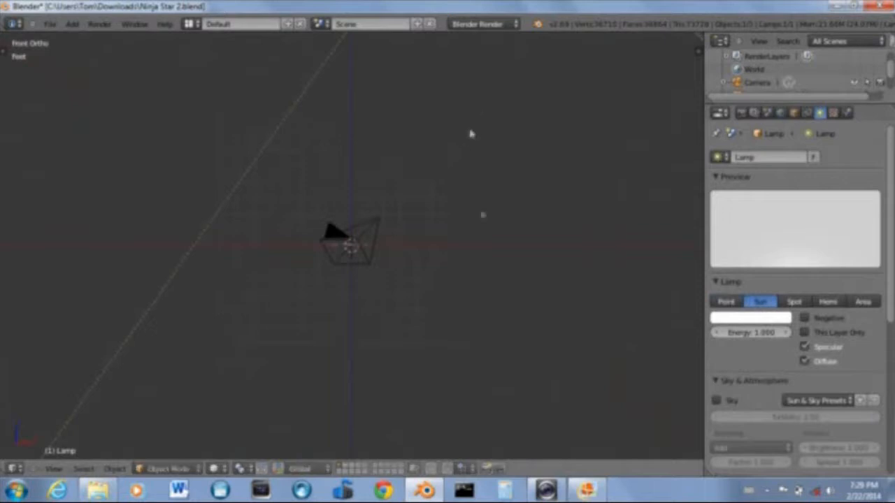
pyautogui.click(505, 334)
pyautogui.press('r')
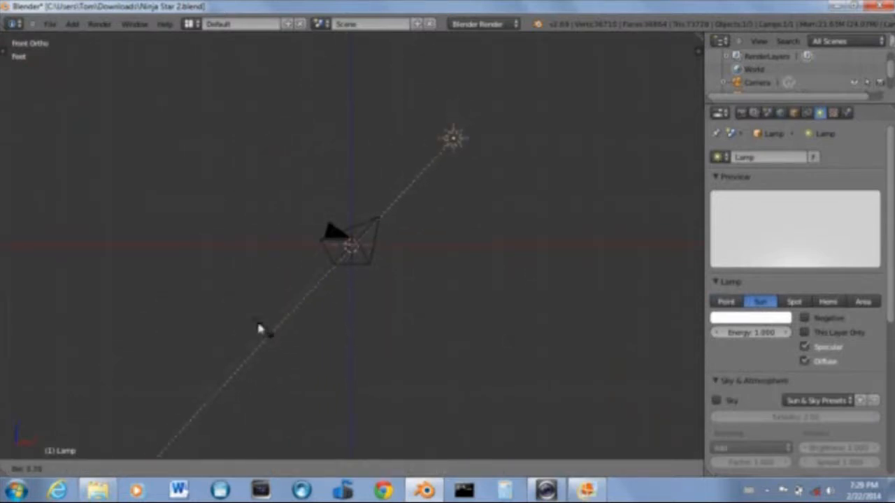
pyautogui.click(286, 352)
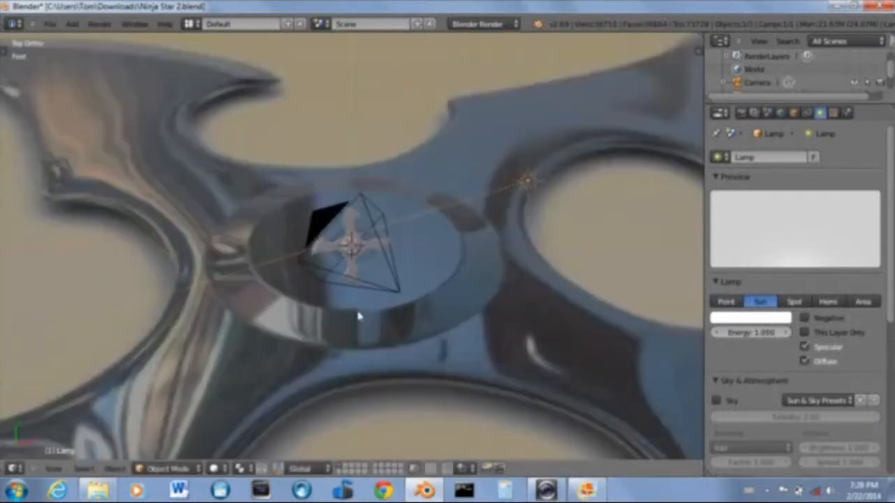
# Render a test image of the ninja star through the camera, then return to the 3D view
pyautogui.scroll(2, 359, 317)
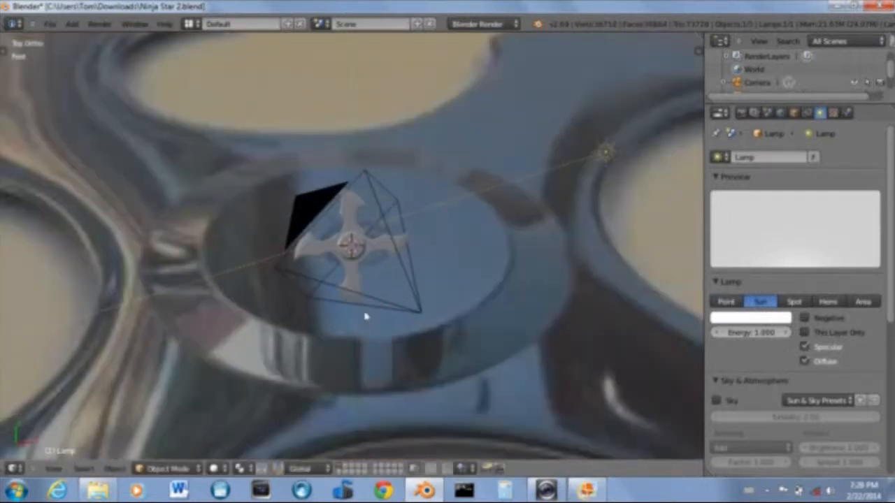
pyautogui.moveTo(364, 315); pyautogui.dragTo(348, 216, button='middle')
pyautogui.press('KP_0')
pyautogui.press('F12')
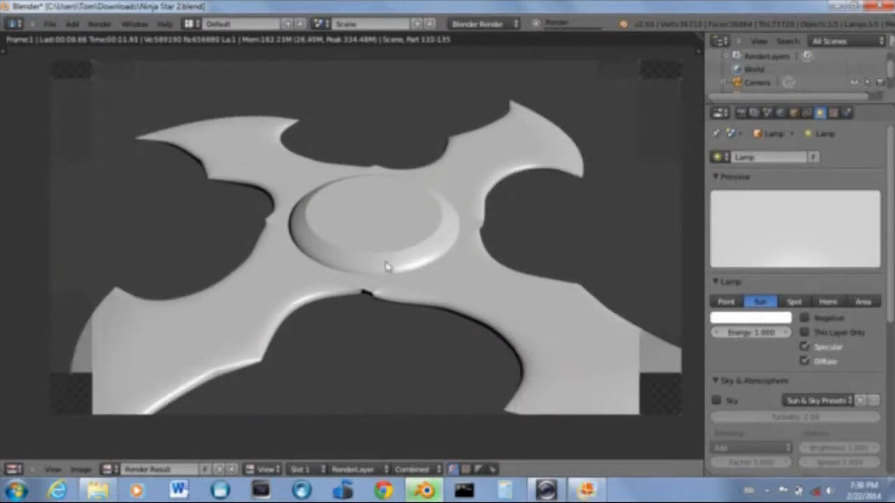
pyautogui.press('Escape')
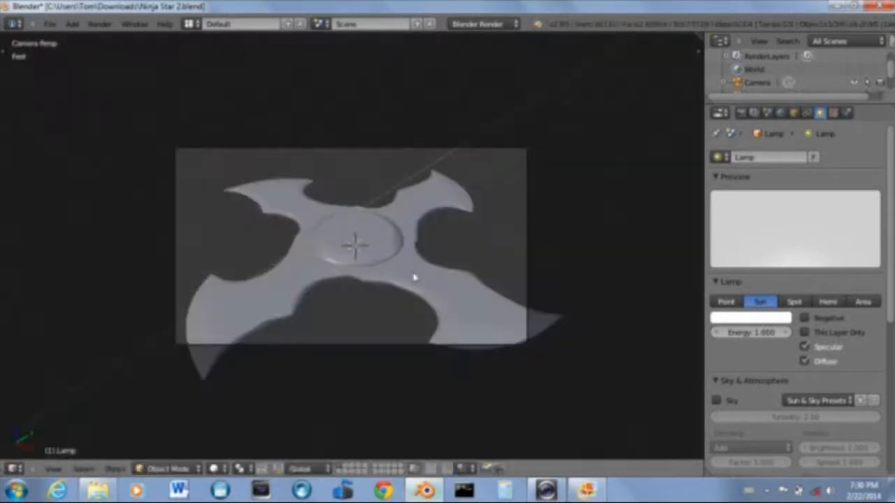
# Switch back to Blender from the reference photo and view the ninja star with its camera from the right side
pyautogui.press('KP_3')
pyautogui.scroll(5, 422, 295)
pyautogui.press('KP_1')
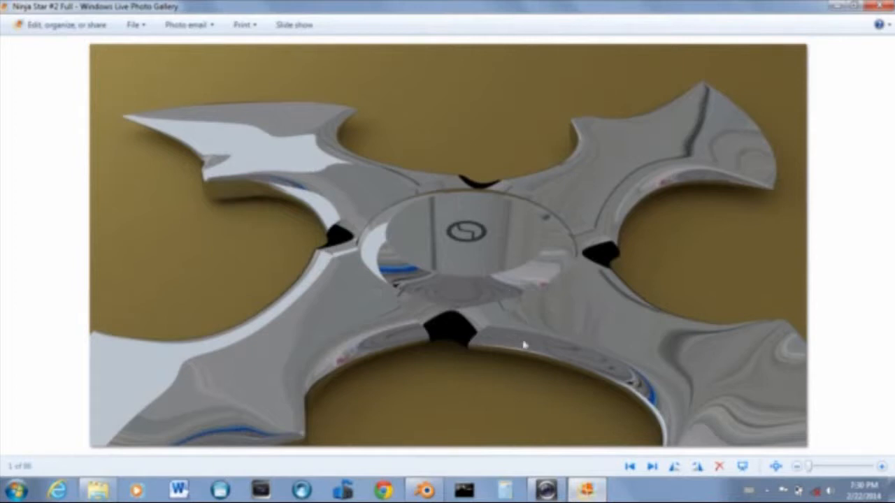
pyautogui.click(424, 491)
pyautogui.scroll(3, 500, 320)
pyautogui.press('KP_3')
pyautogui.scroll(-2, 504, 309)
pyautogui.scroll(-3, 409, 276)
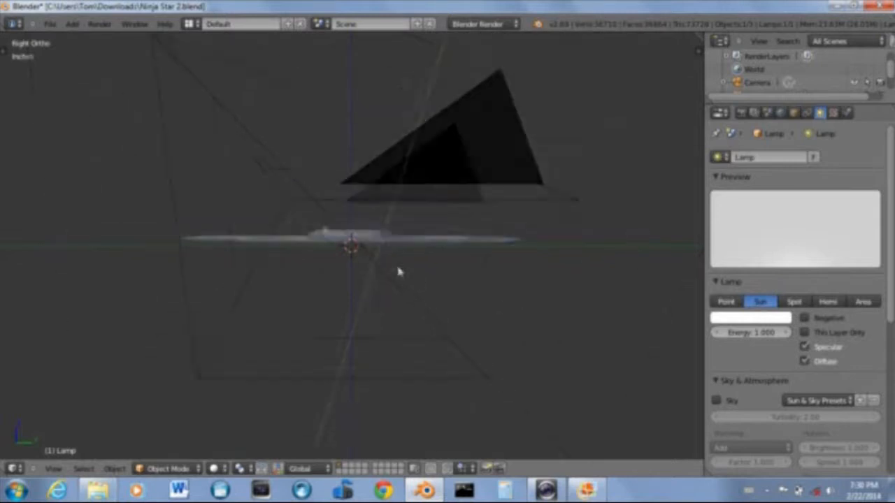
# Look at the second layer, then move the camera from the first layer onto it
pyautogui.rightClick(212, 105)
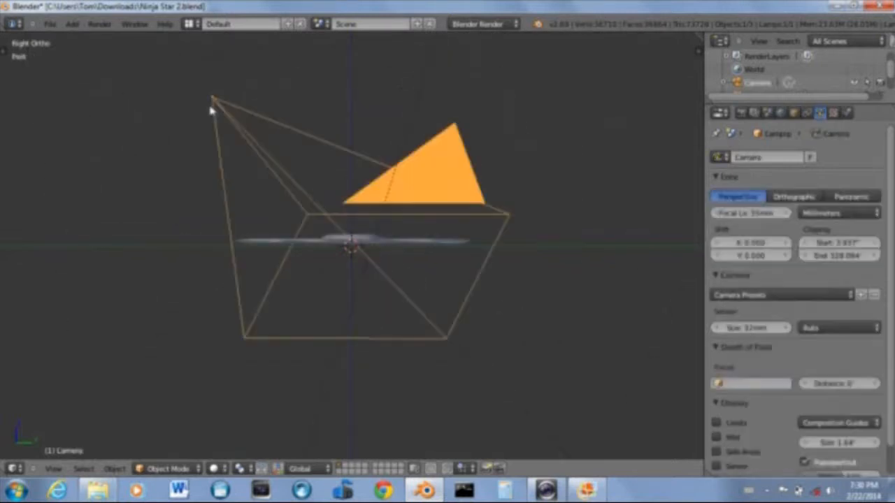
pyautogui.click(345, 468)
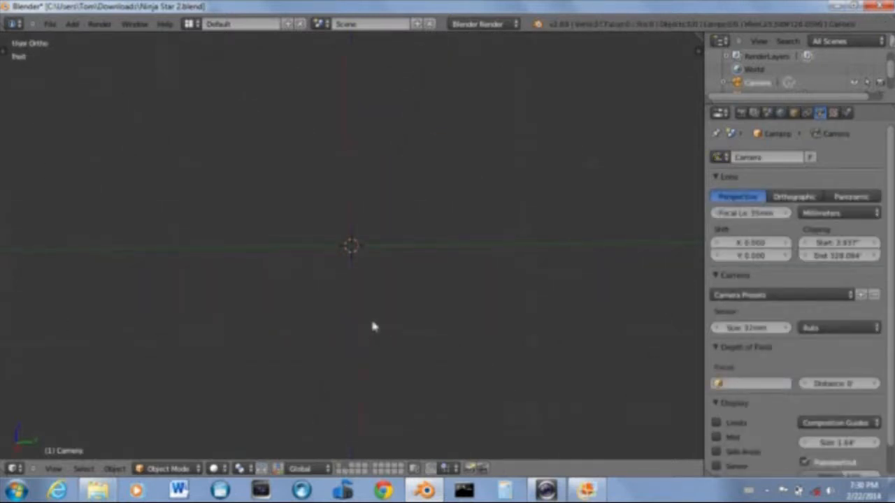
pyautogui.click(340, 467)
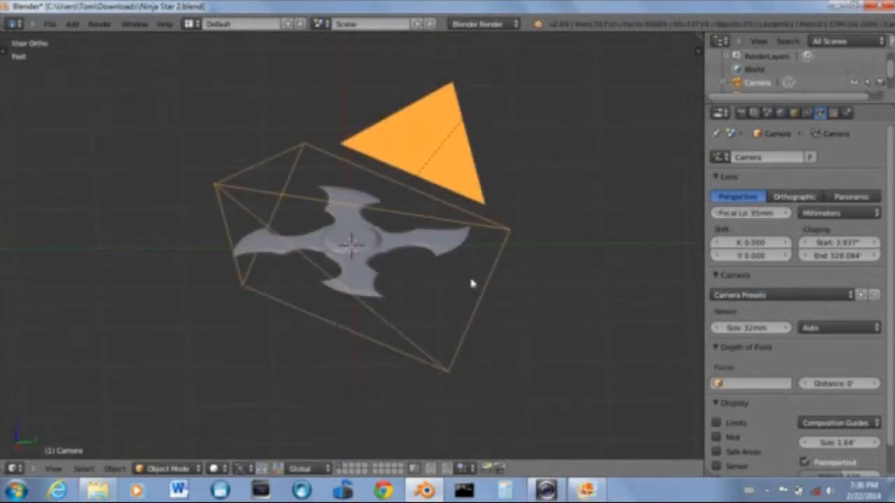
pyautogui.press('2')
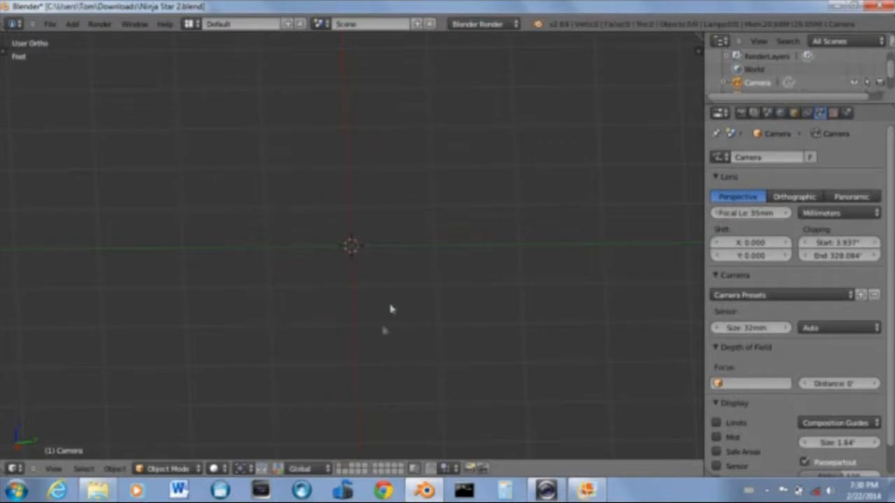
pyautogui.click(341, 468)
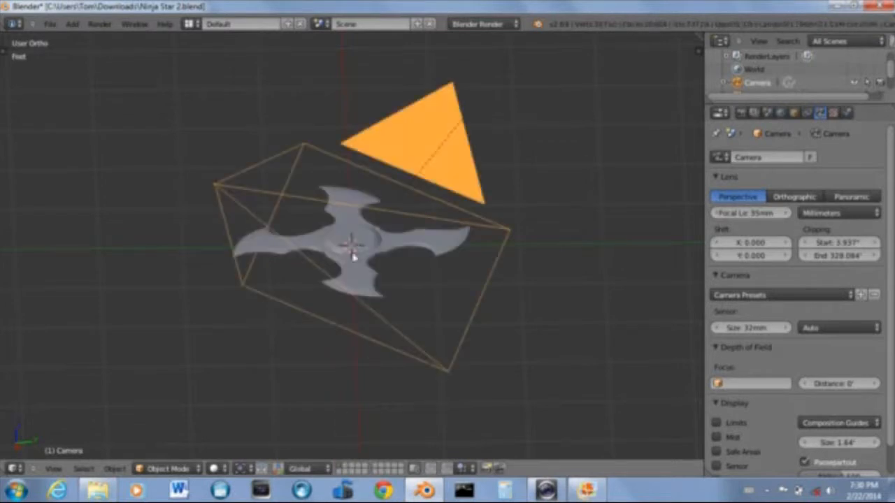
pyautogui.press('m')
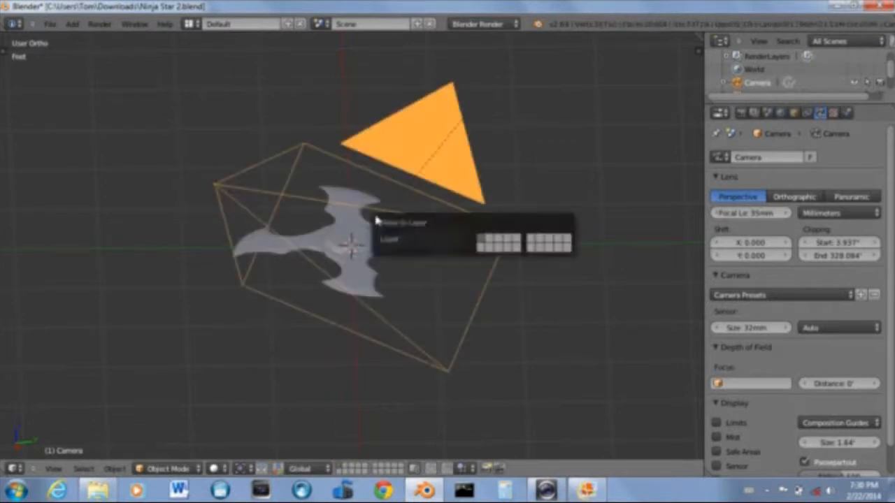
pyautogui.click(491, 243)
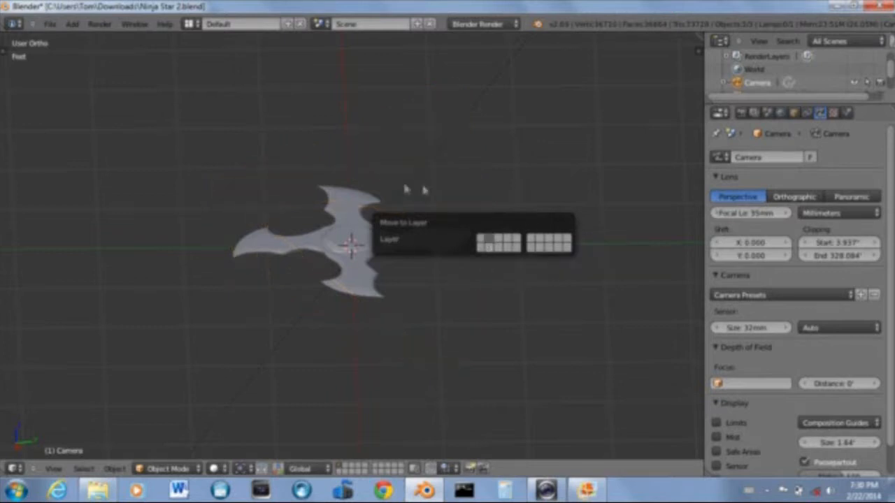
# Select the sun lamp above the star in the right side view and hide it
pyautogui.scroll(5, 391, 242)
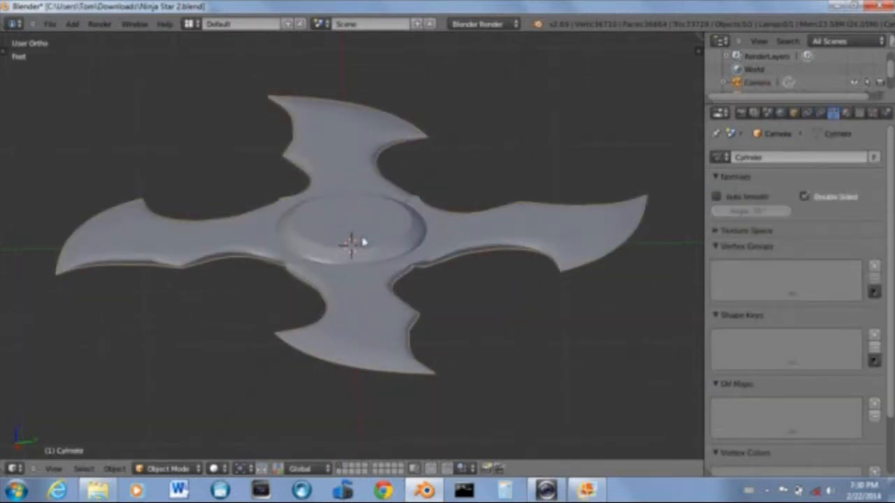
pyautogui.press('KP_3')
pyautogui.scroll(-4, 417, 167)
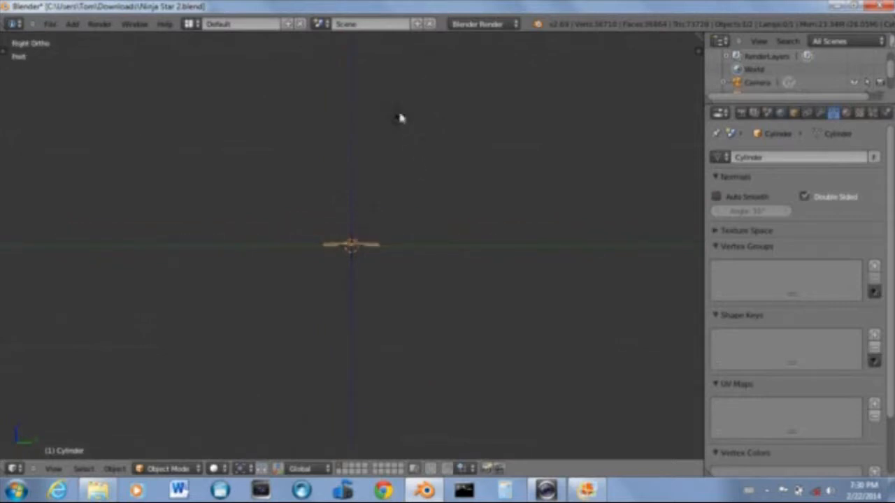
pyautogui.rightClick(400, 117)
pyautogui.press('h')
pyautogui.scroll(12, 399, 234)
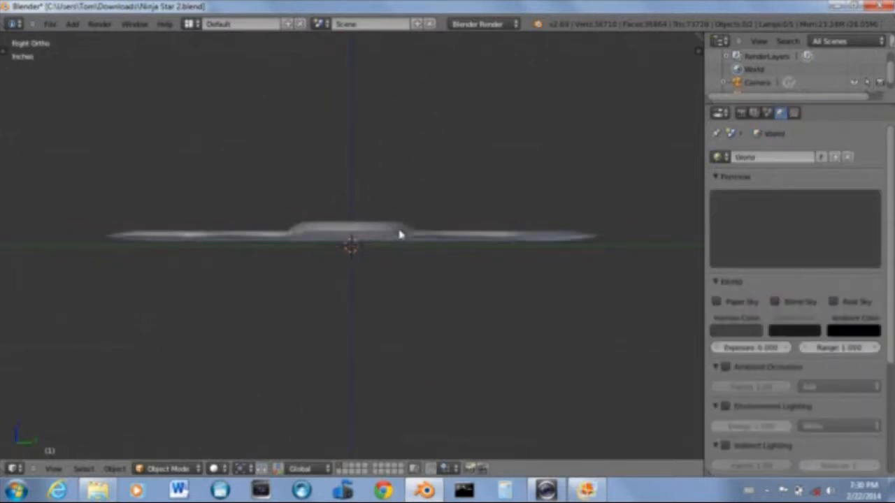
# Add a mesh plane at the 3D cursor beneath the ninja star
pyautogui.rightClick(396, 232)
pyautogui.scroll(8, 391, 234)
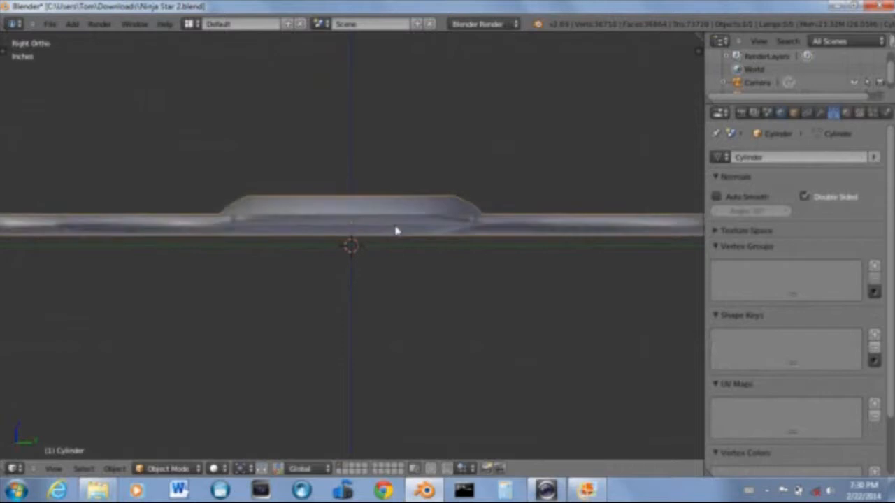
pyautogui.scroll(3, 386, 235)
pyautogui.hotkey('shift', 'a')
pyautogui.moveTo(371, 250)
pyautogui.click(426, 255)
pyautogui.scroll(-8, 415, 273)
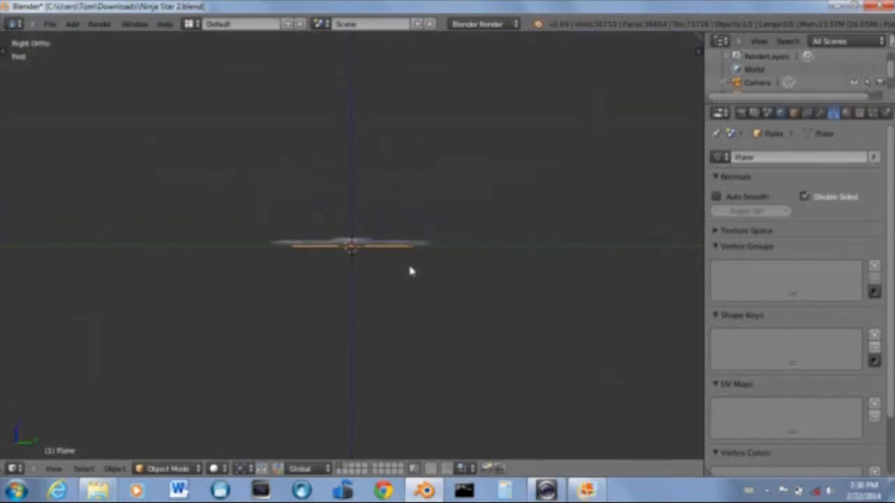
# Scale the plane up until it extends well beyond the tips of the star's blades
pyautogui.click(836, 263)
pyautogui.moveTo(437, 239); pyautogui.dragTo(371, 244, button='middle')
pyautogui.press('s')
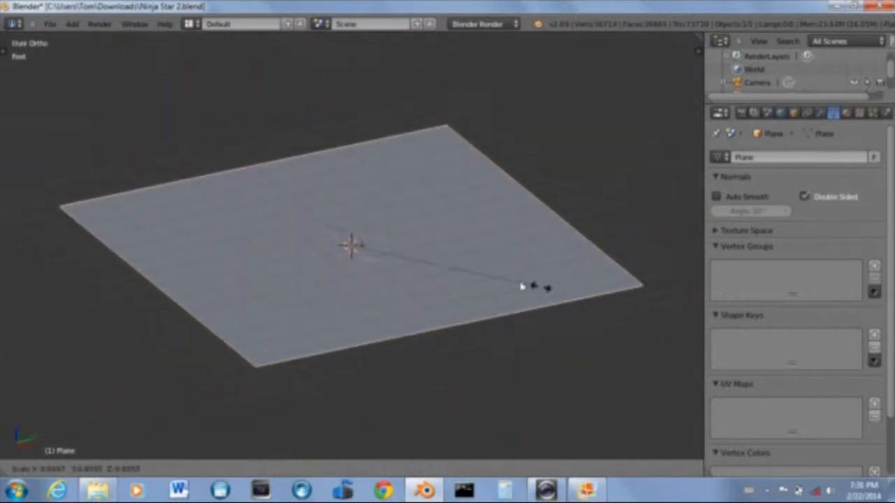
pyautogui.click(448, 258)
pyautogui.scroll(6, 451, 260)
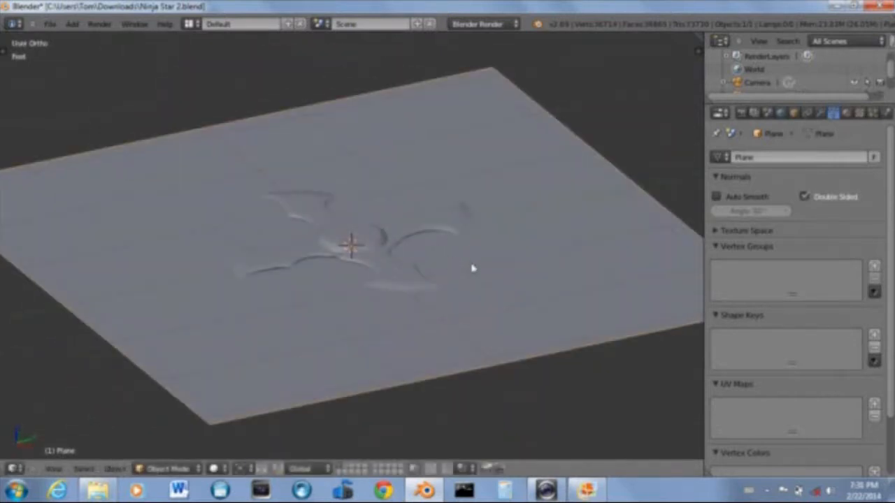
# Select the ninja star in the right side view and move it along Z onto the plane's level
pyautogui.press('KP_3')
pyautogui.scroll(5, 441, 261)
pyautogui.rightClick(322, 170)
pyautogui.press('g')
pyautogui.press('z')
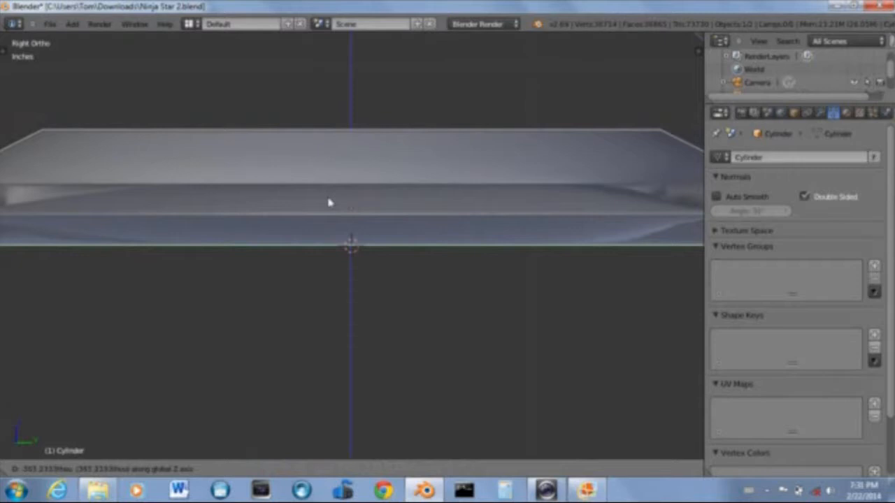
pyautogui.click(329, 203)
# Fine-tune the star's height along Z at close range so its underside rests exactly on the plane
pyautogui.scroll(3, 356, 278)
pyautogui.moveTo(355, 279)
pyautogui.mouseDown(button='middle')
pyautogui.moveTo(366, 275)
pyautogui.moveTo(369, 284)
pyautogui.mouseUp(button='middle')
pyautogui.scroll(-4, 369, 283)
pyautogui.press('KP_3')
pyautogui.scroll(6, 345, 292)
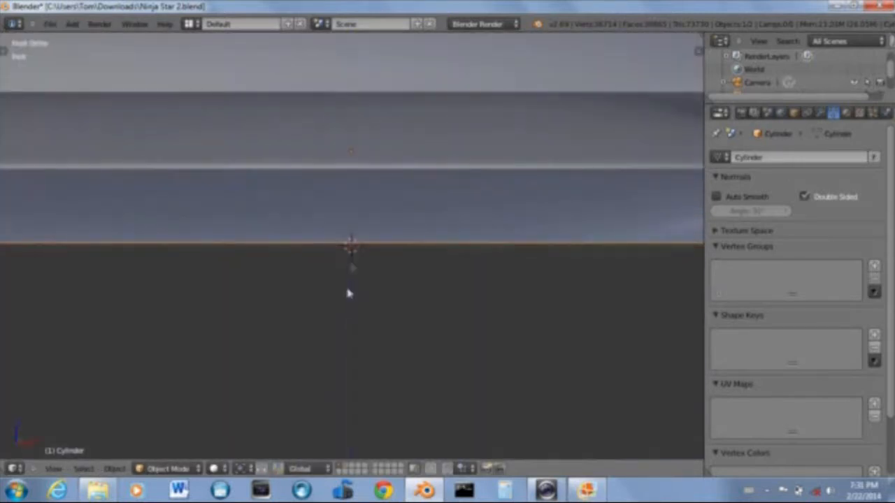
pyautogui.rightClick(316, 252)
pyautogui.scroll(9, 319, 253)
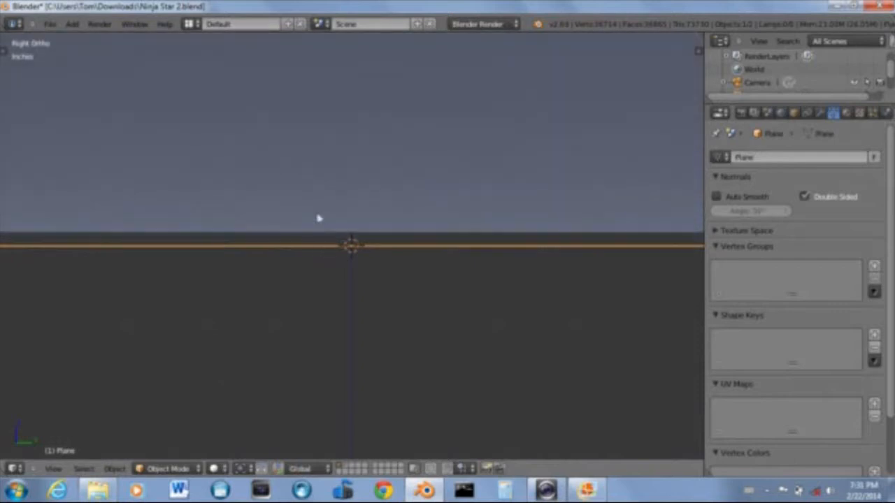
pyautogui.scroll(3, 329, 241)
pyautogui.rightClick(330, 198)
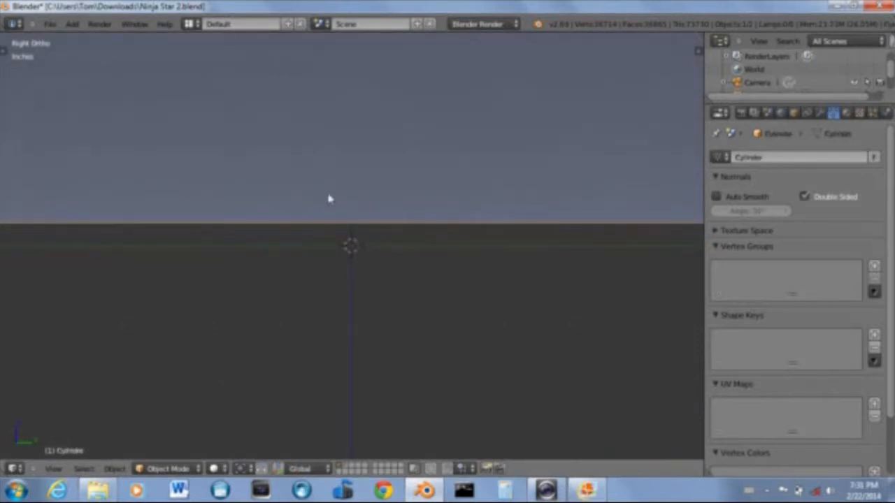
pyautogui.press('g')
pyautogui.press('z')
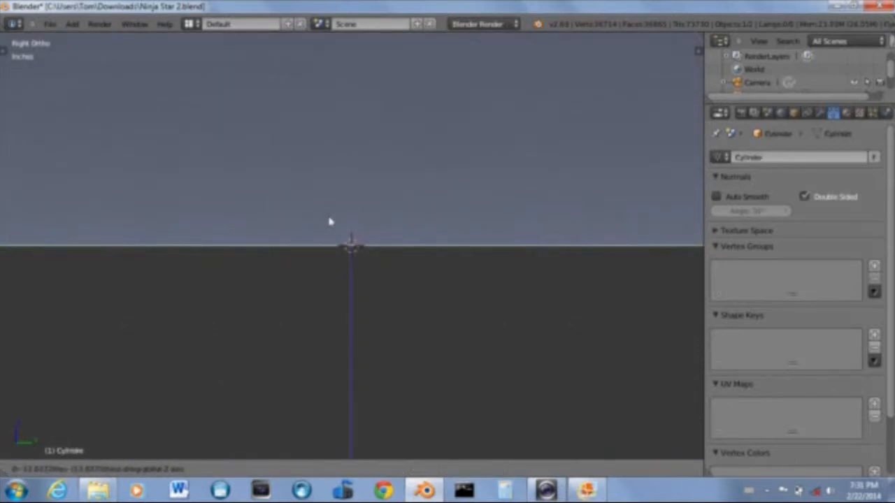
pyautogui.click(330, 221)
# Examine how the ninja star sits on the plane from the side, at an angle and from above
pyautogui.scroll(-10, 340, 226)
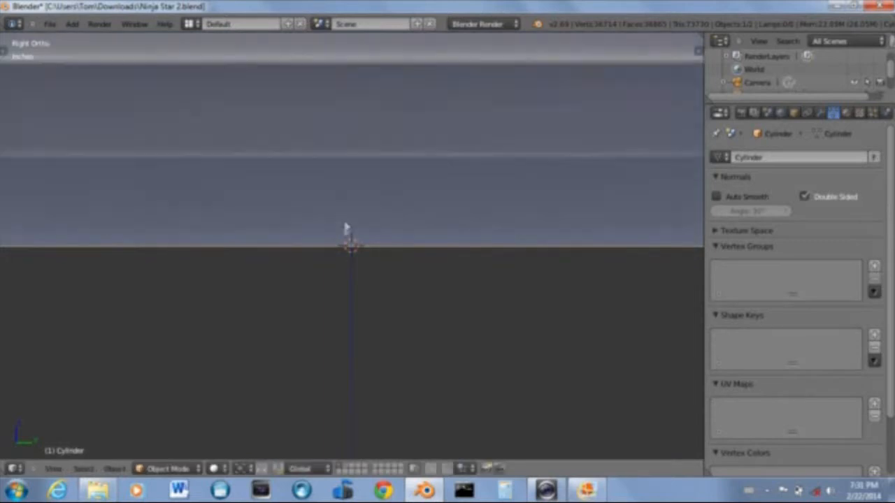
pyautogui.scroll(-6, 349, 240)
pyautogui.press('Tab')
pyautogui.press('Tab')
pyautogui.moveTo(358, 241); pyautogui.dragTo(374, 384, button='middle')
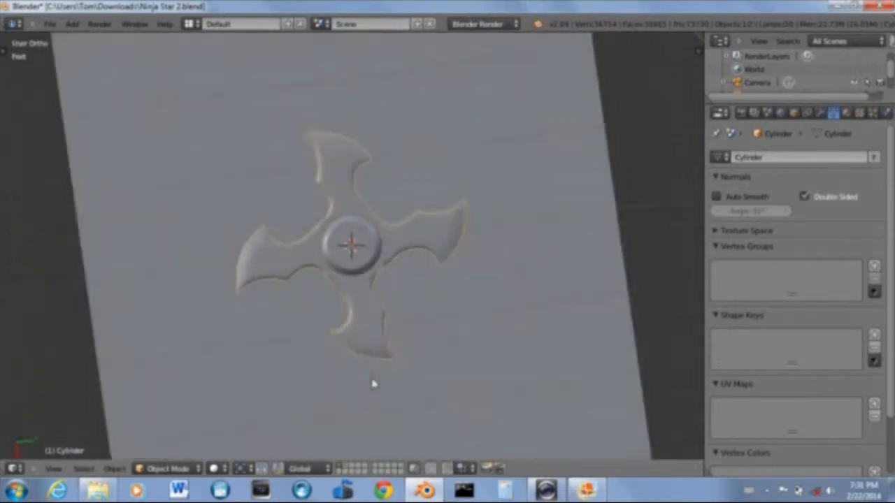
pyautogui.press('KP_7')
pyautogui.scroll(5, 385, 295)
pyautogui.scroll(-4, 364, 278)
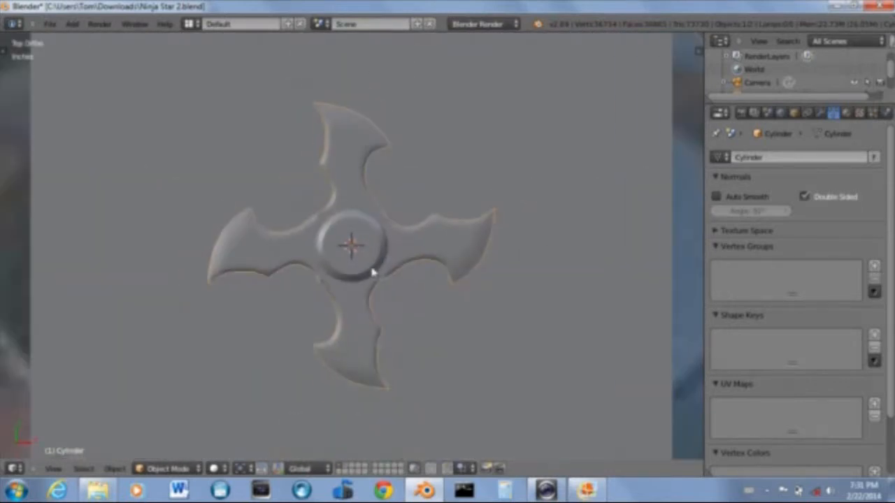